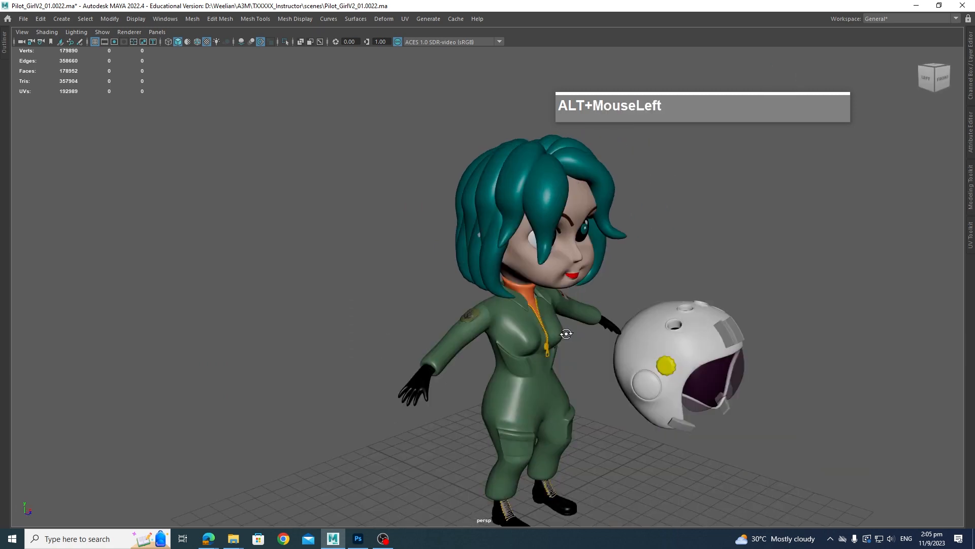
Examine the pilot character from the front, selecting the jumpsuit and the helmet in turn to inspect their wireframes
alt+scroll(617, 332, up, 1)
alt+scroll(623, 333, down, 2)
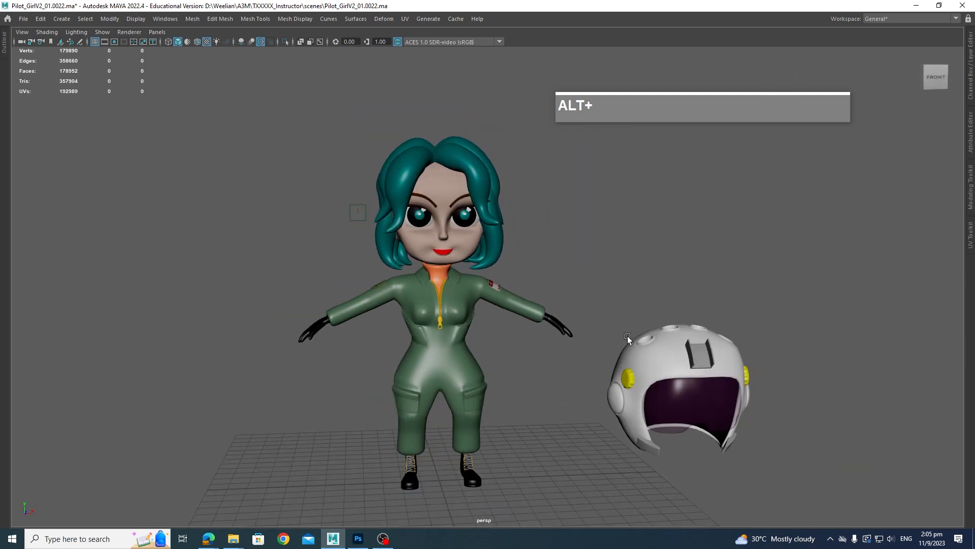
alt+middle_drag(632, 335, 621, 321)
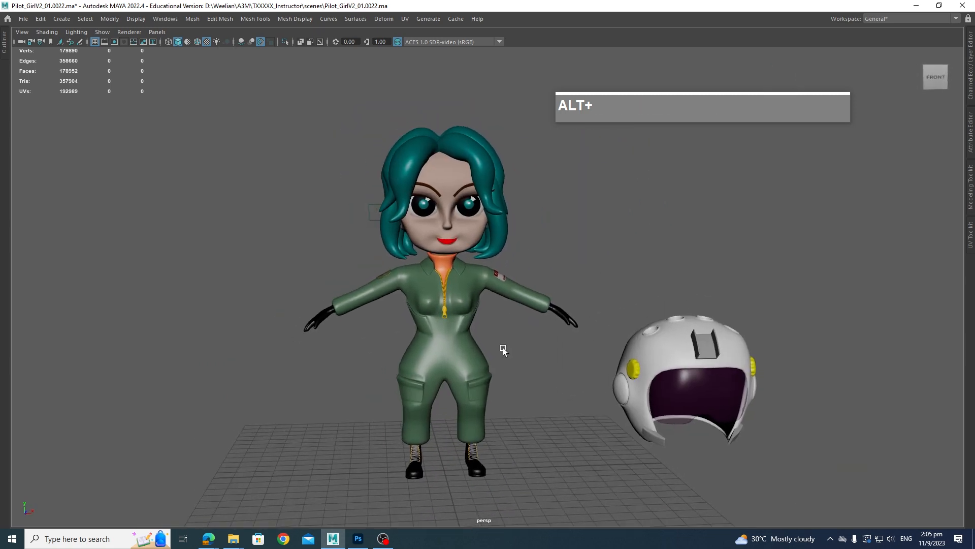
click(456, 350)
scroll(526, 343, up, 3)
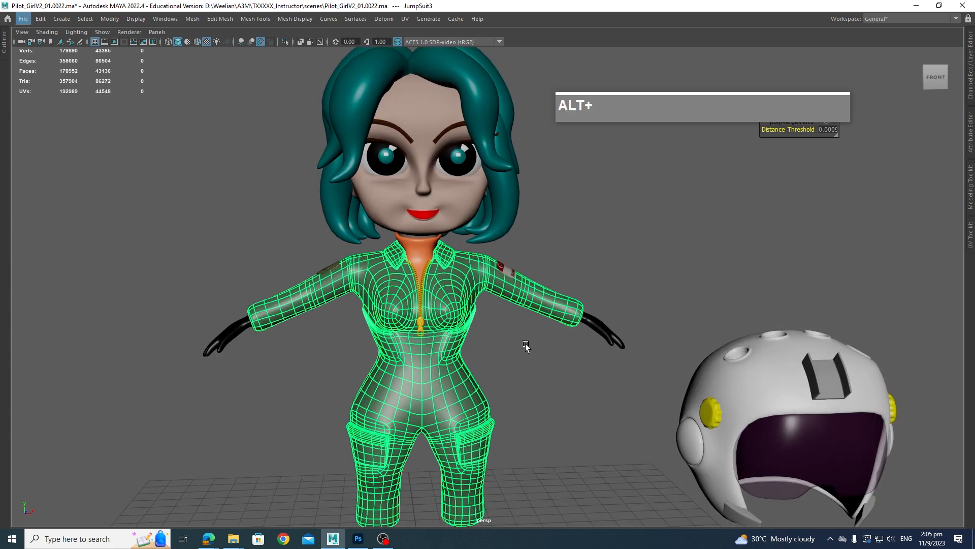
alt+scroll(523, 343, down, 2)
alt+middle_drag(523, 344, 532, 315)
click(701, 329)
alt+middle_drag(600, 297, 523, 323)
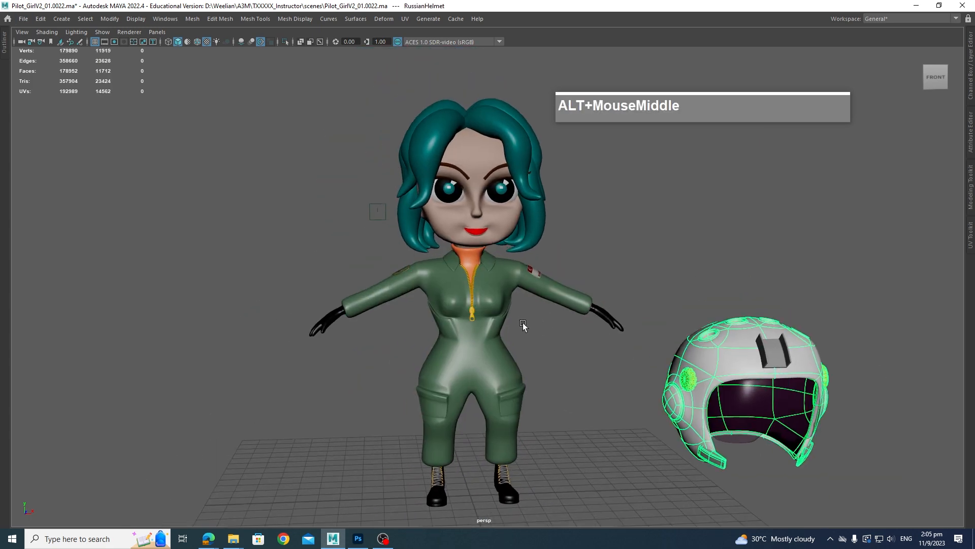
Select the jumpsuit and inspect its mesh density from the front
click(521, 321)
alt+drag(556, 334, 583, 342)
scroll(578, 350, up, 3)
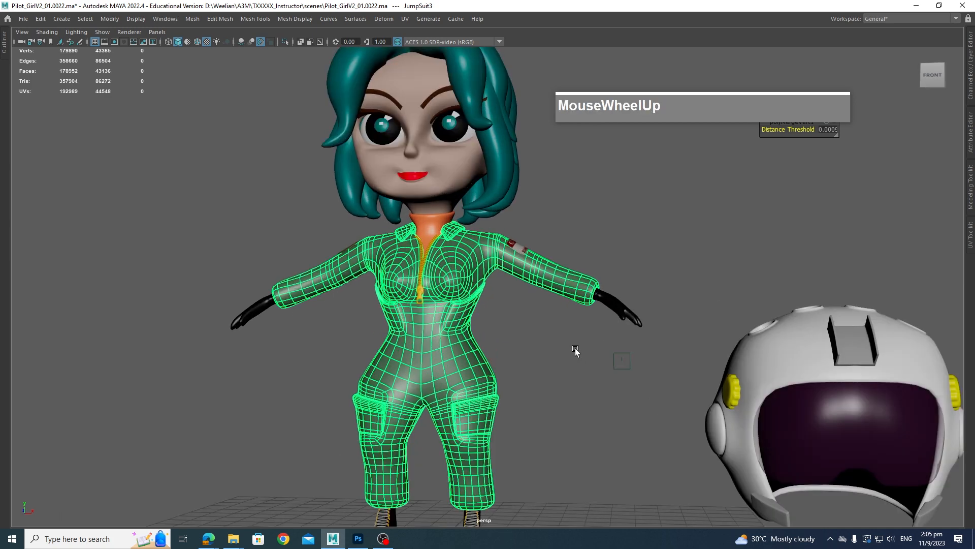
alt+drag(547, 370, 558, 367)
alt+middle_drag(558, 367, 562, 361)
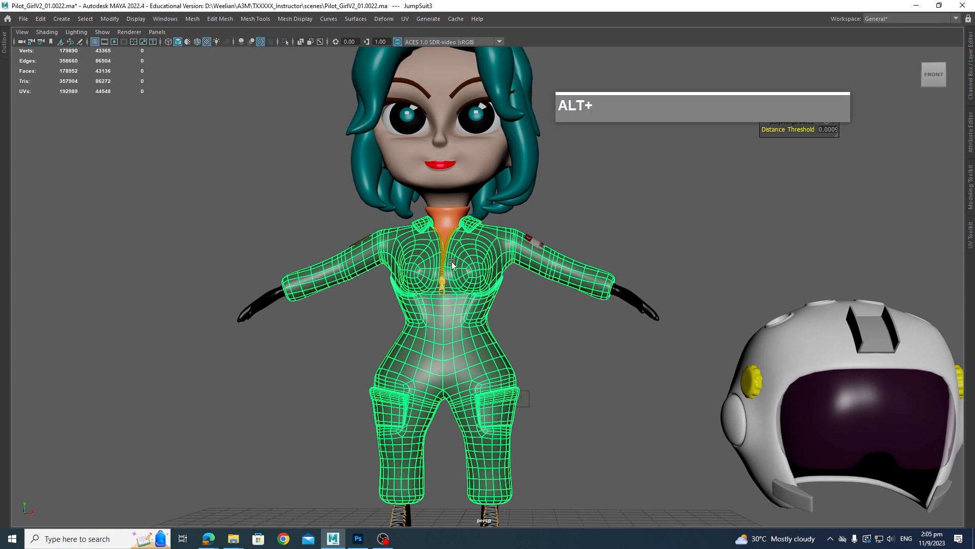
alt+middle_drag(500, 325, 507, 316)
alt+drag(507, 316, 513, 319)
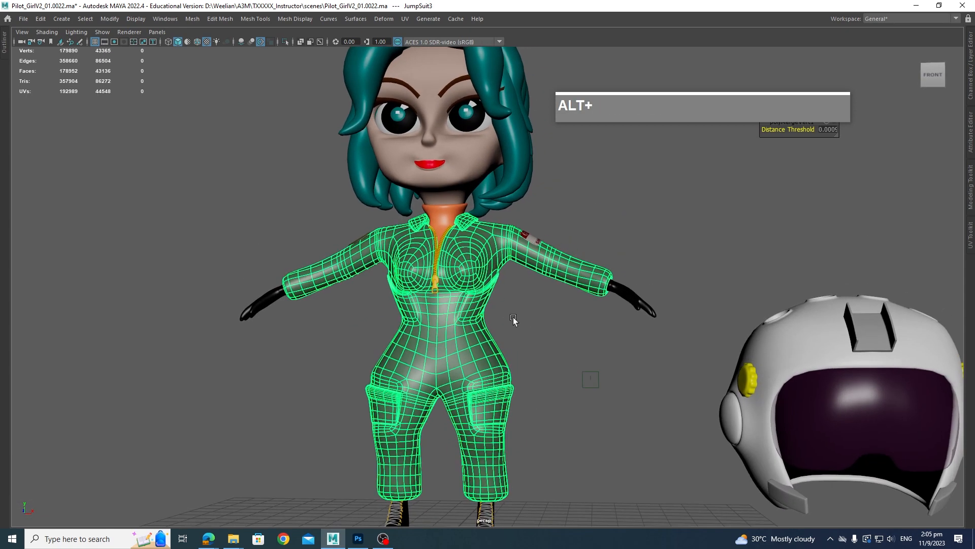
alt+scroll(514, 322, down, 2)
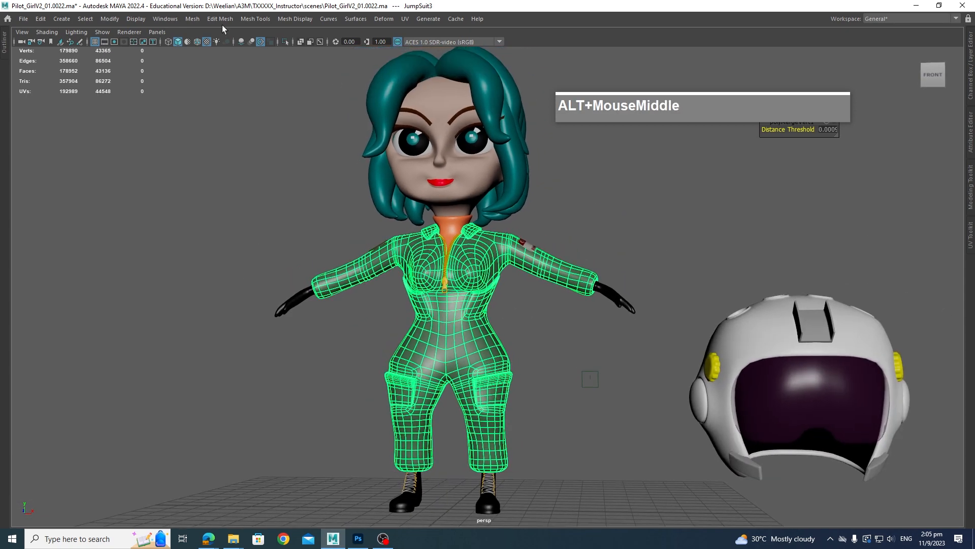
click(192, 19)
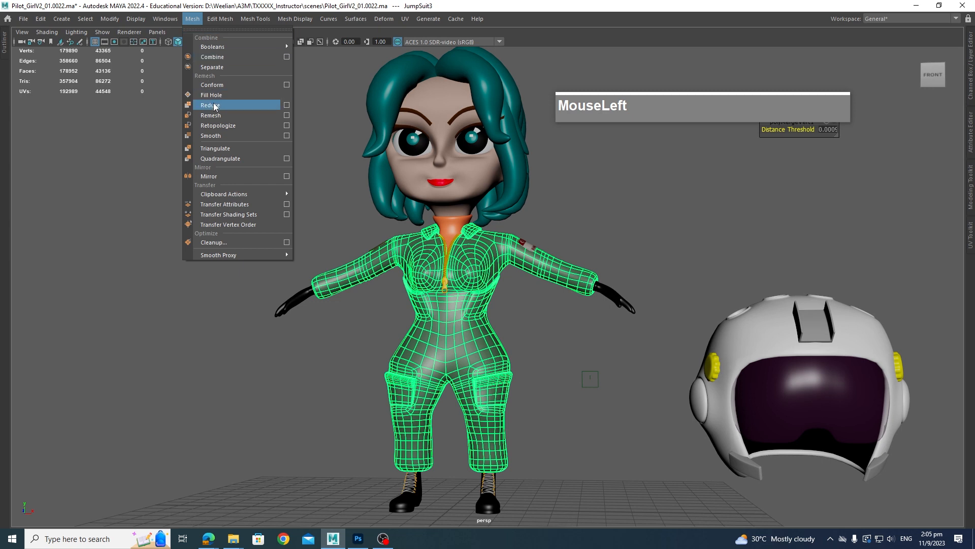
click(329, 235)
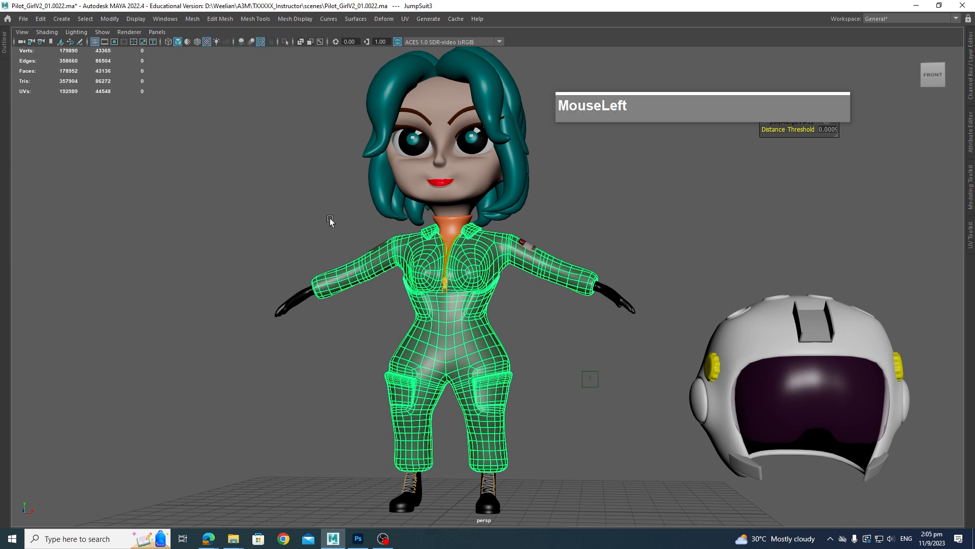
Select the head and compare its unsmoothed and smooth-preview display, ending with smooth preview on
click(356, 242)
alt+middle_drag(495, 280, 482, 246)
click(481, 245)
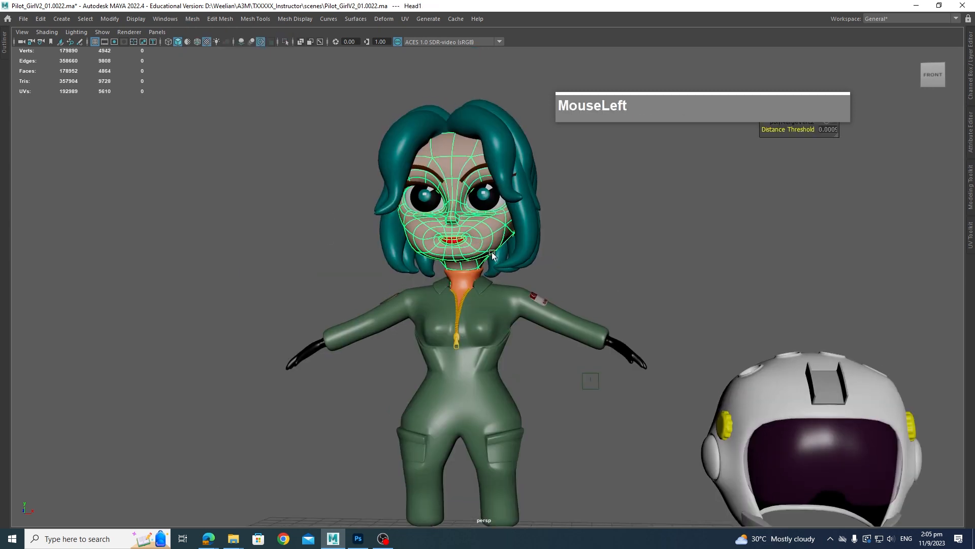
scroll(483, 254, up, 3)
alt+middle_drag(513, 305, 518, 313)
key(1)
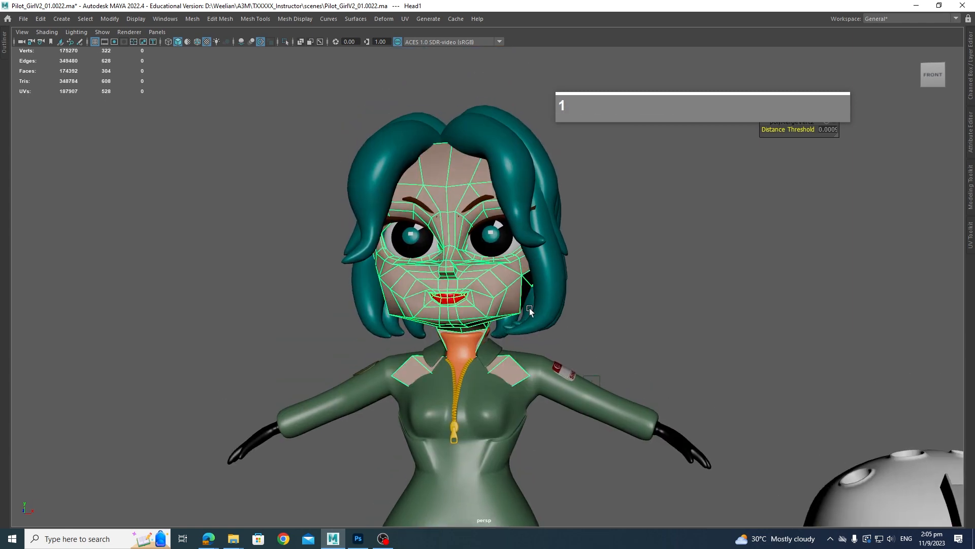
key(3)
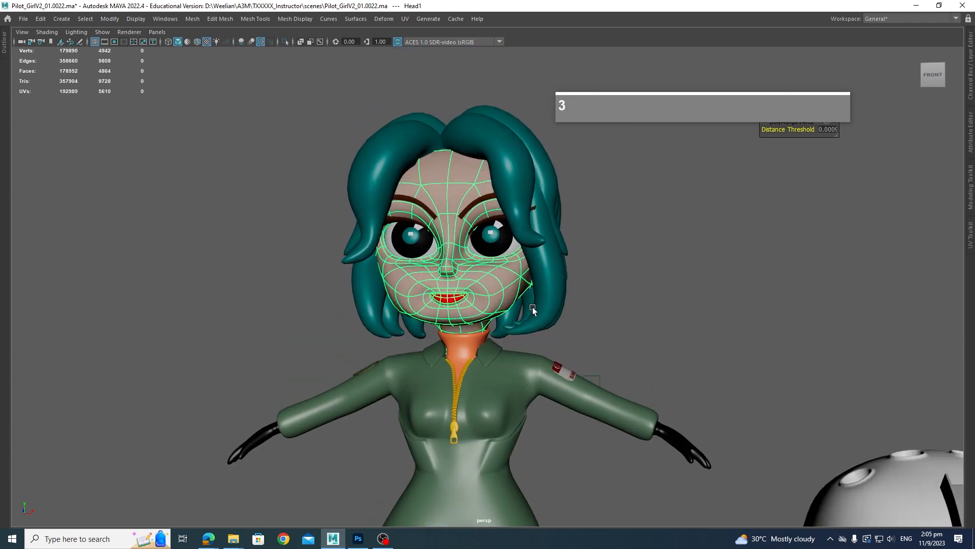
key(1)
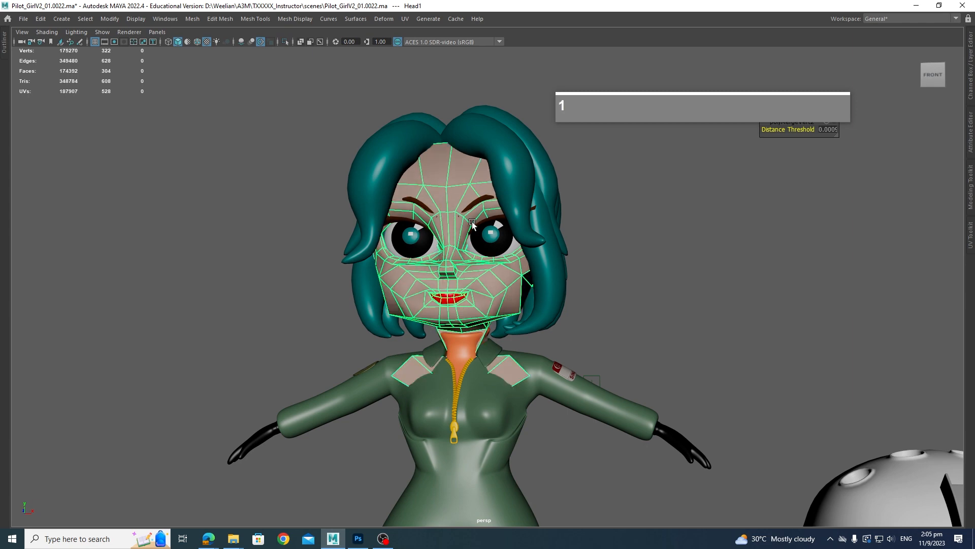
key(3)
alt+scroll(487, 287, down, 3)
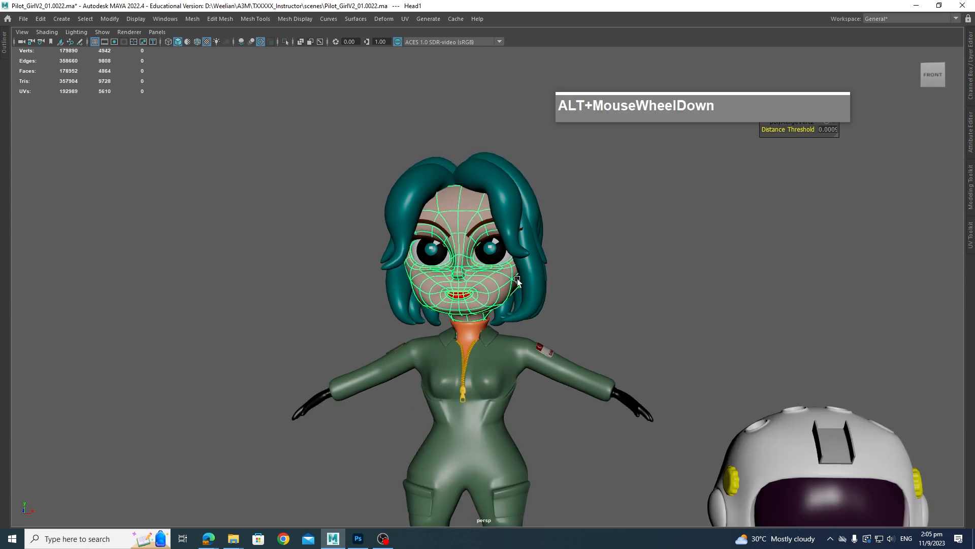
Examine the character's hair by selecting individual strands at the front one at a time
alt+drag(487, 287, 554, 288)
alt+middle_drag(555, 288, 495, 240)
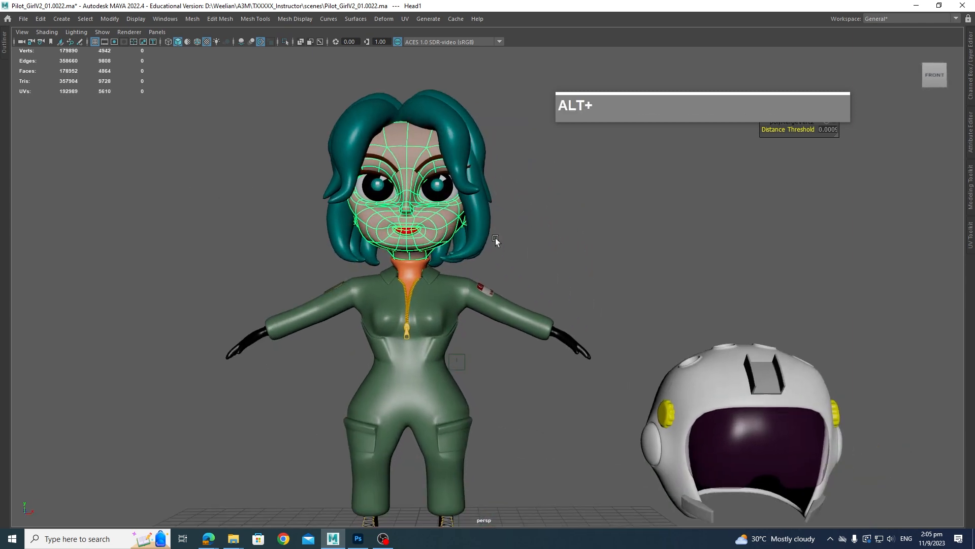
alt+drag(518, 264, 514, 260)
alt+scroll(514, 259, down, 2)
alt+middle_drag(514, 260, 499, 242)
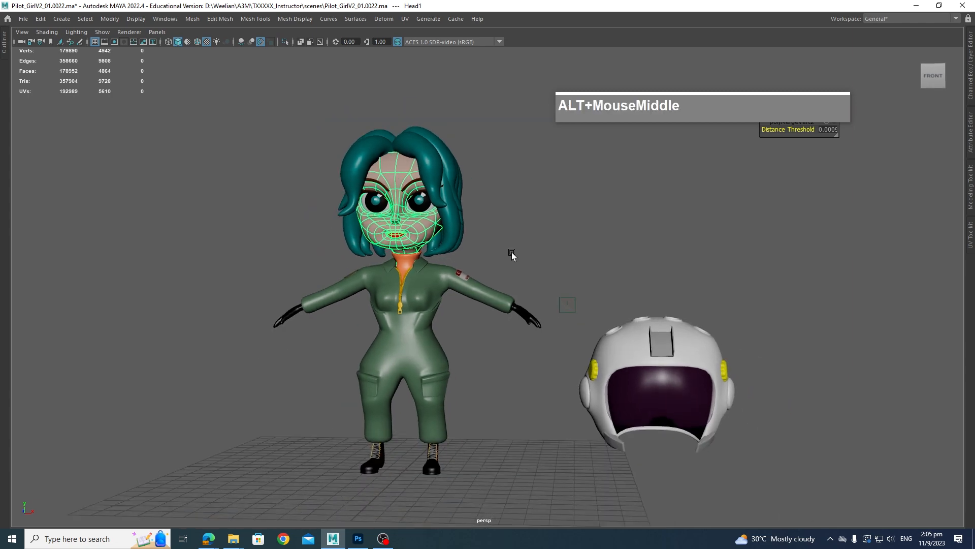
alt+drag(509, 252, 498, 266)
alt+middle_drag(497, 268, 594, 322)
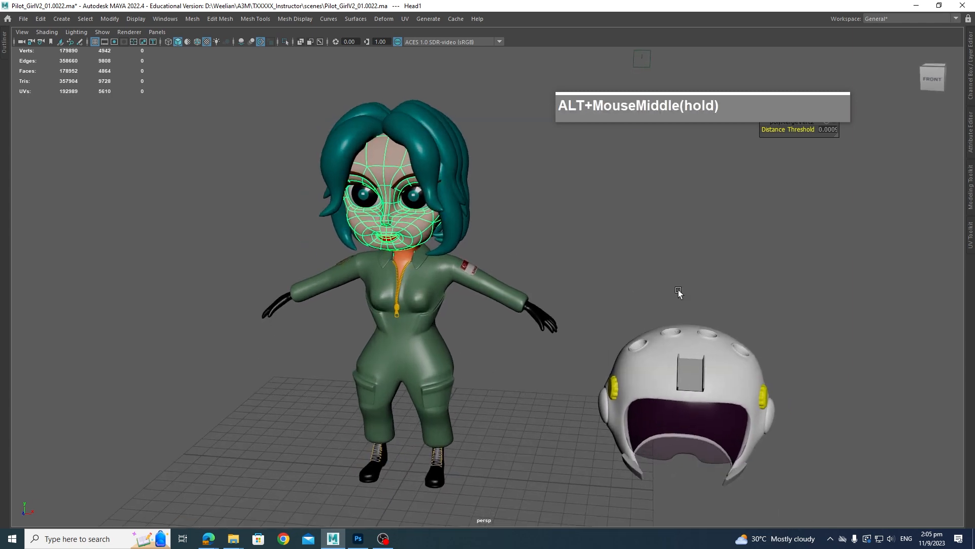
click(429, 141)
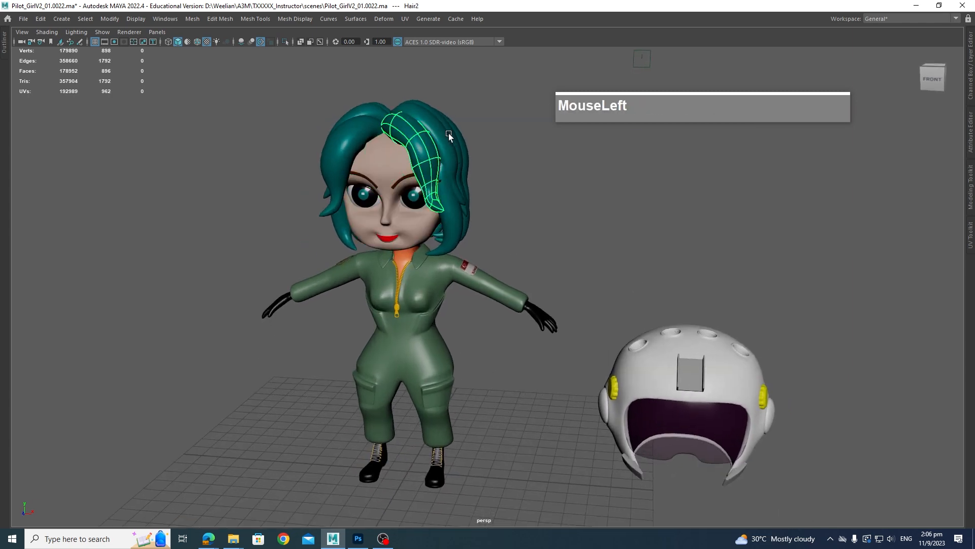
click(448, 137)
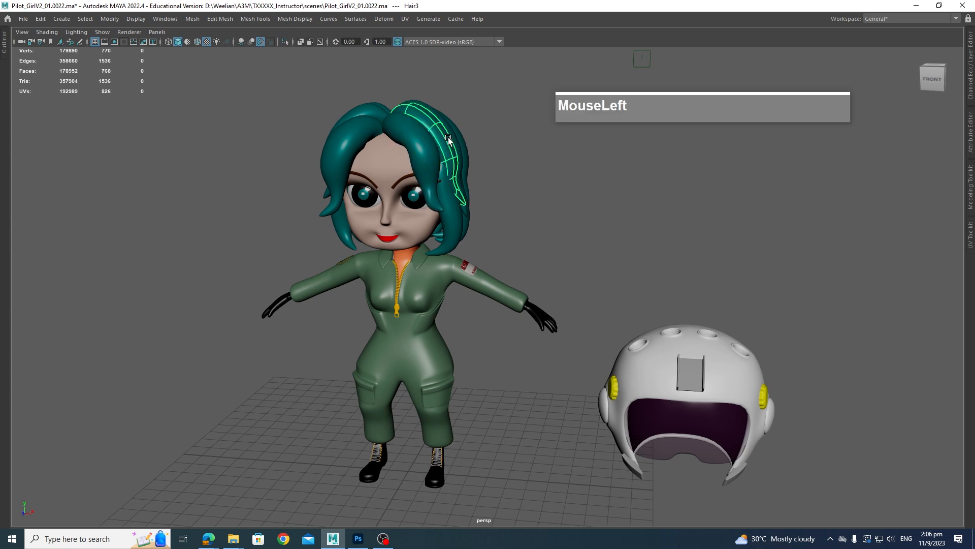
click(418, 144)
Restore the full interface layout, inspect several separate hair pieces, and select the front strand Hair2
key(ctrl+space)
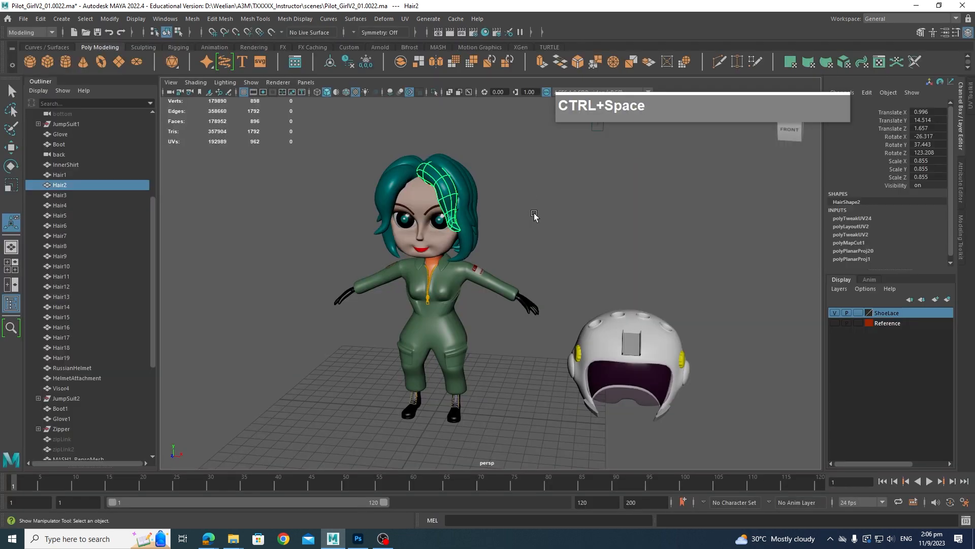
click(60, 177)
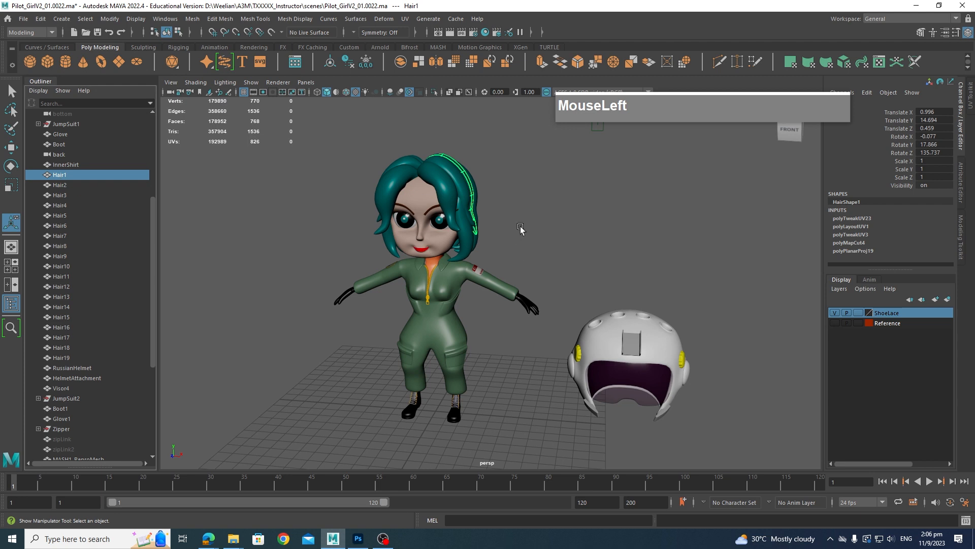
scroll(519, 229, up, 3)
alt+middle_drag(519, 233, 537, 287)
click(459, 195)
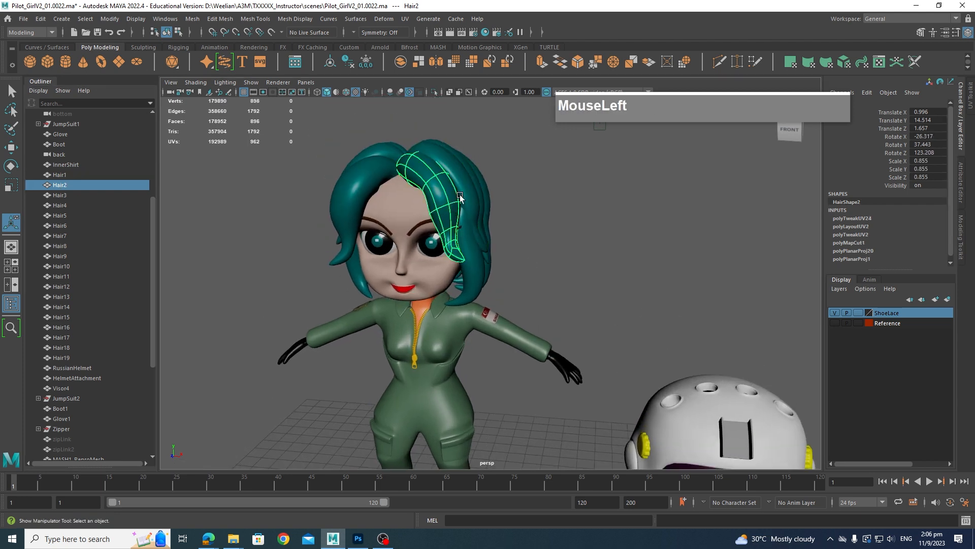
click(468, 254)
click(373, 200)
click(432, 185)
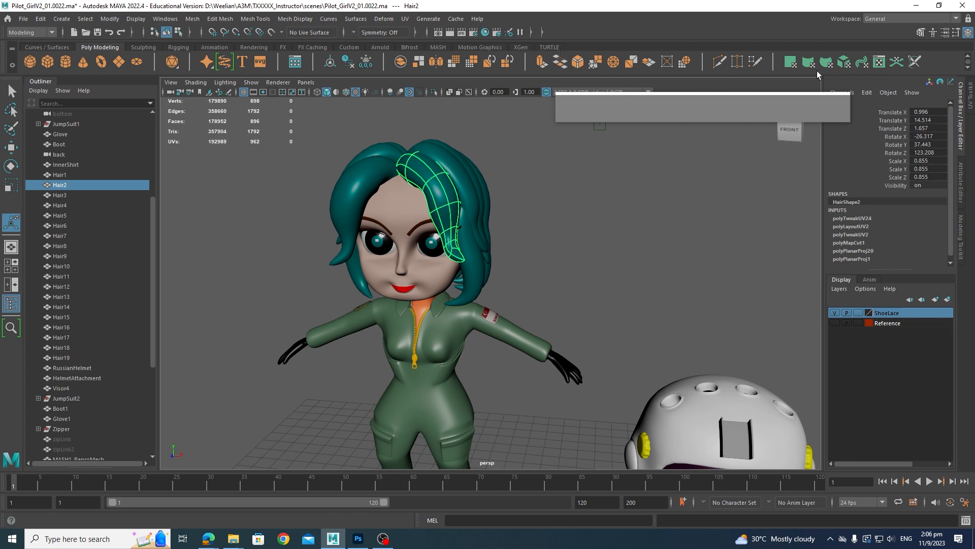
Open the UV Editor for the Hair2 strand and place its window beside the character
click(881, 62)
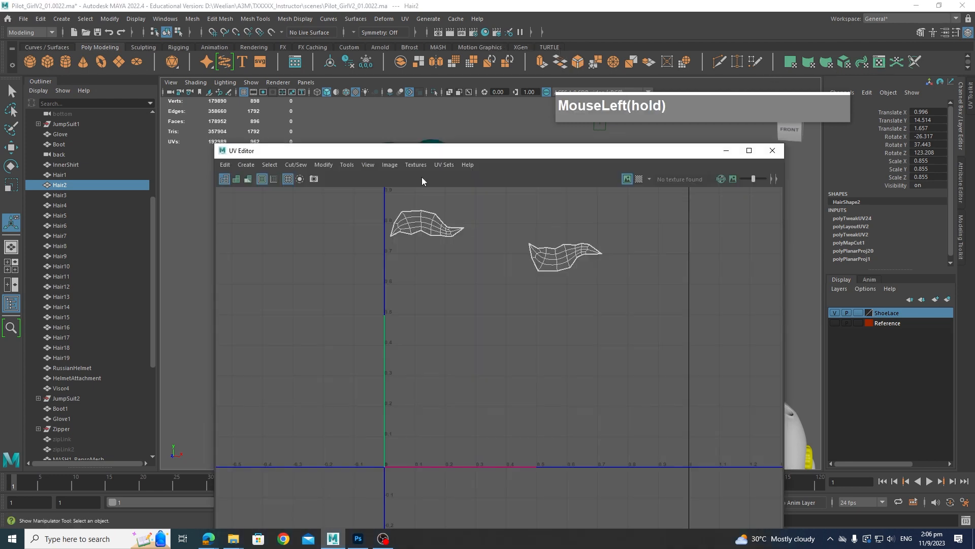
drag(405, 152, 688, 117)
scroll(727, 212, down, 2)
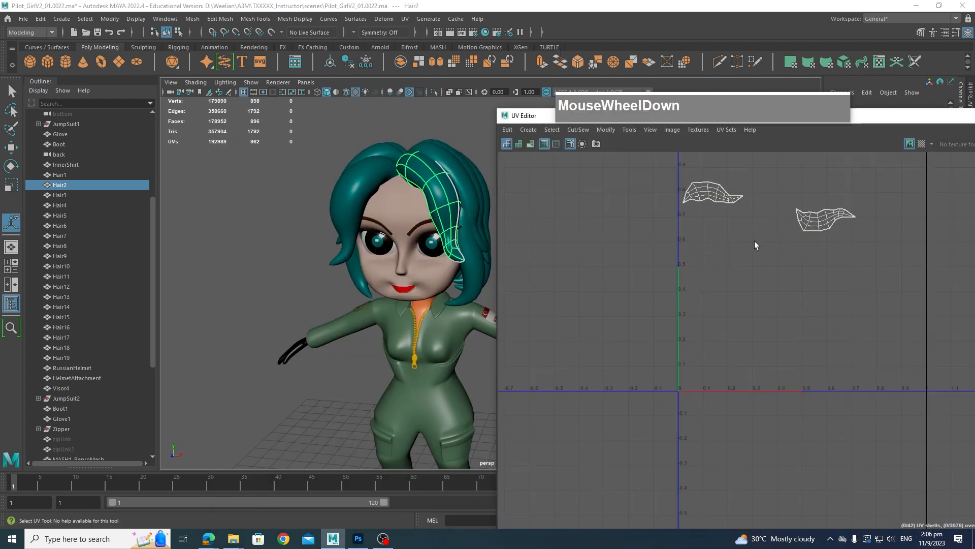
Select Hair1 through Hair19 to view their UV shells together, and minimize the UV Editor
click(59, 175)
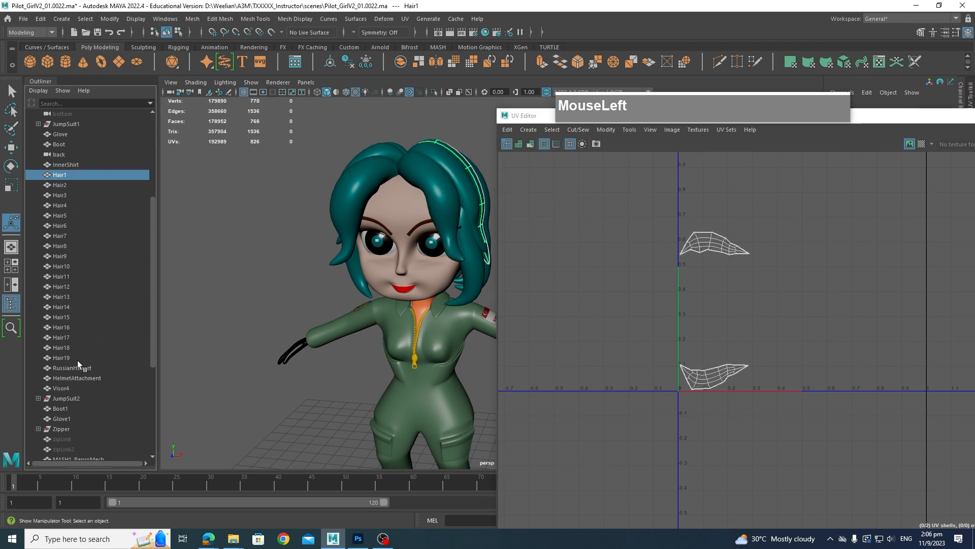
shift+click(61, 357)
scroll(704, 331, down, 1)
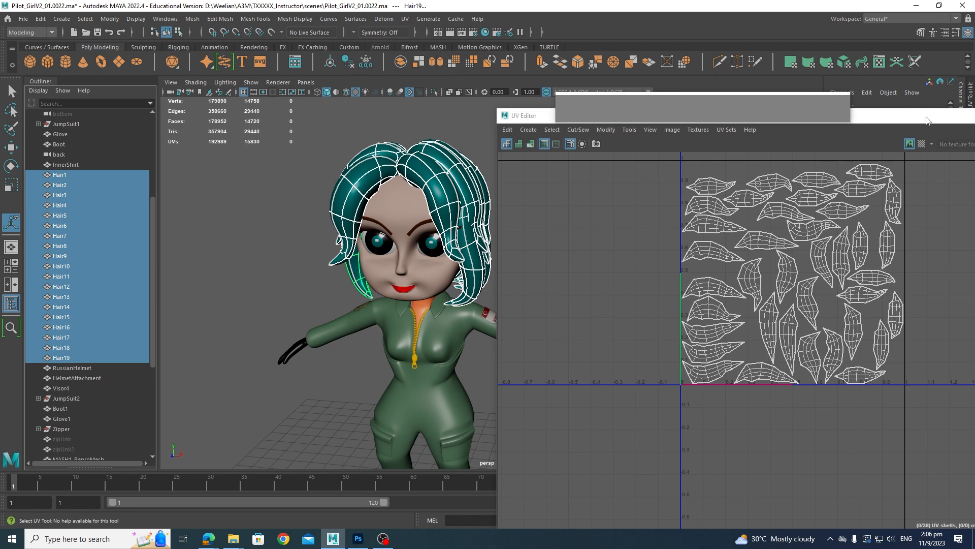
drag(927, 121, 792, 167)
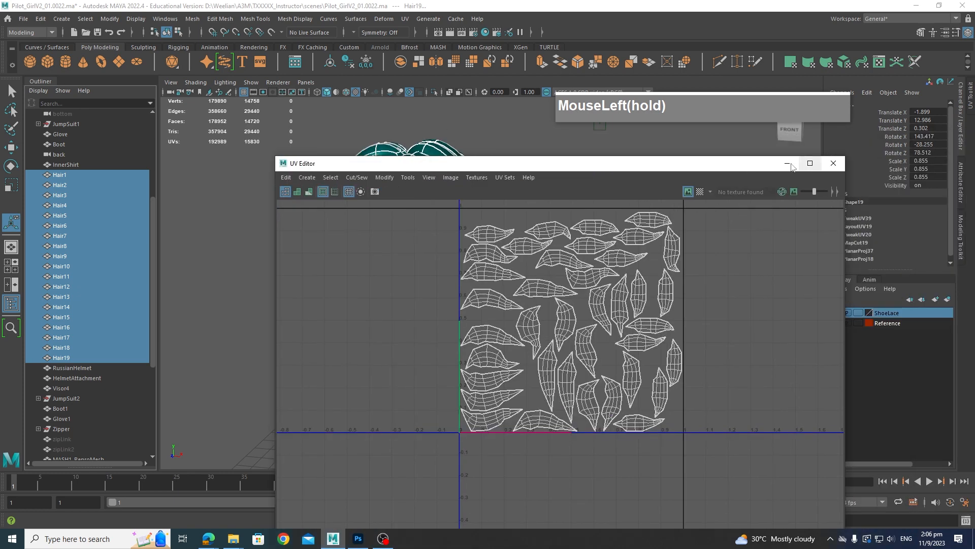
click(787, 164)
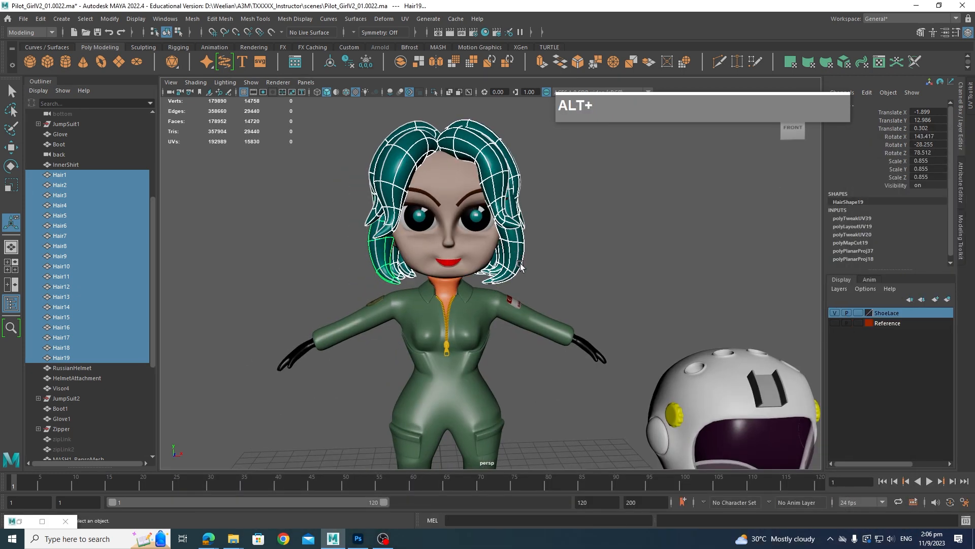
Review the selected hair and the jumpsuit on the full character, and clear the selection
alt+middle_drag(521, 263, 536, 210)
alt+drag(487, 218, 495, 279)
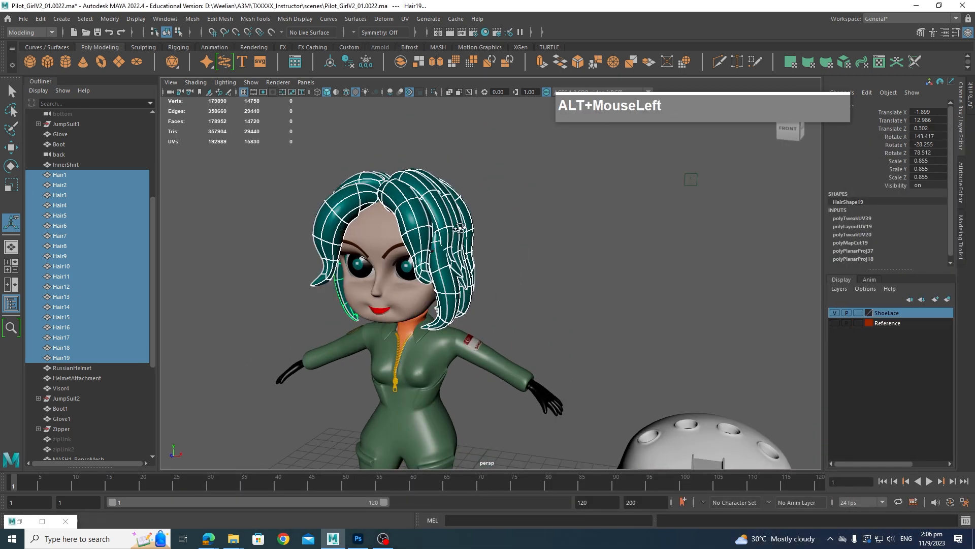
alt+middle_drag(494, 279, 546, 265)
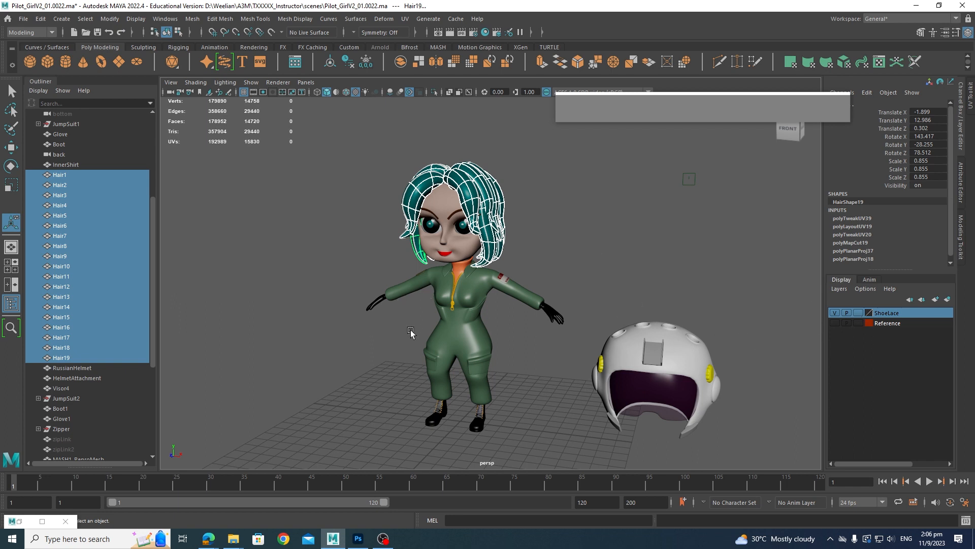
click(452, 341)
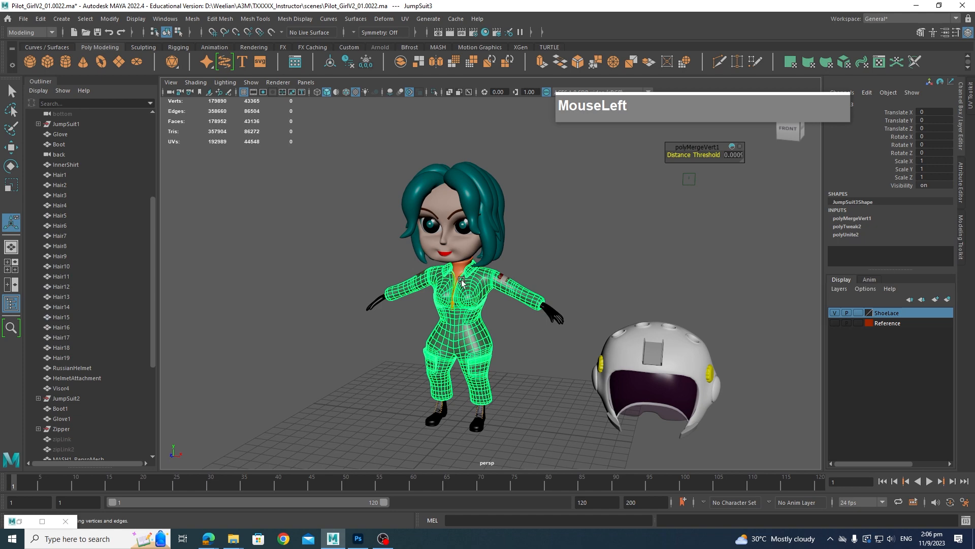
click(523, 440)
scroll(544, 421, up, 3)
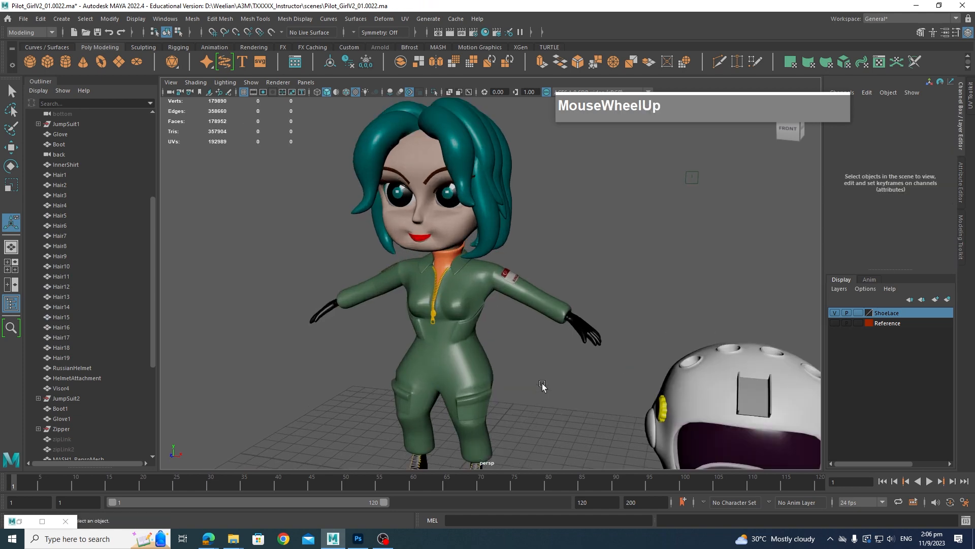
scroll(624, 329, down, 2)
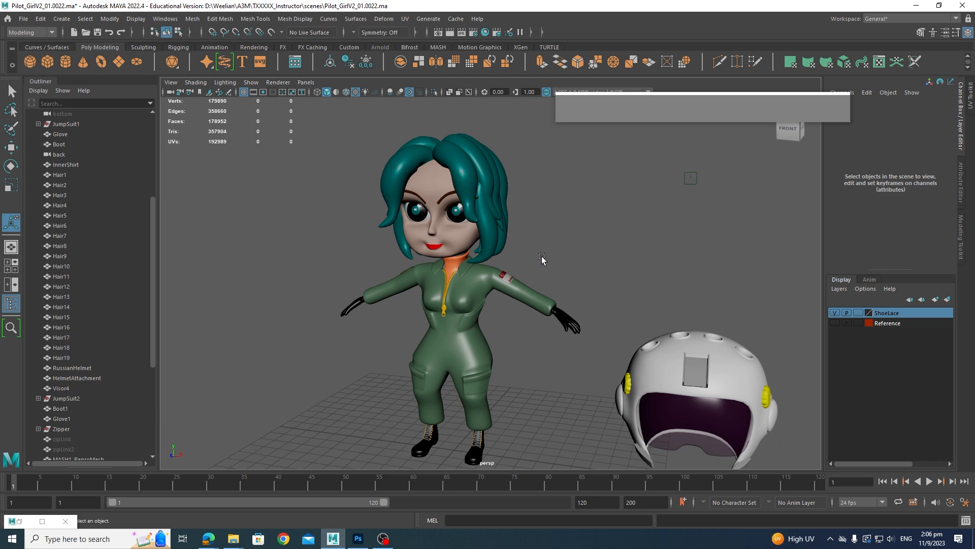
Examine the full character and the separate helmet from the front and the side
alt+drag(541, 260, 556, 238)
alt+middle_drag(557, 239, 544, 249)
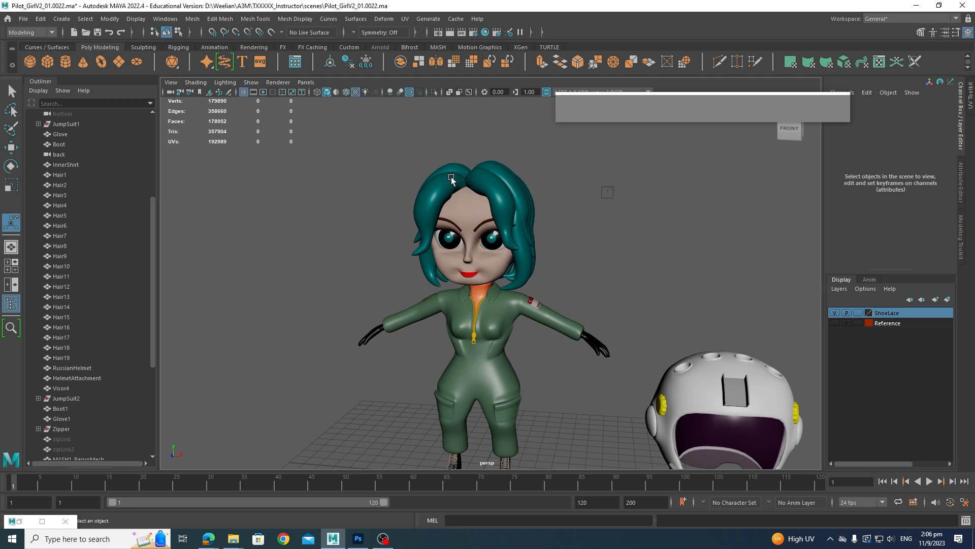
alt+middle_drag(497, 238, 508, 238)
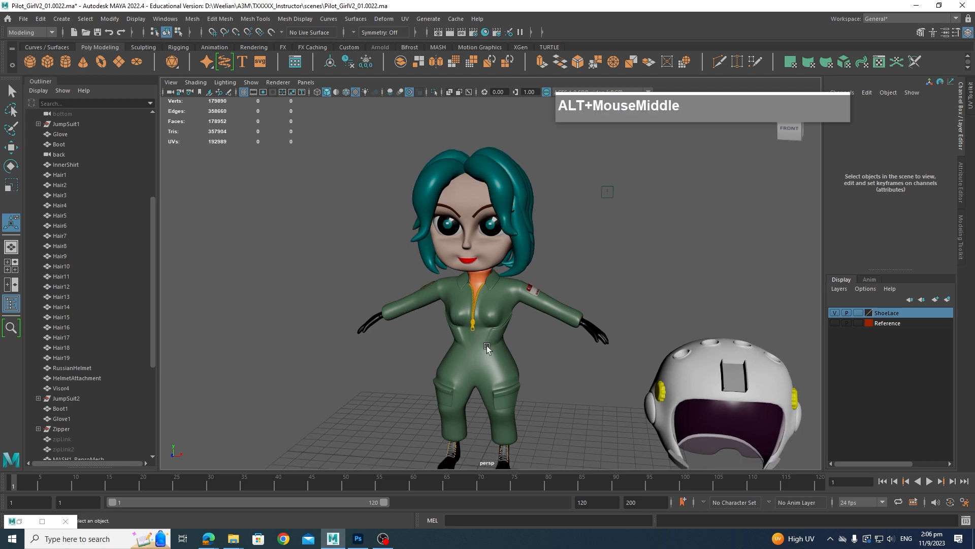
alt+middle_drag(532, 352, 511, 330)
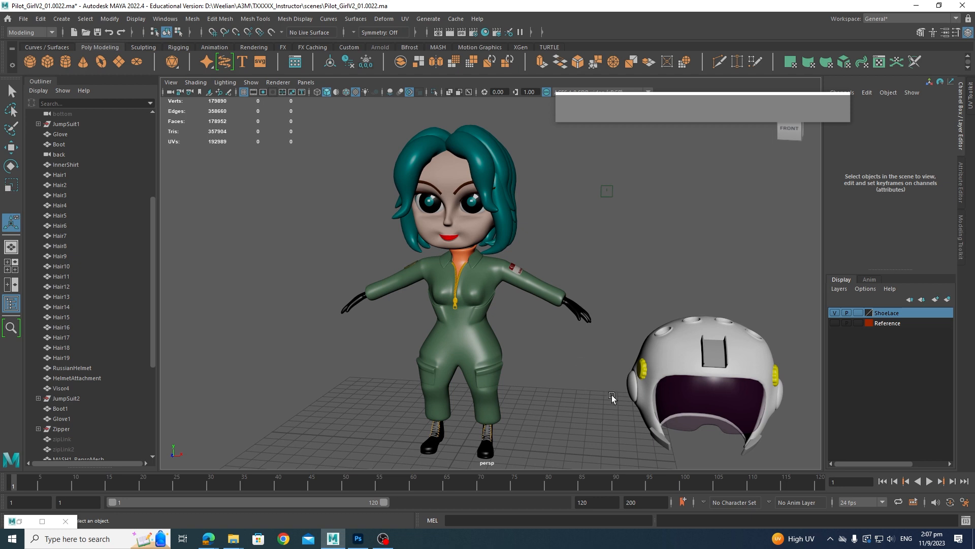
alt+right_drag(612, 394, 603, 390)
mouse_move(588, 383)
alt+mouse_down()
mouse_move(562, 383)
mouse_move(584, 380)
alt+mouse_up()
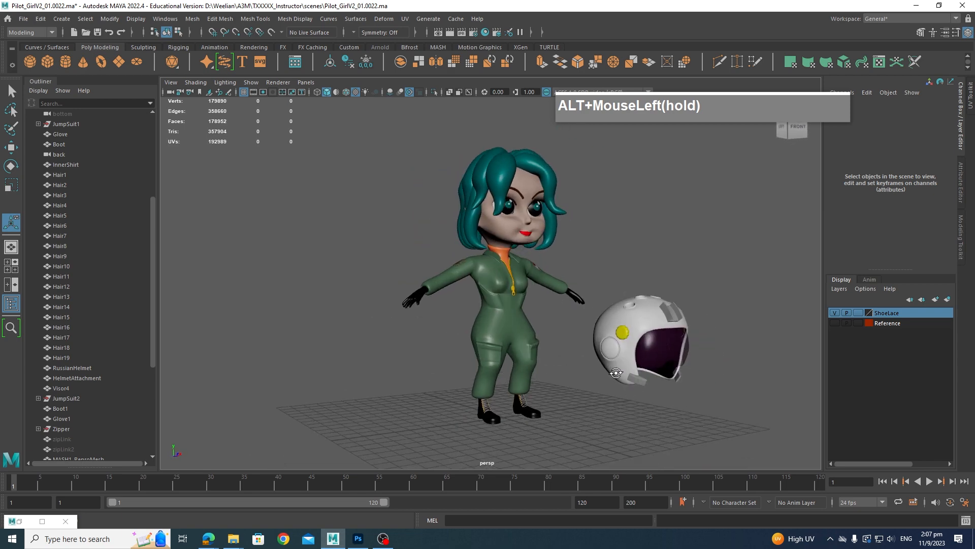
scroll(589, 373, up, 5)
alt+middle_drag(593, 371, 592, 402)
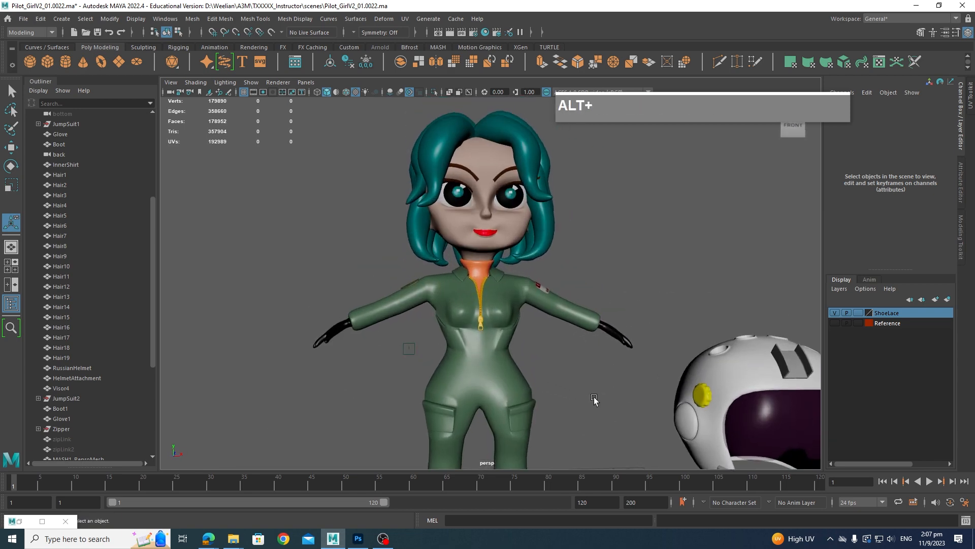
scroll(594, 397, down, 4)
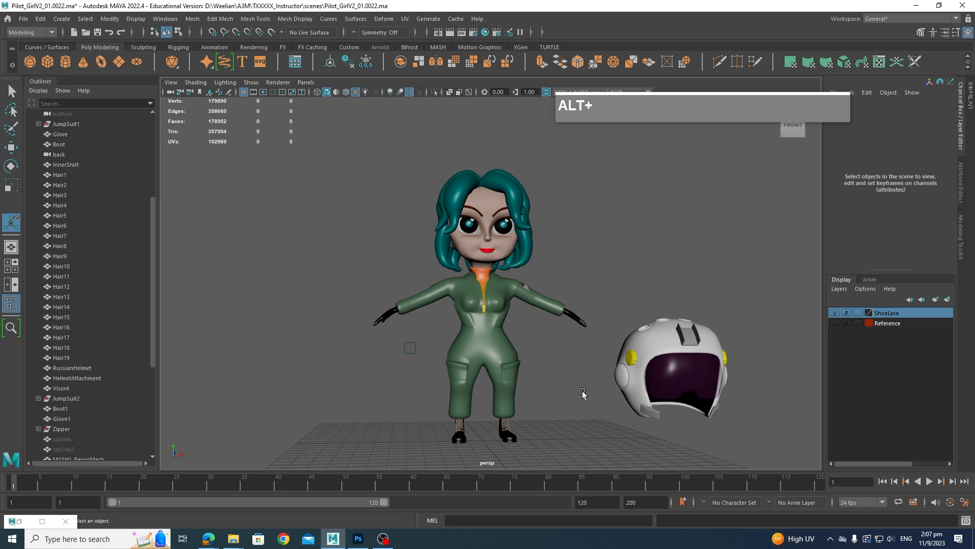
alt+drag(602, 336, 592, 331)
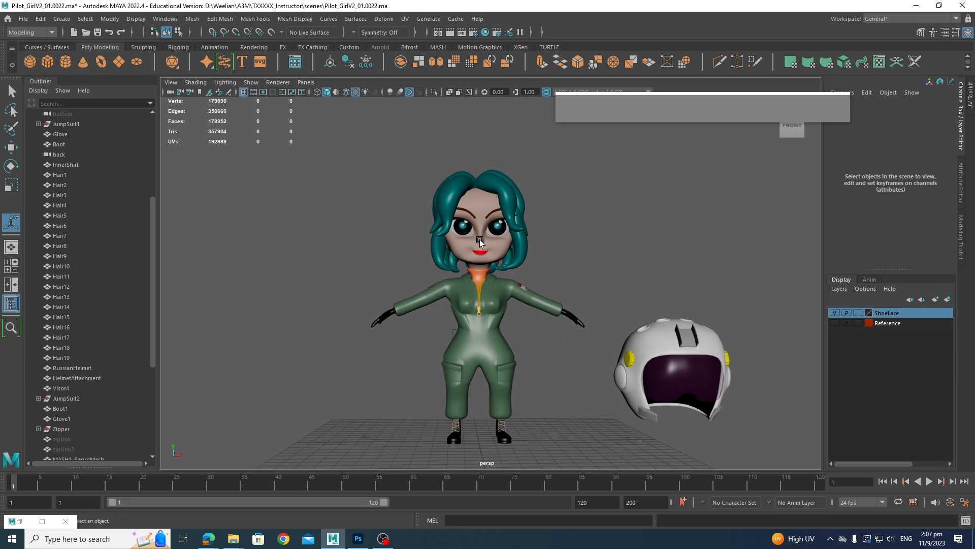
Select the head mesh and display it without smooth preview to show its low-poly topology
click(523, 254)
scroll(526, 251, up, 2)
alt+scroll(528, 249, up, 2)
alt+middle_drag(528, 249, 554, 365)
click(591, 309)
alt+drag(528, 337, 500, 251)
click(529, 331)
alt+drag(506, 329, 539, 313)
key(1)
scroll(576, 326, up, 3)
scroll(549, 333, down, 3)
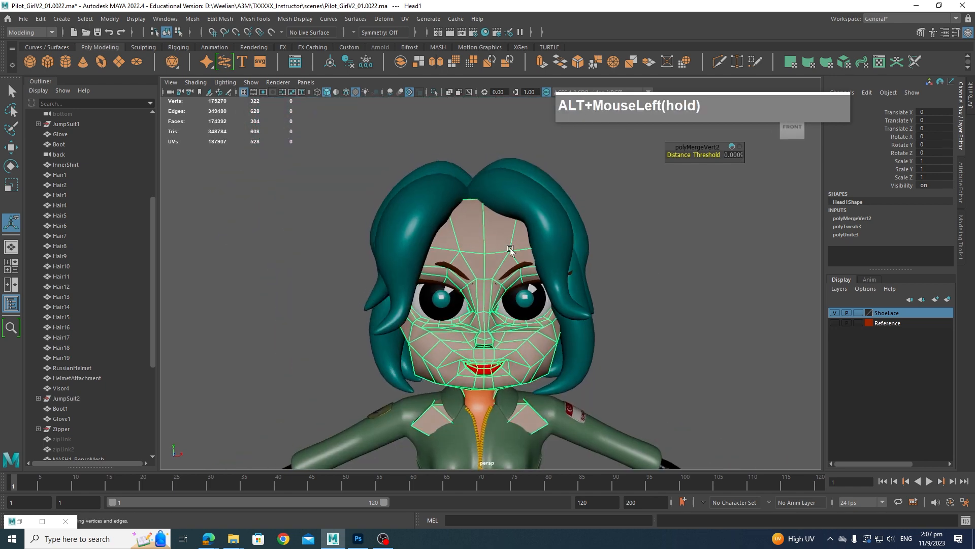
Isolate the head mesh in the viewport and inspect its face, ear and scalp topology
click(251, 81)
mouse_move(265, 98)
click(376, 99)
alt+drag(588, 319, 503, 300)
scroll(486, 315, up, 3)
alt+middle_drag(487, 315, 566, 313)
scroll(566, 313, down, 3)
alt+drag(566, 313, 534, 275)
scroll(490, 337, up, 3)
scroll(477, 352, up, 2)
scroll(388, 344, up, 1)
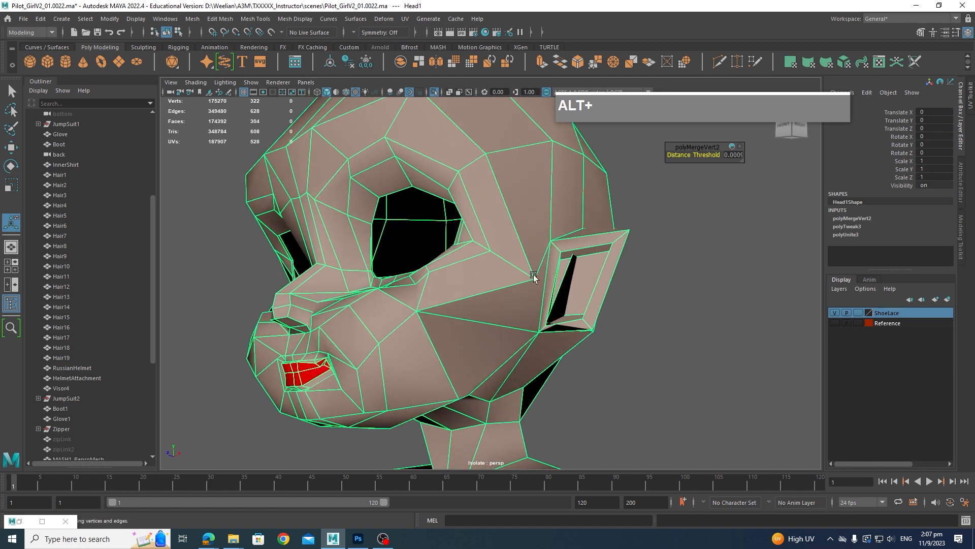
alt+drag(590, 264, 490, 316)
alt+scroll(425, 338, down, 4)
Check the edge loop running down the centre of the head, and return to whole-object selection
right_drag(480, 300, 481, 242)
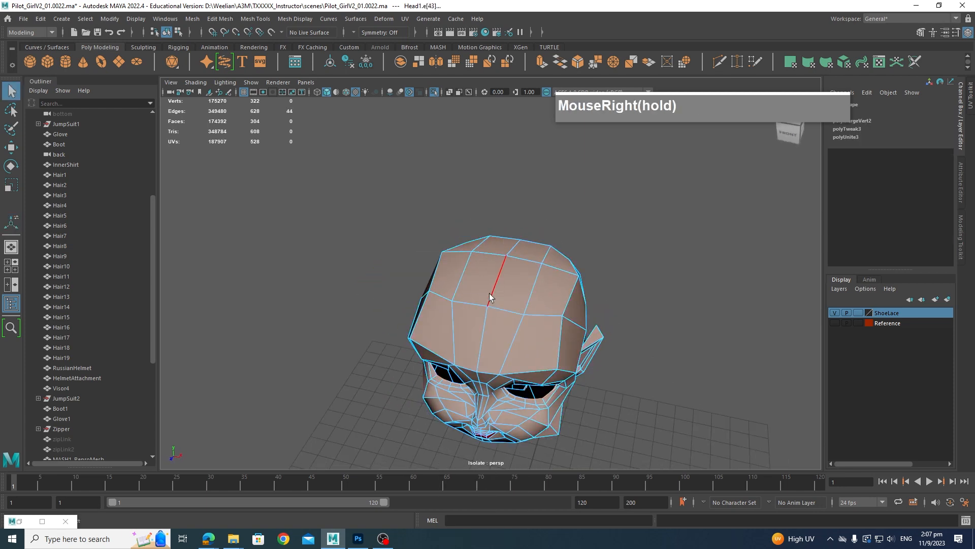
click(490, 293)
alt+drag(480, 276, 505, 279)
right_drag(438, 232, 495, 220)
click(495, 220)
click(470, 291)
scroll(485, 305, down, 3)
alt+drag(505, 320, 529, 318)
alt+middle_drag(529, 318, 462, 324)
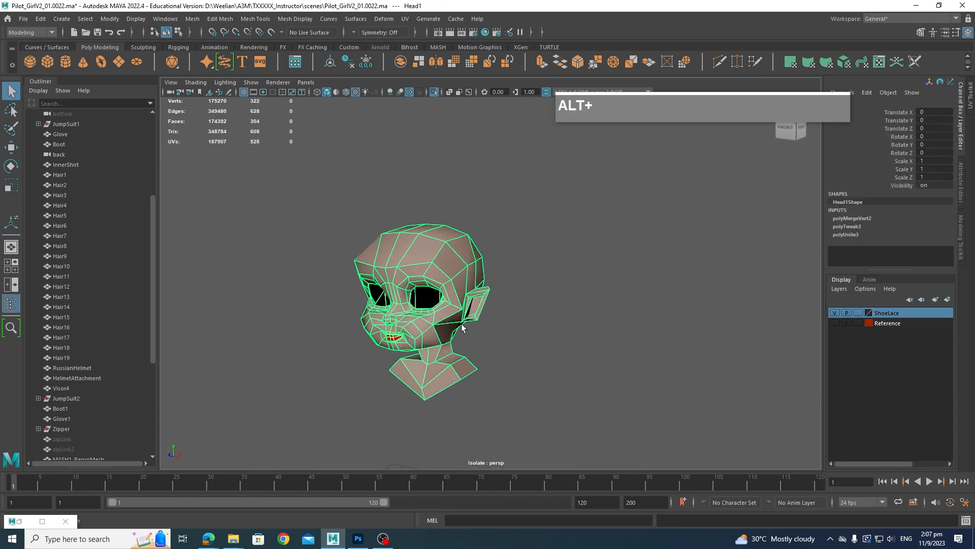
alt+drag(462, 323, 472, 322)
alt+right_drag(472, 322, 502, 354)
alt+middle_drag(502, 354, 522, 347)
alt+drag(521, 347, 511, 350)
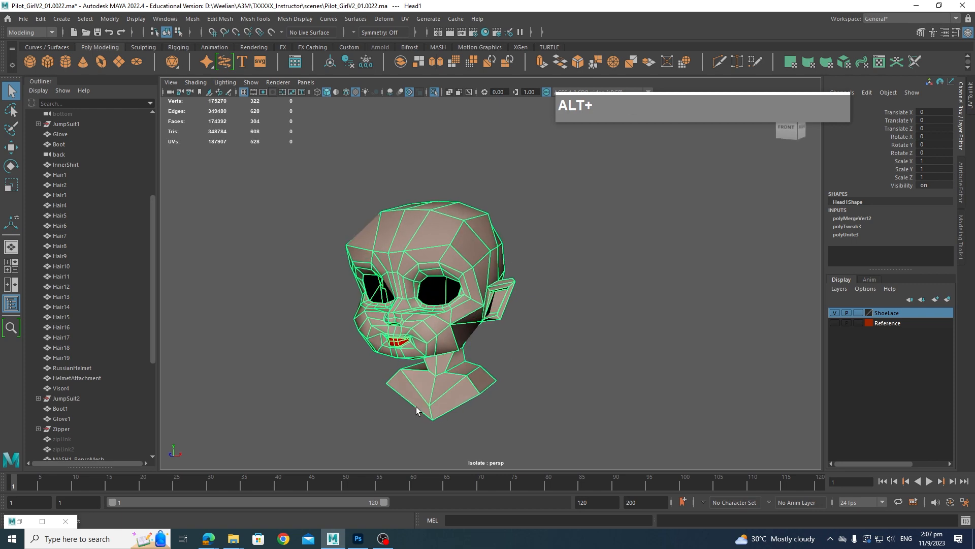
Restore the UV Editor window and place it beside the isolated head, with the whole head framed in the viewport
click(19, 521)
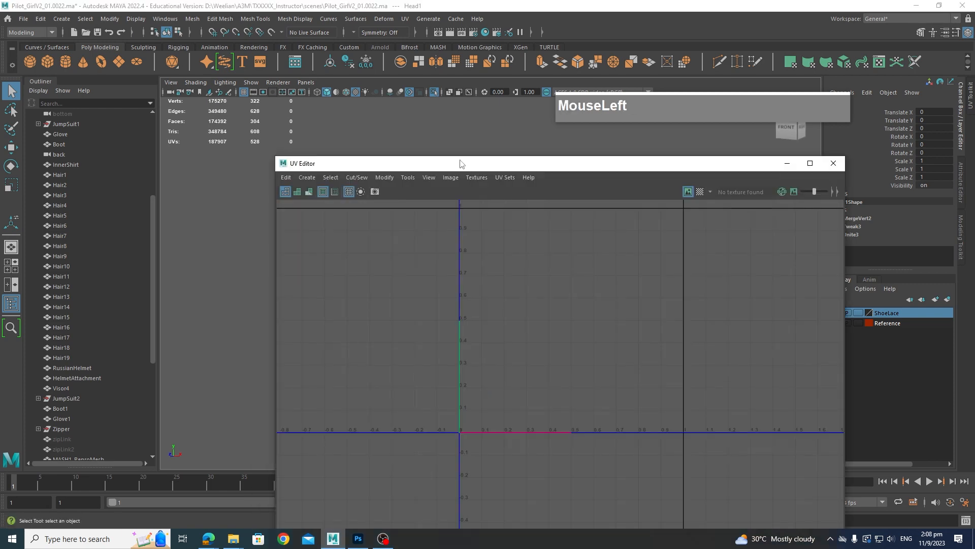
drag(461, 163, 691, 119)
scroll(540, 320, down, 2)
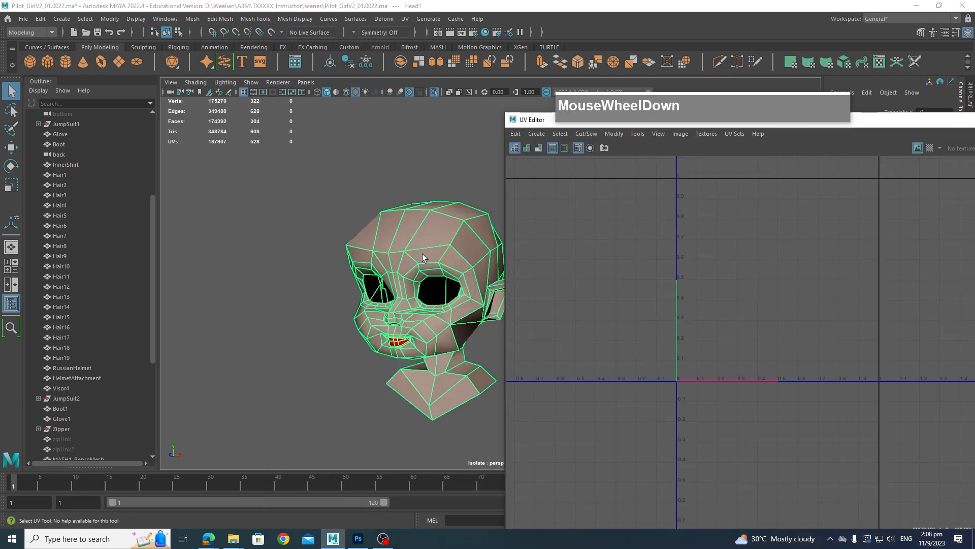
alt+middle_drag(433, 307, 414, 305)
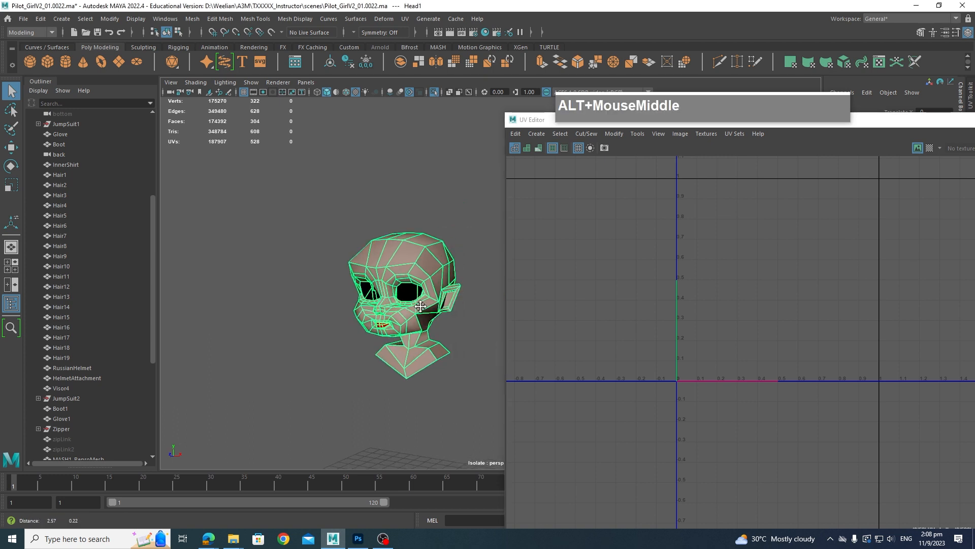
scroll(429, 298, up, 3)
alt+middle_drag(328, 240, 348, 212)
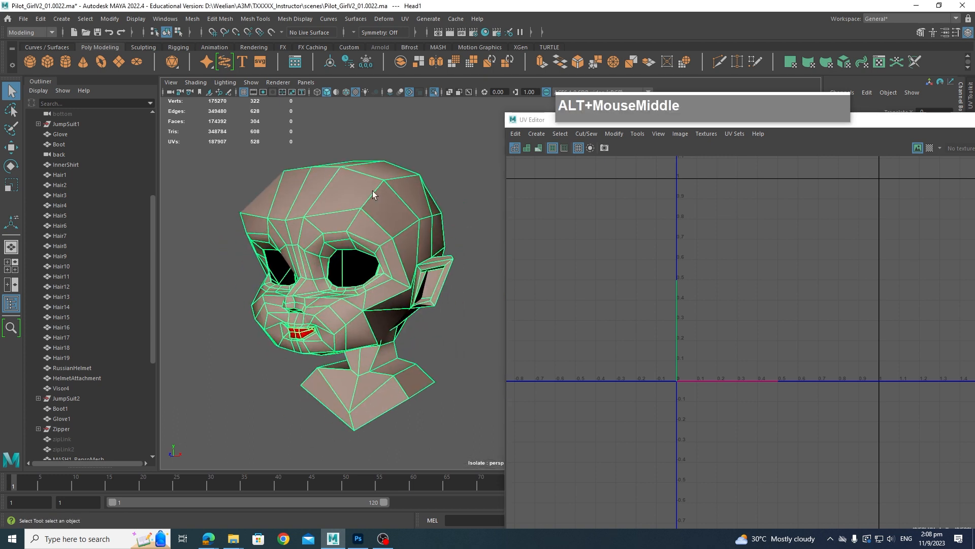
right_drag(740, 112, 784, 52)
click(784, 51)
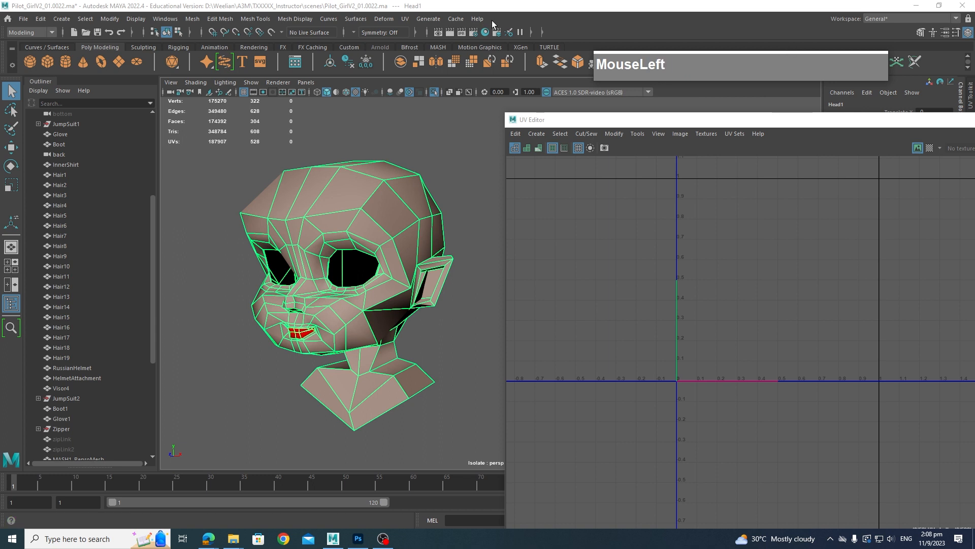
Apply a planar UV projection to the head from the camera, fitted to the bounding box with the image width/height ratio kept
click(405, 18)
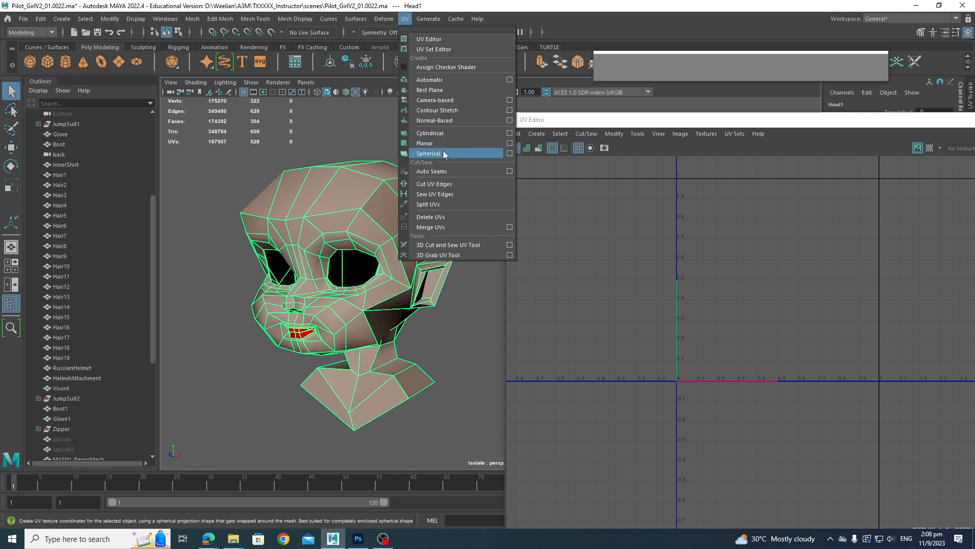
click(509, 148)
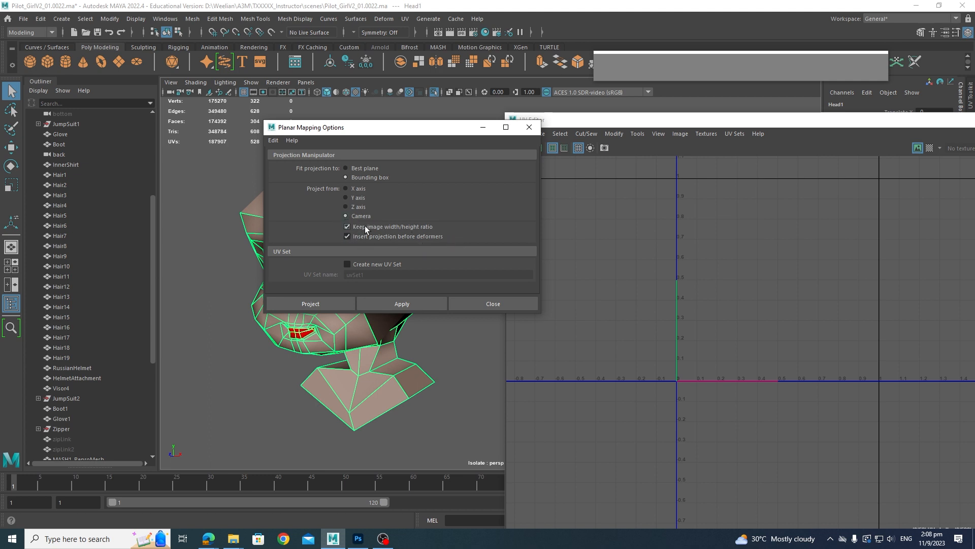
click(322, 303)
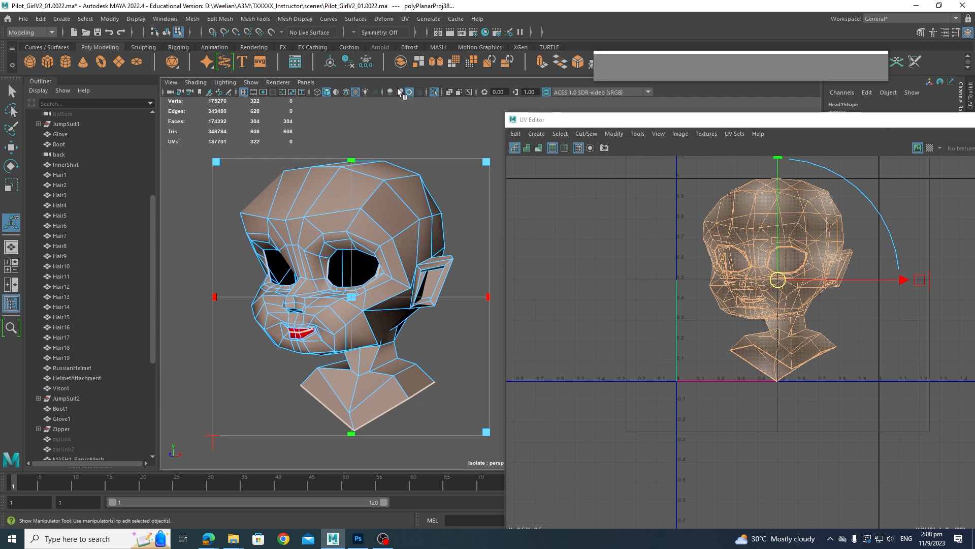
click(775, 265)
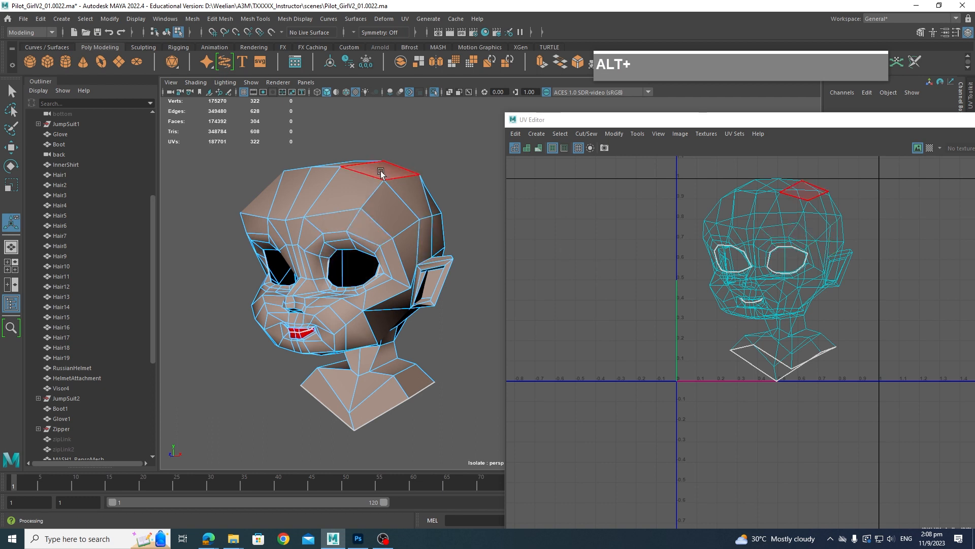
Select the centre edges from the forehead over the crown to the back of the neck base and cut the UVs along them
right_drag(300, 193, 298, 197)
click(299, 197)
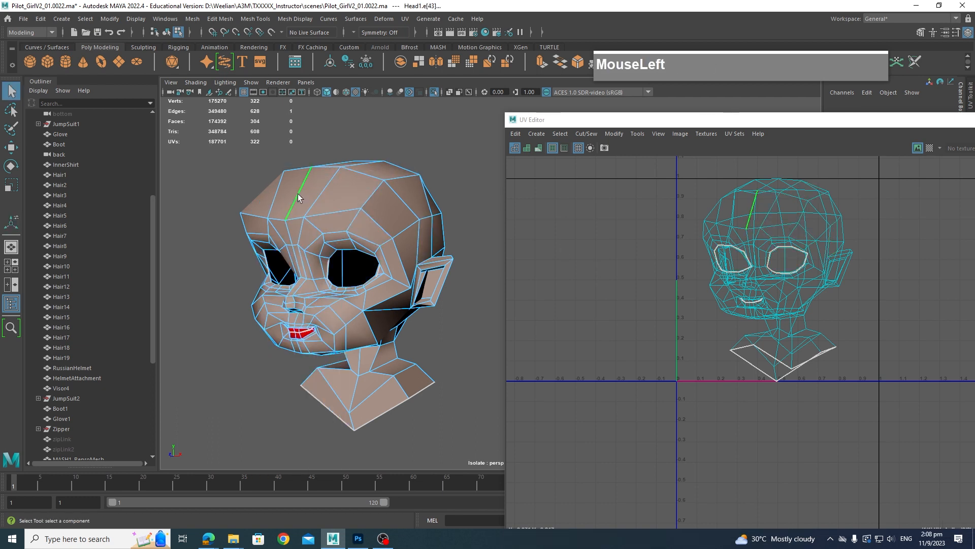
alt+drag(298, 195, 325, 333)
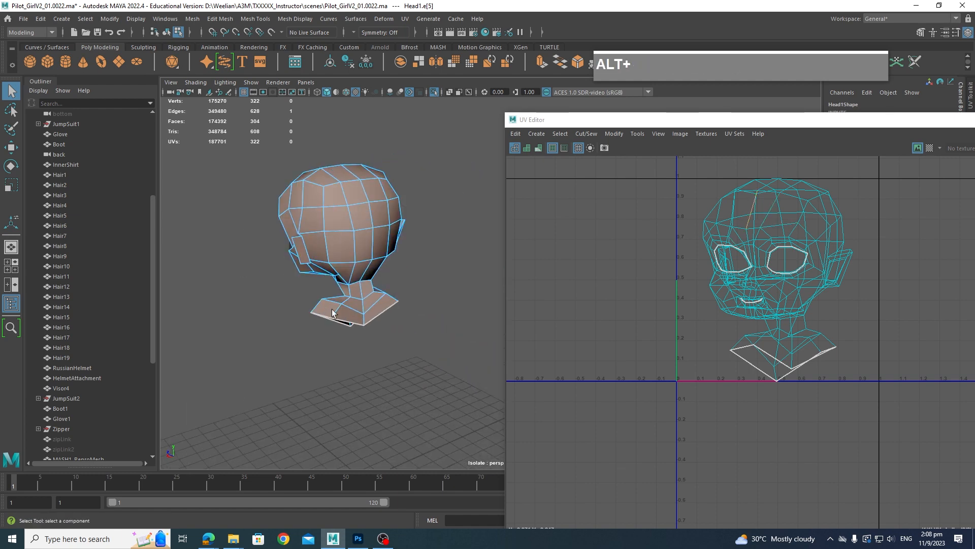
scroll(323, 337, up, 3)
key(shift)
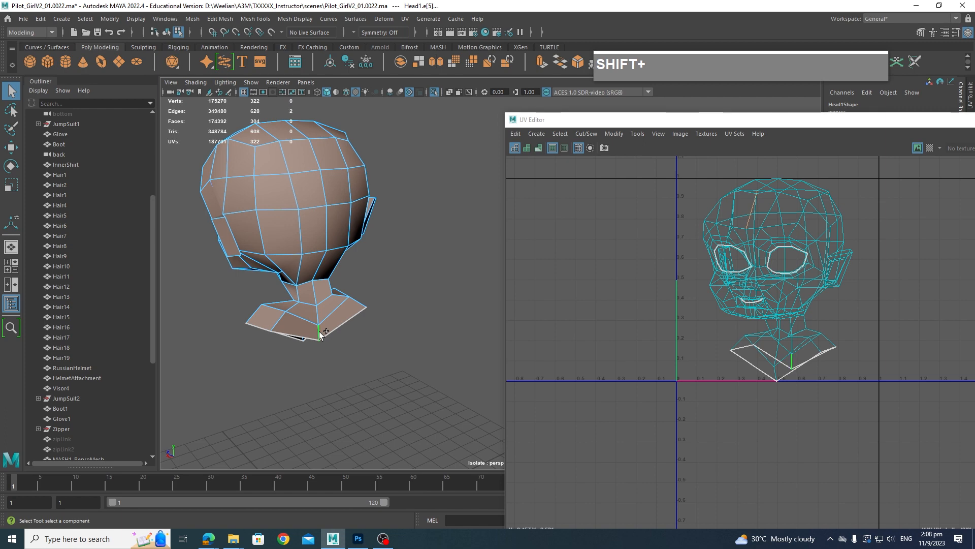
alt+drag(358, 342, 328, 342)
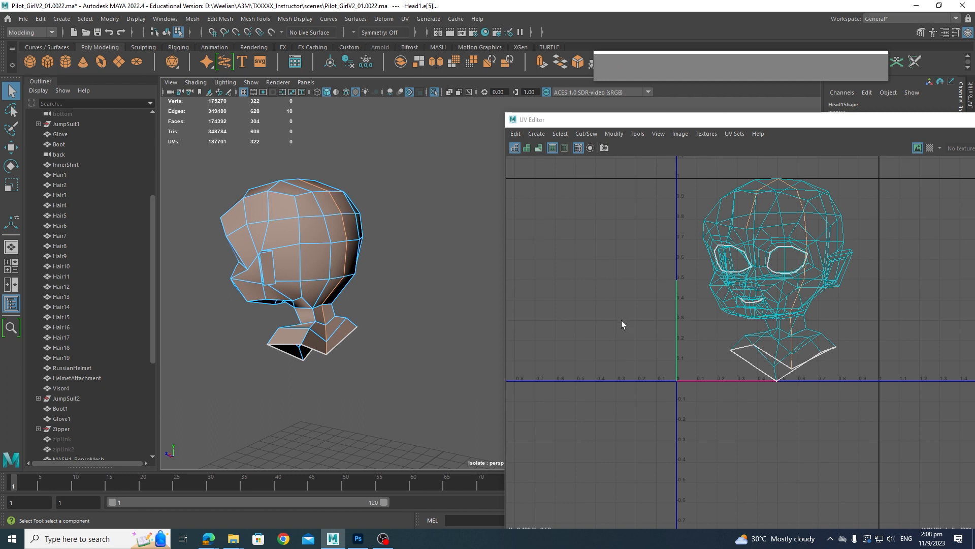
key(shift+x)
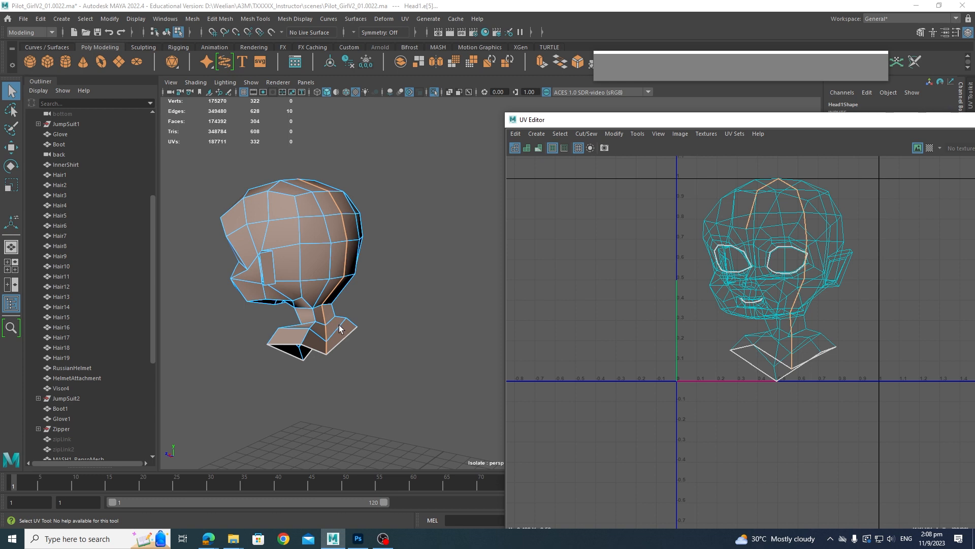
Bring the UV Editor fully into view, select all of the head's UV faces, and unfold them into a flat shell
drag(695, 125, 597, 125)
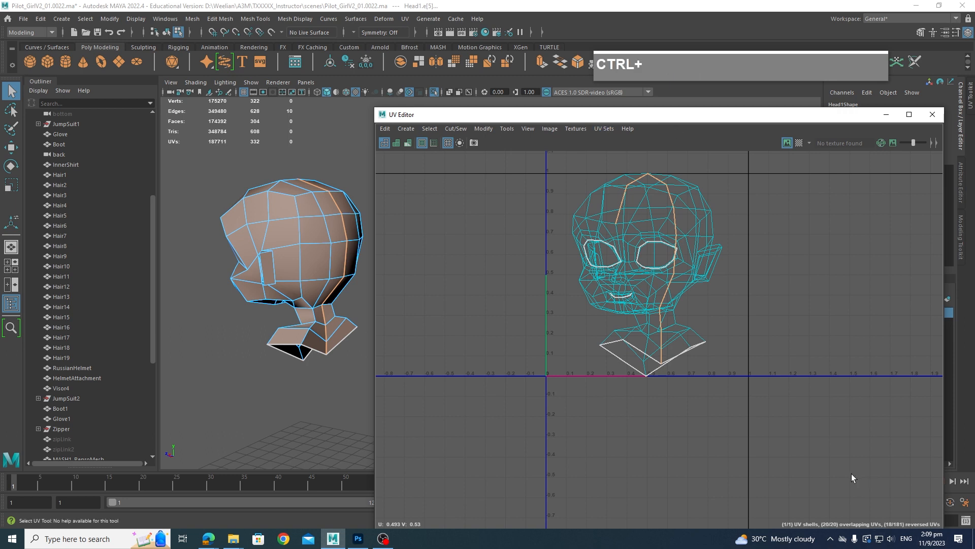
key(F11)
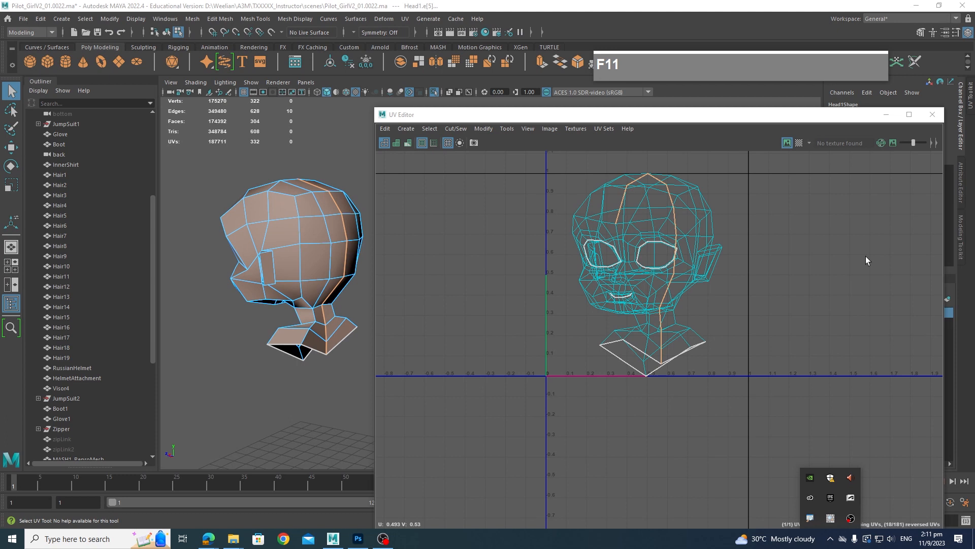
click(865, 257)
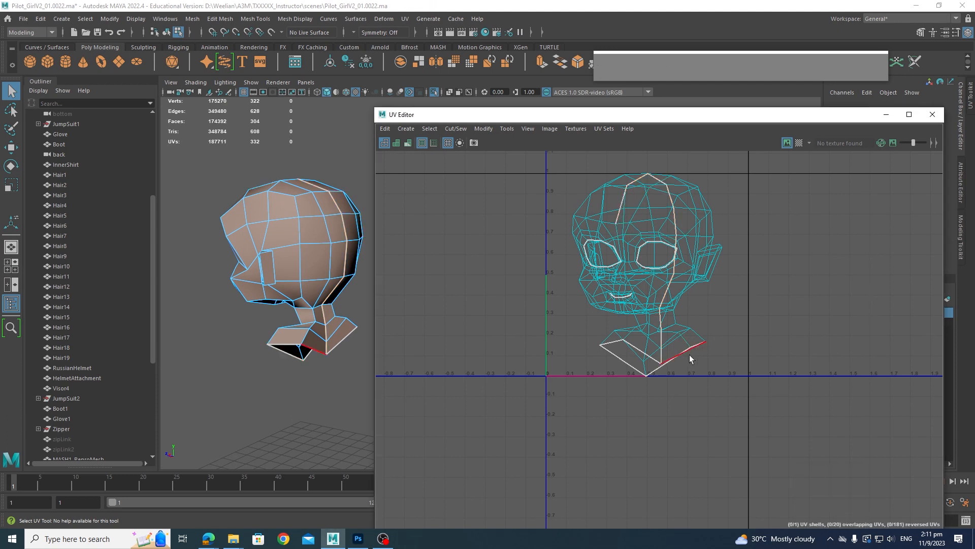
right_drag(628, 220, 521, 206)
click(609, 209)
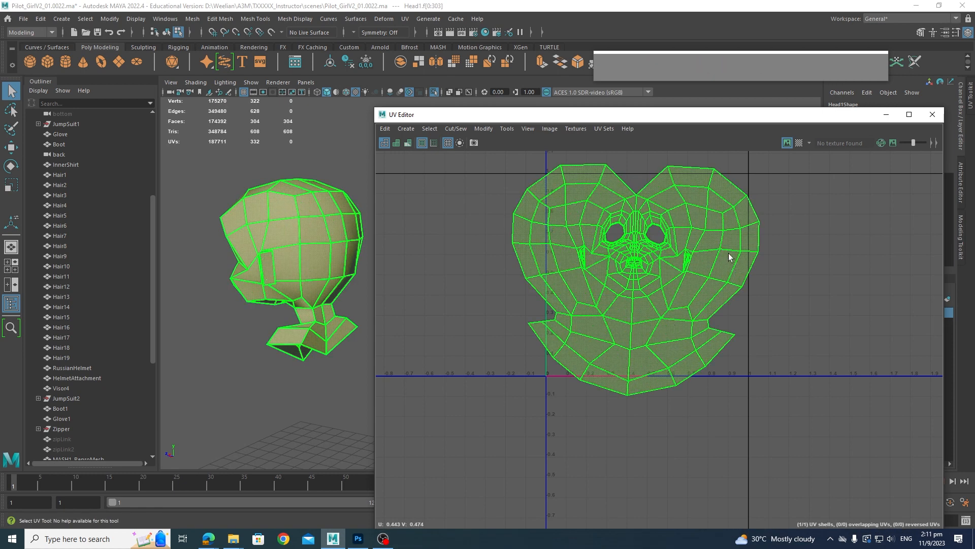
Examine the ear, eye and mouth areas of the unfolded head UV shell
scroll(651, 256, up, 4)
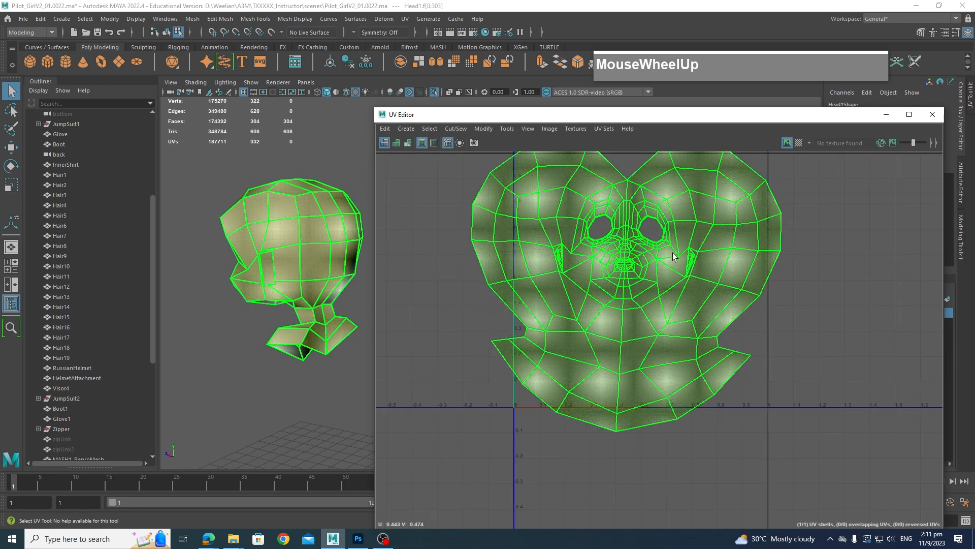
scroll(684, 259, down, 1)
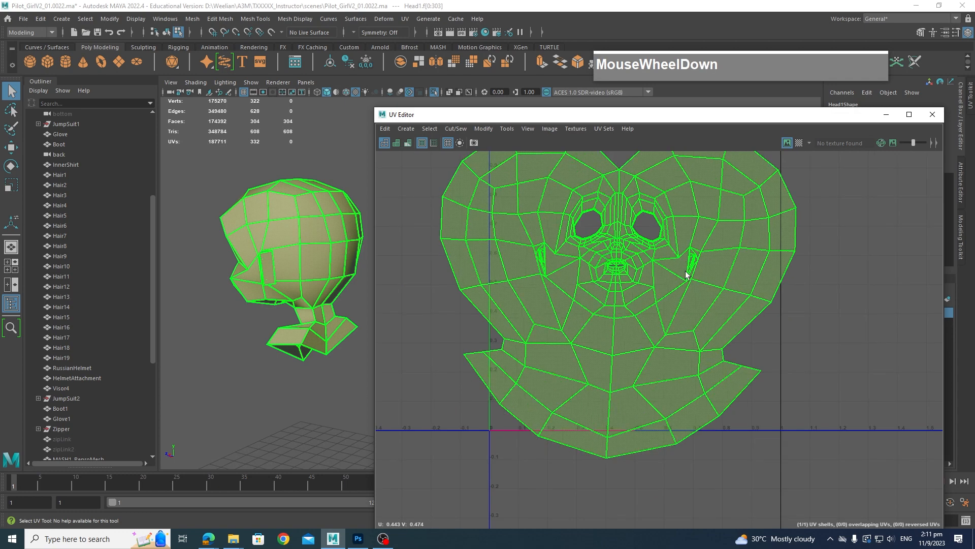
scroll(480, 244, up, 3)
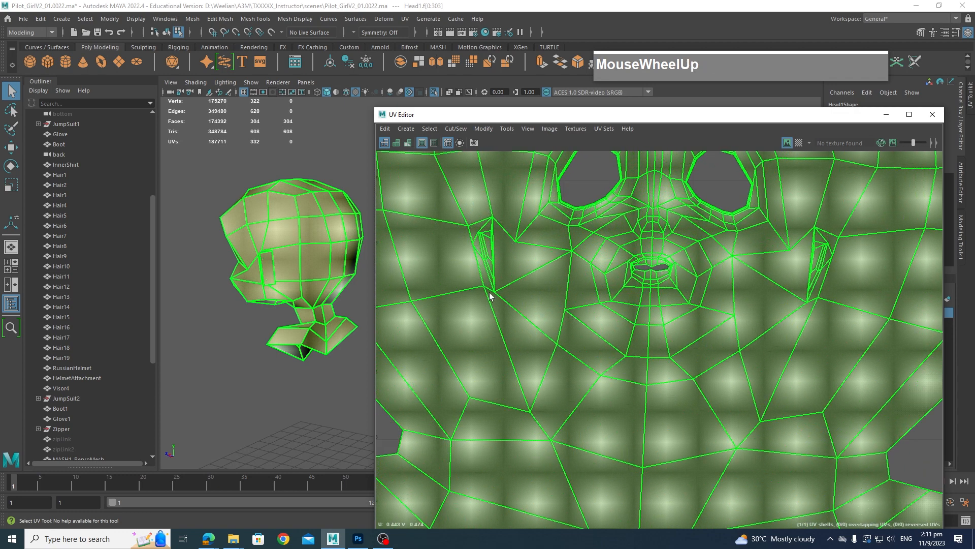
scroll(497, 238, down, 1)
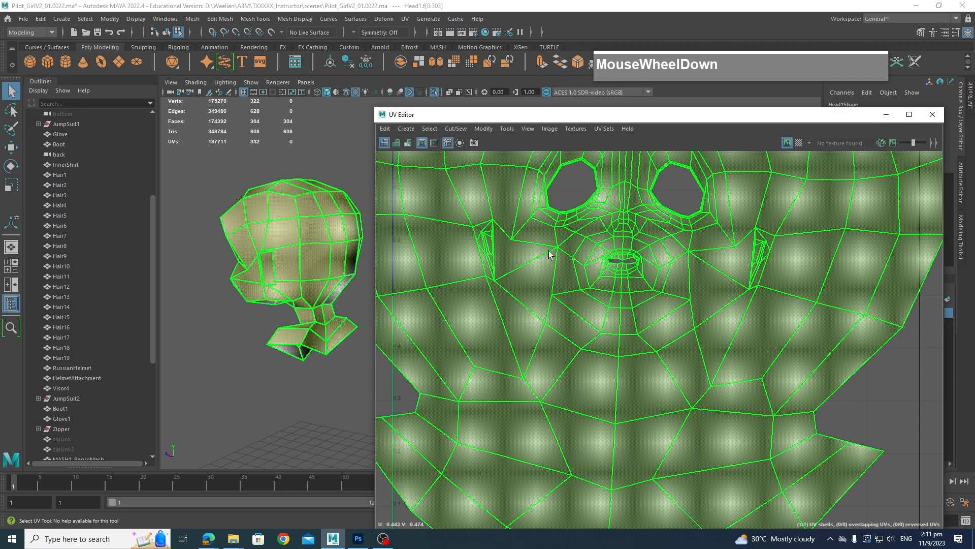
scroll(550, 254, down, 4)
scroll(483, 247, up, 4)
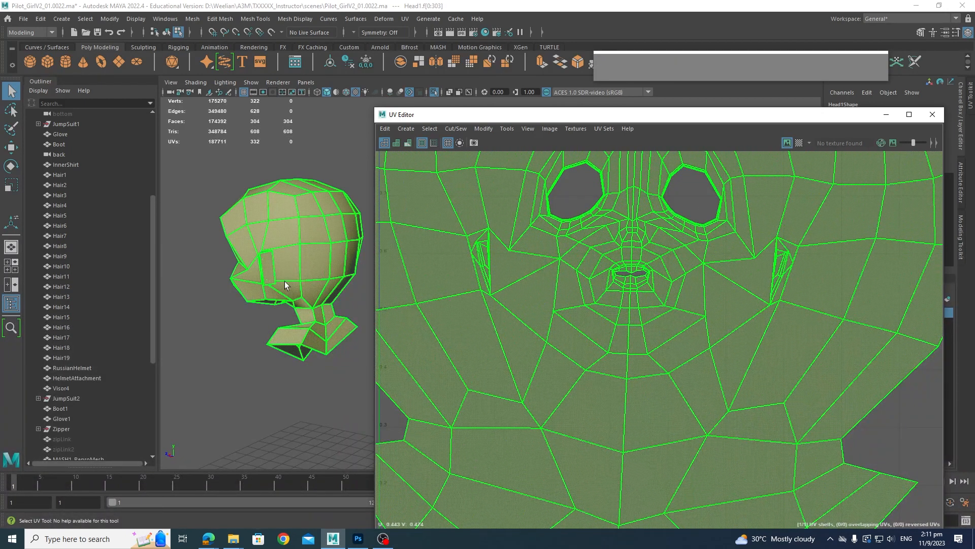
Move the UV Editor aside to uncover the head and examine its back, face and ear area in the viewport
alt+drag(287, 283, 327, 278)
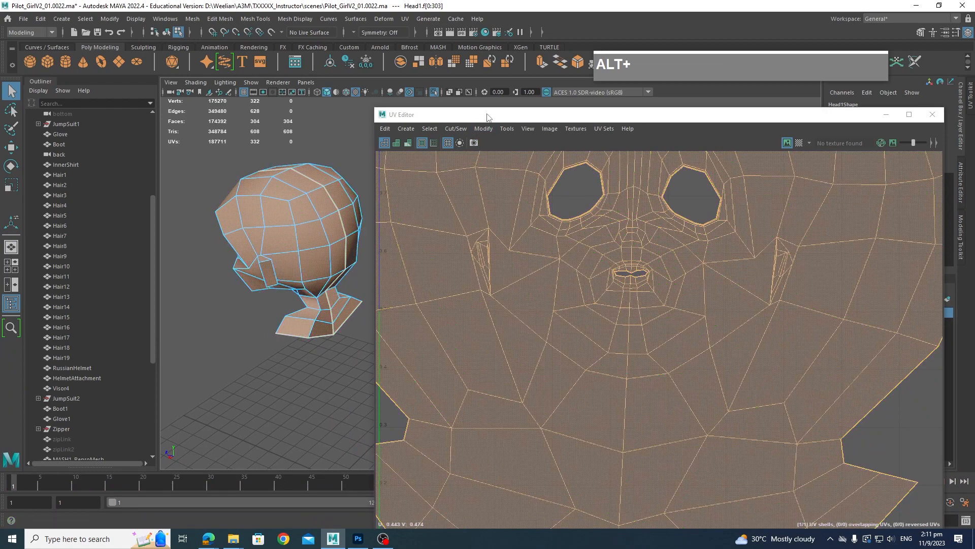
drag(488, 117, 587, 114)
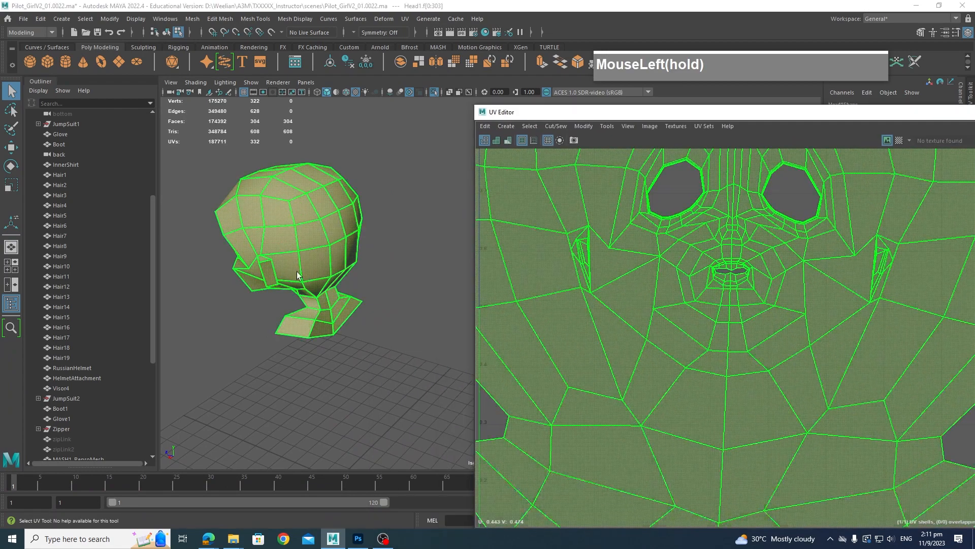
click(899, 140)
alt+drag(457, 264, 435, 291)
scroll(422, 254, down, 3)
alt+middle_drag(435, 291, 326, 265)
alt+drag(326, 265, 431, 289)
click(899, 141)
click(419, 296)
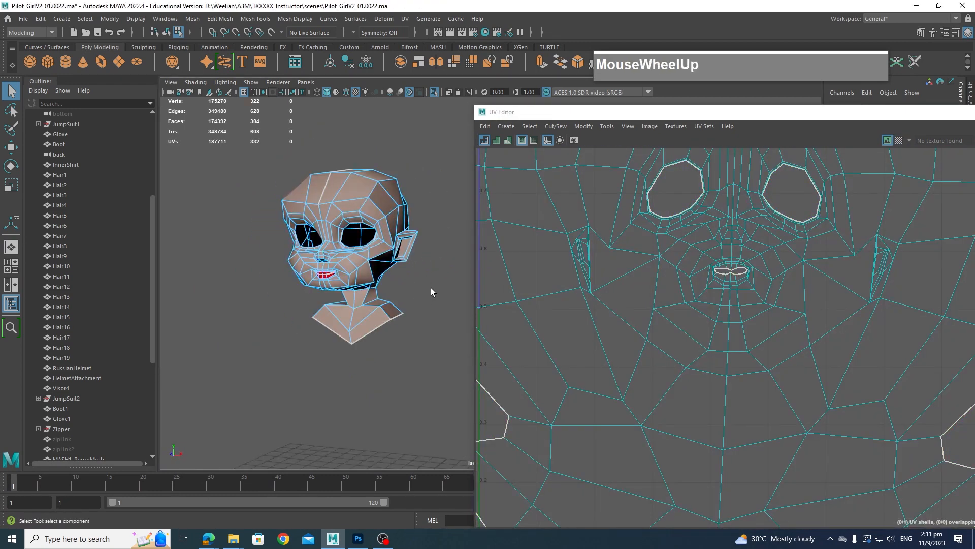
scroll(431, 289, up, 4)
alt+middle_drag(430, 289, 450, 330)
alt+drag(451, 330, 344, 309)
alt+middle_drag(344, 309, 381, 326)
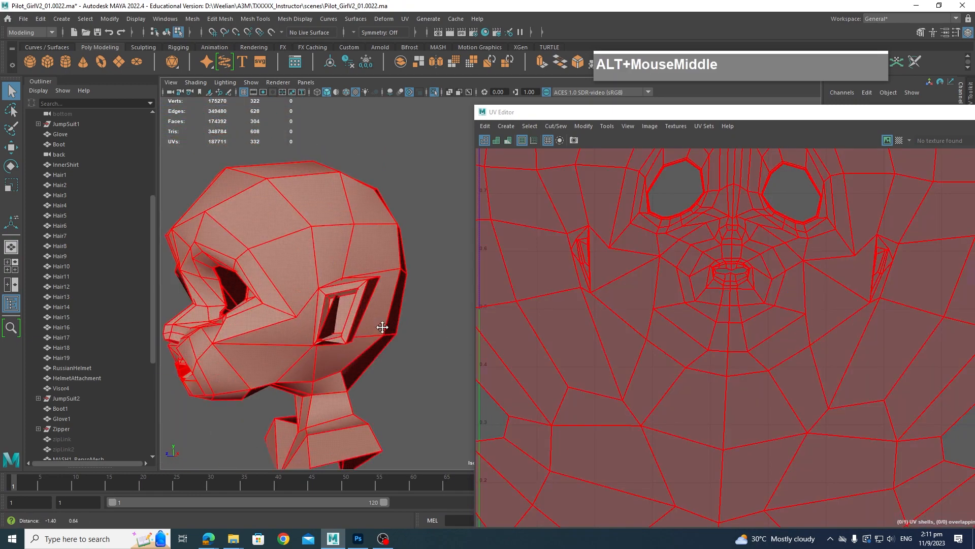
Select the four edges around the base of the ear and cut the UVs along them
right_drag(333, 258, 337, 233)
click(337, 289)
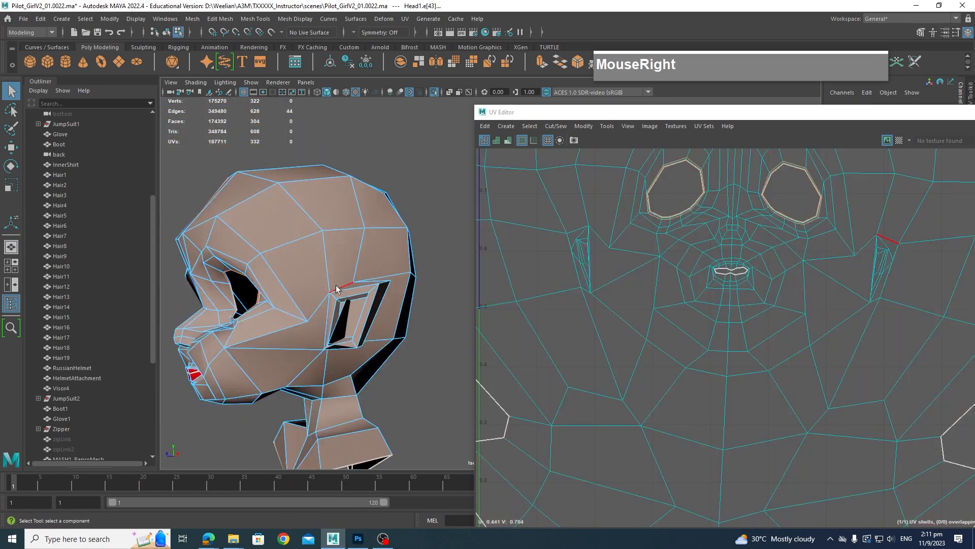
click(327, 318)
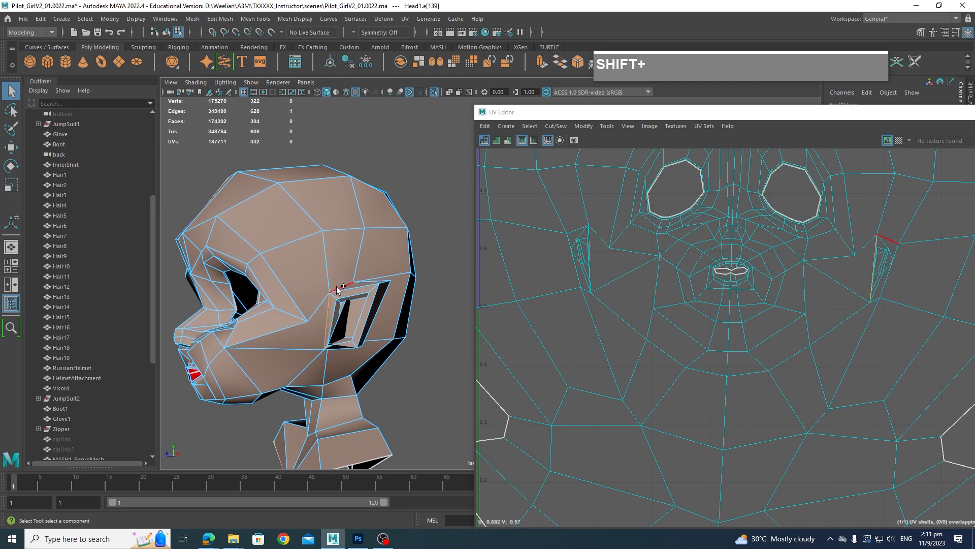
shift+click(340, 288)
alt+drag(356, 299, 288, 343)
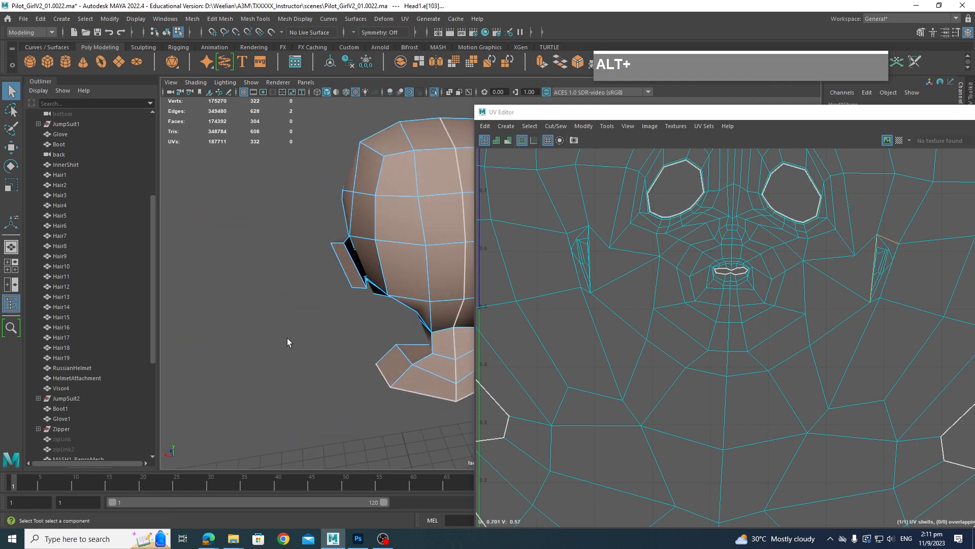
alt+middle_drag(839, 310, 708, 333)
scroll(752, 315, up, 3)
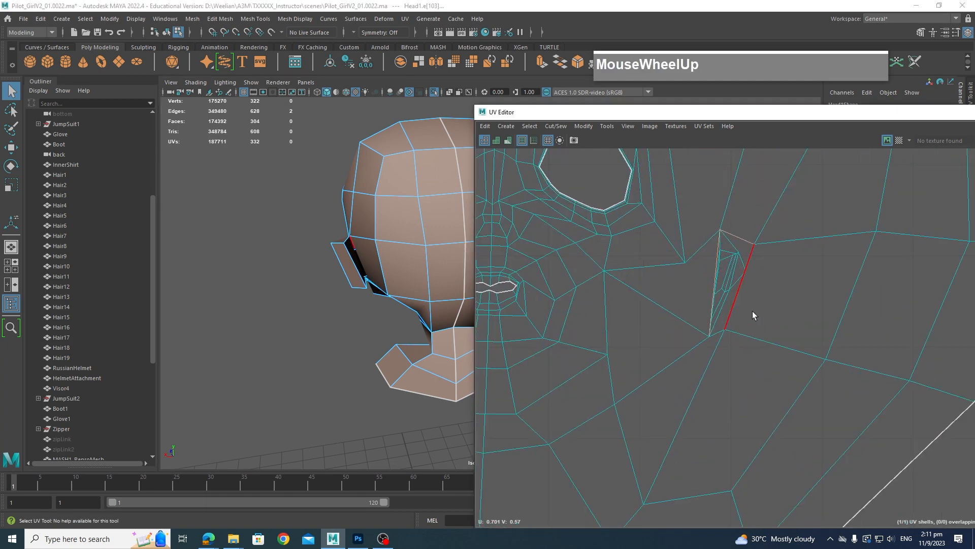
shift+click(749, 263)
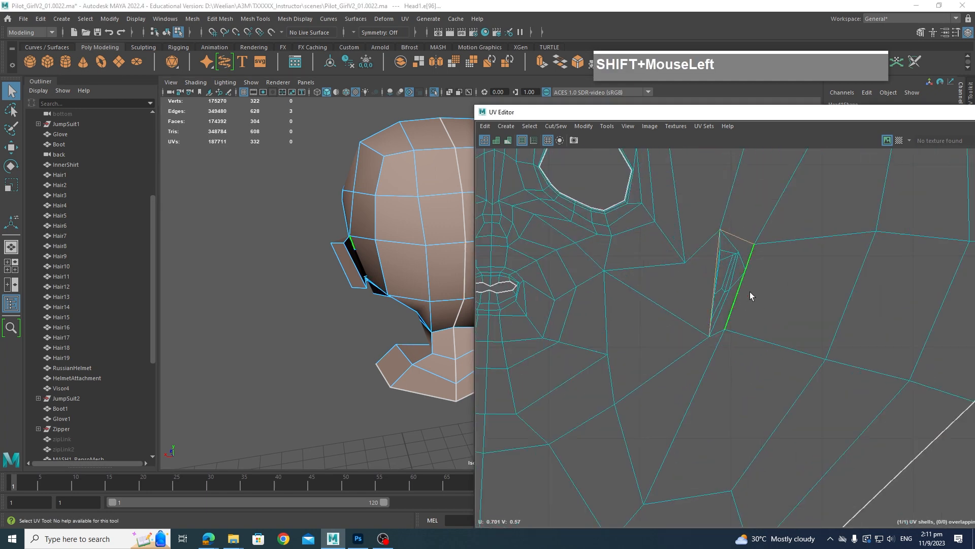
shift+click(740, 289)
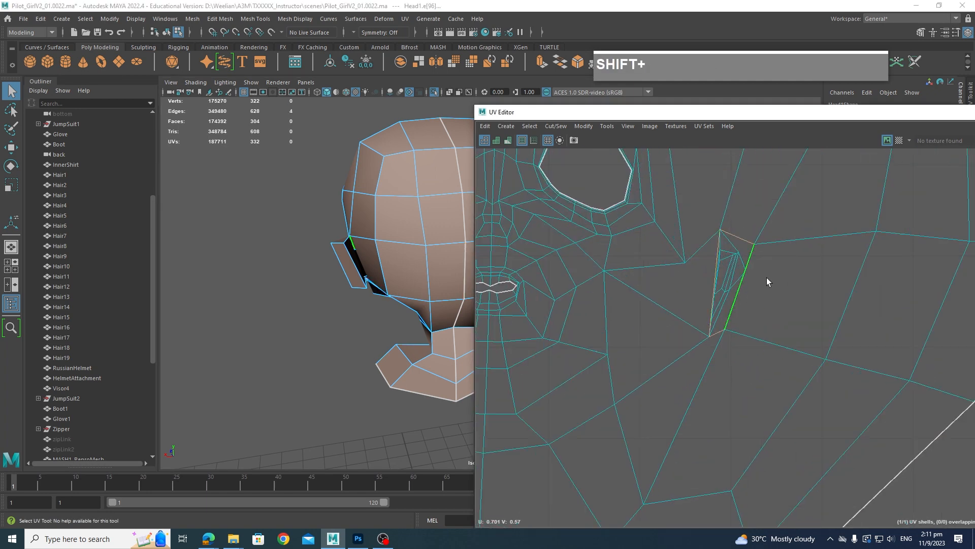
key(shift+x)
Select the detached ear's UV shell, move it outside the head shell, and unfold it
scroll(754, 288, down, 2)
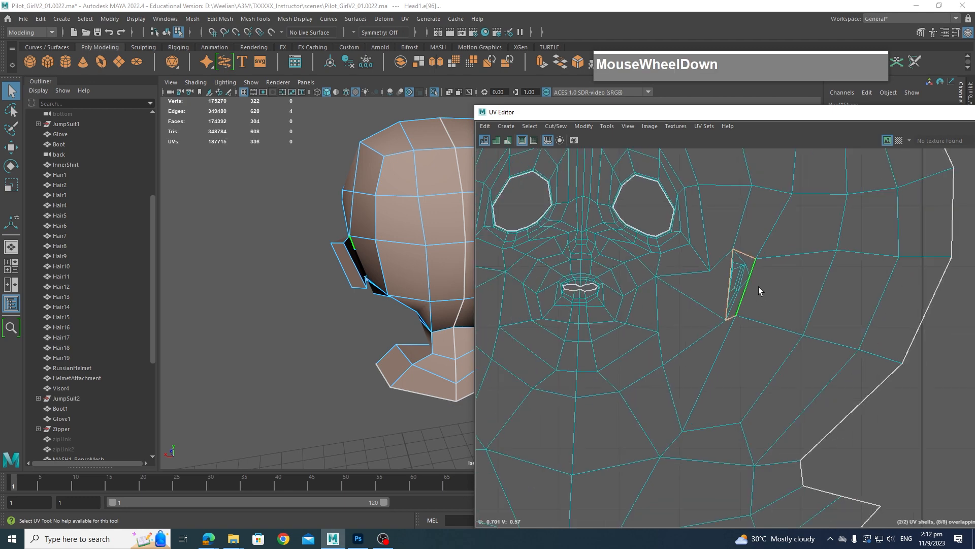
right_click(749, 260)
right_drag(748, 257, 704, 241)
click(740, 281)
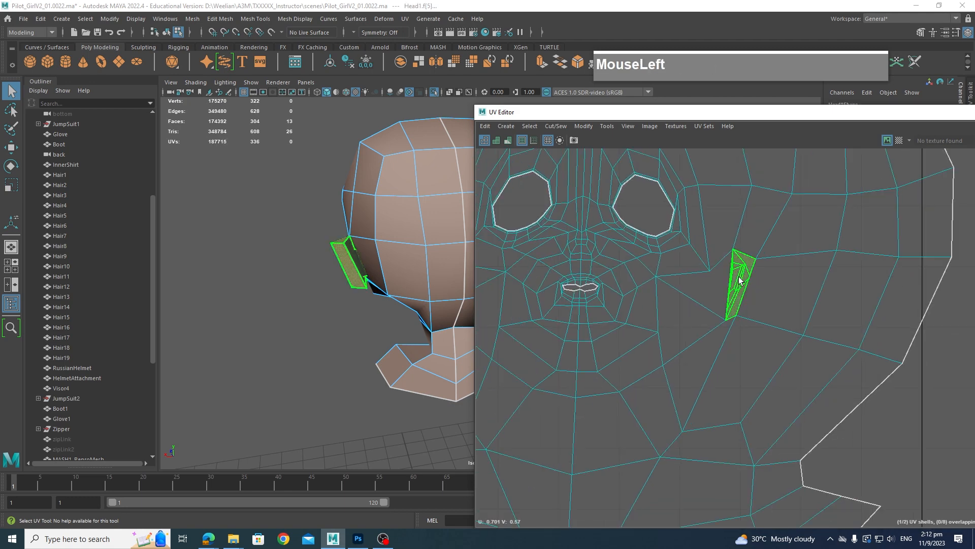
scroll(740, 282, down, 2)
scroll(744, 289, down, 2)
key(w)
drag(751, 290, 917, 290)
shift+right_drag(890, 287, 837, 291)
click(933, 325)
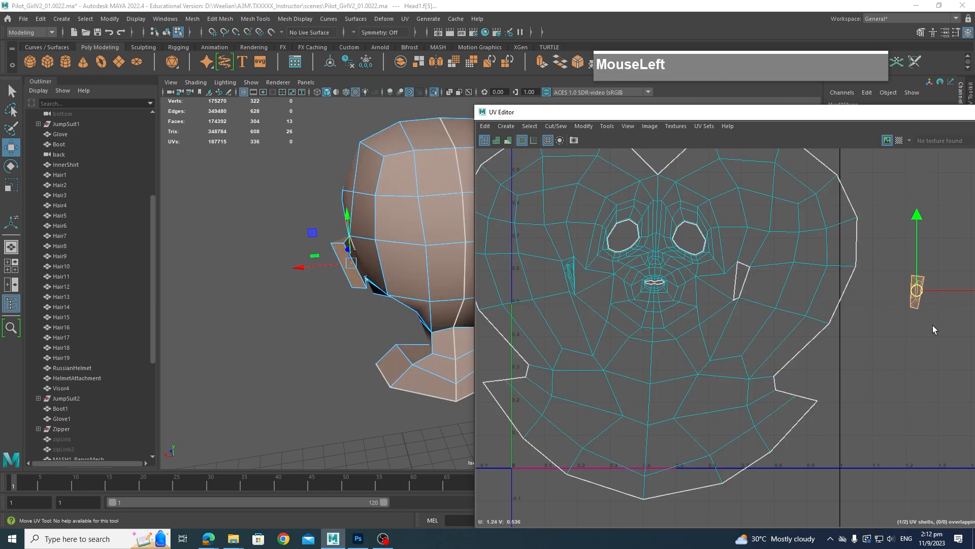
scroll(933, 325, up, 3)
scroll(900, 276, up, 6)
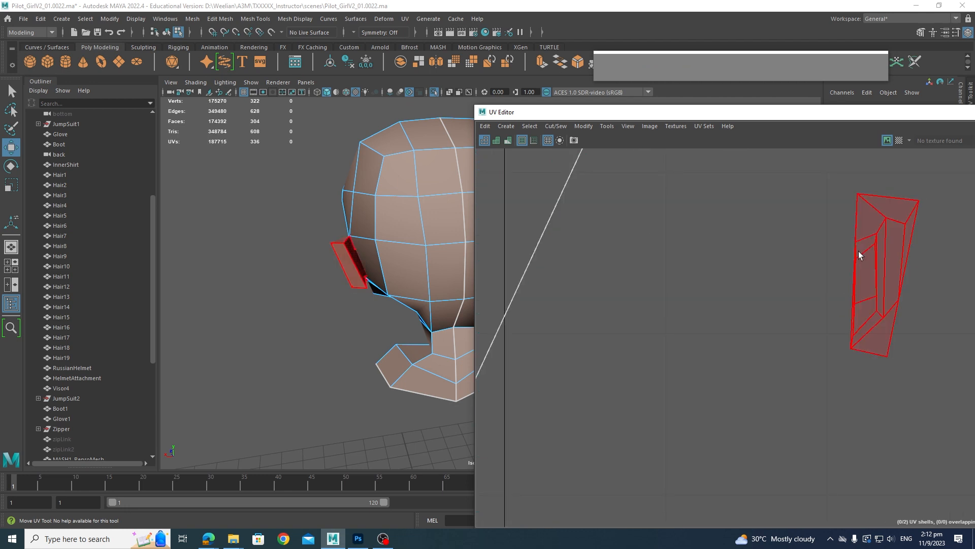
scroll(880, 265, down, 2)
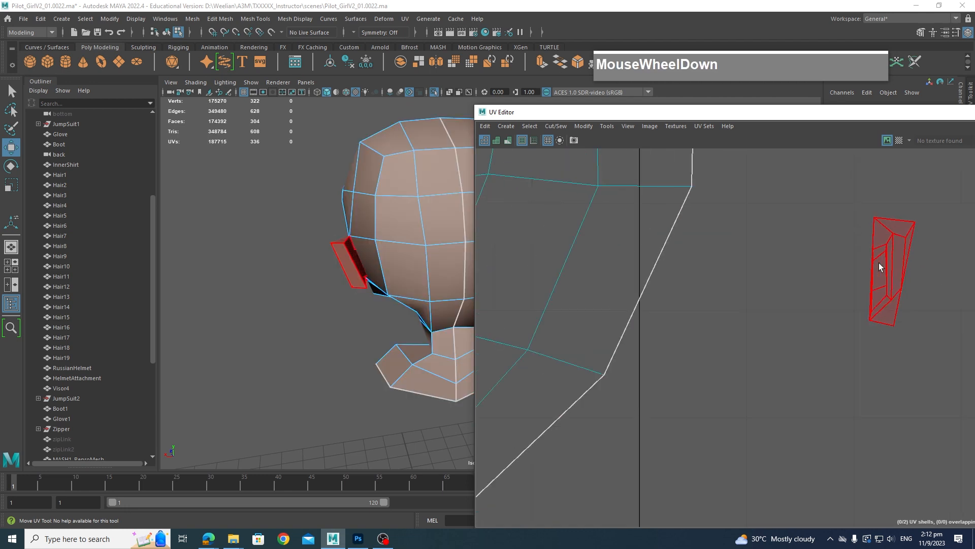
Select the four edges around the opposite ear's base and cut the UVs along them
scroll(787, 280, down, 7)
alt+middle_drag(699, 303, 870, 312)
alt+middle_drag(688, 320, 839, 323)
scroll(666, 331, up, 1)
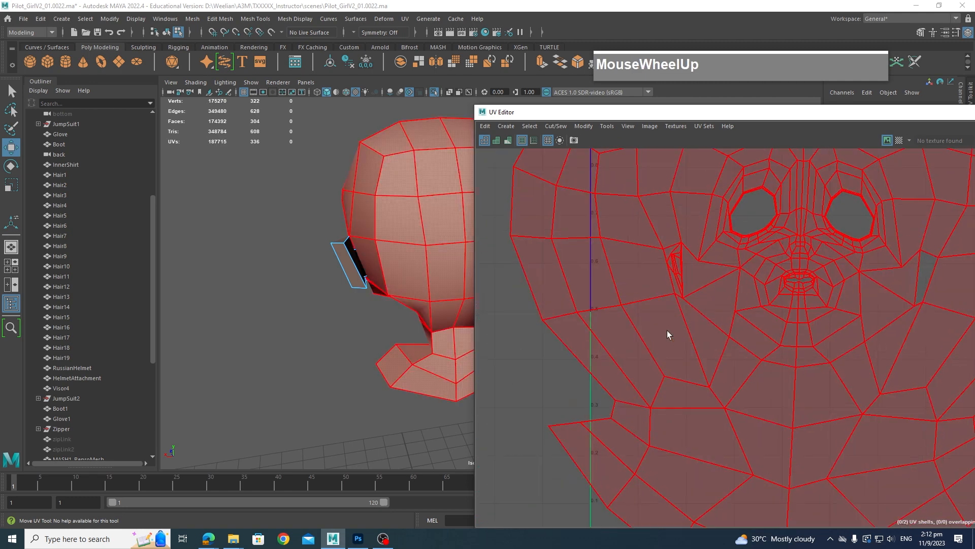
scroll(675, 315, up, 3)
alt+middle_drag(723, 262, 697, 272)
right_drag(697, 270, 688, 237)
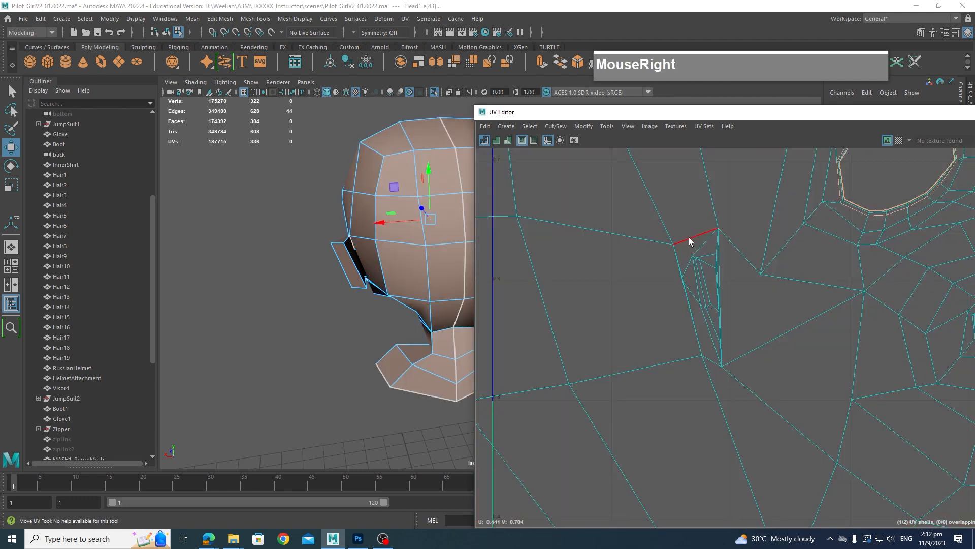
click(689, 236)
shift+click(680, 265)
shift+click(691, 315)
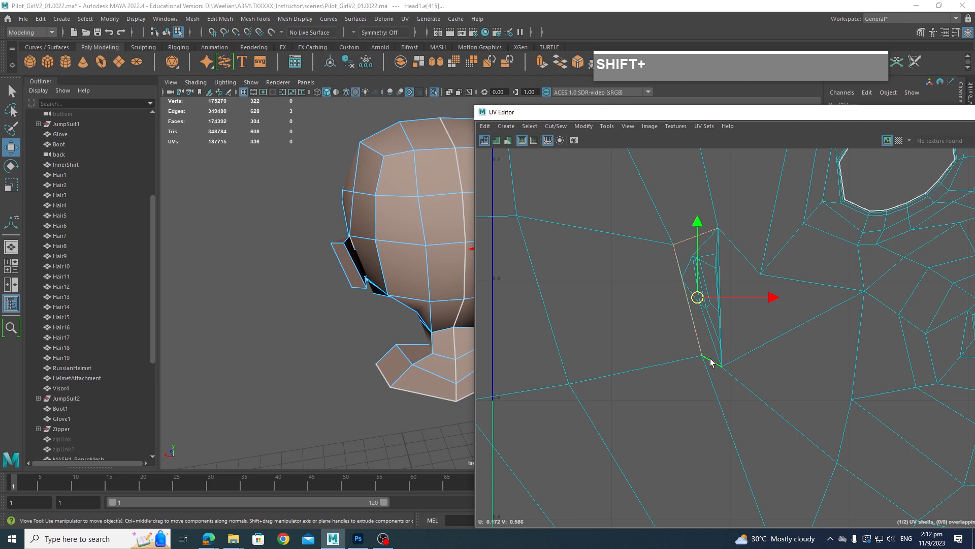
shift+click(722, 272)
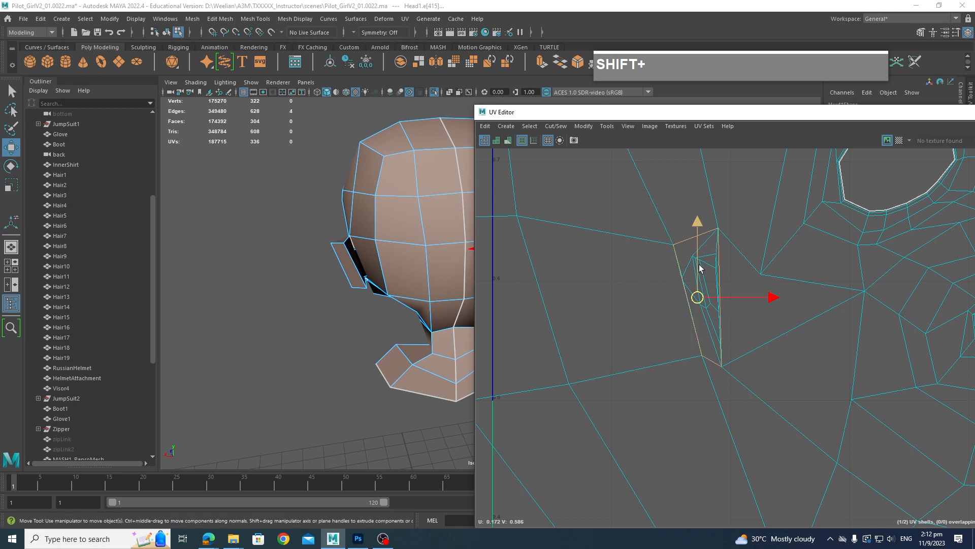
key(shift+x)
Select the second ear's UV shell and move it outside the head shell on its own side
scroll(737, 315, down, 3)
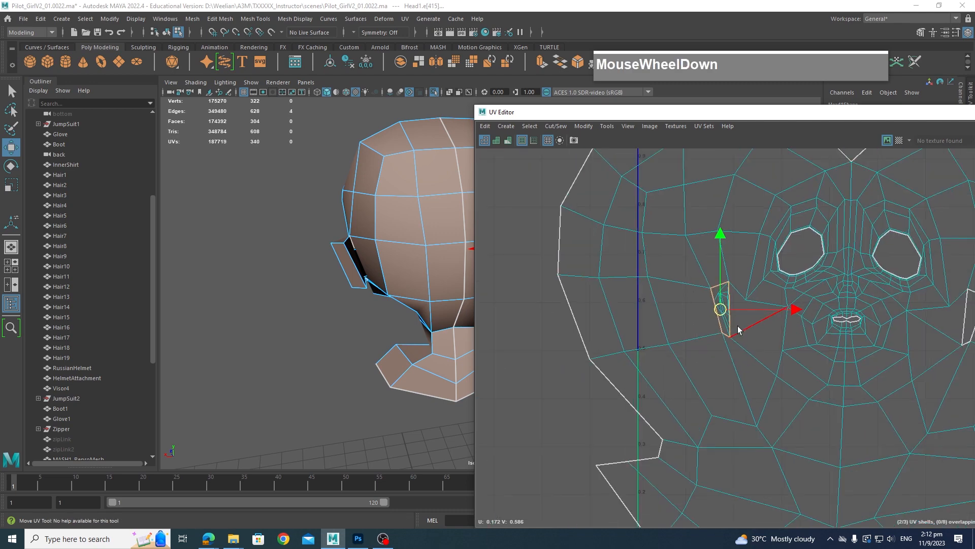
alt+middle_drag(737, 325, 752, 308)
right_click(745, 279)
right_drag(744, 278, 742, 306)
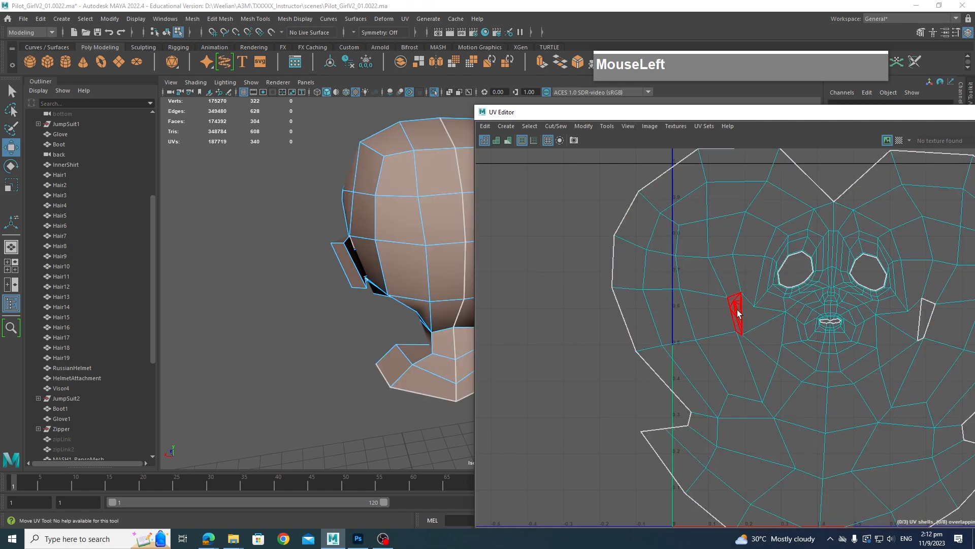
click(737, 309)
drag(737, 309, 532, 341)
scroll(533, 337, up, 5)
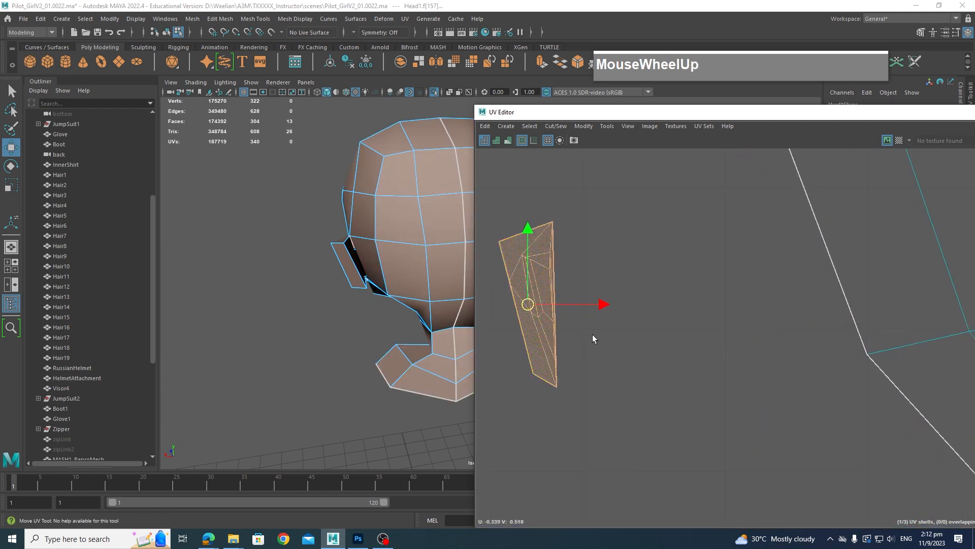
Select the three edges joining the first ear's rear face to the rest of the ear and cut the UVs there
alt+middle_drag(592, 334, 794, 338)
scroll(794, 338, up, 1)
scroll(795, 338, up, 2)
alt+drag(397, 318, 370, 258)
scroll(360, 298, up, 3)
right_drag(370, 258, 373, 226)
mouse_move(362, 239)
alt+mouse_down()
mouse_move(349, 243)
mouse_move(351, 233)
alt+mouse_up()
click(353, 218)
shift+click(345, 240)
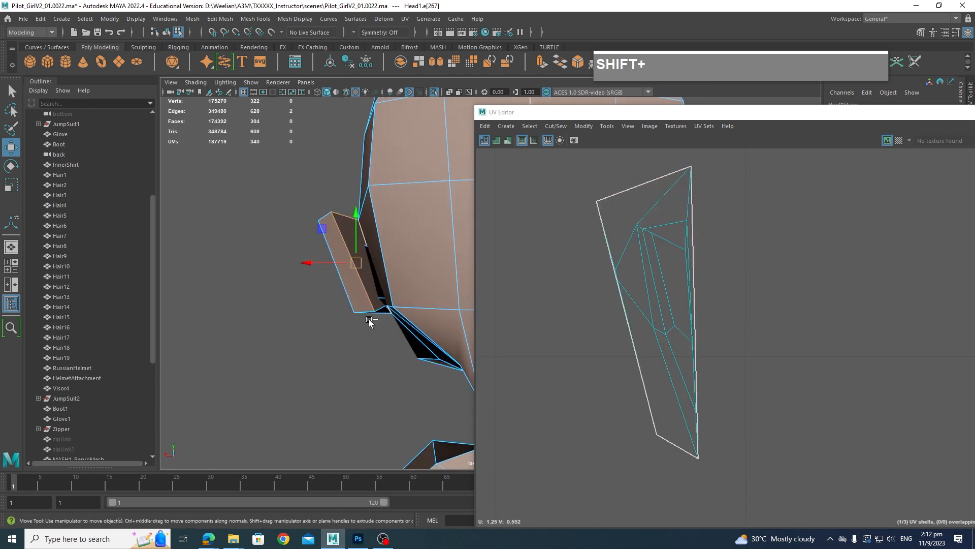
alt+drag(369, 321, 377, 331)
shift+click(379, 333)
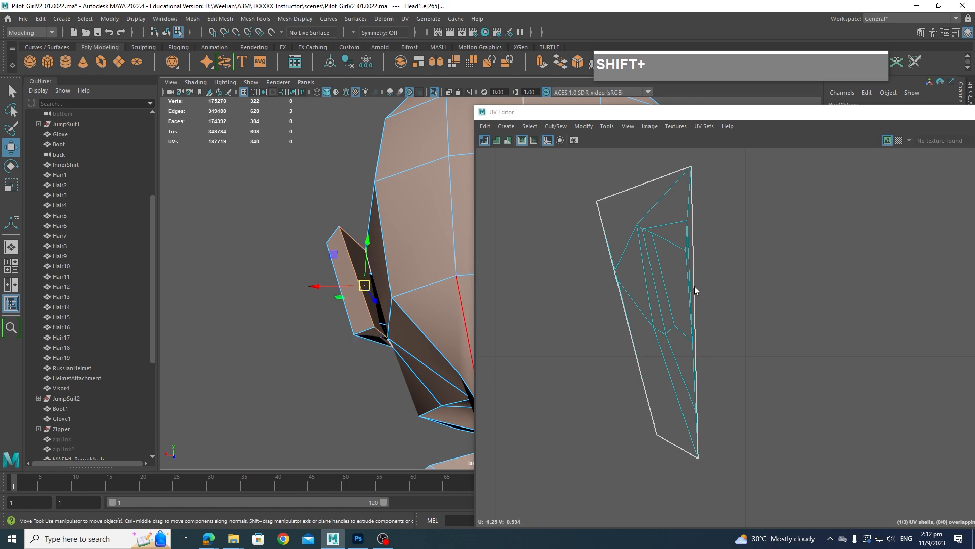
scroll(704, 290, down, 2)
alt+middle_drag(750, 294, 513, 305)
alt+middle_drag(765, 319, 603, 333)
scroll(774, 355, down, 2)
alt+middle_drag(751, 355, 599, 375)
alt+middle_drag(854, 338, 541, 352)
alt+middle_drag(965, 350, 544, 365)
scroll(772, 397, up, 1)
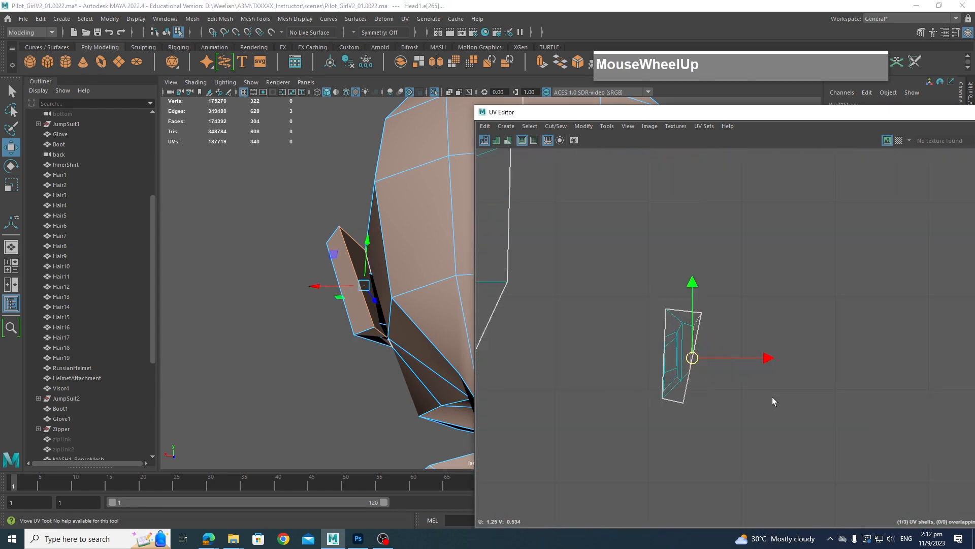
scroll(772, 397, up, 1)
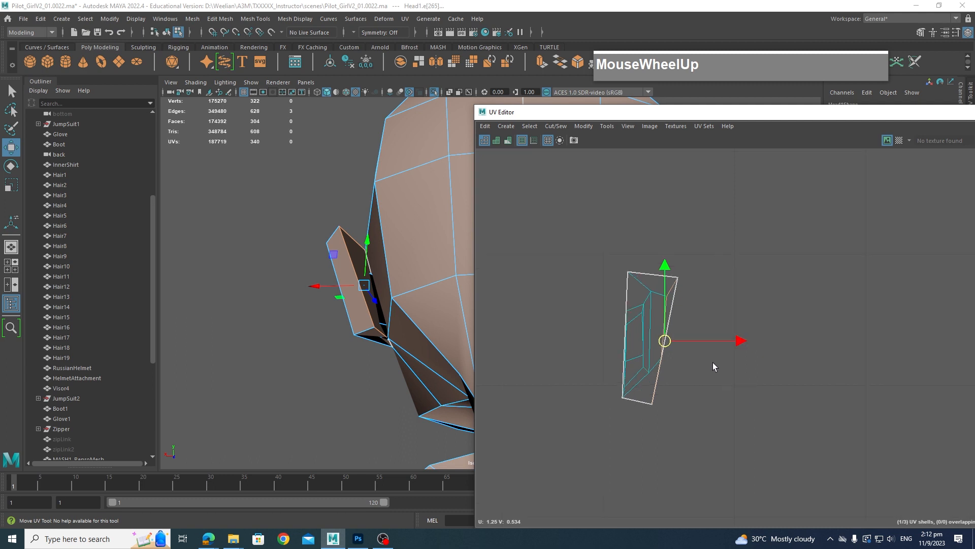
key(shift+x)
Move the rear face's shell clear of the first ear's main shell and unfold both pieces
scroll(711, 361, up, 1)
right_drag(645, 308, 605, 288)
click(664, 307)
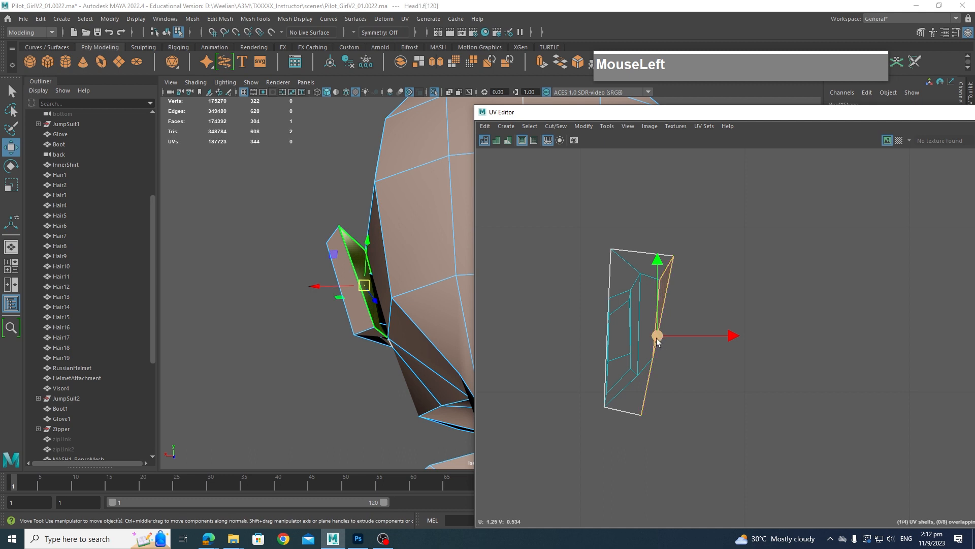
drag(665, 307, 702, 310)
scroll(655, 326, up, 1)
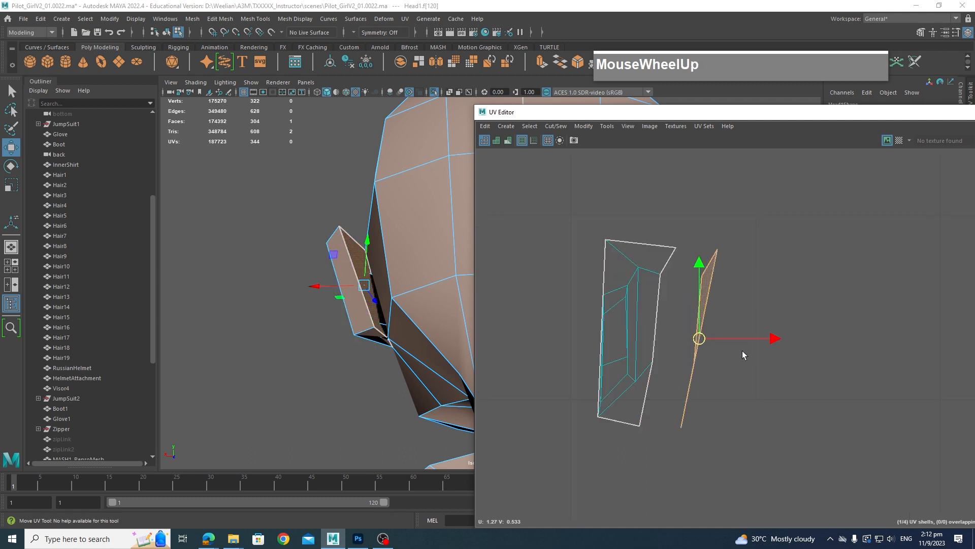
shift+right_drag(697, 305, 592, 308)
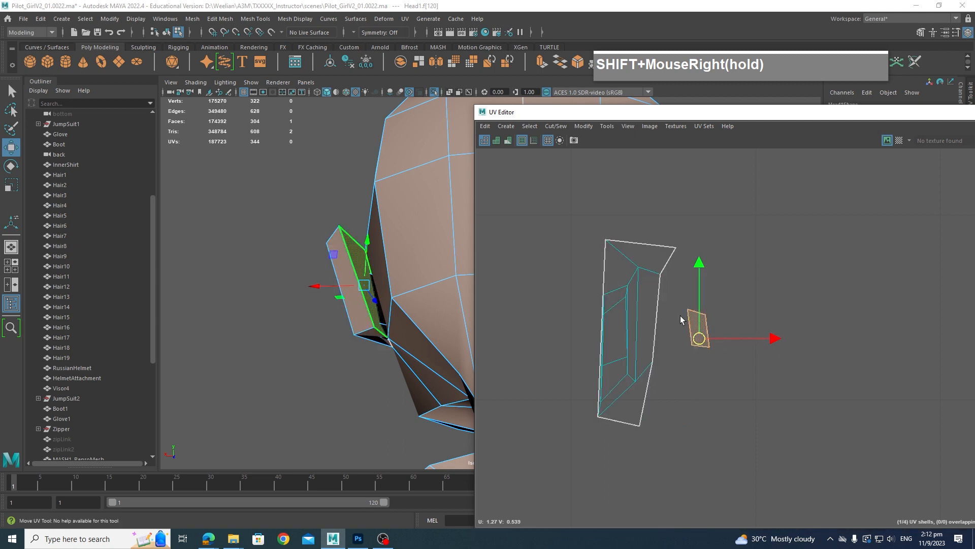
click(638, 312)
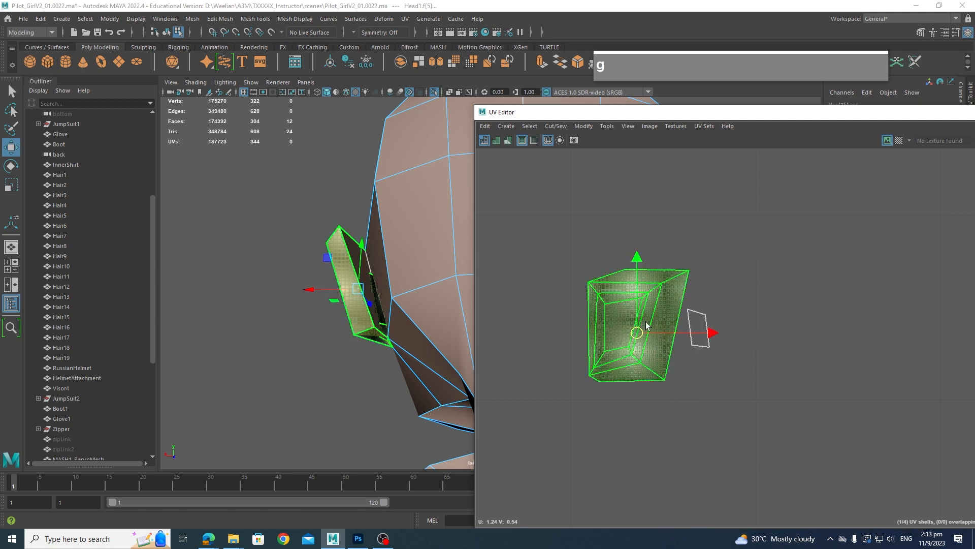
scroll(725, 336, up, 2)
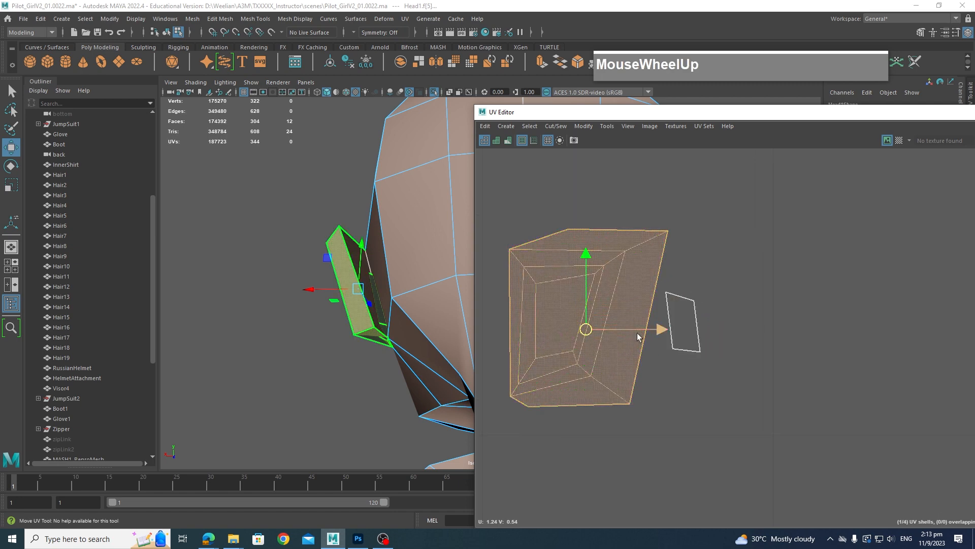
Try to sew the small rear face to the ear's main shell along their long shared edge
right_drag(686, 261, 683, 238)
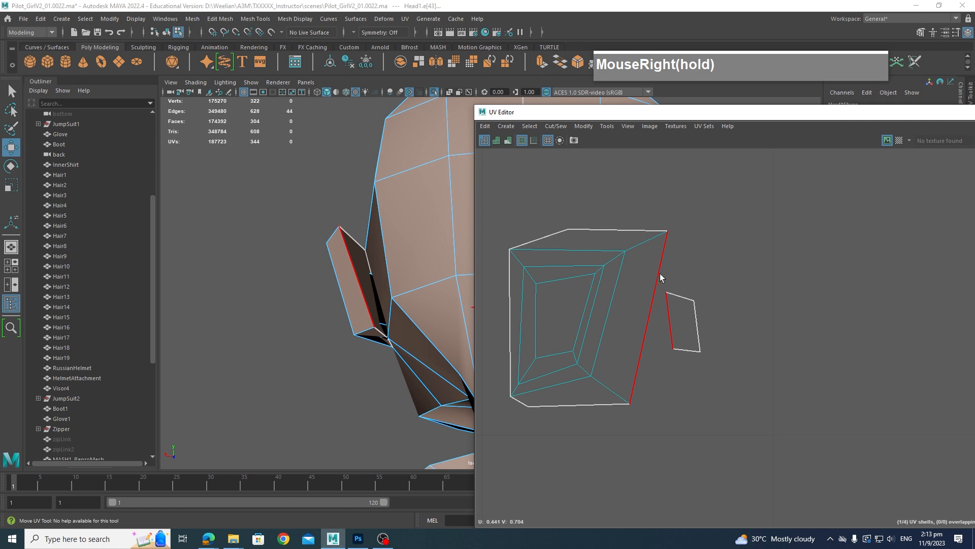
click(658, 280)
shift+right_drag(649, 303, 517, 273)
click(595, 276)
click(562, 272)
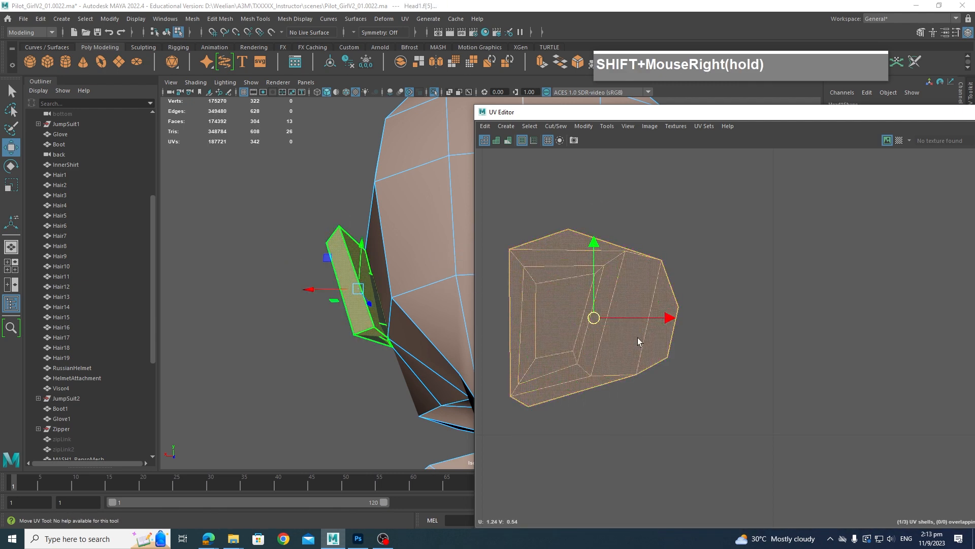
Separate the rear face from the ear's main shell and move it clear, above and beside the shell
right_drag(661, 280, 589, 301)
click(655, 294)
click(660, 322)
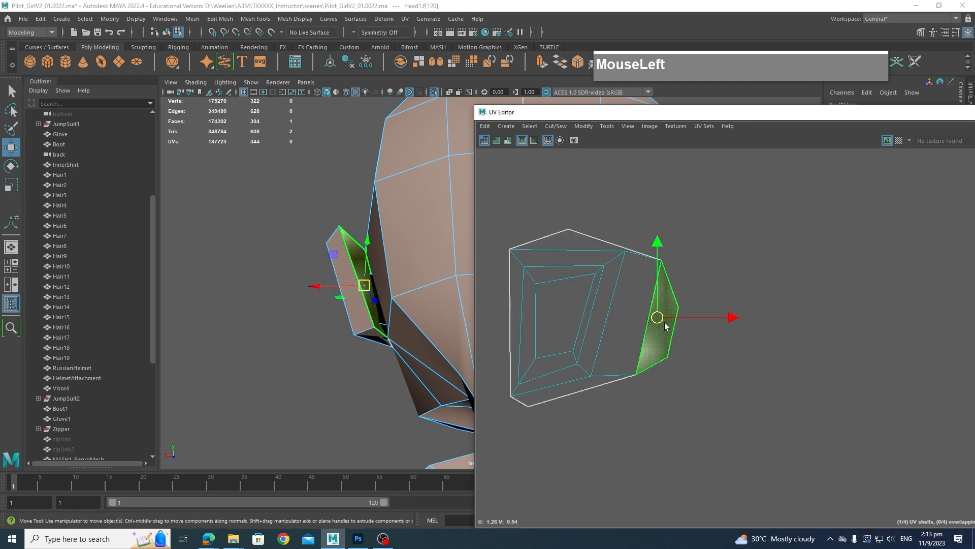
drag(660, 322, 697, 227)
right_drag(646, 245, 646, 212)
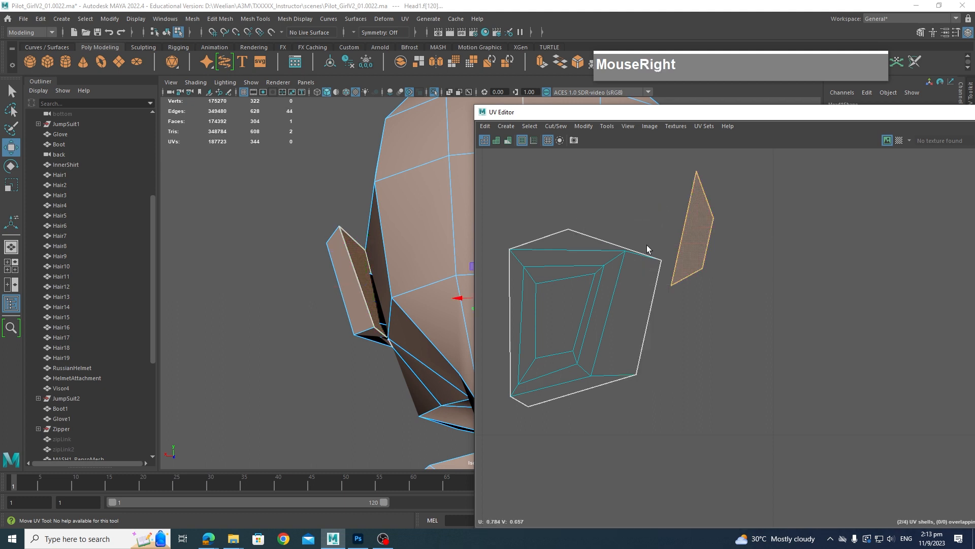
Sew the first ear's rear face to its main shell along the short upper edge and unfold the joined shell
click(636, 250)
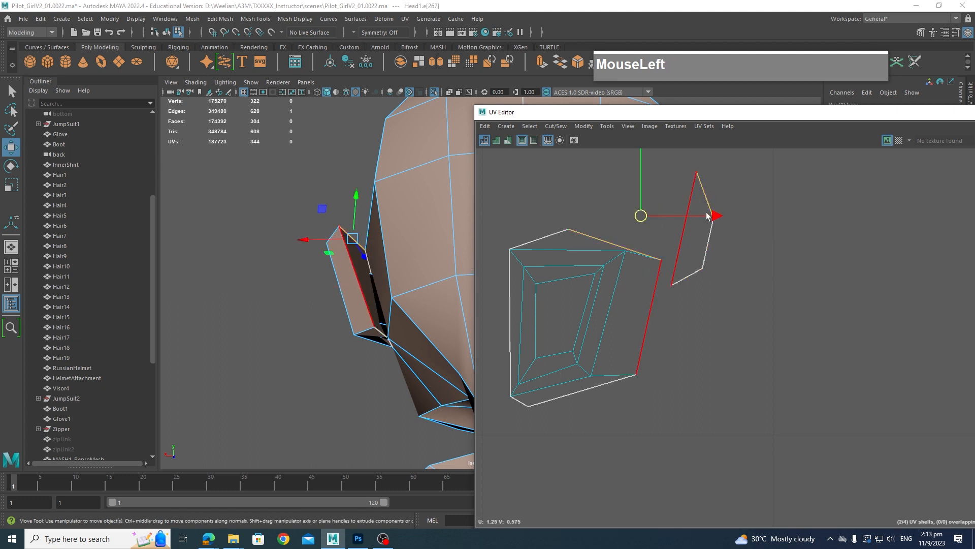
shift+right_drag(641, 249, 638, 227)
scroll(652, 304, down, 2)
right_click(603, 303)
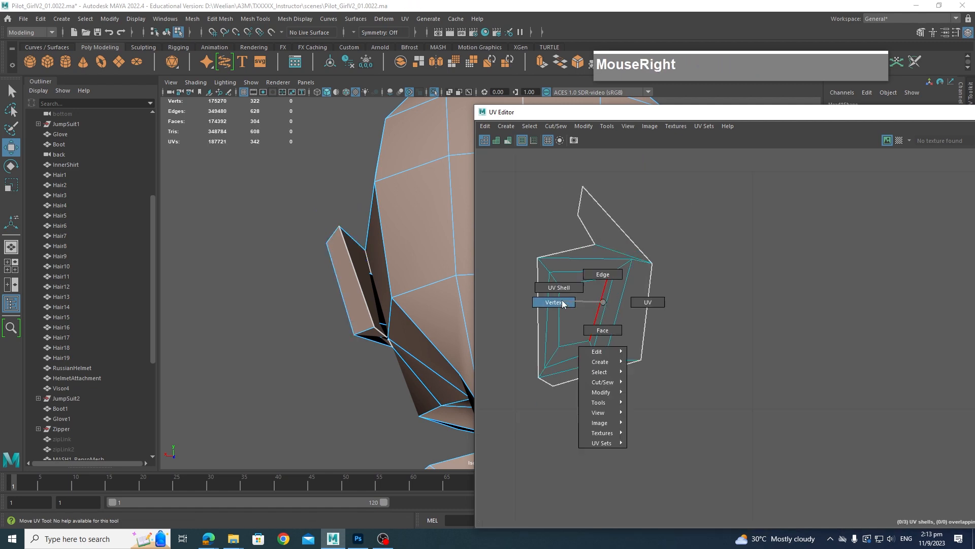
right_drag(562, 300, 497, 282)
click(608, 281)
alt+middle_drag(610, 283, 746, 304)
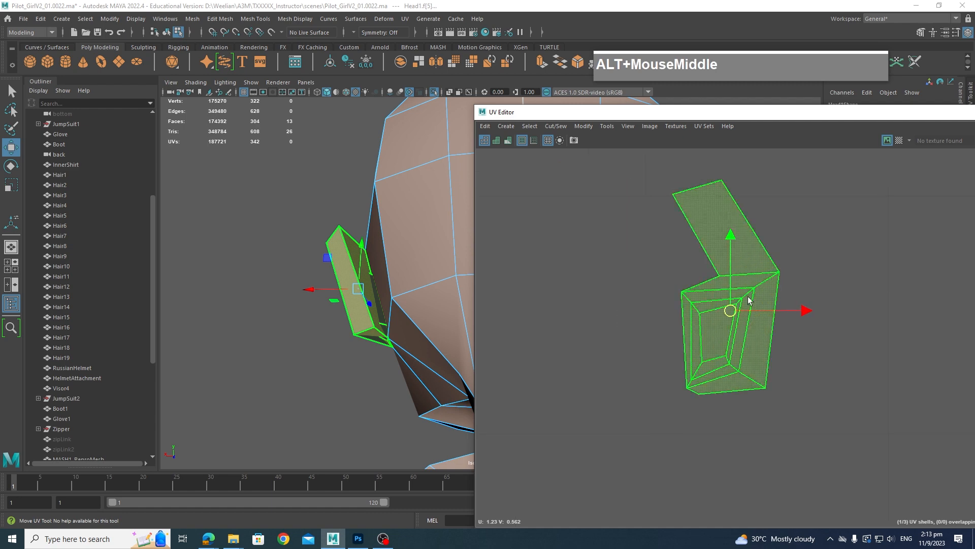
scroll(754, 330, up, 2)
scroll(754, 327, down, 2)
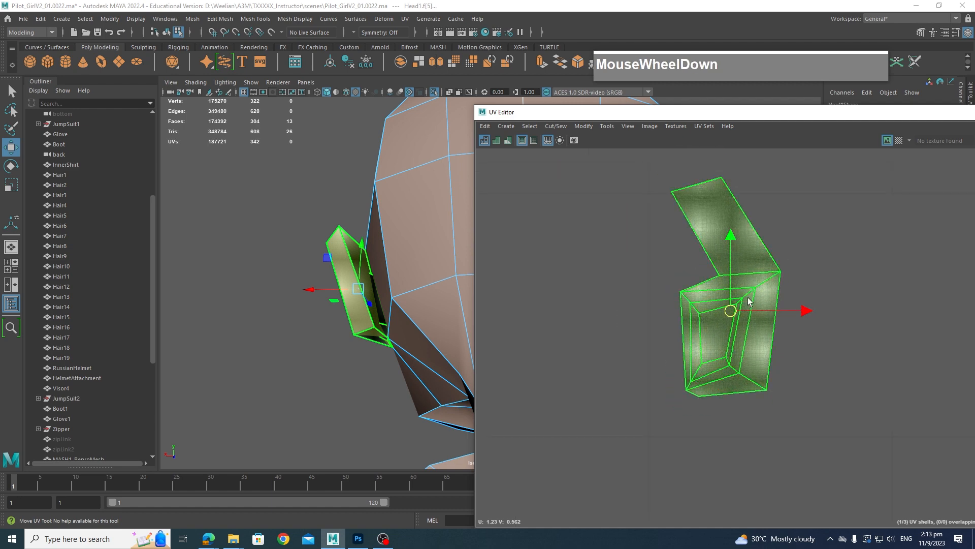
Select the two adjoining edges beside the rear face in the second ear's shell and cut the UVs there
click(617, 324)
scroll(721, 356, down, 6)
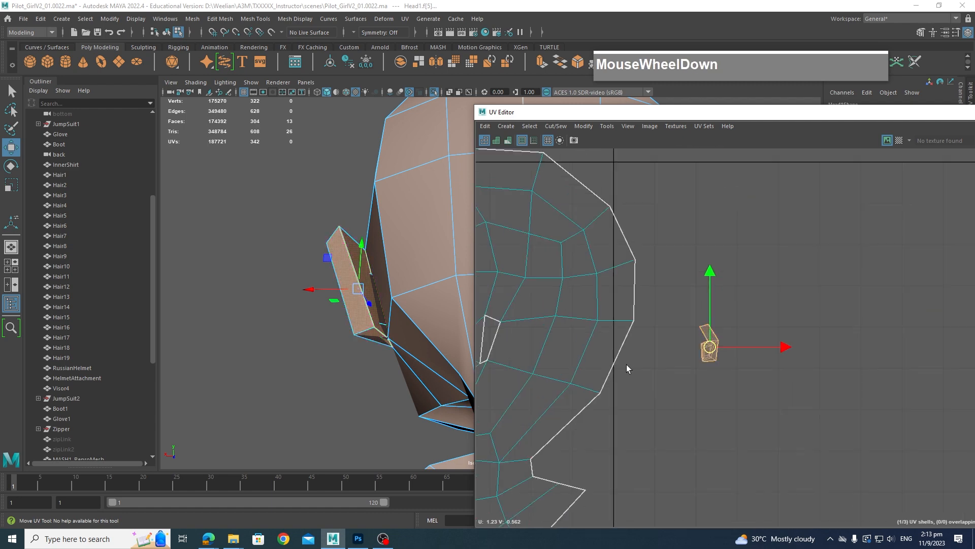
alt+middle_drag(626, 364, 820, 363)
alt+middle_drag(505, 365, 843, 356)
scroll(828, 342, up, 5)
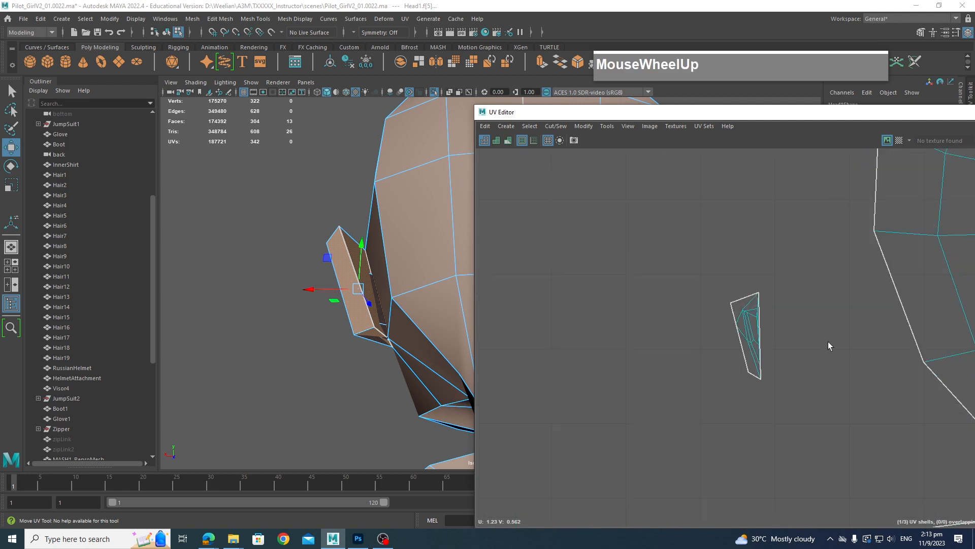
scroll(706, 341, up, 1)
alt+middle_drag(698, 338, 806, 322)
scroll(813, 320, up, 1)
right_drag(713, 230, 716, 213)
click(721, 267)
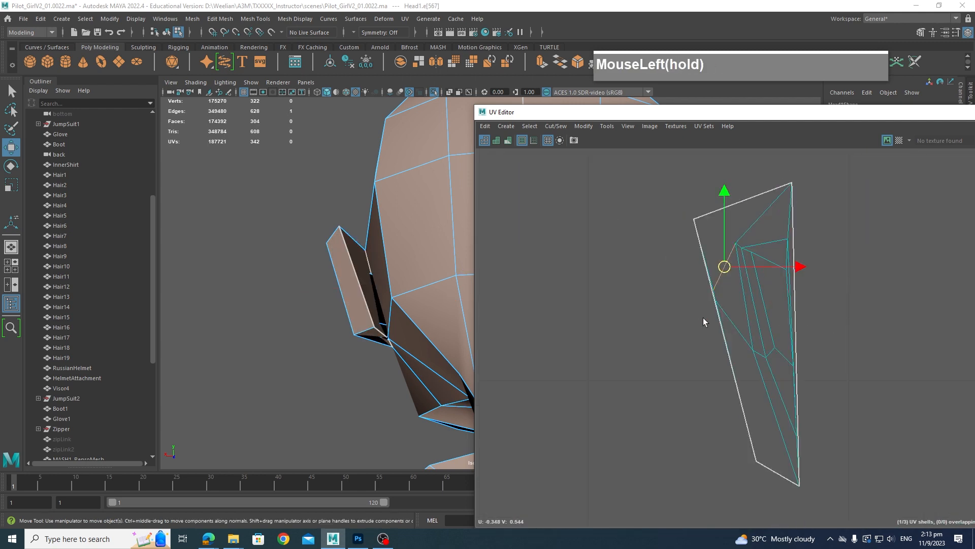
scroll(709, 311, up, 3)
scroll(732, 280, up, 3)
alt+middle_drag(733, 276, 804, 337)
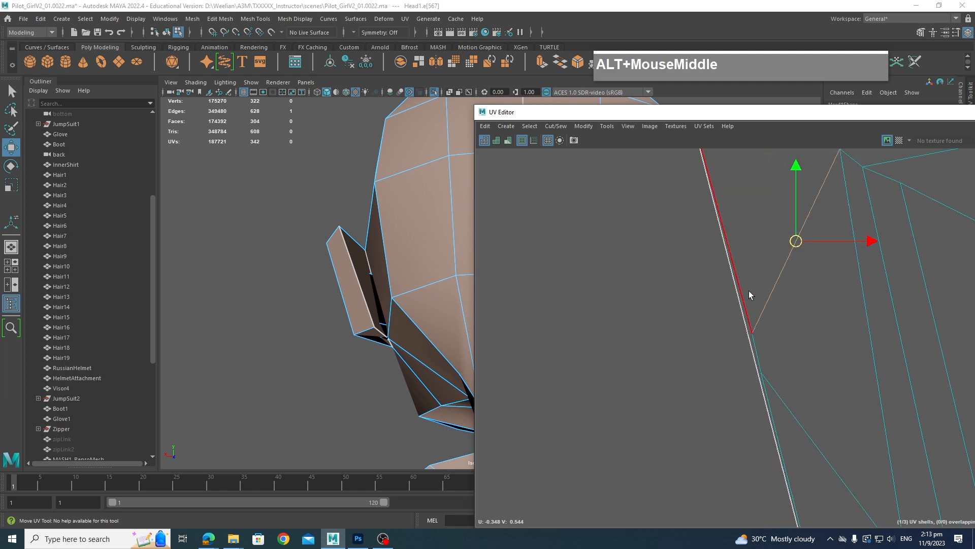
shift+click(740, 275)
shift+right_drag(740, 275, 706, 290)
Select the second ear's whole UV shell and unfold it
scroll(727, 301, down, 2)
scroll(750, 343, down, 3)
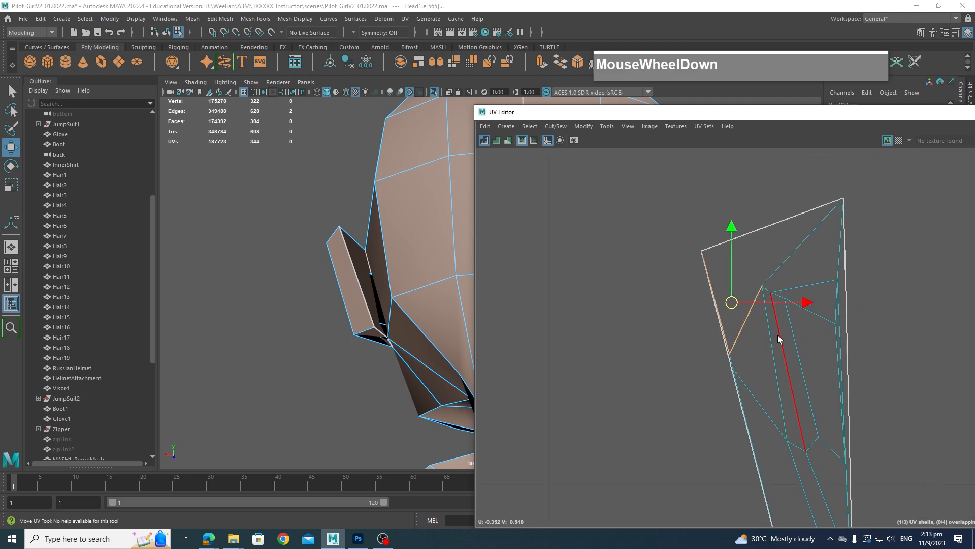
alt+right_drag(777, 337, 672, 312)
click(785, 339)
scroll(809, 339, down, 2)
alt+middle_drag(807, 339, 737, 299)
scroll(750, 340, up, 4)
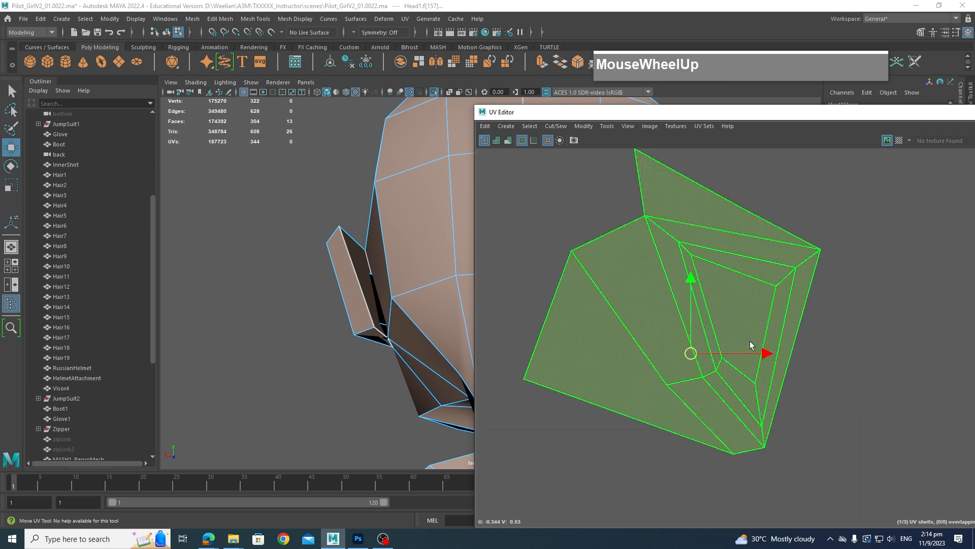
Cut the edge between the second ear's rear and lower faces and unfold the ear's shell again
scroll(774, 341, down, 2)
scroll(812, 323, up, 3)
scroll(820, 313, up, 2)
alt+middle_drag(769, 269, 800, 336)
scroll(811, 271, up, 5)
scroll(813, 308, down, 2)
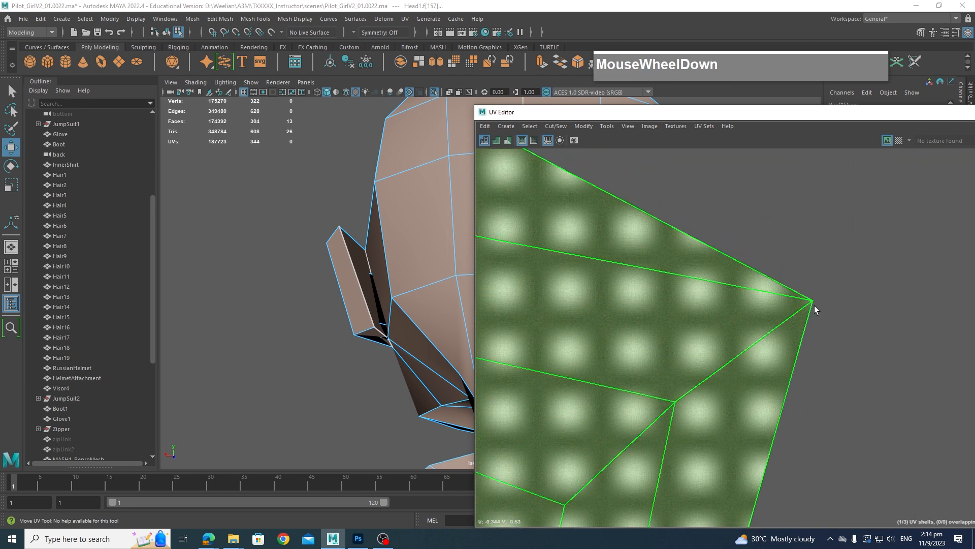
scroll(713, 324, down, 4)
alt+middle_drag(660, 338, 738, 268)
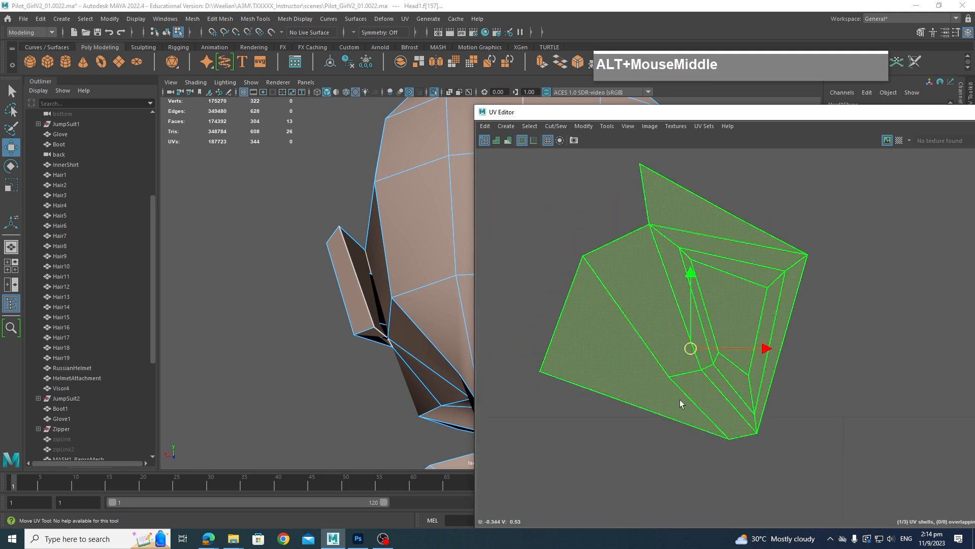
scroll(682, 404, up, 1)
alt+middle_drag(707, 385, 707, 328)
right_drag(707, 343, 661, 359)
click(692, 346)
shift+right_drag(672, 320, 569, 318)
right_drag(672, 283, 625, 273)
click(678, 257)
shift+right_drag(678, 257, 569, 259)
Compare the second ear's unfolded UV shell with the first ear's shell on the other side of the head layout
scroll(691, 283, down, 2)
alt+middle_drag(720, 325, 701, 364)
scroll(700, 364, down, 2)
scroll(735, 326, up, 5)
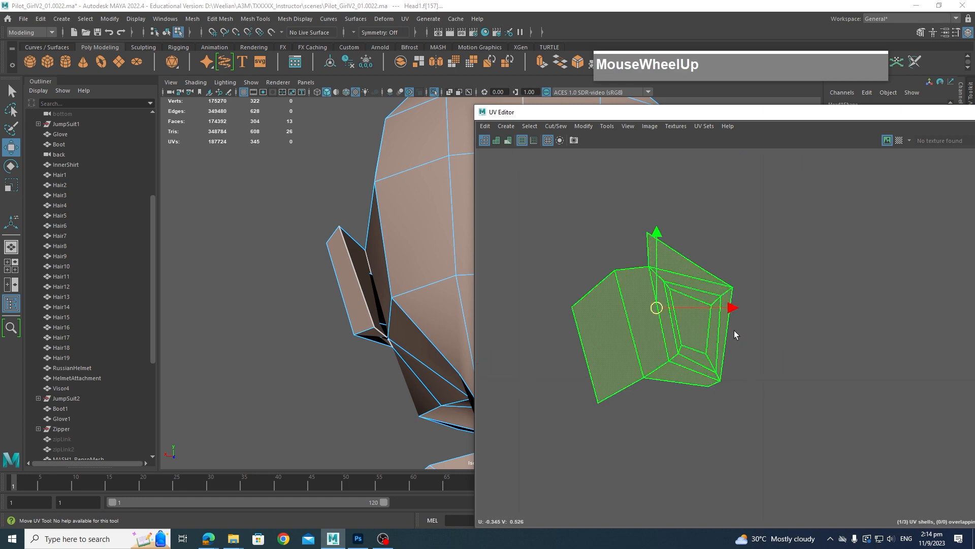
scroll(743, 330, down, 2)
scroll(747, 361, up, 2)
scroll(748, 362, down, 4)
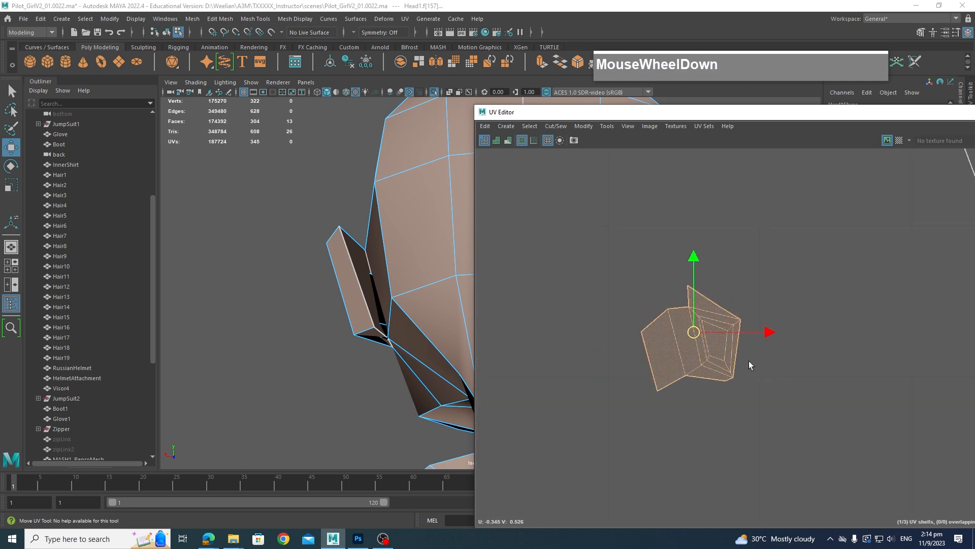
alt+middle_drag(960, 359, 753, 358)
alt+middle_drag(916, 358, 678, 383)
alt+middle_drag(947, 381, 567, 402)
scroll(811, 392, up, 2)
scroll(812, 392, up, 2)
alt+middle_drag(719, 395, 760, 380)
scroll(761, 355, up, 3)
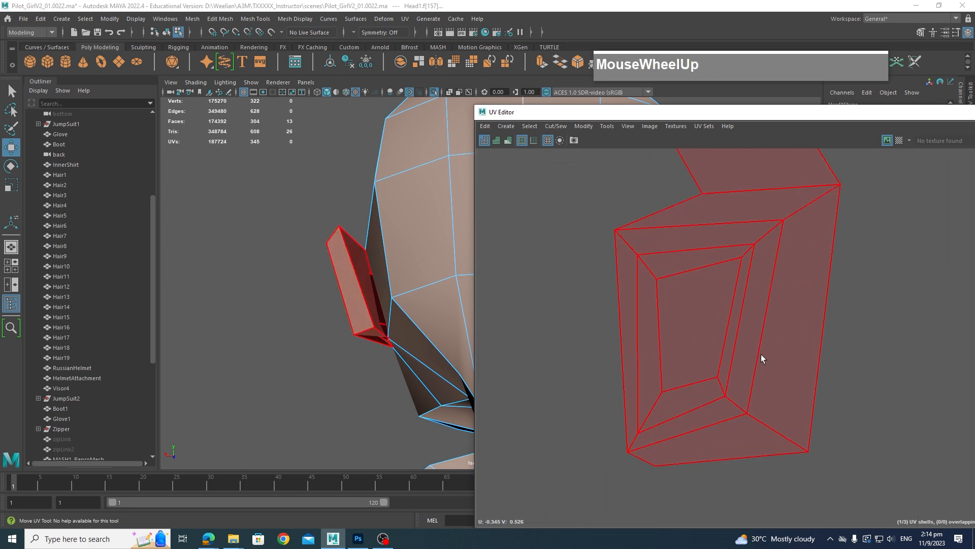
alt+middle_drag(762, 331, 814, 465)
scroll(809, 405, down, 3)
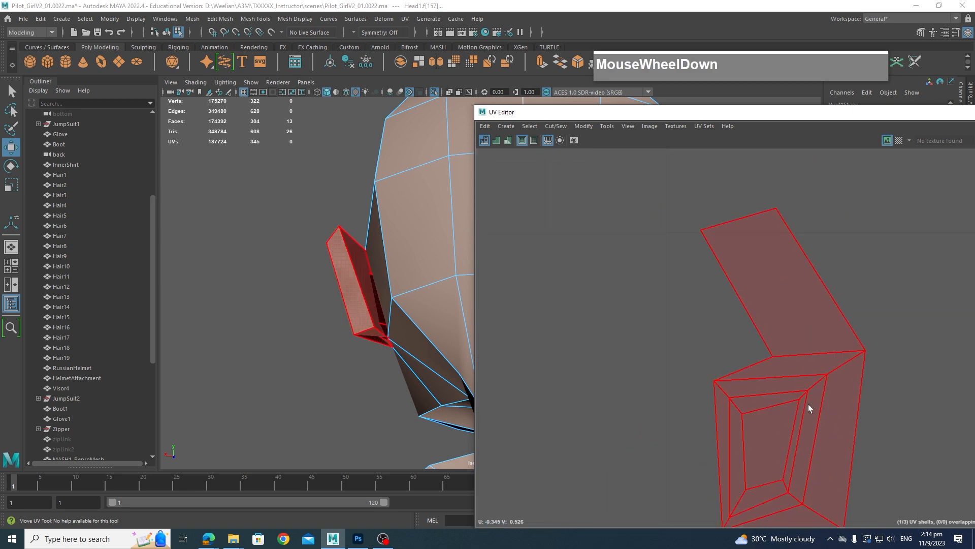
scroll(809, 407, down, 2)
alt+middle_drag(657, 392, 845, 346)
scroll(912, 361, down, 6)
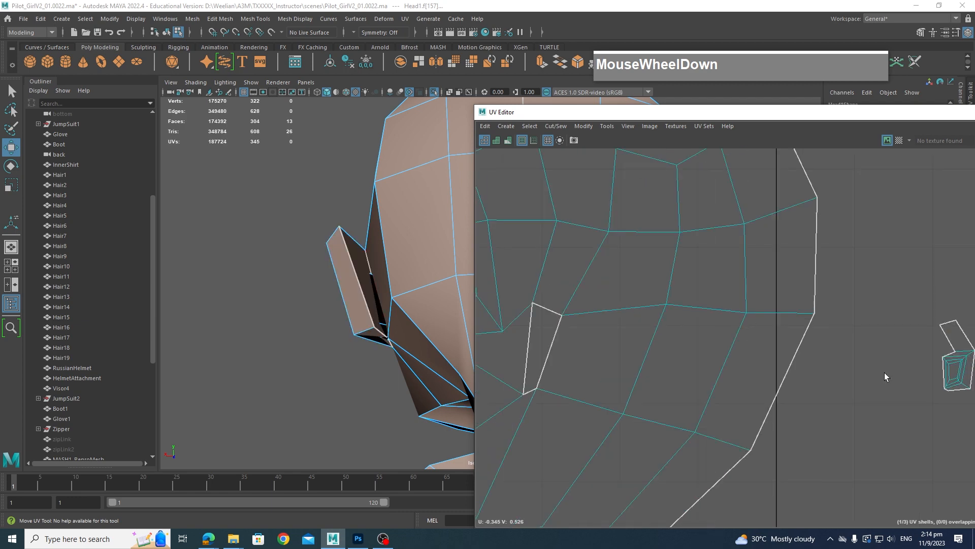
alt+middle_drag(634, 370, 936, 334)
alt+middle_drag(567, 357, 711, 342)
scroll(705, 343, up, 9)
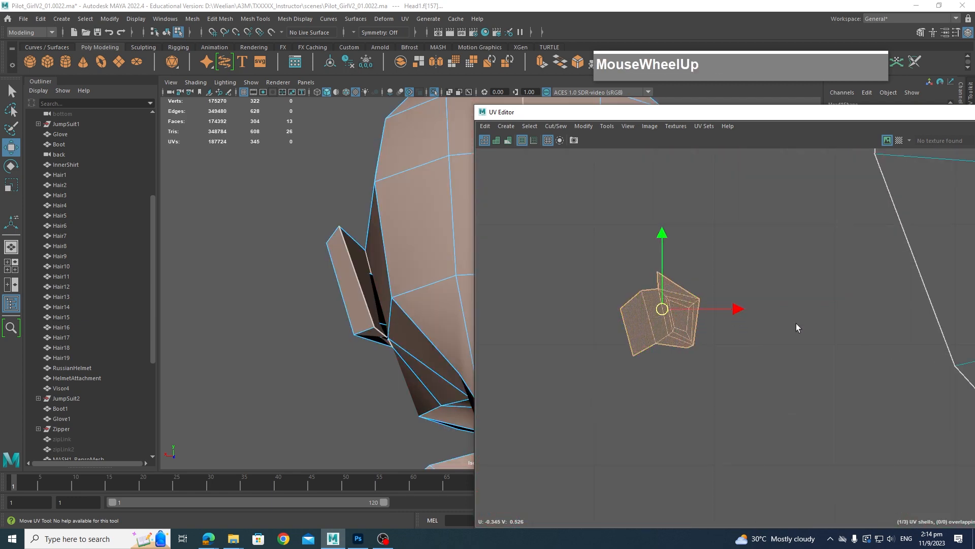
alt+middle_drag(675, 306, 790, 321)
scroll(790, 321, up, 6)
Cut the UVs along the long edge joining the second ear's rear face to its neighbouring side face
right_drag(742, 241, 742, 213)
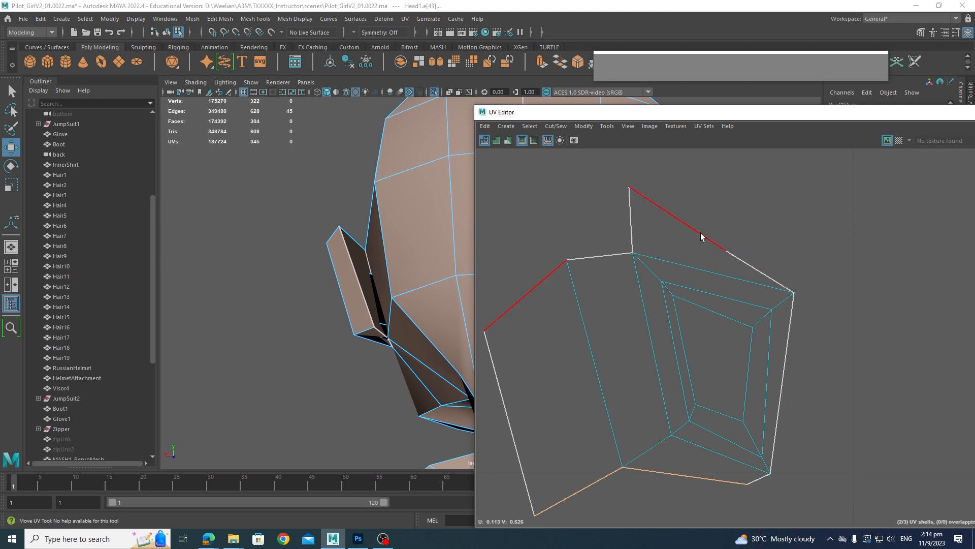
right_drag(589, 286, 590, 259)
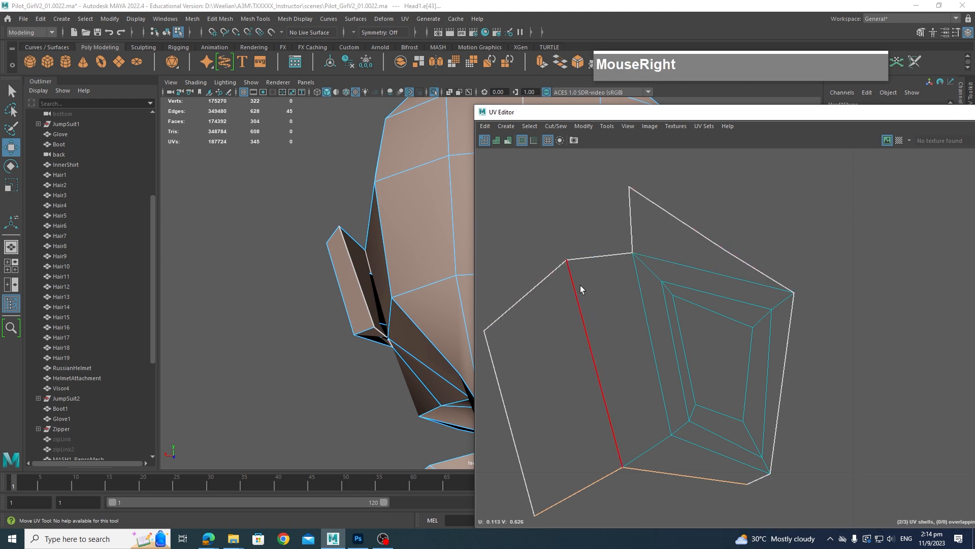
click(583, 316)
right_click(588, 326)
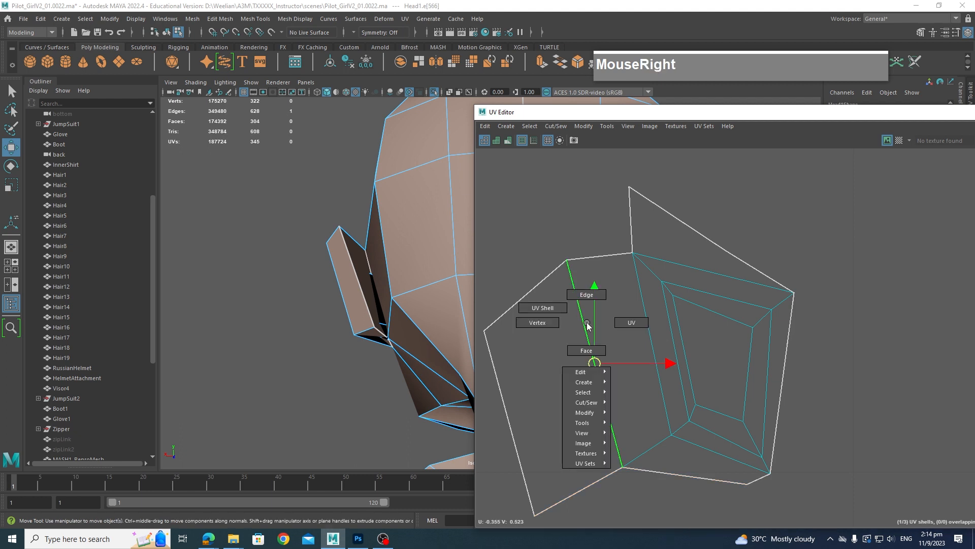
right_drag(593, 400, 600, 360)
right_drag(591, 323, 592, 325)
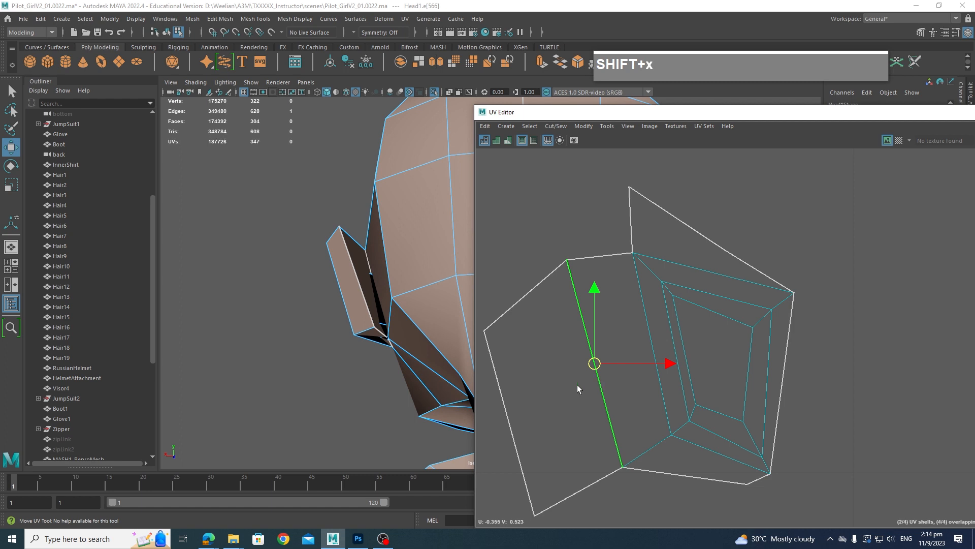
Sew the second ear's rear face to the ear's shell along the outer upper edge and select the joined shell
right_drag(741, 211, 747, 163)
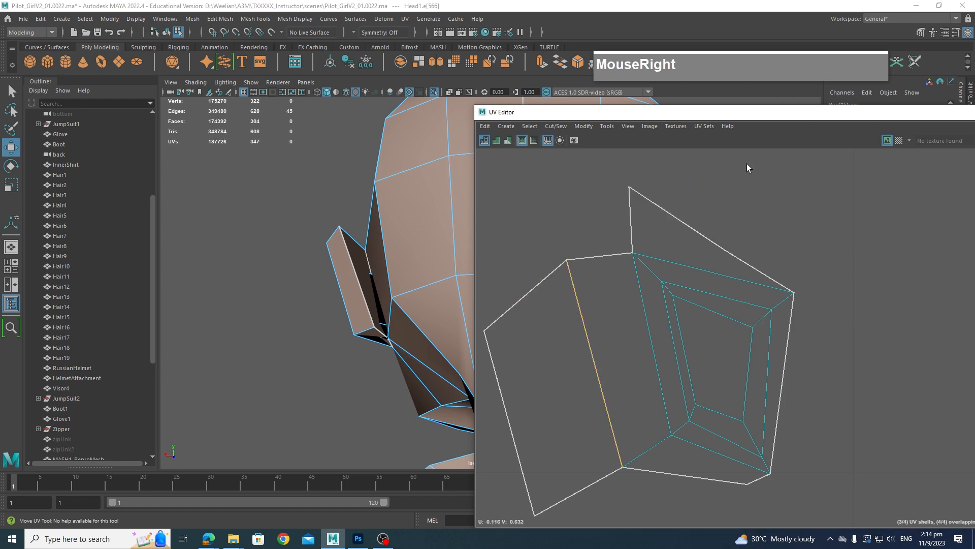
click(687, 228)
shift+right_drag(687, 228, 693, 198)
alt+scroll(740, 283, down, 2)
right_drag(734, 262, 628, 261)
scroll(794, 356, up, 2)
scroll(794, 356, up, 3)
alt+middle_drag(779, 345, 809, 402)
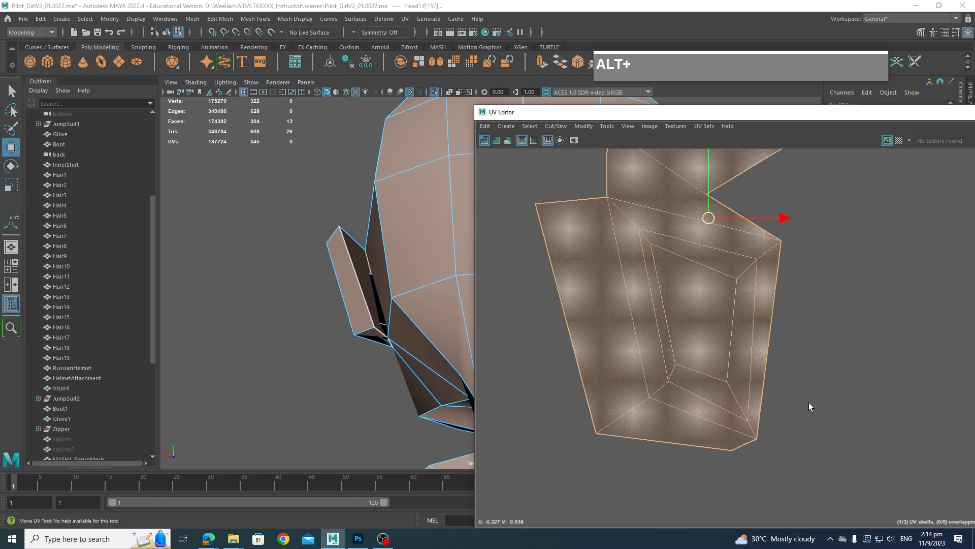
scroll(808, 402, up, 1)
alt+middle_drag(758, 263, 805, 459)
scroll(806, 438, up, 2)
scroll(787, 397, down, 8)
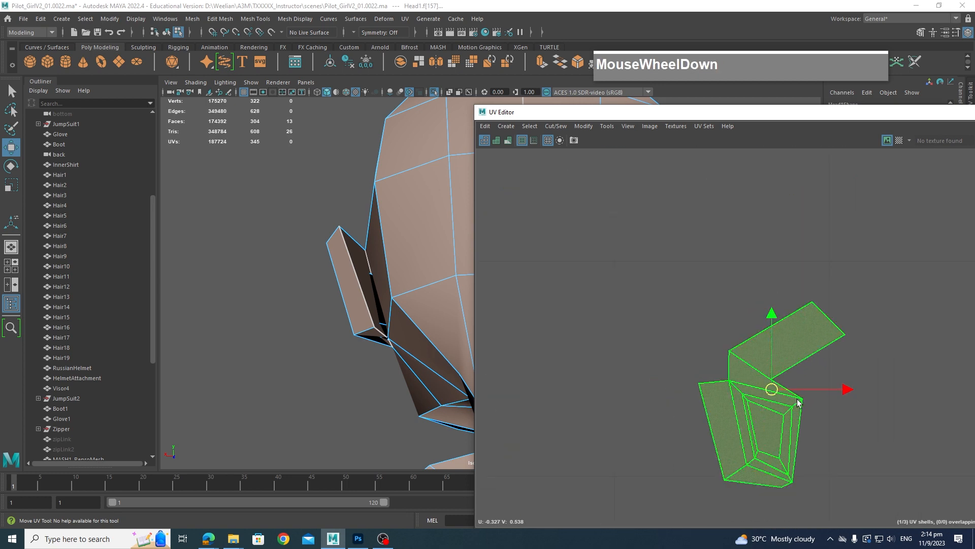
Select the main head UV shell and unfold it repeatedly to relax its UVs
alt+middle_drag(786, 417, 690, 375)
click(779, 395)
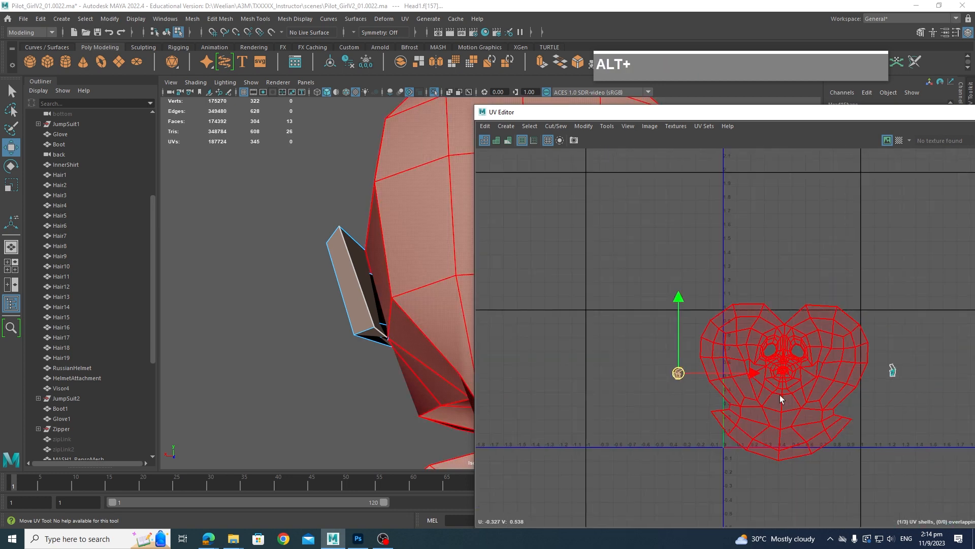
scroll(792, 383, up, 4)
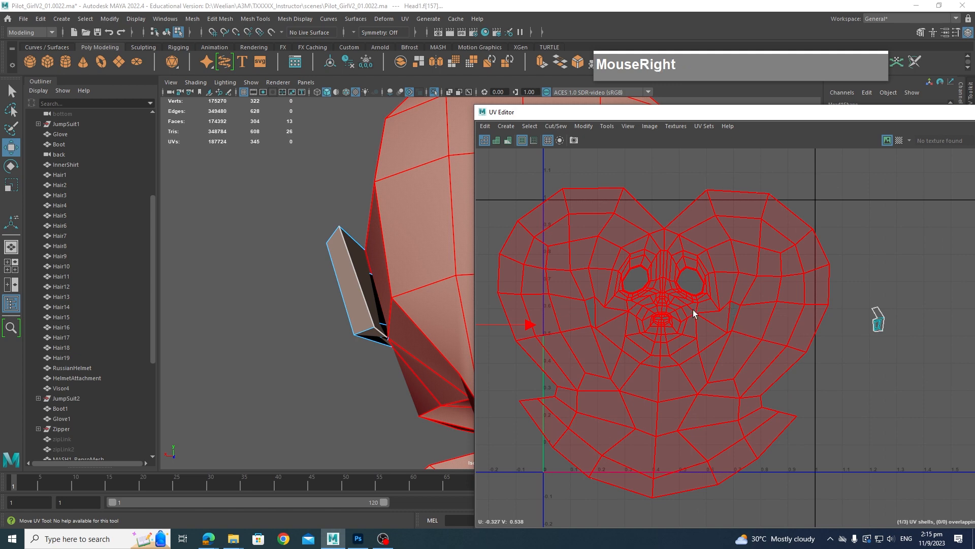
right_drag(675, 276, 644, 263)
click(653, 278)
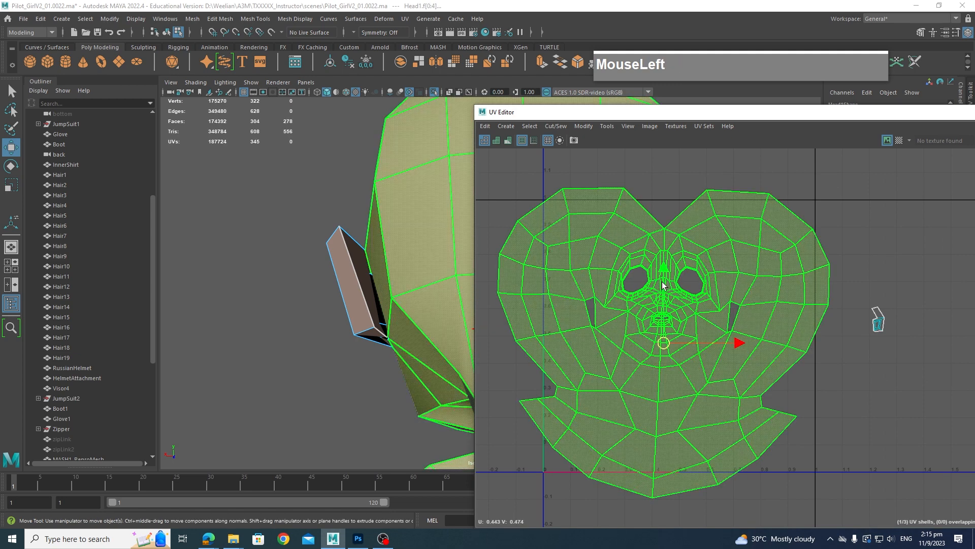
shift+right_drag(676, 297, 728, 402)
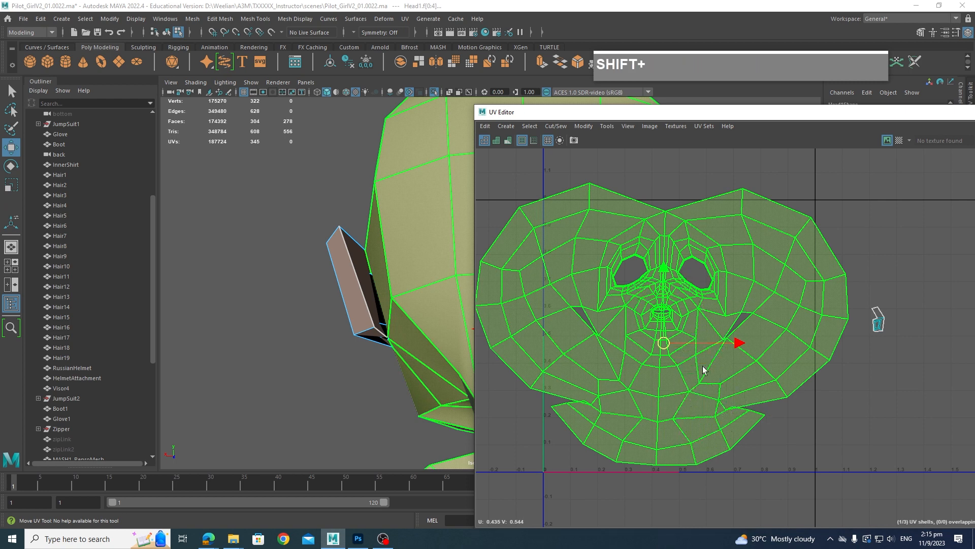
shift+right_drag(702, 307, 602, 316)
scroll(695, 323, down, 1)
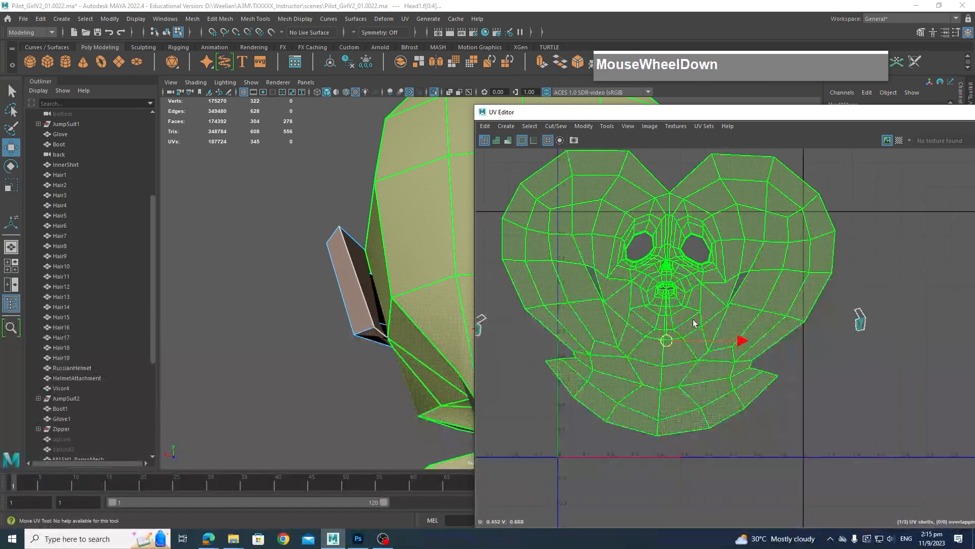
key(g)
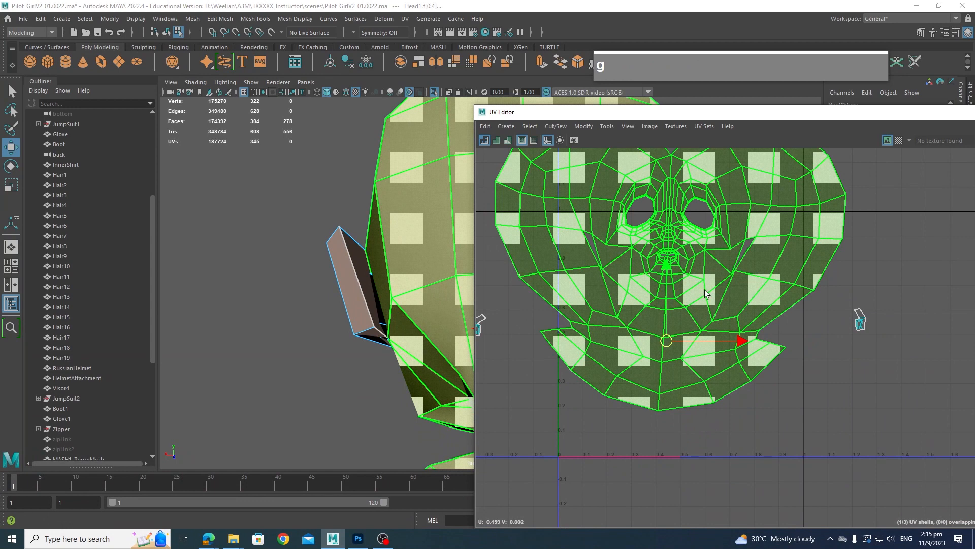
key(g)
Move the head shell straight down until its lower edge sits at the base of the UV tile
scroll(704, 291, down, 2)
click(689, 288)
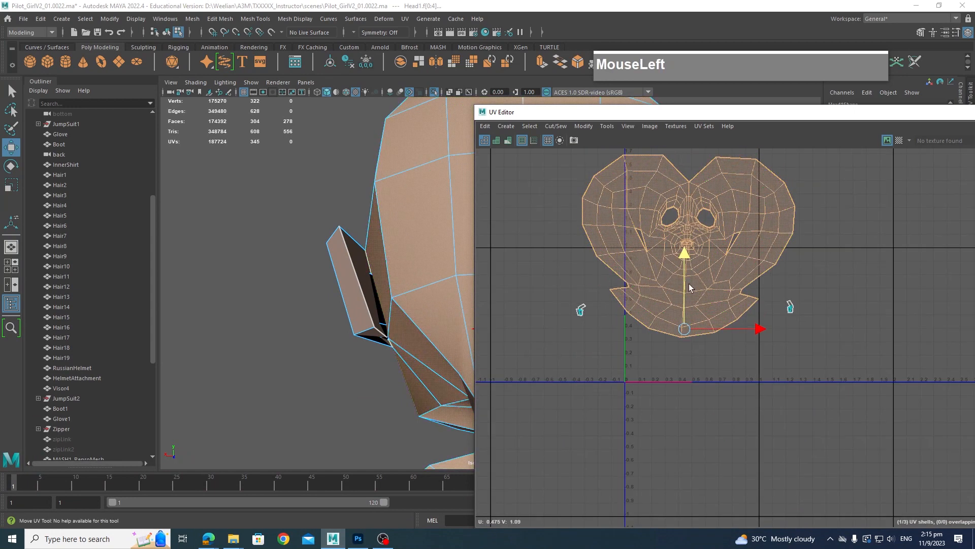
drag(689, 287, 690, 342)
Select the head shell and both ear shells and lay them out within the 0 to 1 UV tile
scroll(706, 298, down, 2)
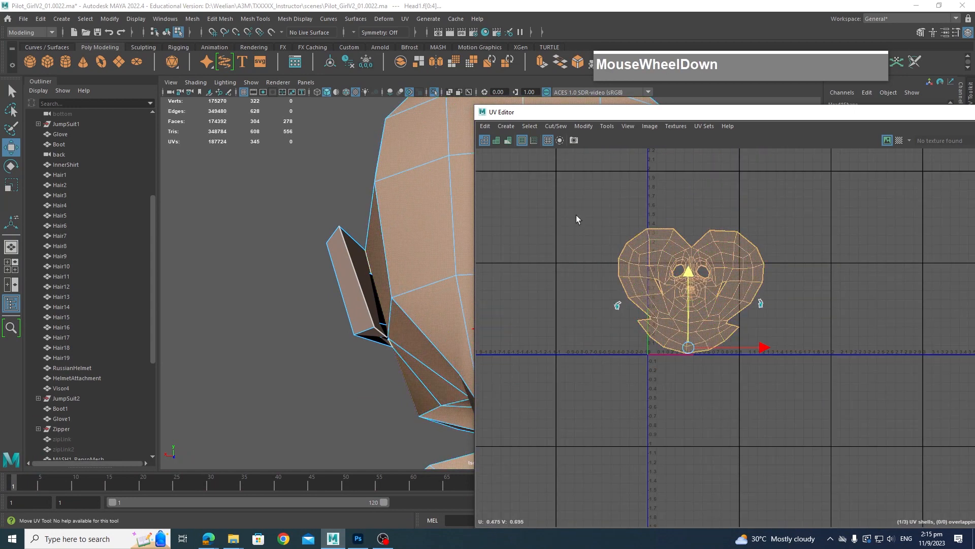
drag(577, 219, 791, 382)
shift+right_click(726, 261)
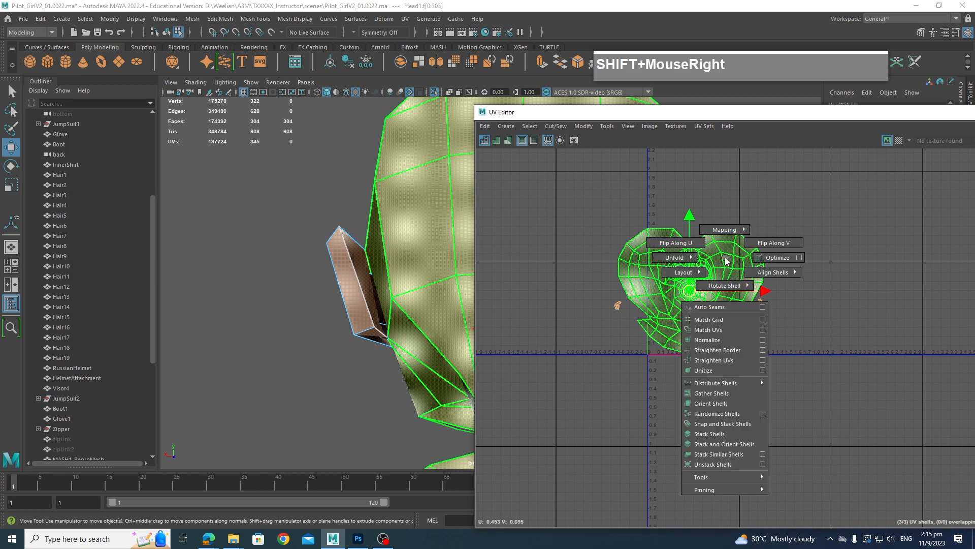
shift+right_drag(725, 258, 630, 287)
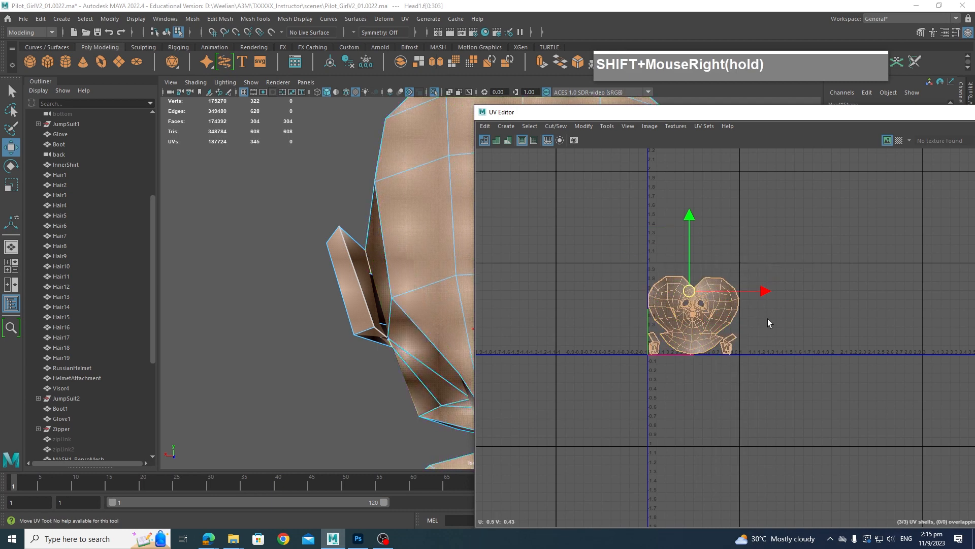
With soft selection on, select the UVs below the outer corner of each eye on the head shell and move both slightly up
scroll(756, 319, up, 5)
alt+middle_drag(710, 313, 625, 450)
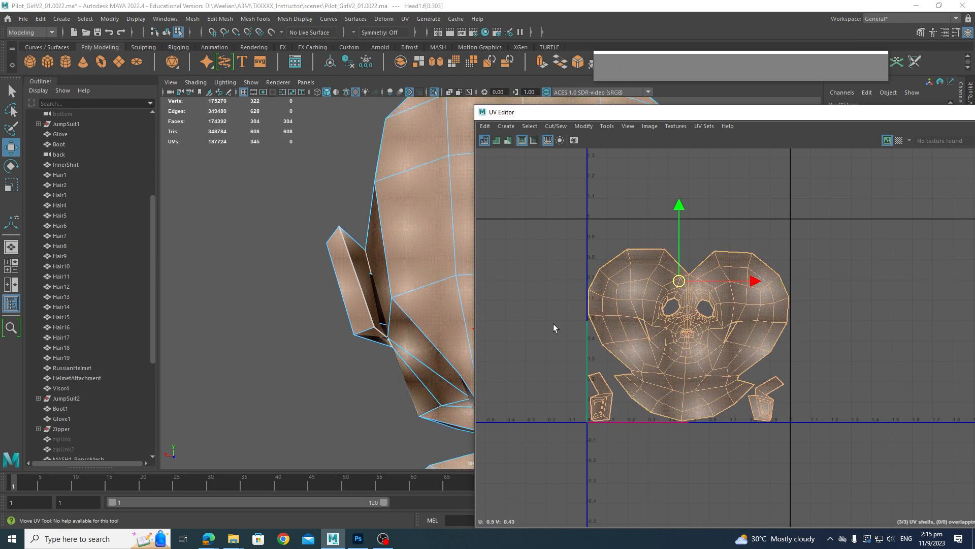
scroll(762, 320, up, 5)
alt+middle_drag(764, 331, 688, 337)
scroll(722, 376, up, 5)
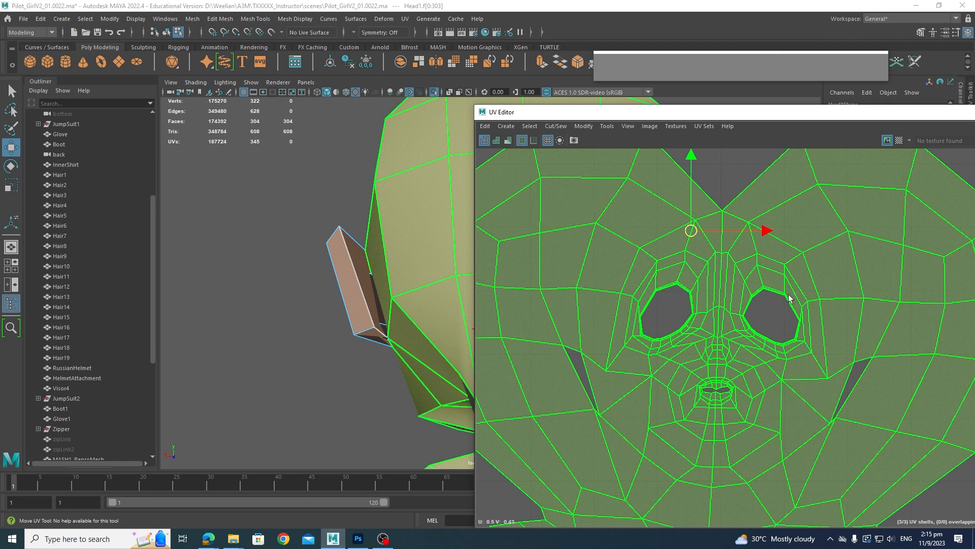
right_drag(796, 266, 831, 269)
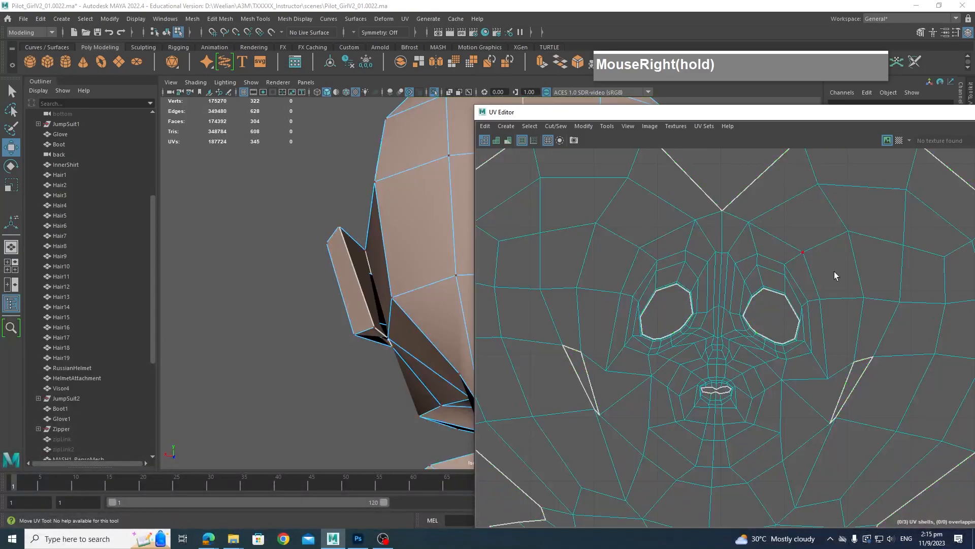
click(827, 381)
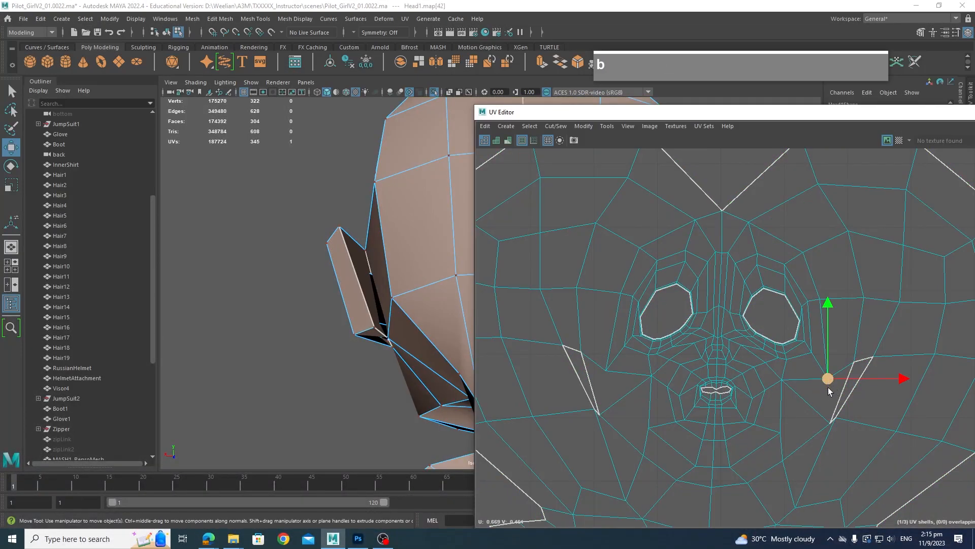
key(b)
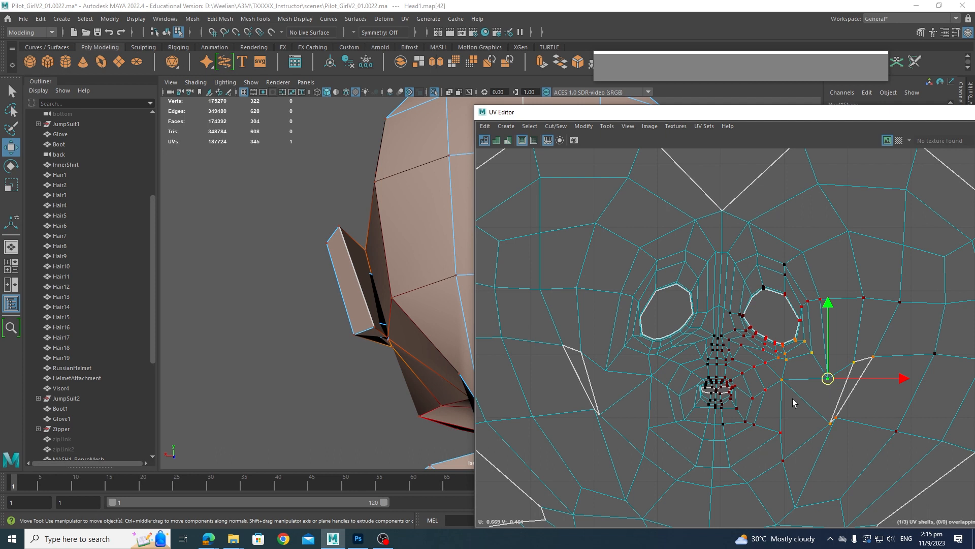
shift+click(607, 372)
drag(718, 303, 717, 281)
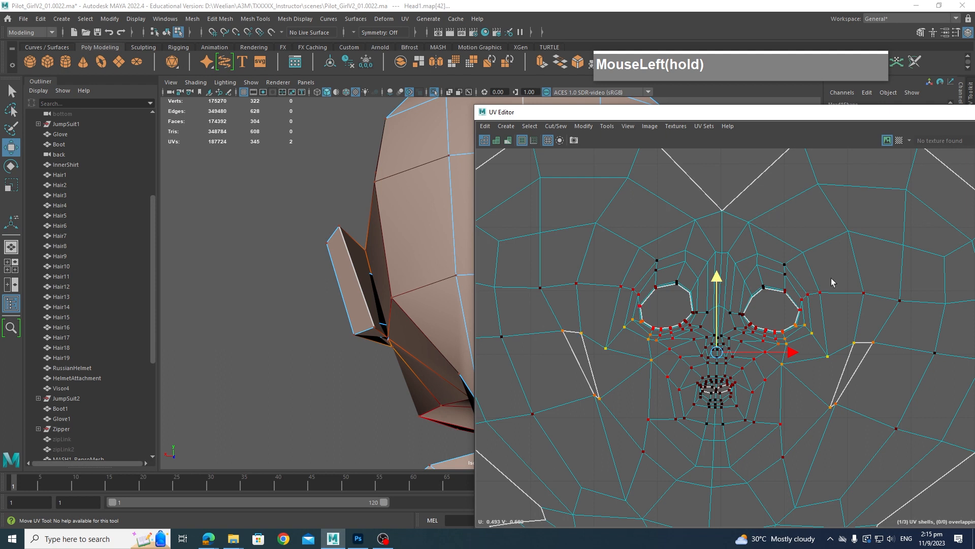
Lower the UV at the forehead notch slightly and scale the UVs beside both eyes apart horizontally
click(730, 218)
drag(721, 175, 718, 185)
click(582, 290)
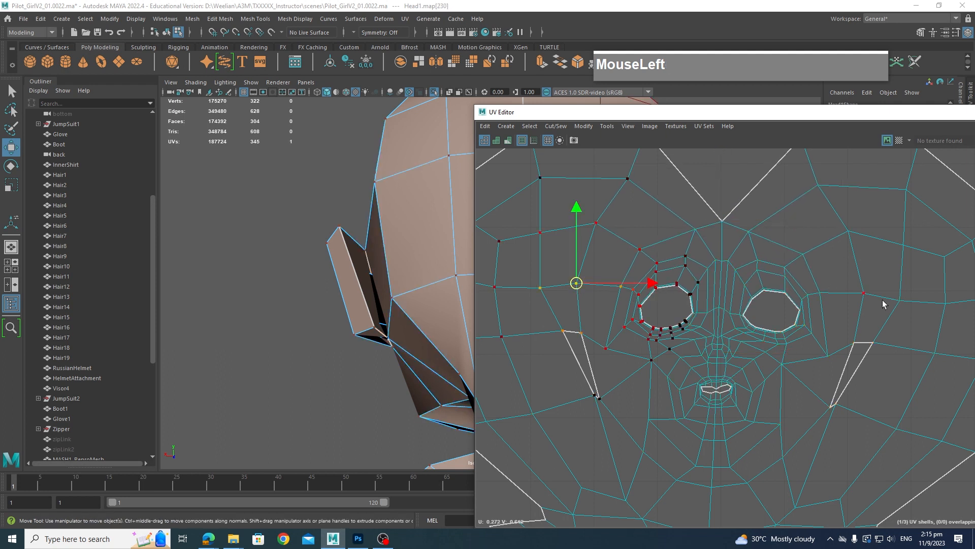
shift+click(865, 292)
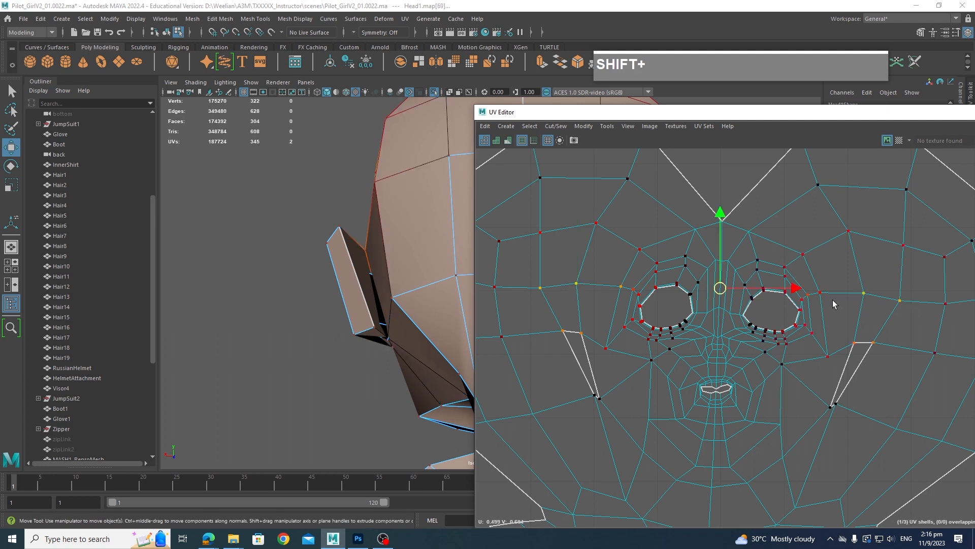
key(shift+r)
drag(792, 287, 810, 316)
Select the UVs at the lower tips of both ear slits and scale them apart horizontally
click(846, 408)
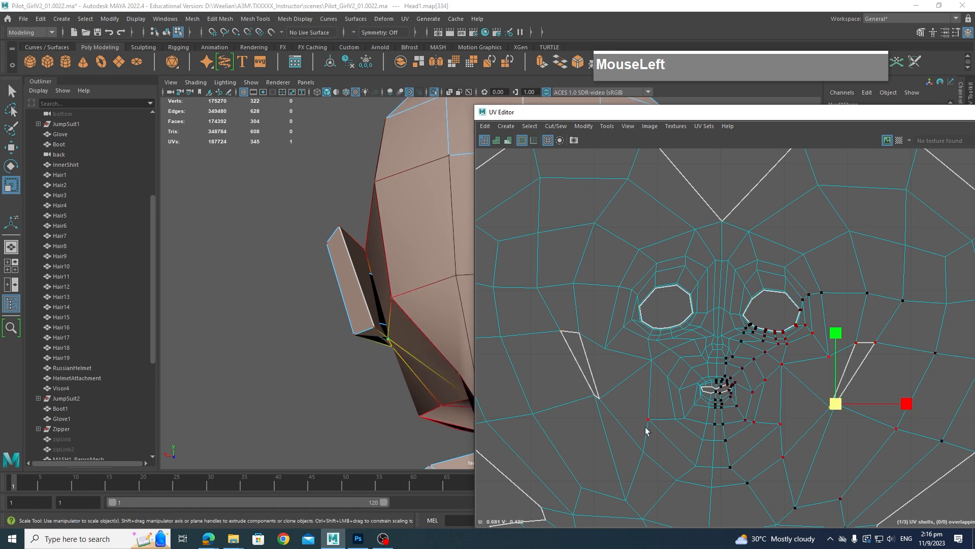
shift+click(585, 396)
drag(793, 405, 797, 407)
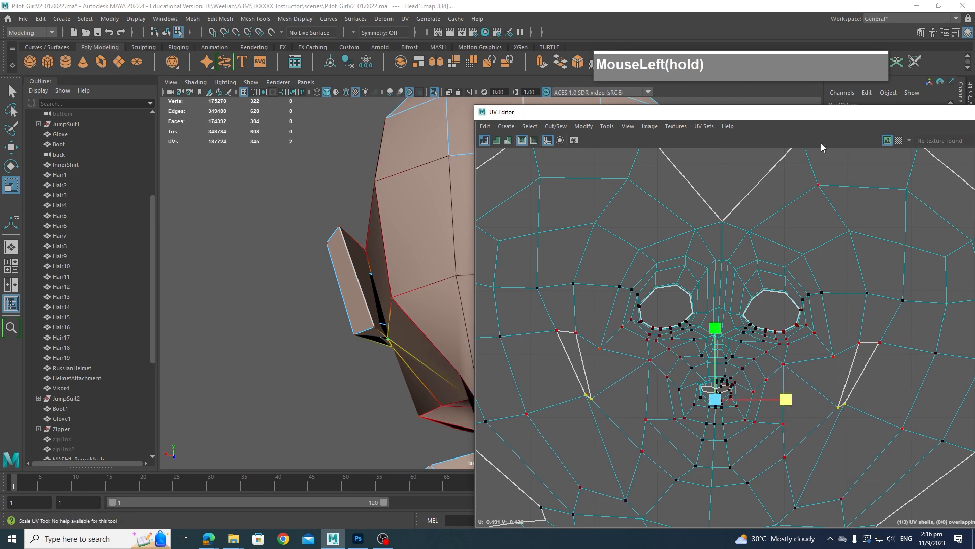
Turn on the checker map display and check the pattern on the front of the 3D head
click(899, 141)
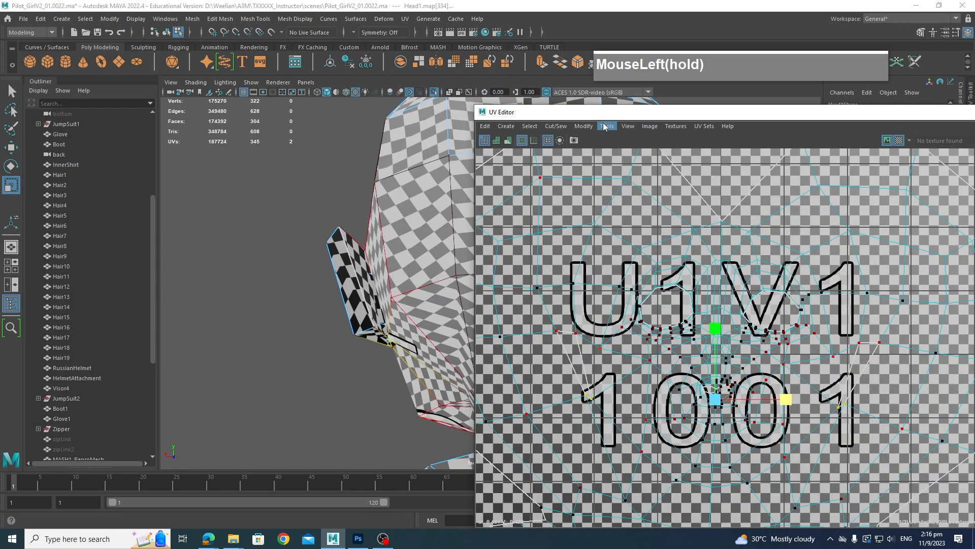
drag(584, 116, 901, 139)
alt+drag(508, 274, 544, 213)
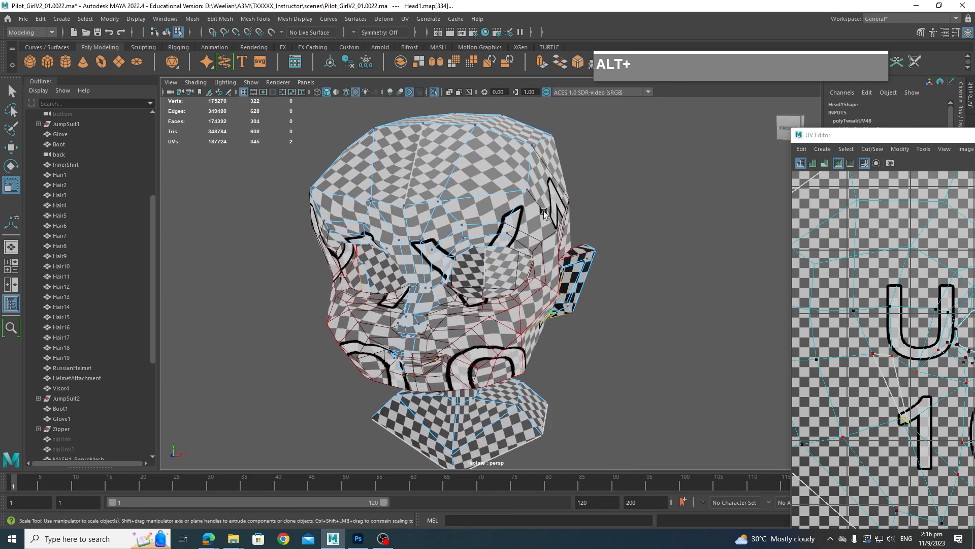
drag(890, 136, 532, 95)
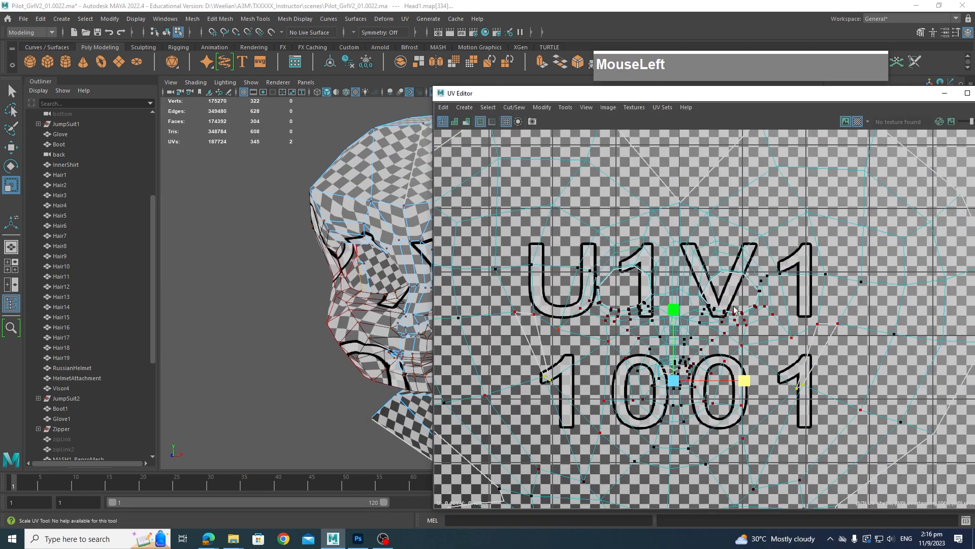
Turn off soft selection and switch the head to smooth mesh preview
key(b)
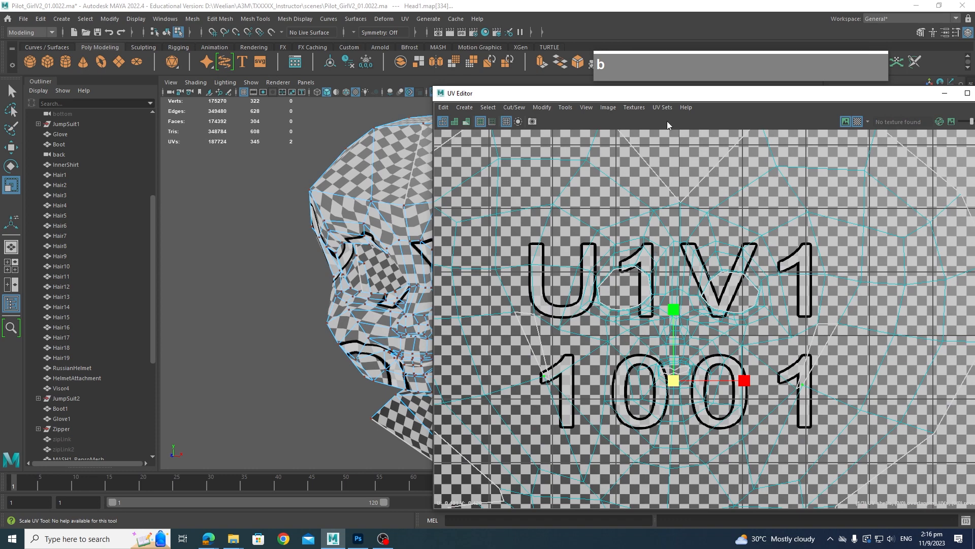
drag(656, 94, 929, 123)
key(3)
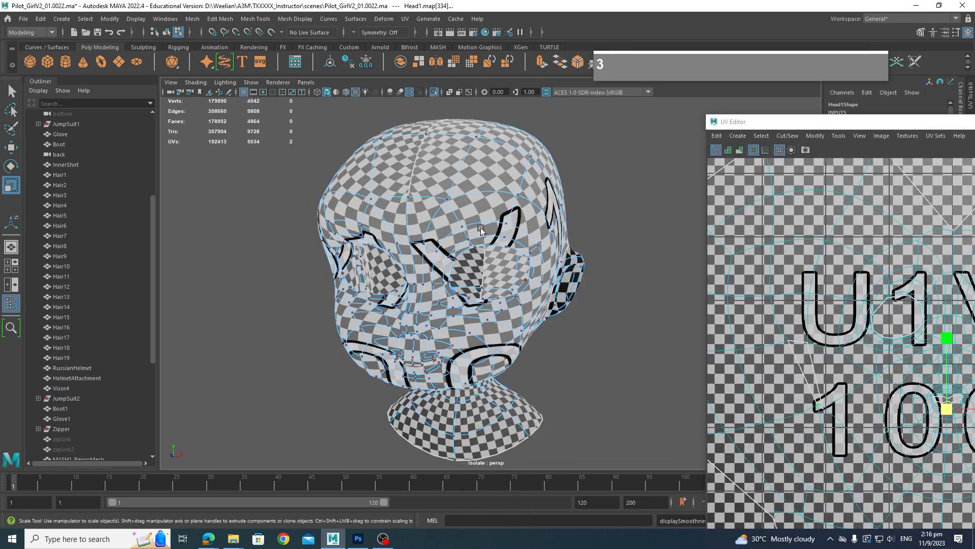
Examine the checker pattern over the crown, along the rear seam and down the neck for stretching
alt+drag(557, 315, 595, 310)
alt+middle_drag(596, 309, 541, 352)
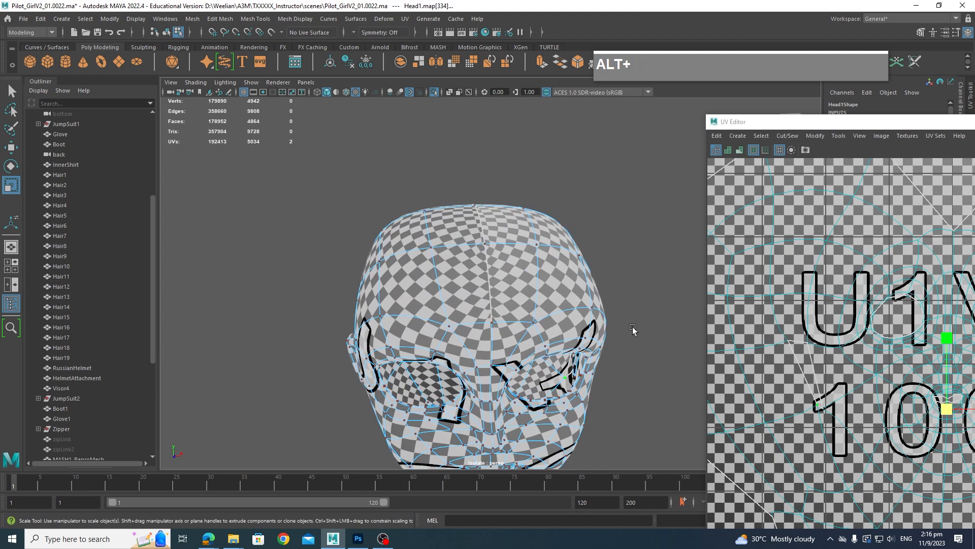
alt+drag(633, 331, 526, 334)
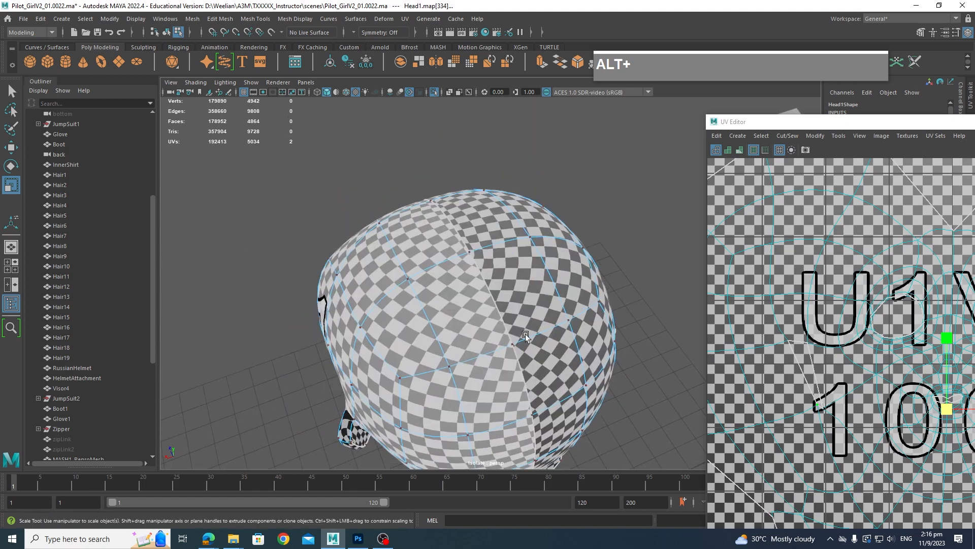
alt+middle_drag(474, 264, 532, 259)
alt+drag(532, 259, 505, 181)
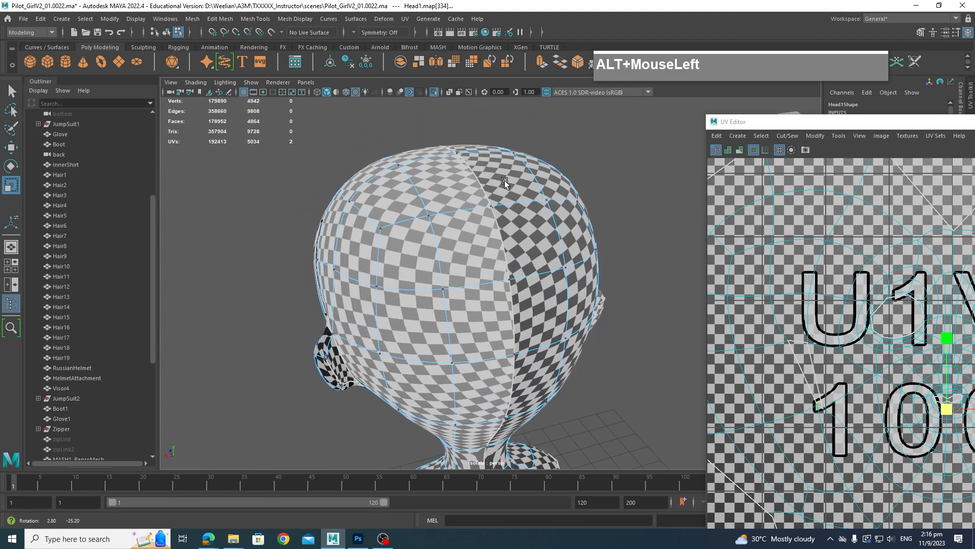
alt+drag(517, 307, 510, 336)
alt+middle_drag(510, 336, 505, 313)
scroll(515, 360, down, 2)
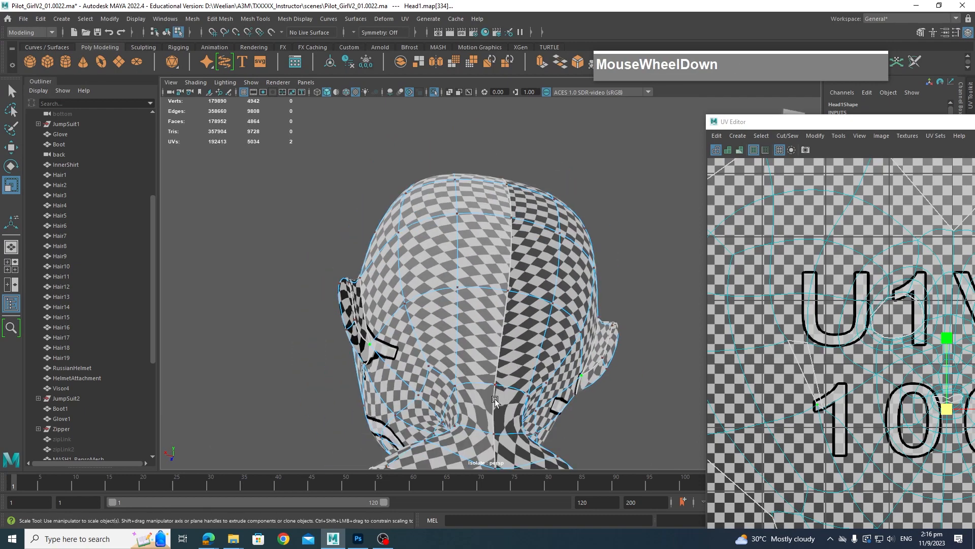
scroll(496, 401, down, 2)
alt+middle_drag(495, 401, 498, 399)
scroll(498, 399, up, 3)
alt+drag(498, 399, 501, 295)
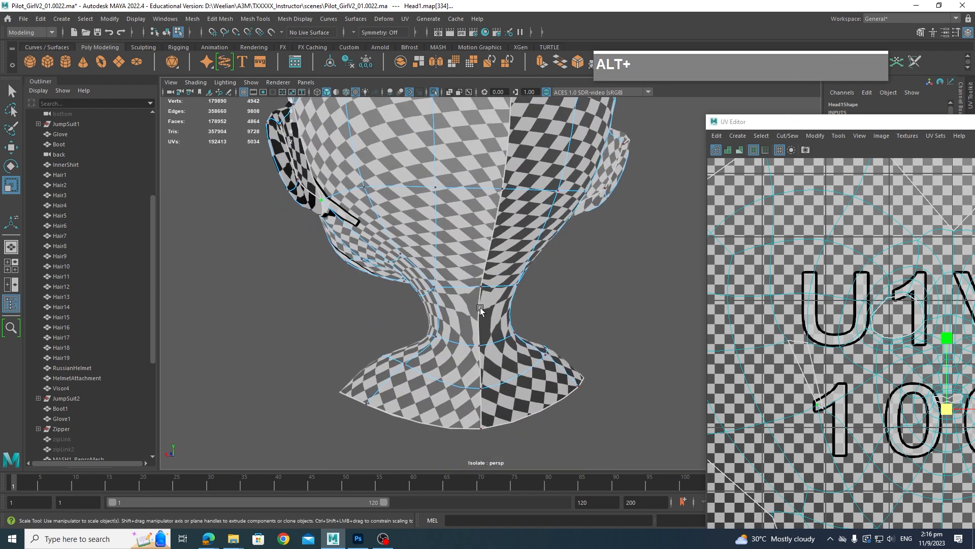
mouse_move(493, 329)
alt+mouse_down()
mouse_move(564, 333)
mouse_move(474, 331)
alt+mouse_up()
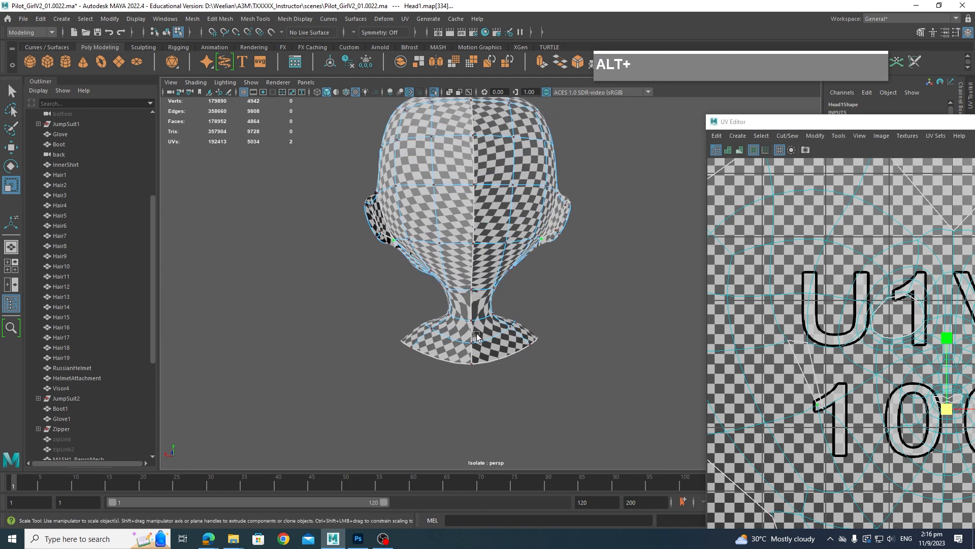
Examine the checker pattern on the side of the head, the ears and the face for distortion
alt+drag(466, 306, 605, 296)
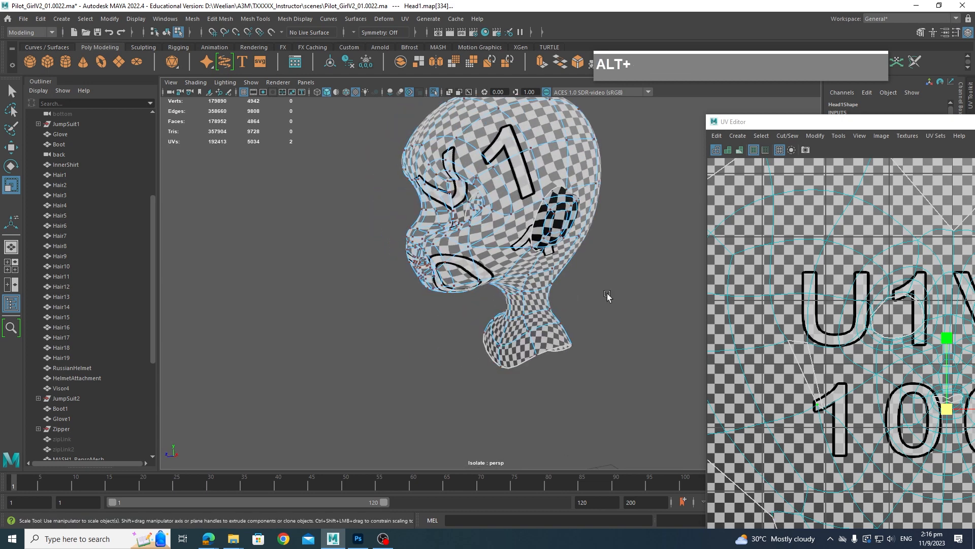
alt+middle_drag(605, 296, 579, 315)
scroll(577, 361, up, 3)
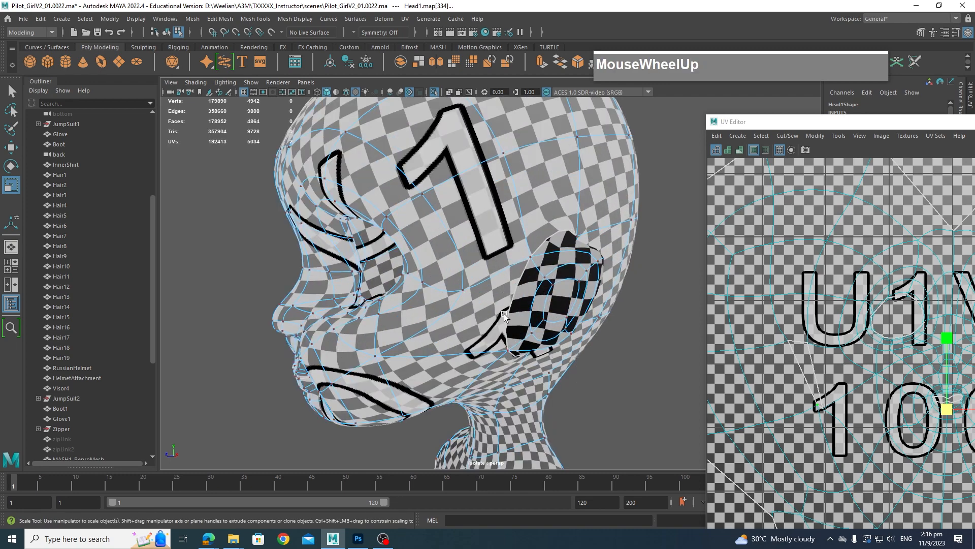
alt+drag(571, 300, 403, 328)
alt+drag(299, 266, 531, 280)
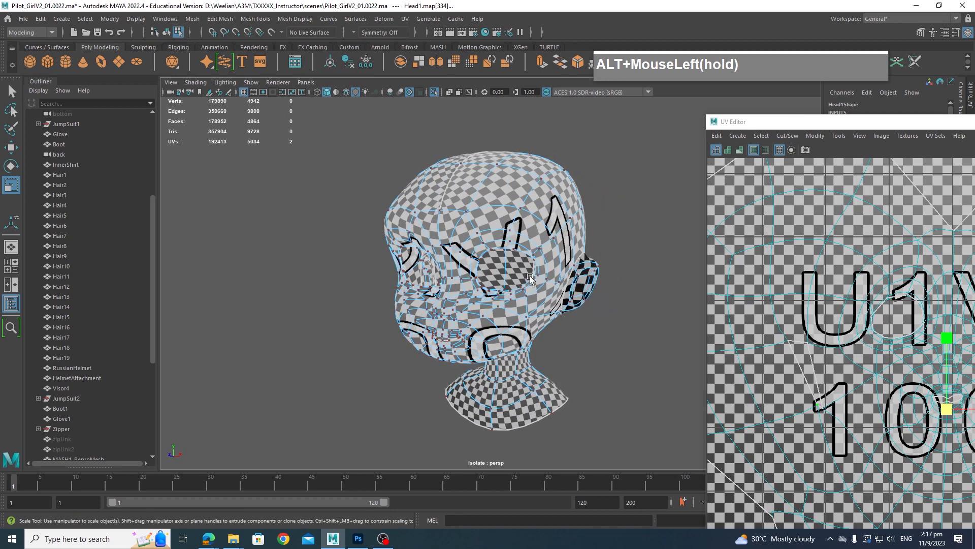
scroll(551, 284, down, 3)
scroll(571, 289, up, 2)
scroll(571, 288, up, 2)
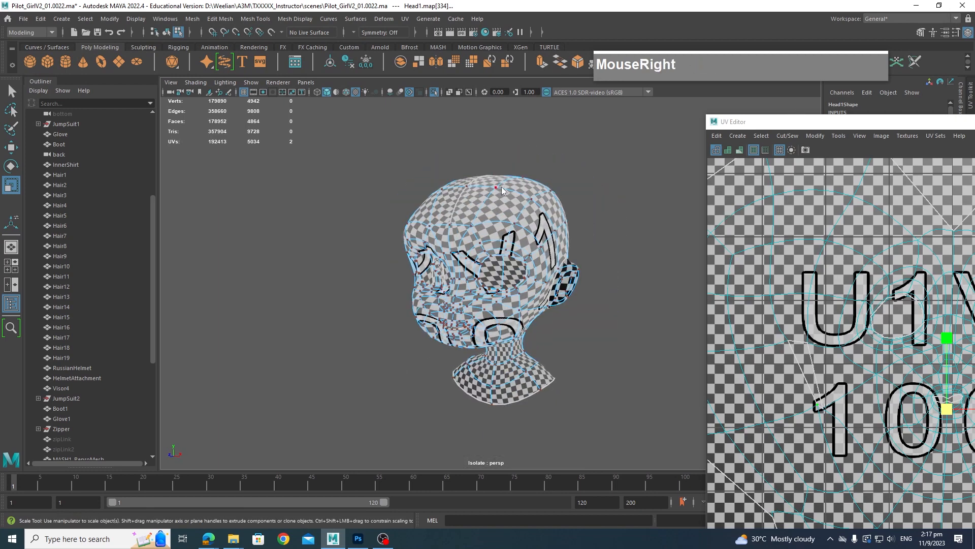
Return to object mode, reselect the head and turn off the checker map display
right_drag(502, 187, 577, 174)
click(656, 170)
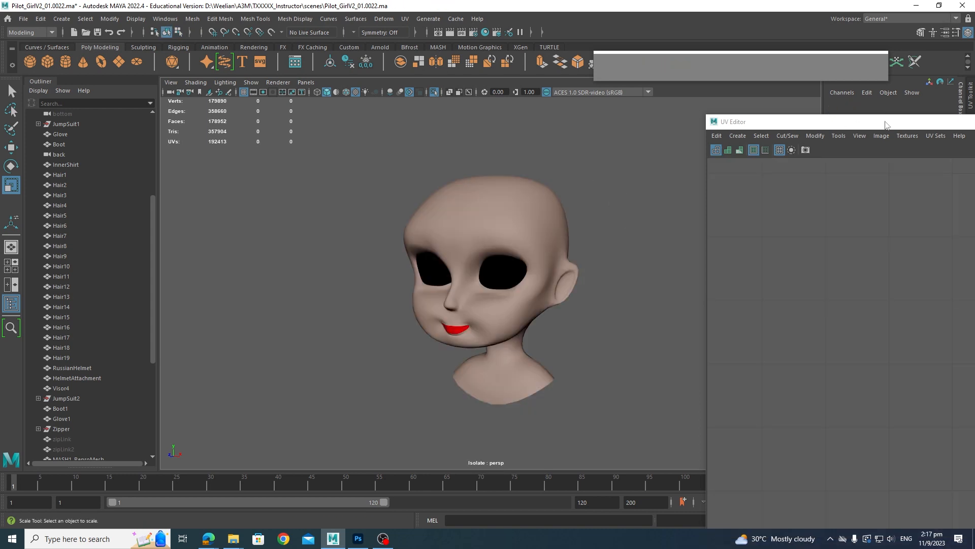
drag(882, 122, 687, 78)
scroll(706, 235, down, 3)
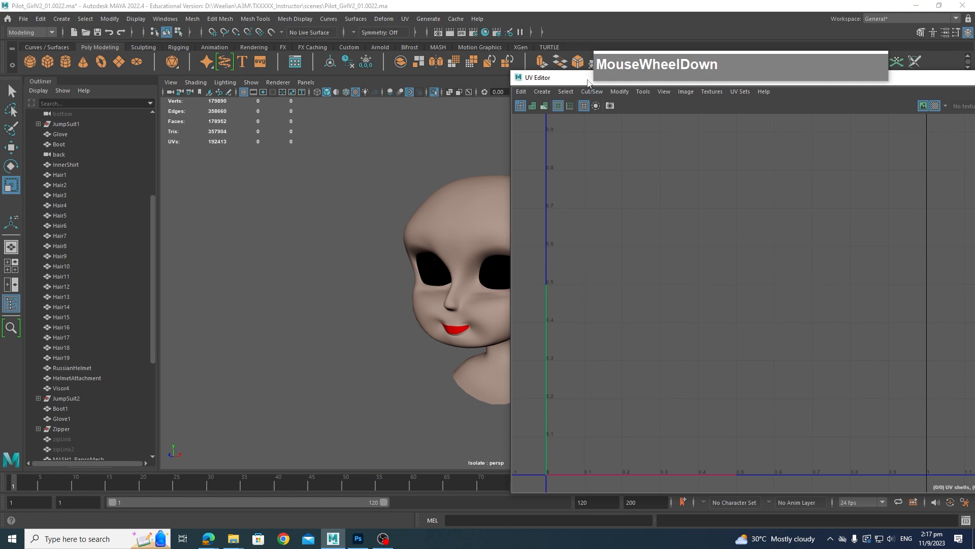
drag(588, 80, 787, 137)
click(551, 219)
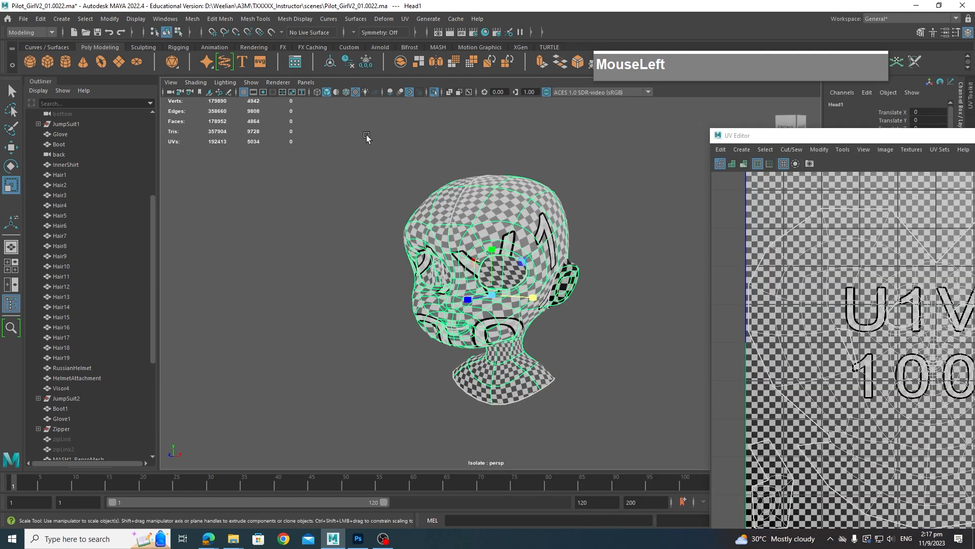
drag(922, 136, 409, 136)
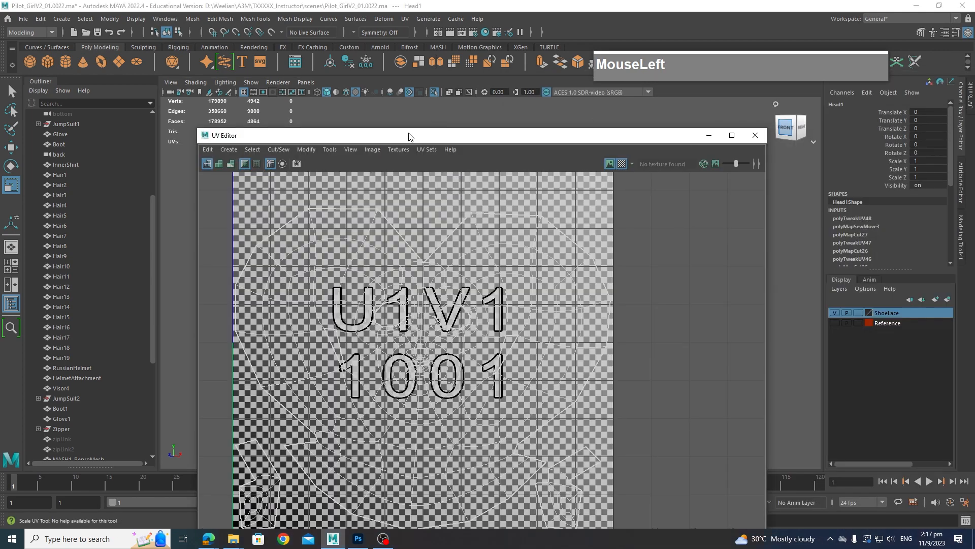
click(626, 163)
drag(475, 143, 916, 114)
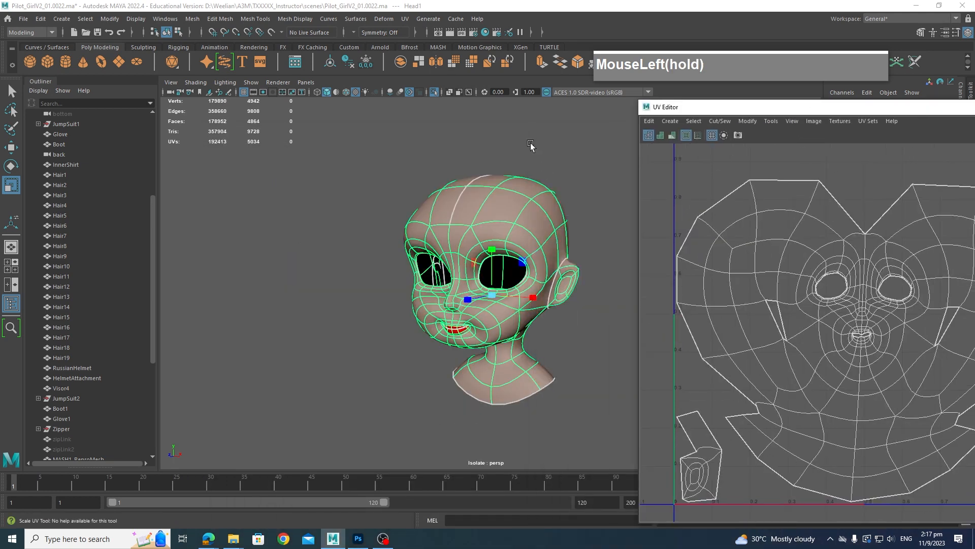
Turn off the isolated view of the head so the whole character is shown
click(531, 145)
click(523, 220)
click(252, 82)
mouse_move(268, 103)
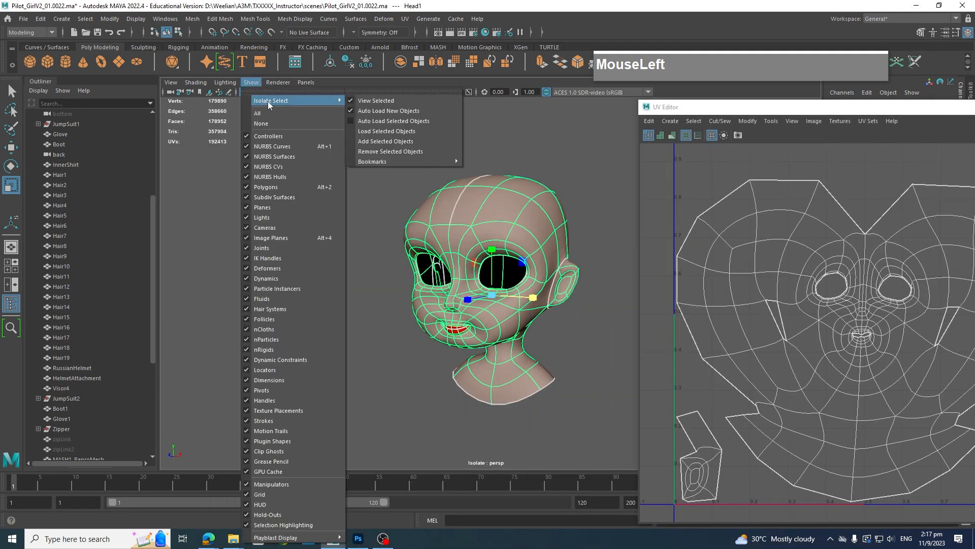
click(404, 101)
scroll(501, 322, down, 3)
key(space)
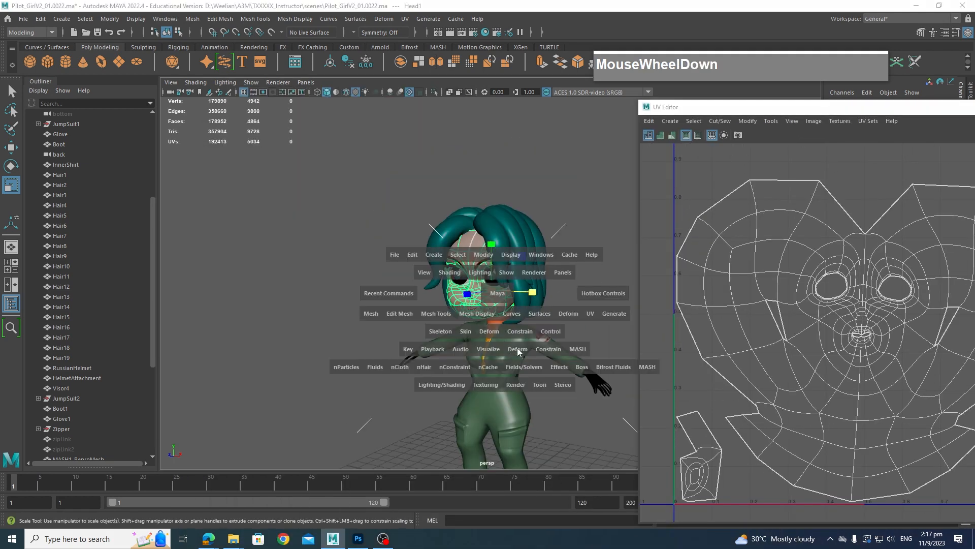
Select the jumpsuit body and show its full UV layout within the tile in the UV Editor
scroll(540, 364, down, 3)
alt+middle_drag(540, 364, 503, 287)
mouse_move(503, 287)
alt+mouse_down()
mouse_move(495, 279)
mouse_move(508, 282)
alt+mouse_up()
click(470, 277)
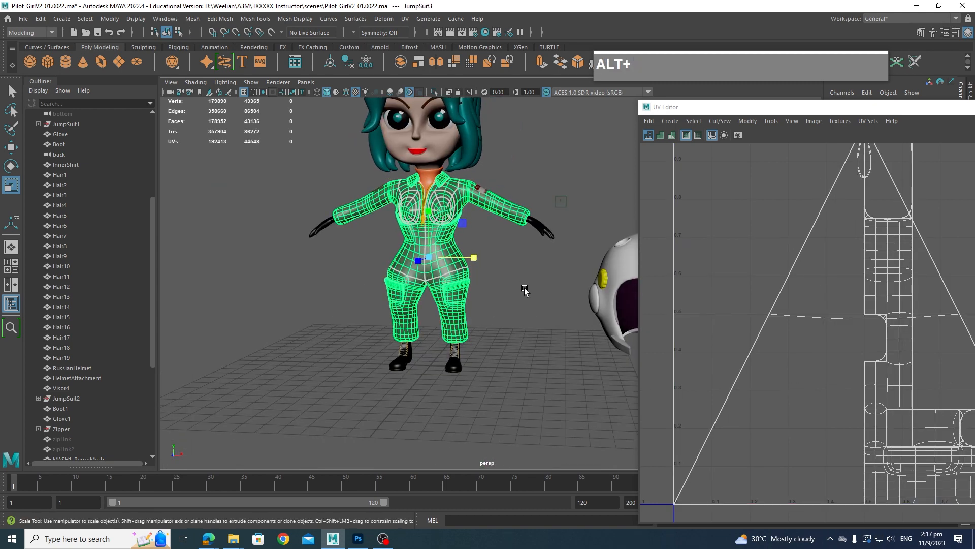
drag(788, 108, 725, 85)
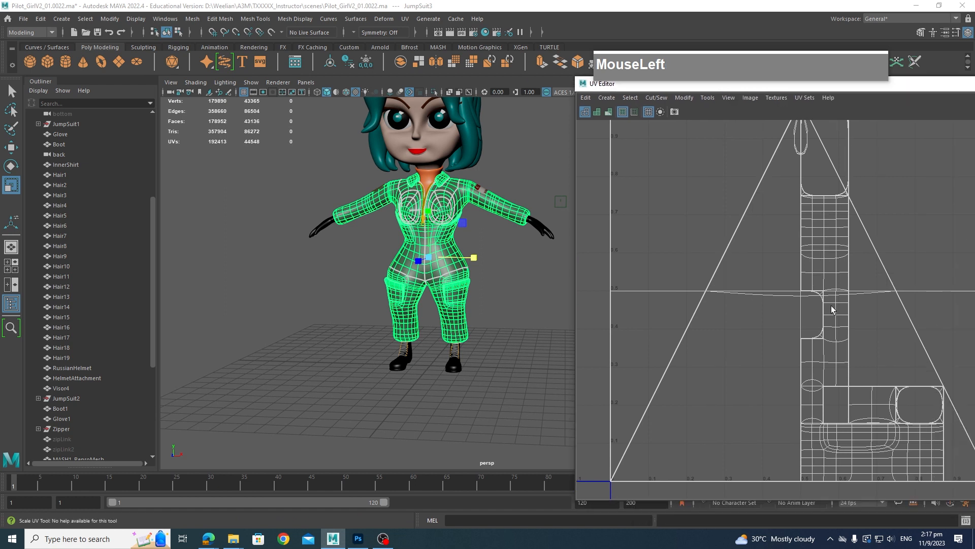
scroll(839, 326, down, 5)
scroll(839, 325, up, 2)
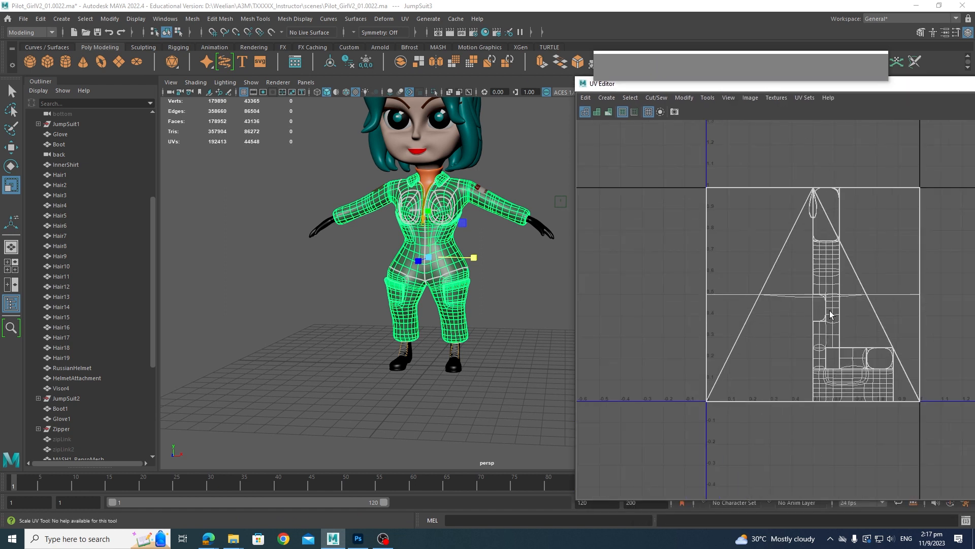
Apply a planar UV projection to the jumpsuit body, projecting from the camera with a bounding-box fit and the image width/height ratio kept
alt+middle_drag(412, 248, 404, 267)
mouse_move(404, 267)
alt+mouse_down()
mouse_move(382, 264)
mouse_move(401, 260)
alt+mouse_up()
right_drag(425, 207, 464, 194)
click(518, 197)
click(431, 258)
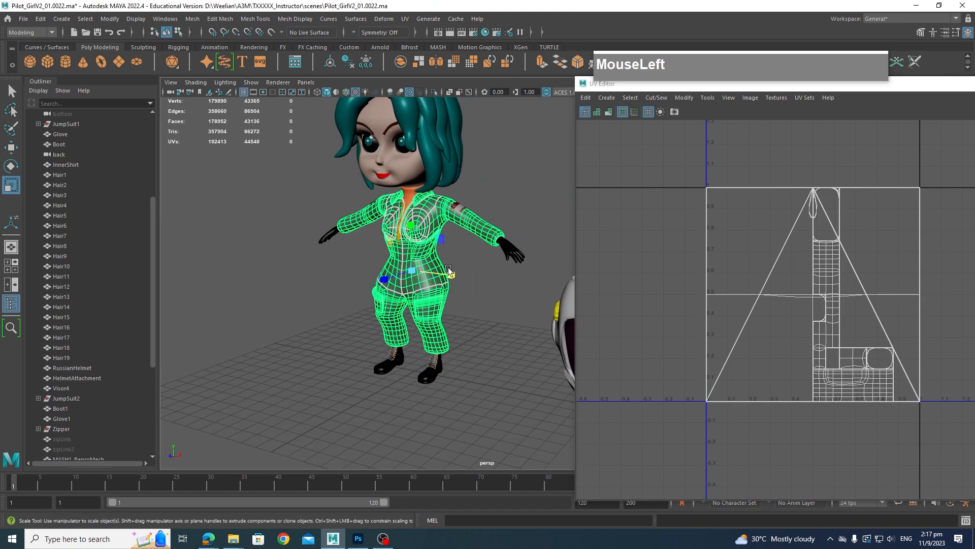
alt+drag(448, 267, 497, 279)
alt+middle_drag(497, 279, 452, 276)
alt+drag(452, 277, 430, 279)
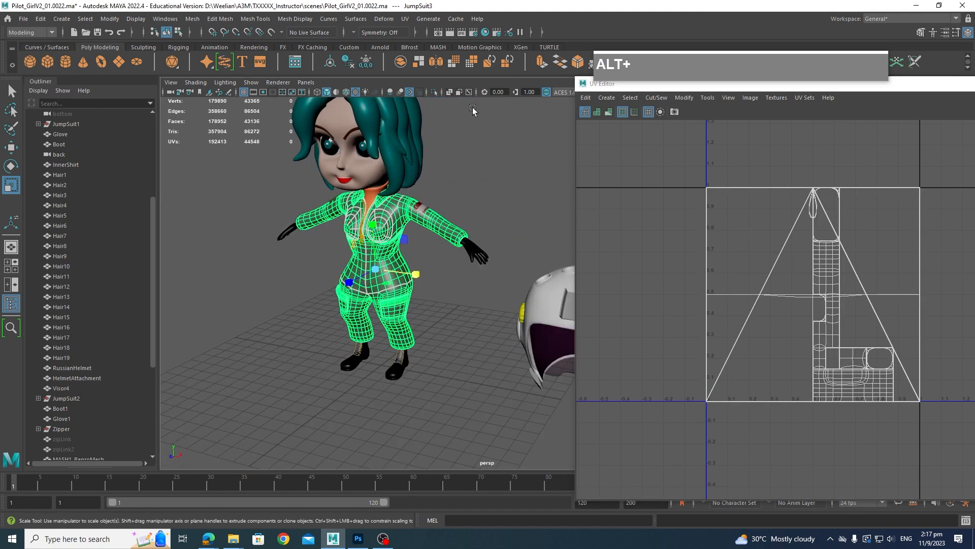
click(406, 19)
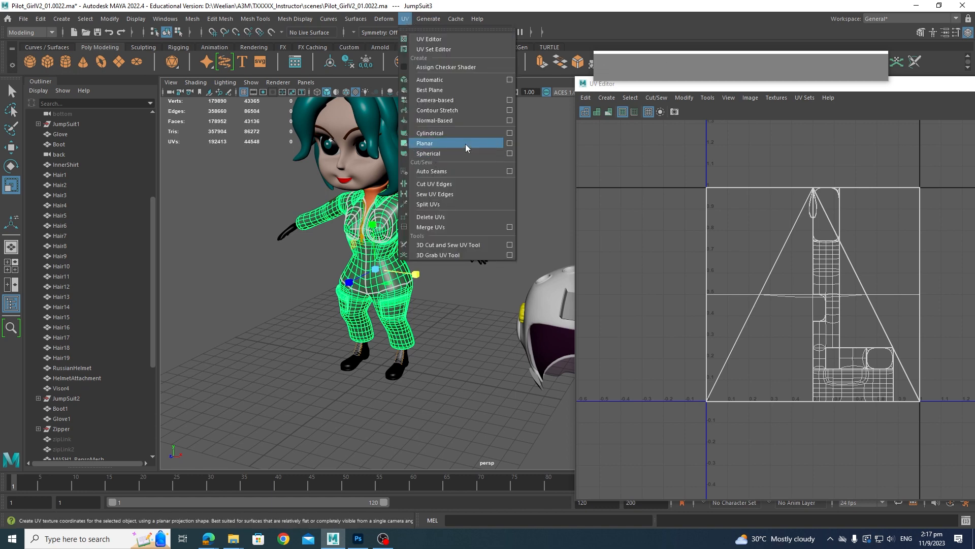
click(510, 143)
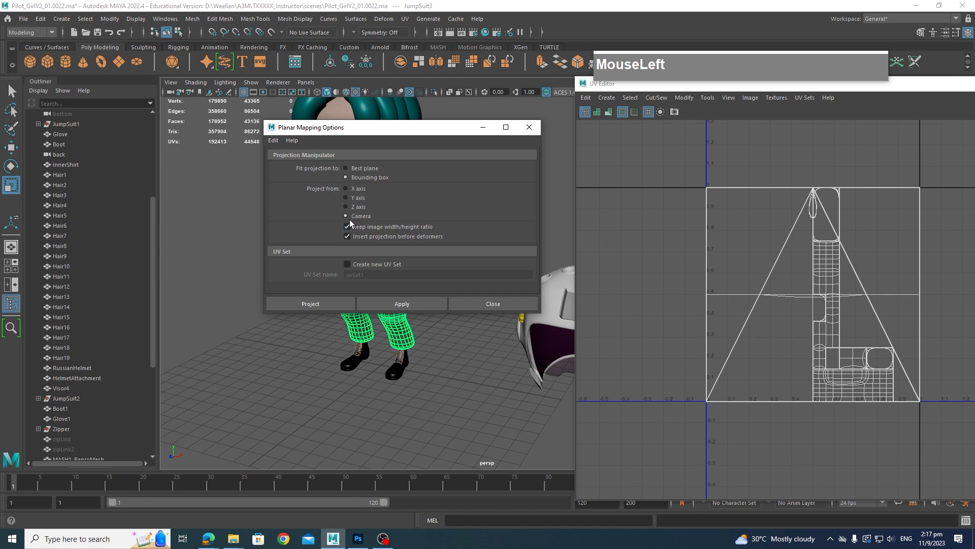
click(331, 305)
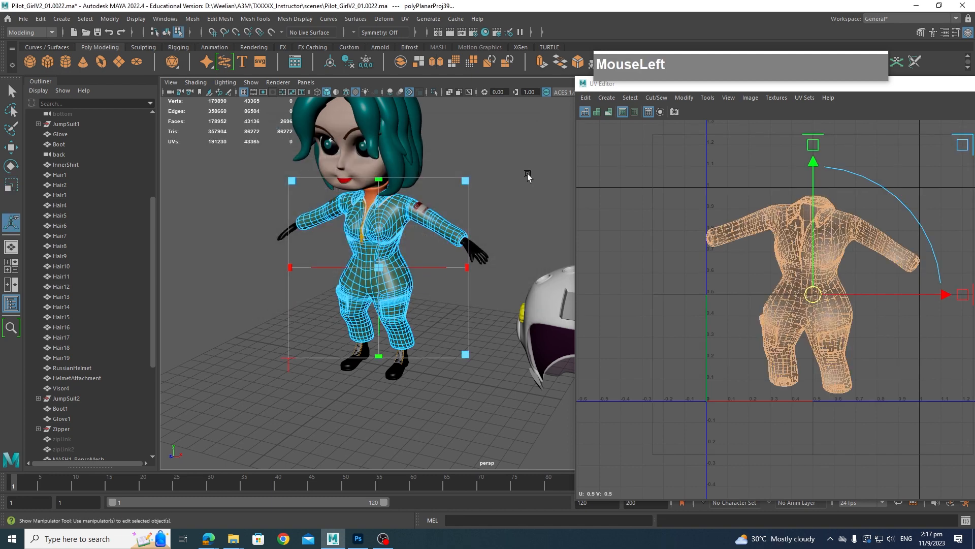
click(528, 175)
Cut the UVs along the edge loop under the jumpsuit's left sleeve and down the left side of the torso and trouser leg
alt+drag(508, 224, 450, 246)
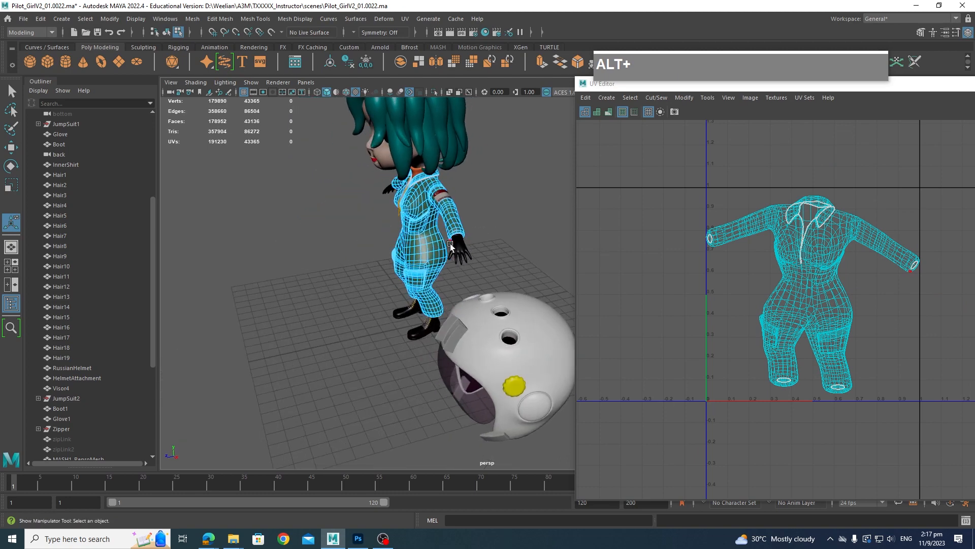
alt+drag(455, 171, 503, 224)
scroll(495, 218, up, 3)
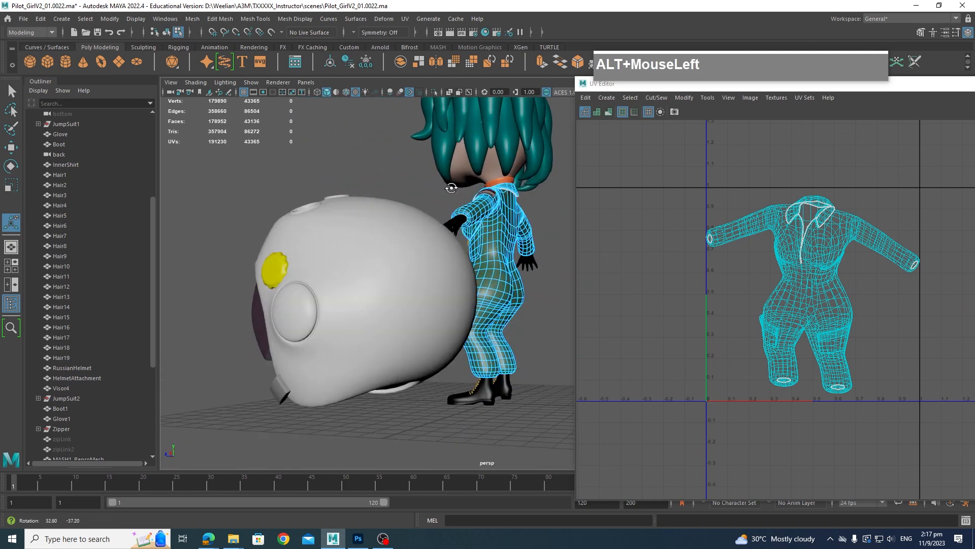
scroll(504, 224, up, 5)
alt+middle_drag(504, 224, 444, 288)
alt+drag(444, 288, 463, 250)
mouse_move(464, 250)
alt+middle_down()
mouse_move(481, 252)
mouse_move(456, 258)
alt+middle_up()
alt+drag(497, 235, 448, 198)
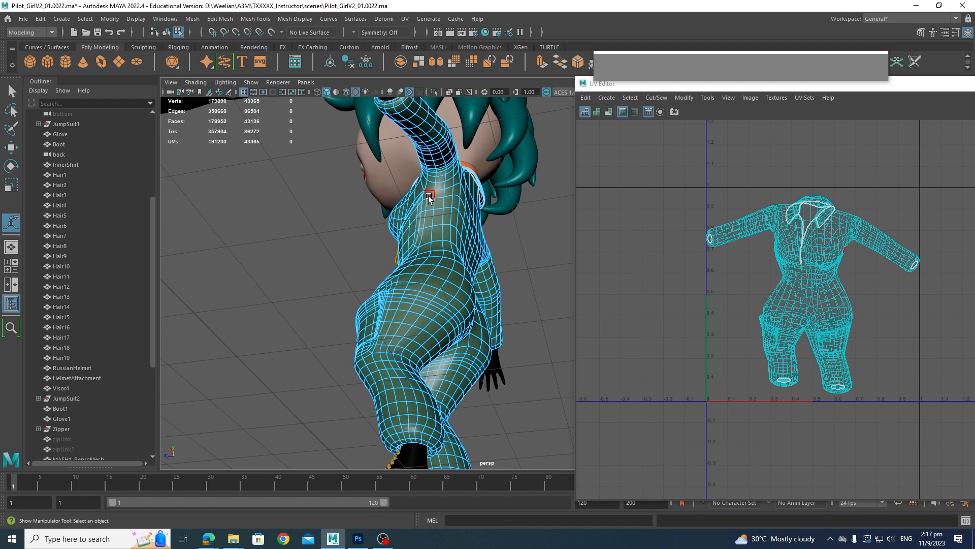
right_drag(430, 197, 437, 191)
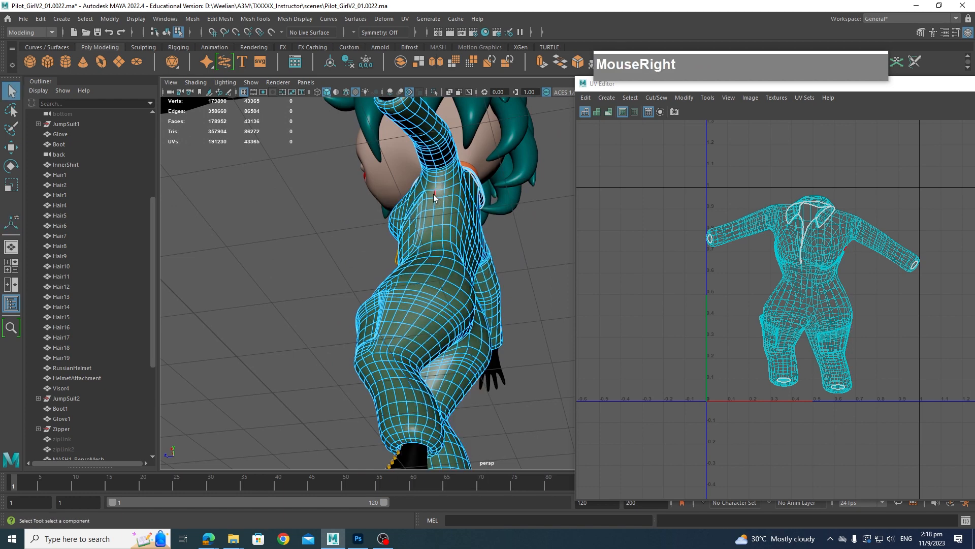
double_click(433, 194)
alt+scroll(444, 279, down, 3)
alt+drag(444, 280, 514, 324)
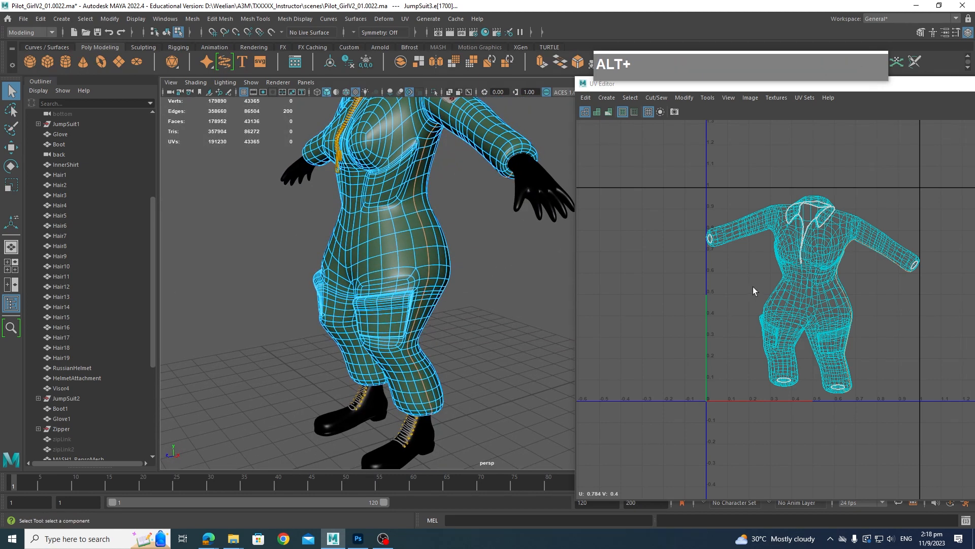
key(shift+x)
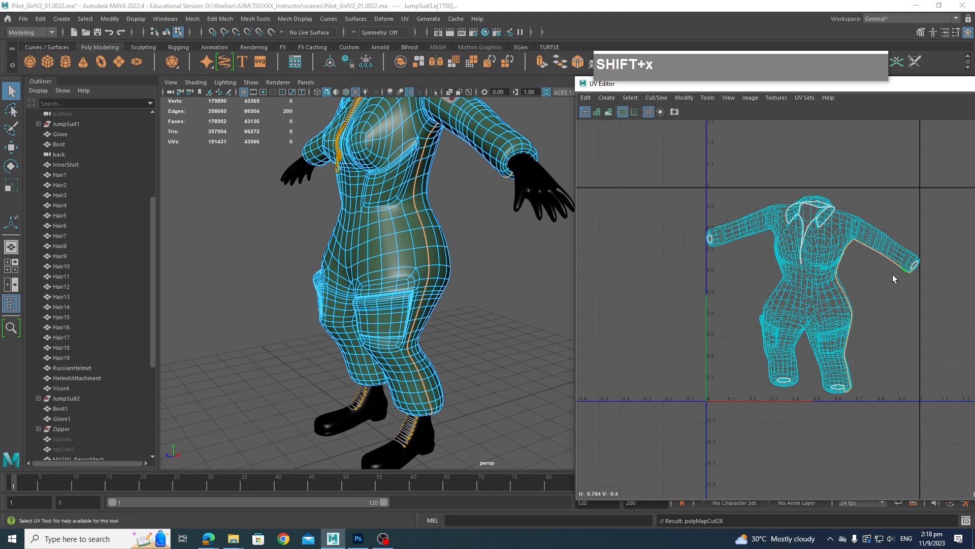
Cut the UVs along the matching edge loop under the right sleeve and down the right side of the torso and trouser leg
alt+drag(525, 287, 494, 274)
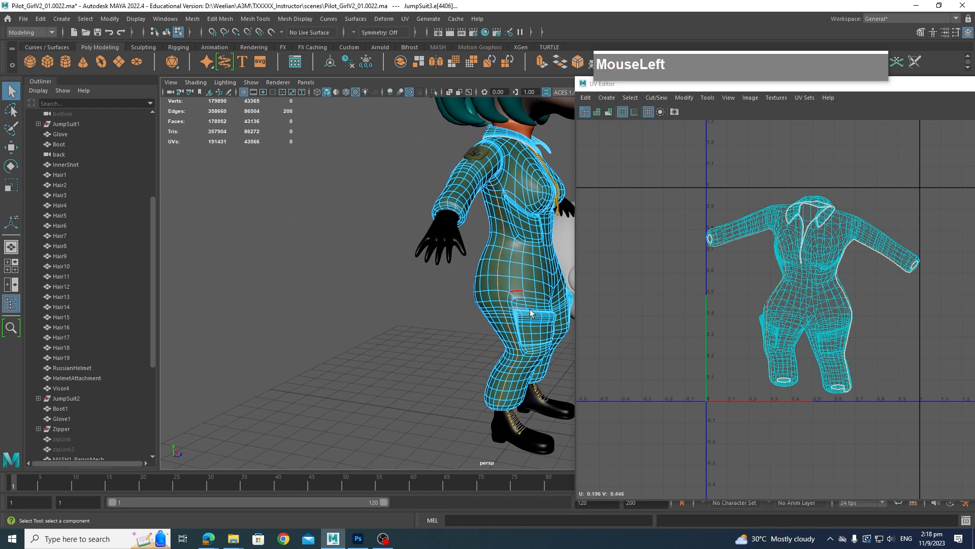
scroll(530, 313, down, 3)
mouse_move(530, 313)
alt+mouse_down()
mouse_move(386, 315)
mouse_move(518, 312)
alt+mouse_up()
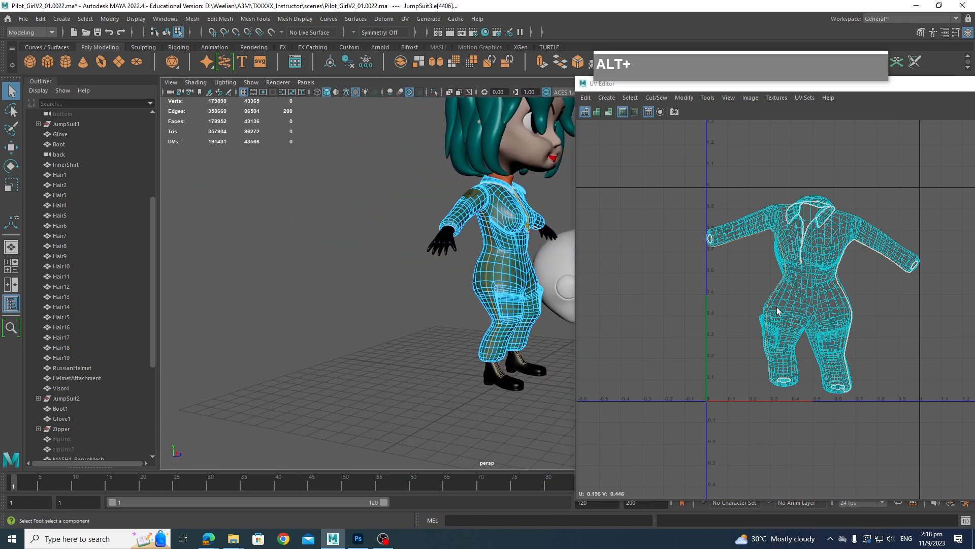
key(shift+x)
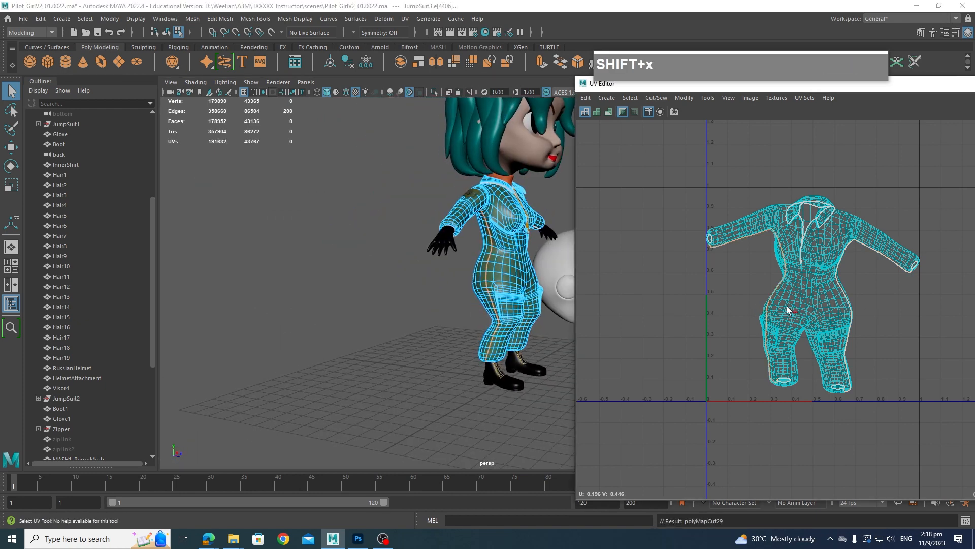
Cut the UVs along the lengthwise edge loop on the outer side of the left sleeve, running from shoulder to cuff beneath the flag patch
alt+drag(770, 266, 774, 295)
alt+drag(528, 274, 468, 218)
scroll(454, 295, up, 2)
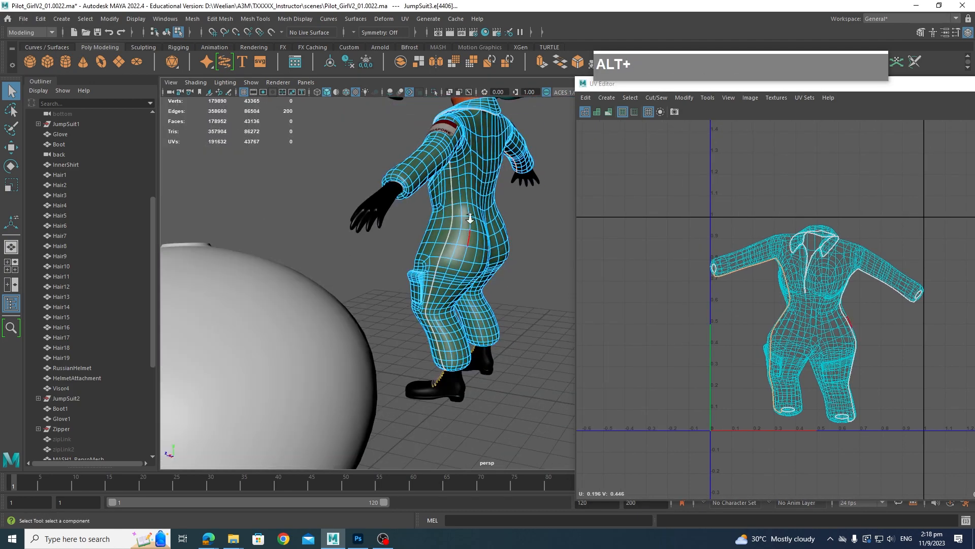
scroll(468, 218, up, 2)
alt+middle_drag(468, 218, 589, 329)
alt+drag(508, 299, 541, 294)
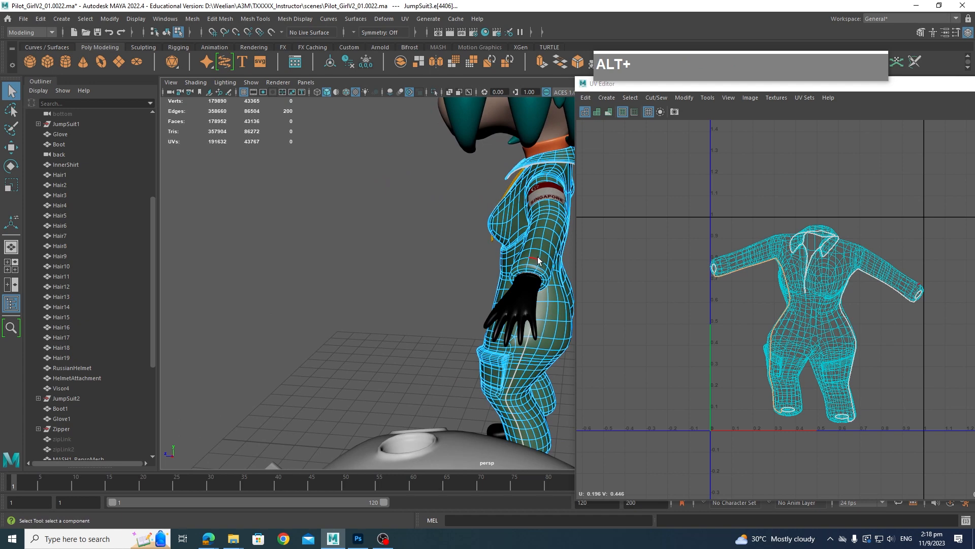
alt+drag(563, 259, 531, 260)
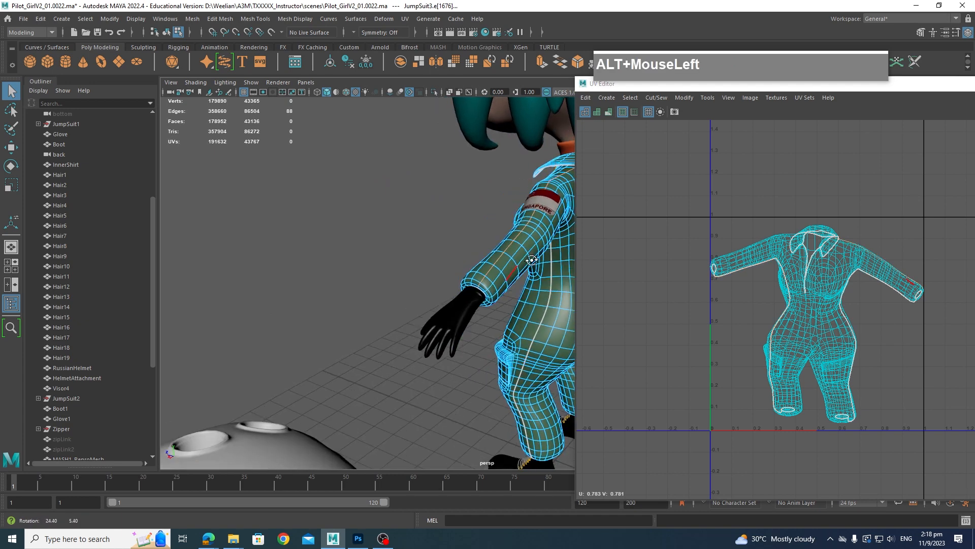
key(shift+x)
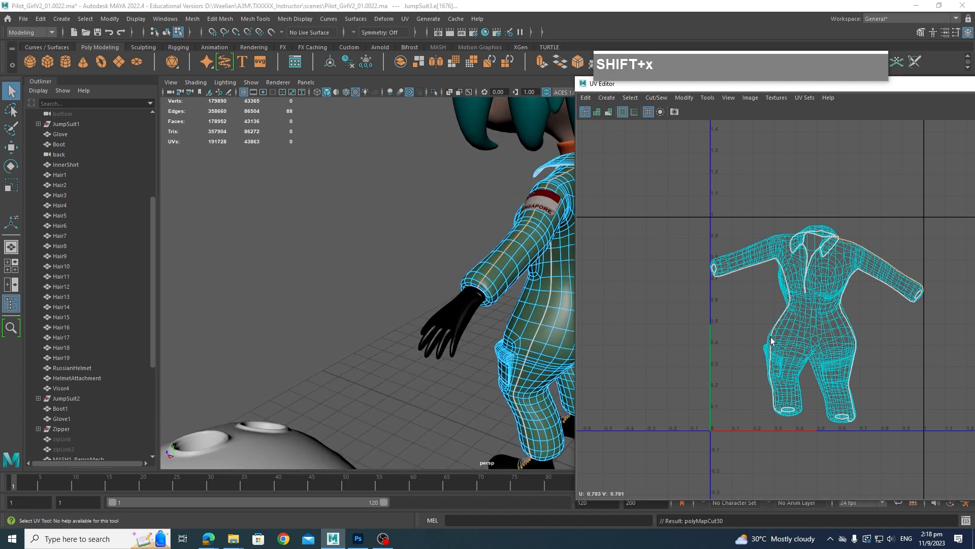
Cut the UVs along the lengthwise edge loop on the outer side of the right sleeve, from shoulder to cuff
scroll(771, 340, down, 1)
scroll(642, 269, down, 2)
alt+drag(567, 284, 454, 315)
alt+drag(426, 349, 428, 273)
double_click(435, 273)
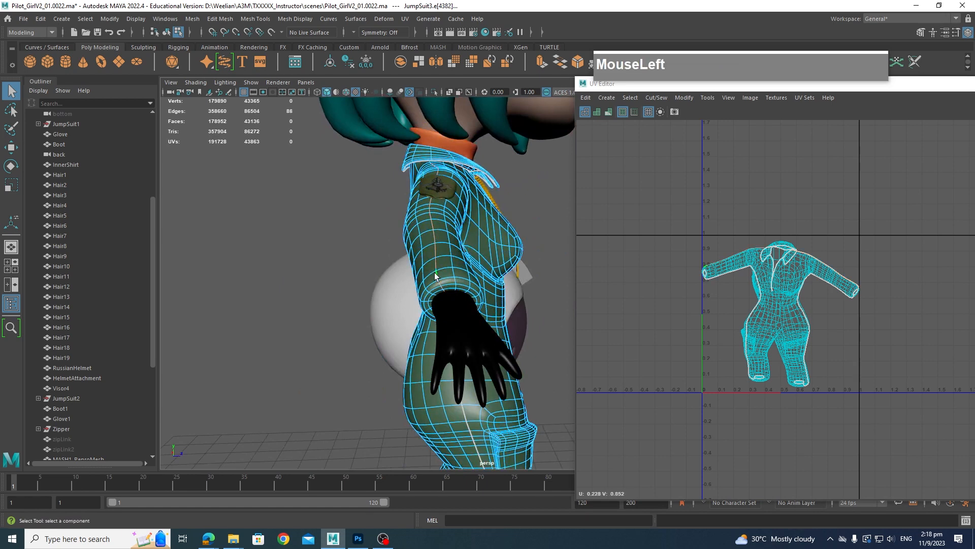
key(shift+x)
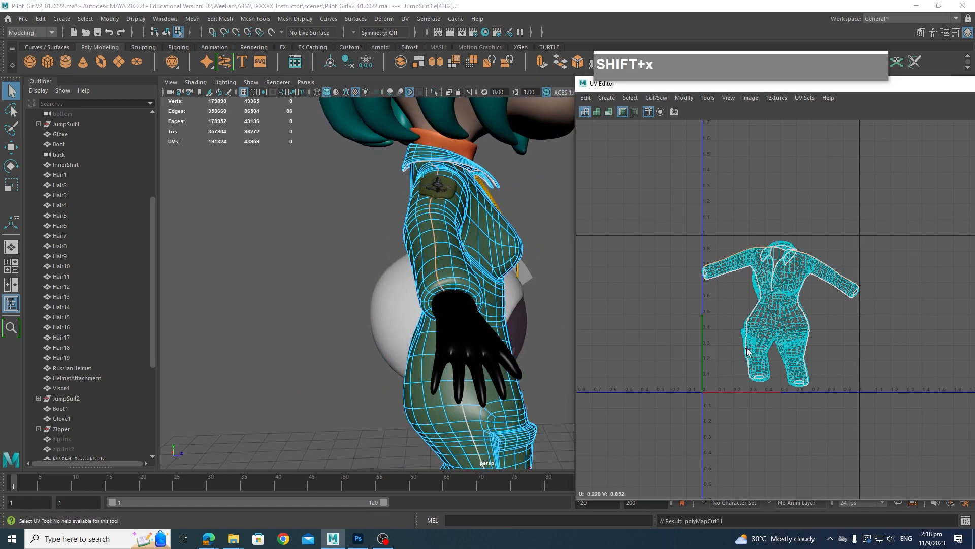
Cut the UVs along the inseam edge loop that runs up one inner trouser leg, through the crotch and down the other
scroll(813, 398, up, 1)
scroll(813, 402, up, 2)
alt+middle_drag(821, 331, 731, 321)
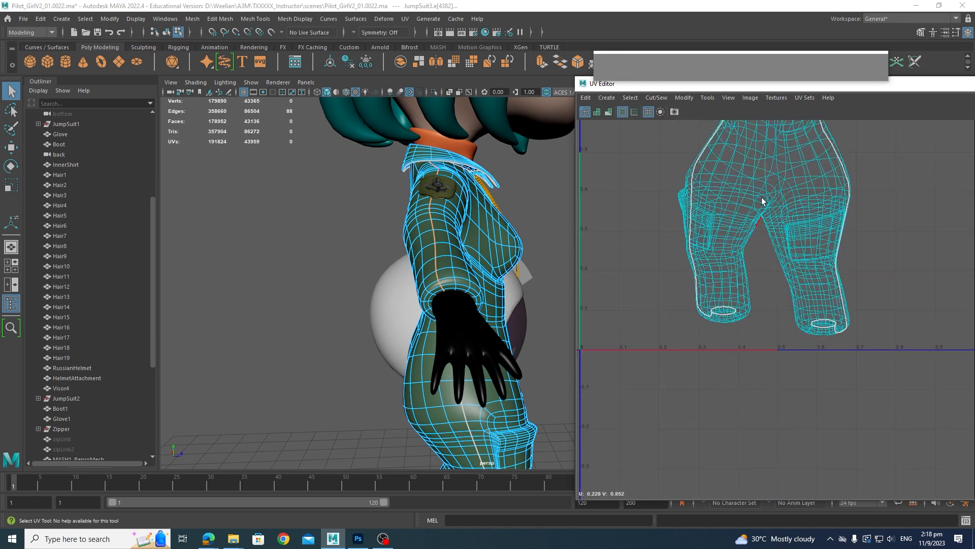
scroll(458, 316, down, 5)
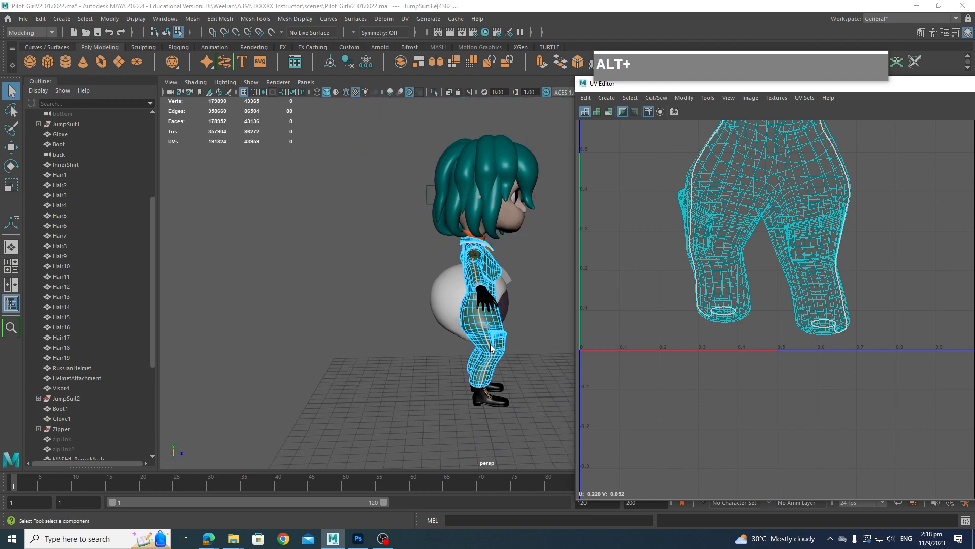
alt+drag(459, 315, 406, 345)
scroll(491, 356, up, 3)
alt+middle_drag(492, 355, 507, 261)
scroll(477, 327, up, 2)
alt+drag(507, 261, 527, 254)
scroll(477, 331, up, 2)
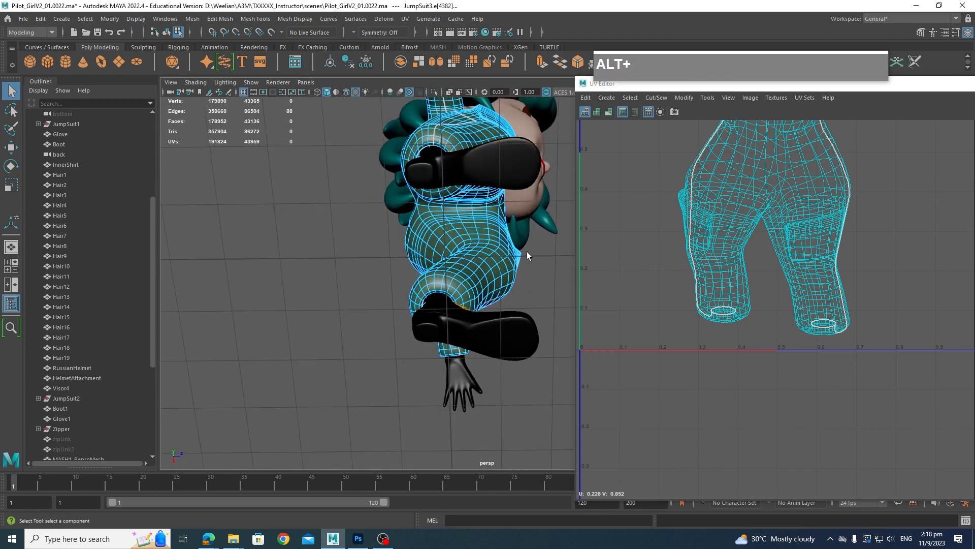
right_click(463, 203)
scroll(468, 233, up, 3)
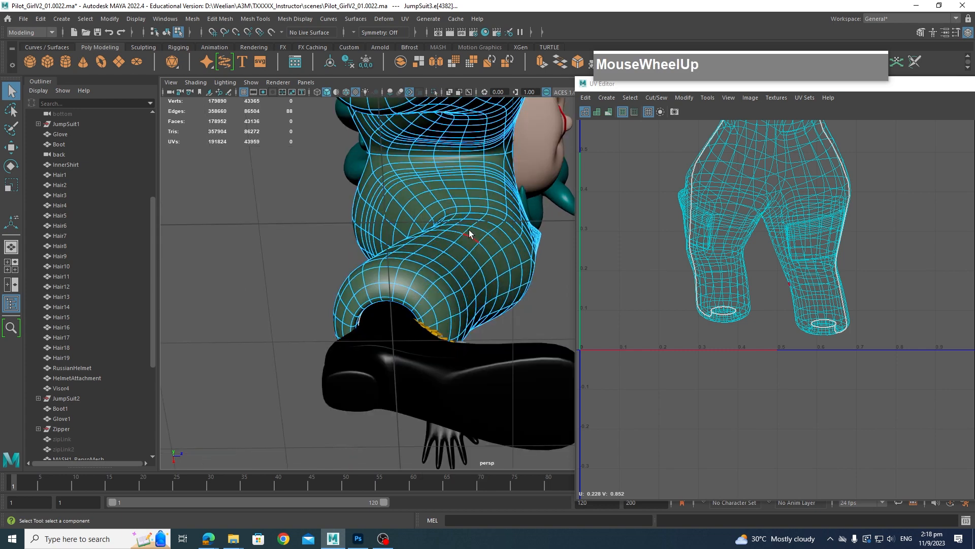
double_click(471, 204)
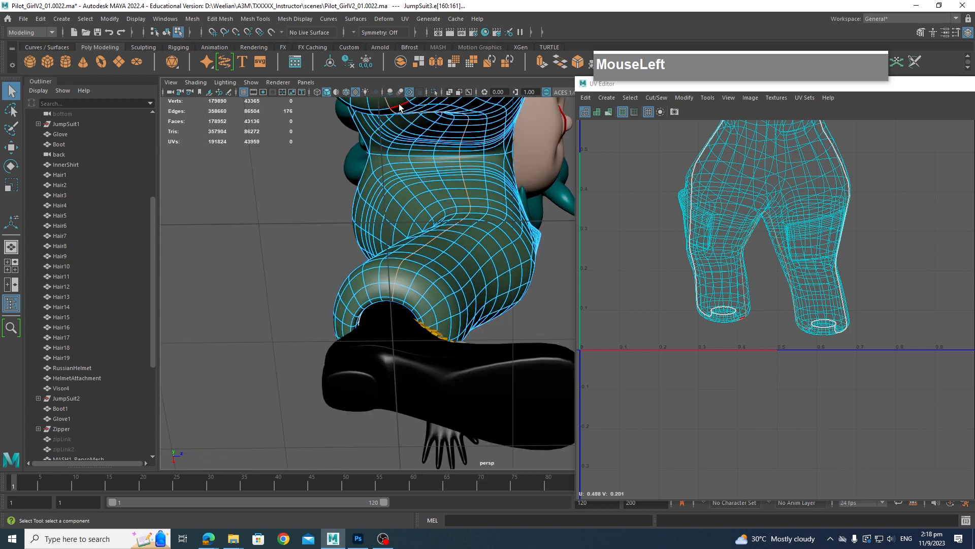
alt+drag(405, 116, 417, 169)
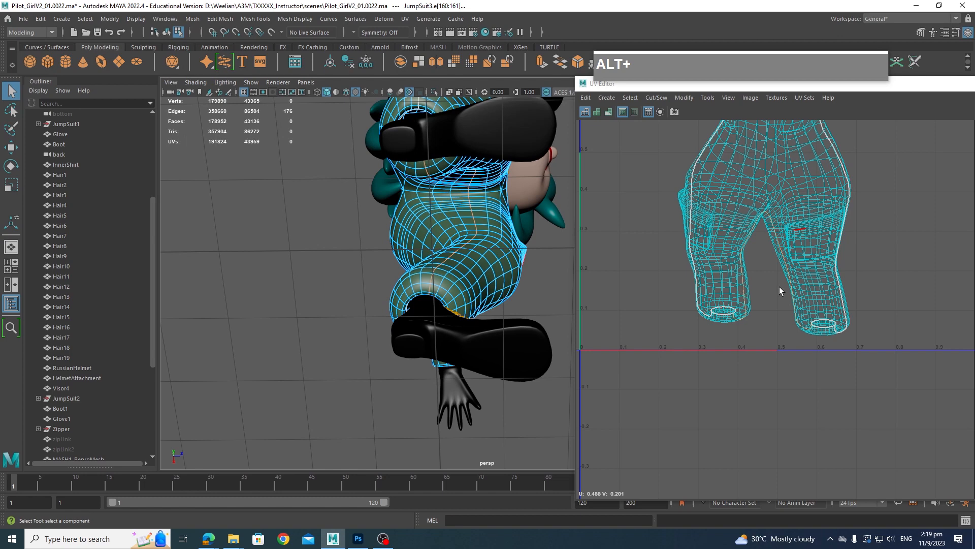
key(shift+x)
Select the whole jumpsuit UV shell and move its centre to about U 0.547, V 0.43
alt+middle_drag(788, 239, 819, 321)
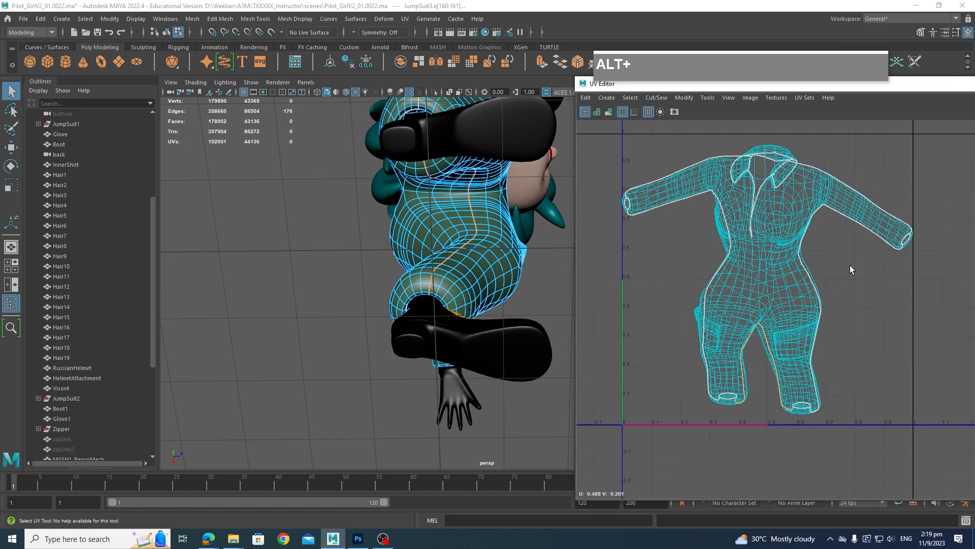
mouse_move(857, 275)
alt+mouse_down()
mouse_move(845, 270)
mouse_move(856, 266)
alt+mouse_up()
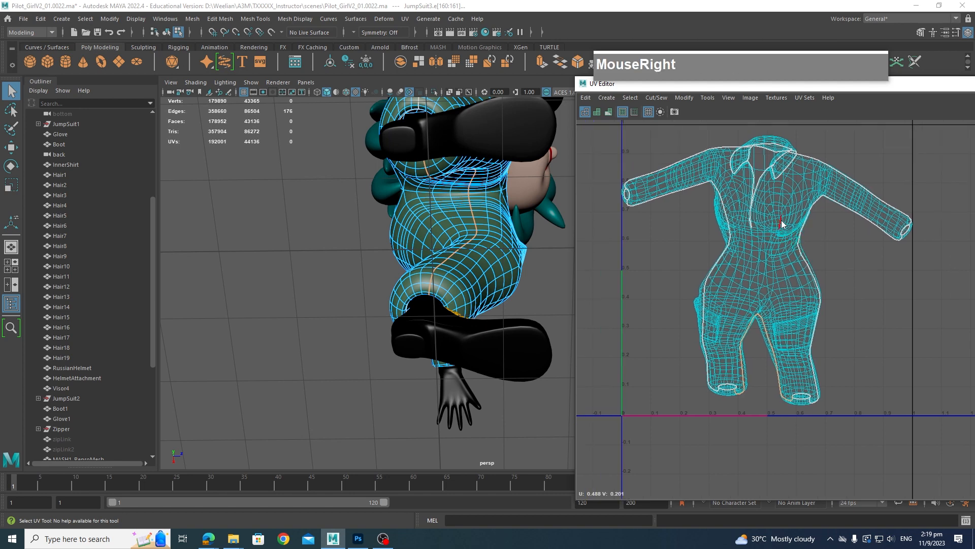
right_drag(781, 224, 774, 275)
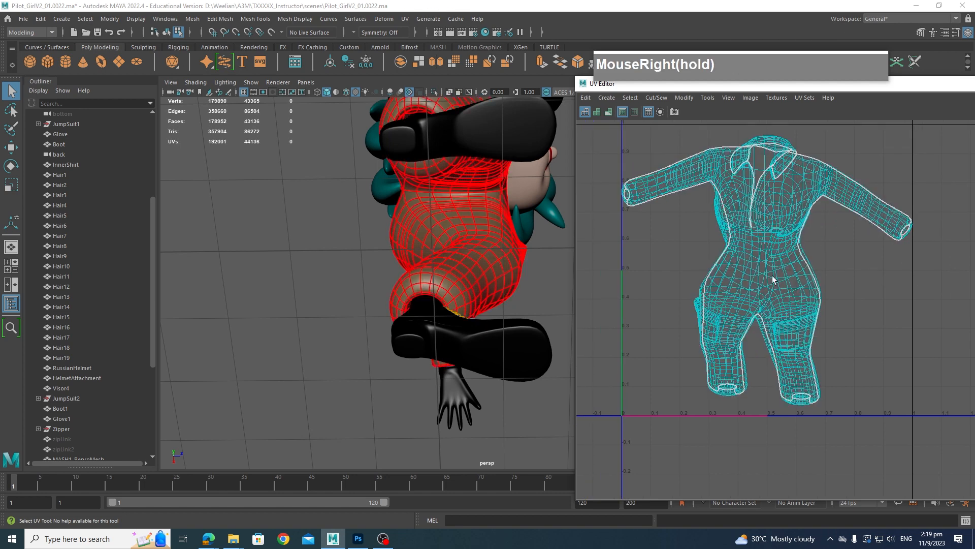
click(761, 299)
key(w)
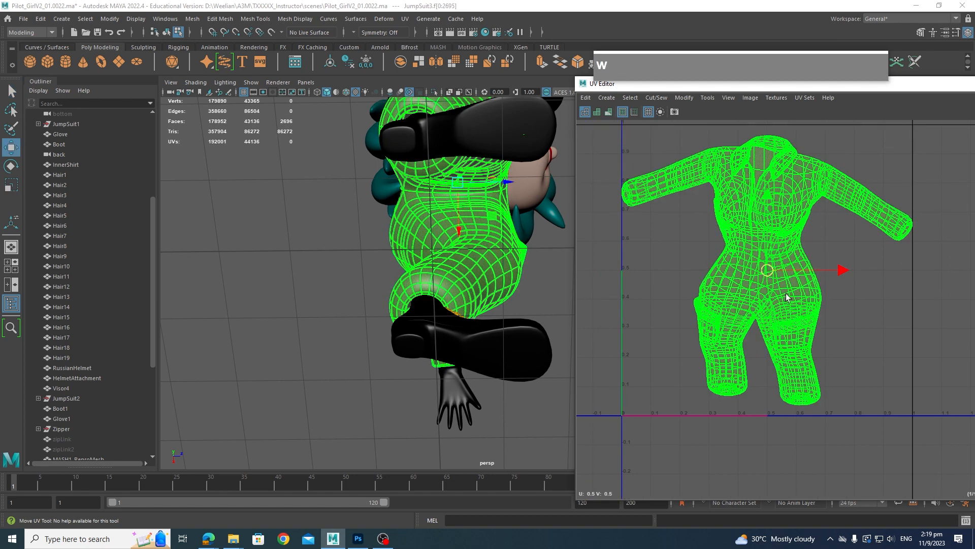
drag(773, 272, 787, 293)
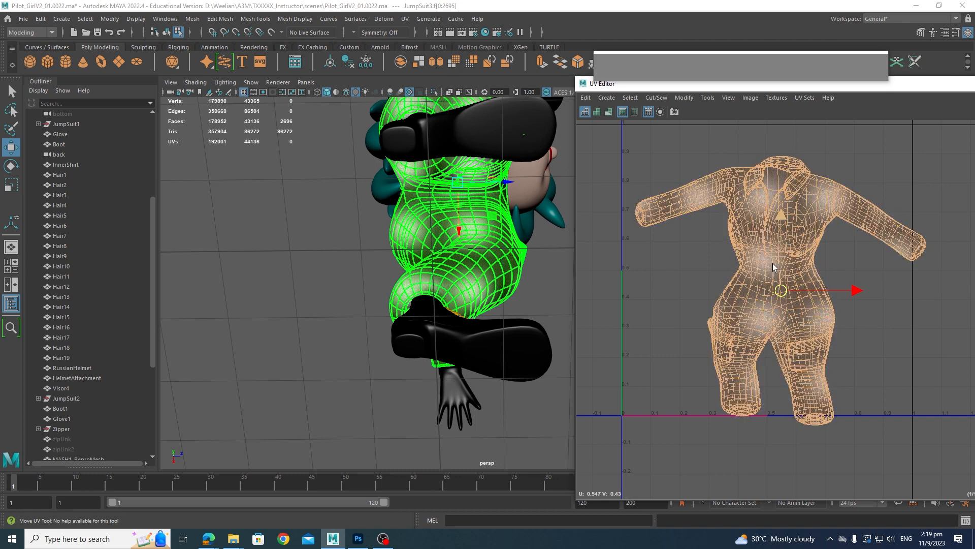
Examine the jumpsuit's side seam, upper back and the underside of the collar up close for edges still needing a cut
alt+drag(503, 273, 505, 323)
alt+middle_drag(505, 323, 508, 409)
alt+drag(508, 408, 496, 302)
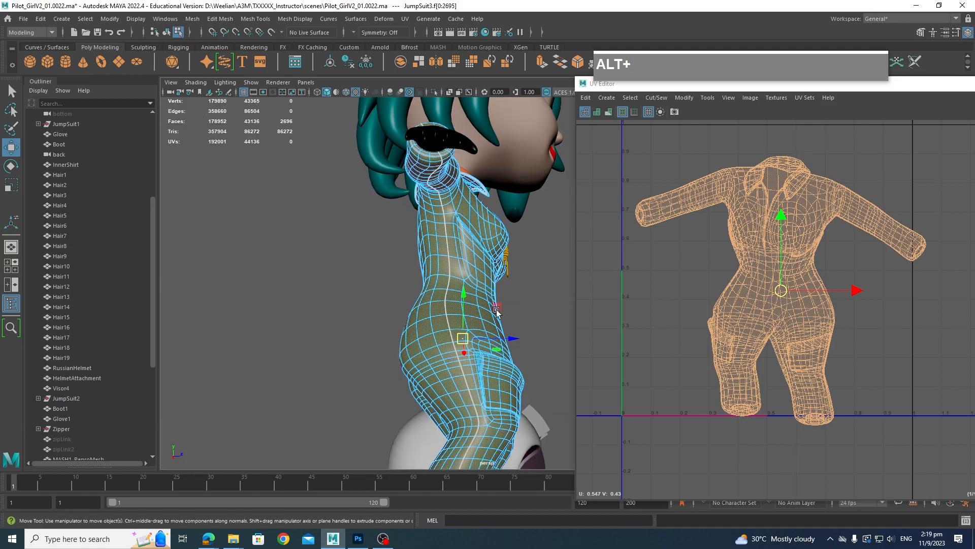
scroll(496, 300, up, 3)
alt+middle_drag(496, 300, 488, 330)
alt+drag(489, 330, 468, 272)
scroll(475, 359, up, 3)
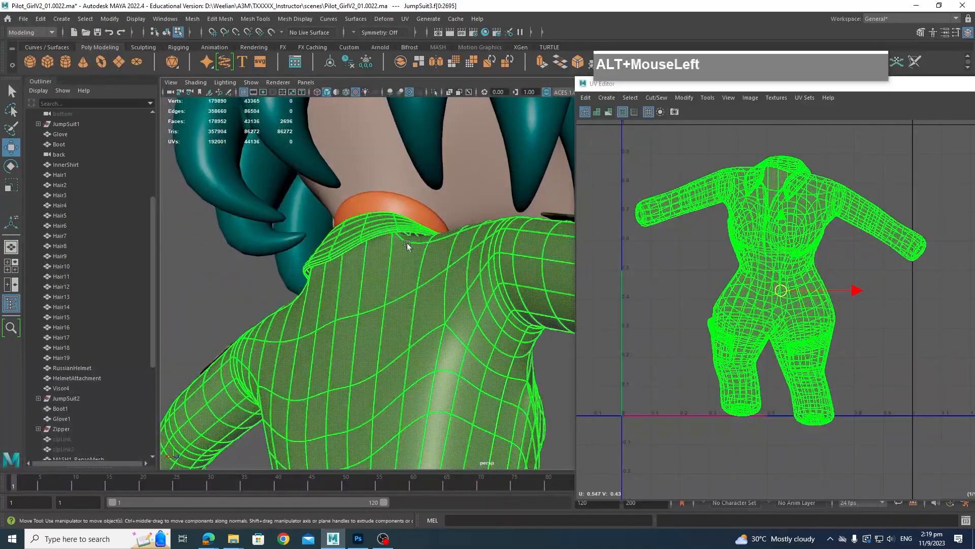
alt+drag(407, 243, 297, 296)
scroll(447, 302, up, 3)
mouse_move(447, 302)
alt+mouse_down()
mouse_move(425, 298)
mouse_move(540, 352)
mouse_move(565, 310)
mouse_move(420, 329)
mouse_move(484, 306)
mouse_move(569, 315)
mouse_move(608, 334)
mouse_move(472, 287)
mouse_move(449, 305)
alt+mouse_up()
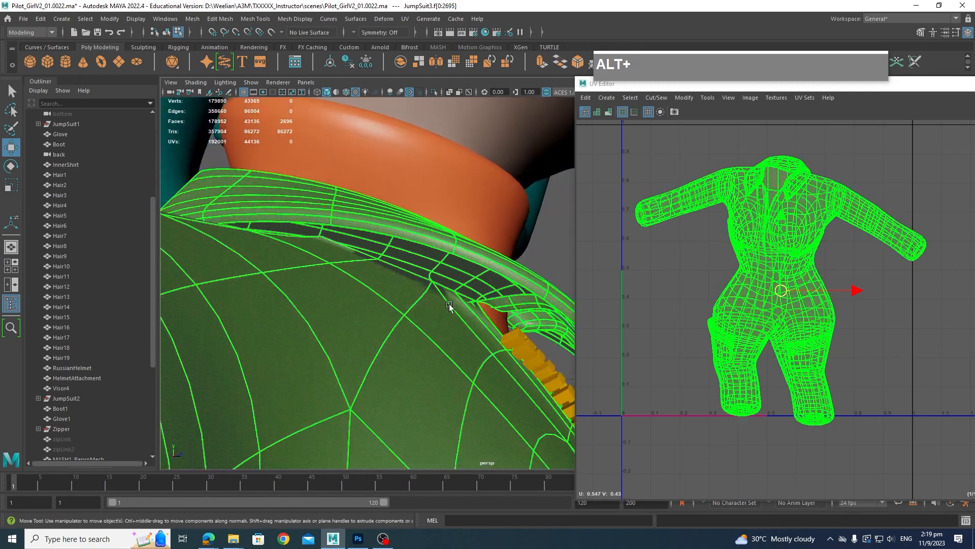
Display the model in wireframe to inspect the edges where the collar meets the neckline and zipper
right_drag(449, 291, 447, 231)
mouse_move(442, 297)
alt+mouse_down()
mouse_move(479, 303)
mouse_move(441, 307)
mouse_move(463, 328)
mouse_move(582, 333)
mouse_move(446, 334)
alt+mouse_up()
key(4)
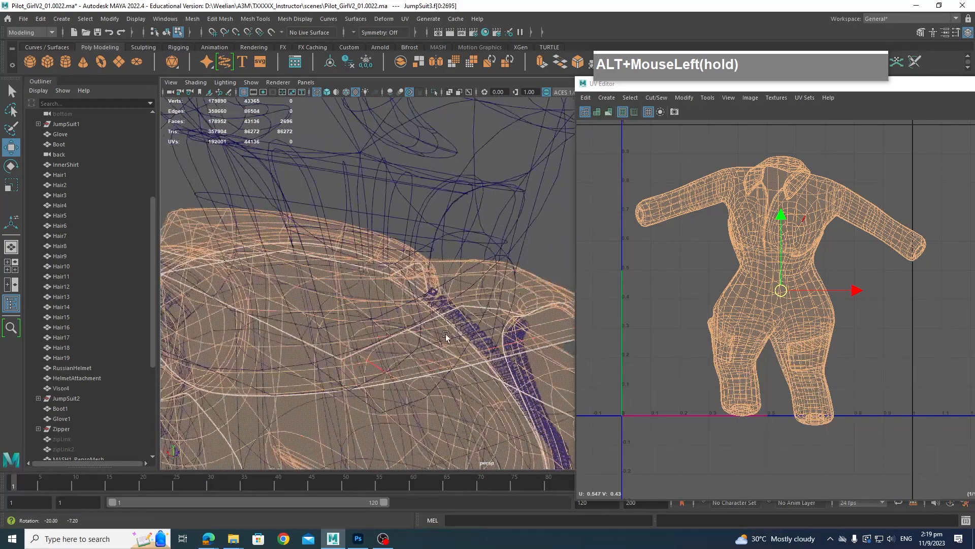
Examine the jumpsuit's collar in the UV layout up close to see which borders are cut and which still connect
click(850, 266)
alt+middle_drag(843, 239, 829, 349)
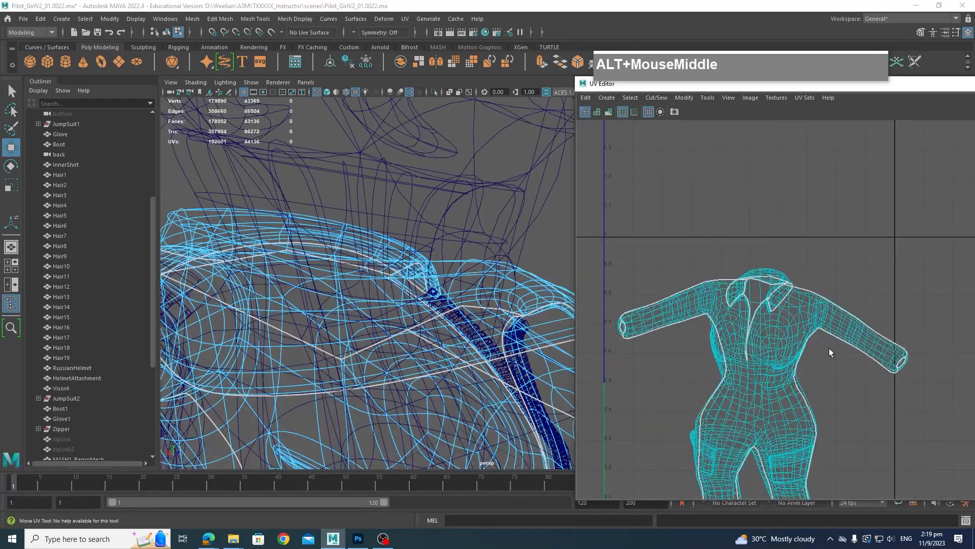
scroll(829, 349, up, 3)
alt+middle_drag(766, 296, 697, 383)
scroll(824, 363, up, 2)
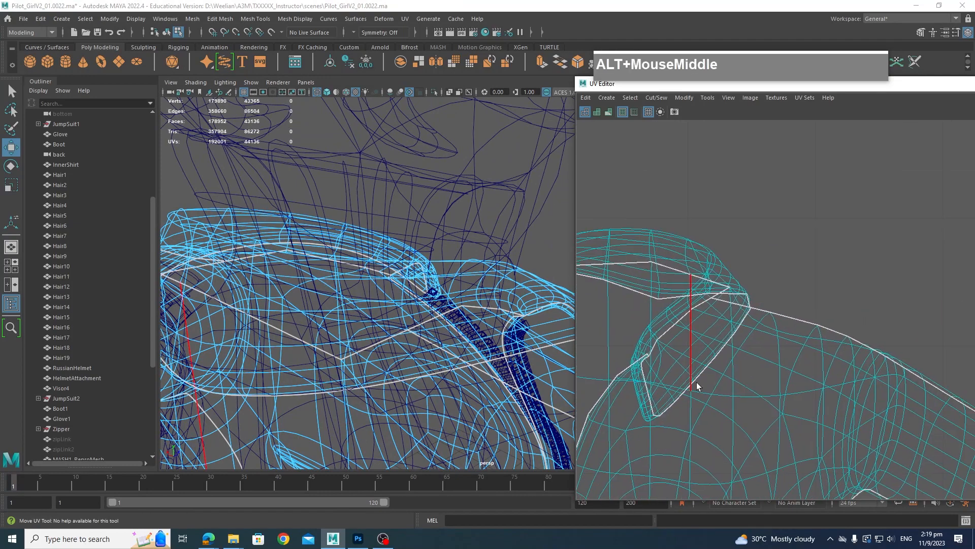
alt+drag(764, 388, 769, 390)
alt+drag(713, 372, 762, 330)
right_drag(758, 280, 728, 206)
click(880, 200)
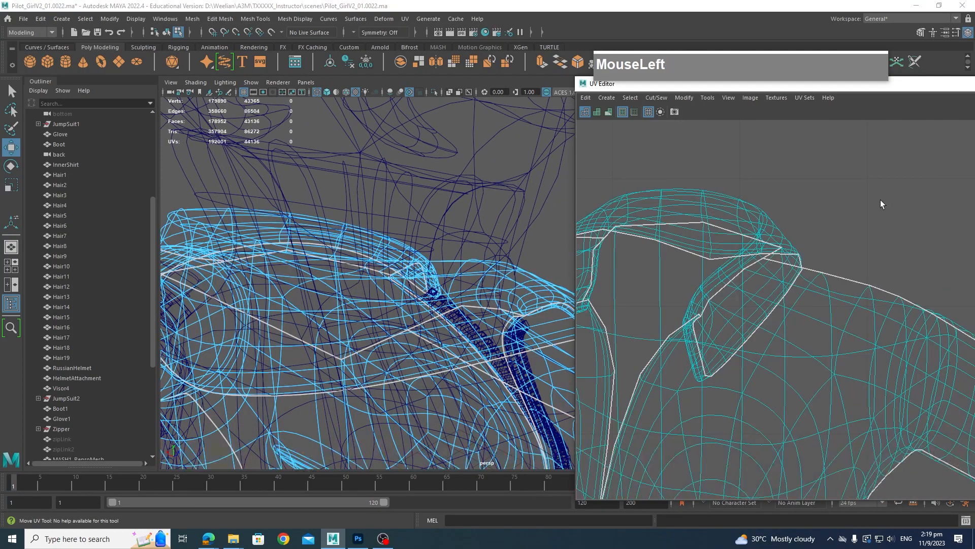
alt+drag(878, 224, 846, 224)
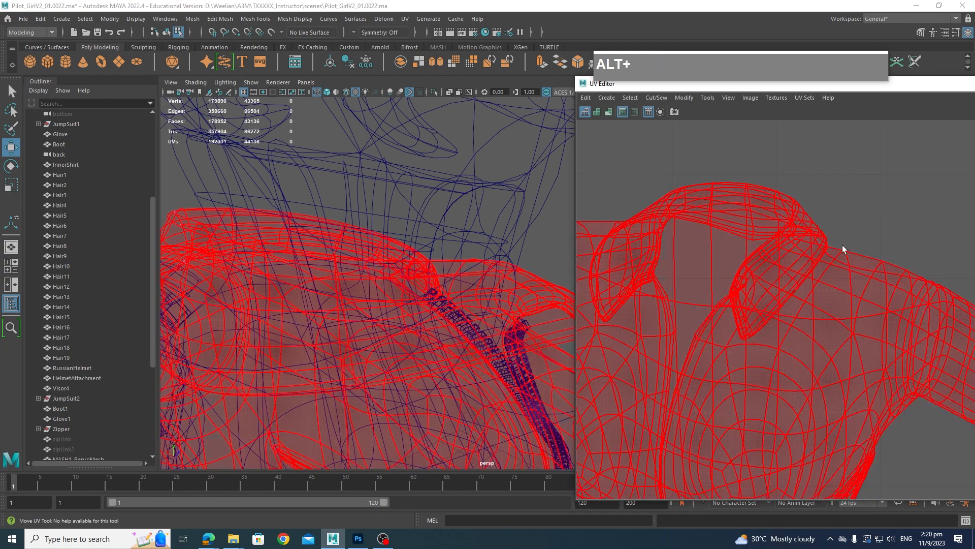
Review the jumpsuit's torso, sleeve and hip UV borders, and inspect where the collar corner meets the shoulder
scroll(842, 299, down, 2)
alt+middle_drag(861, 353, 864, 226)
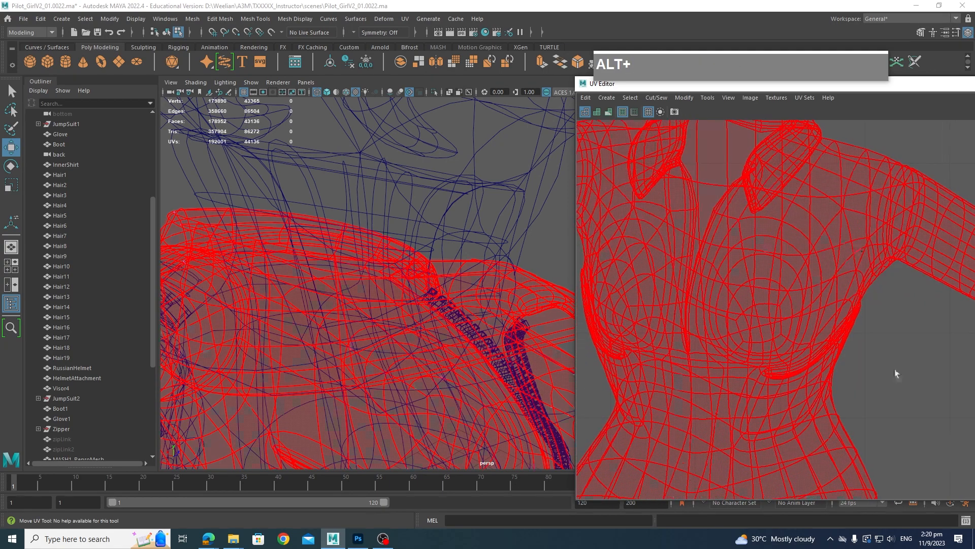
scroll(941, 433, down, 2)
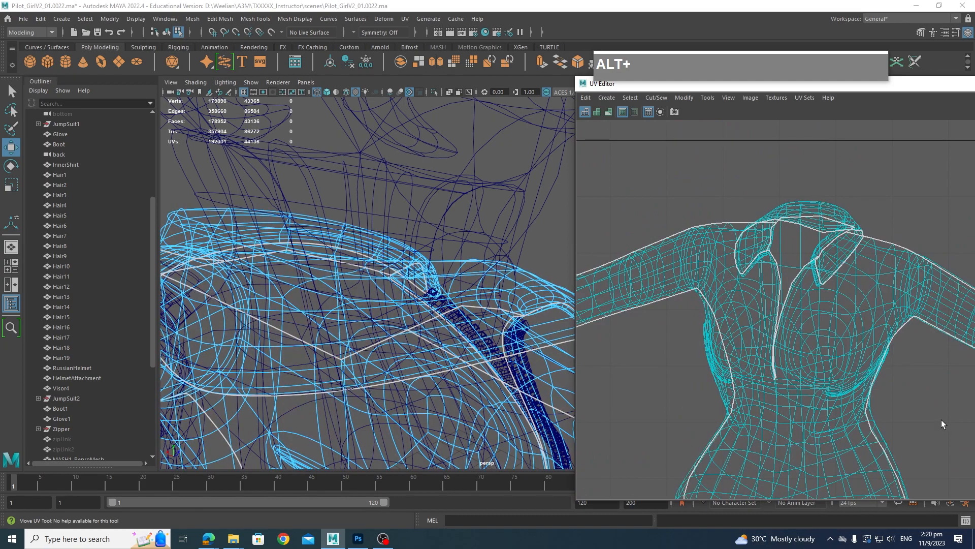
alt+middle_drag(940, 419, 871, 407)
scroll(870, 359, down, 2)
alt+middle_drag(871, 360, 842, 350)
scroll(915, 386, up, 2)
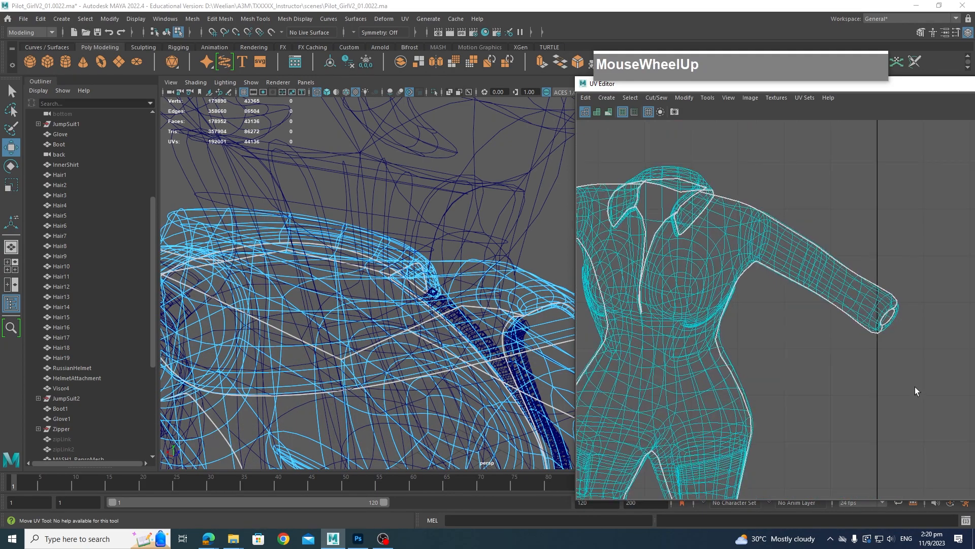
alt+middle_drag(916, 386, 909, 419)
scroll(921, 396, up, 2)
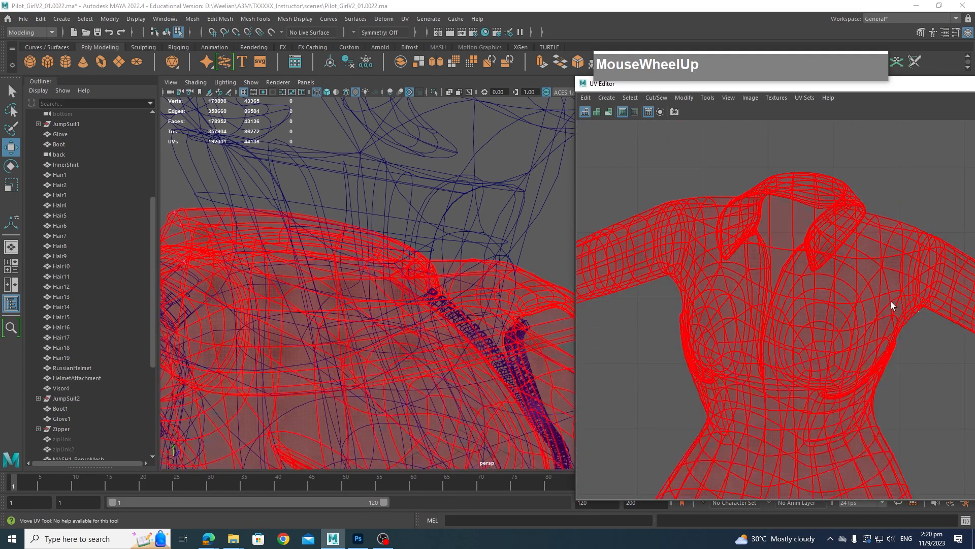
scroll(942, 162, up, 2)
alt+click(941, 163)
scroll(940, 162, up, 2)
scroll(940, 166, up, 2)
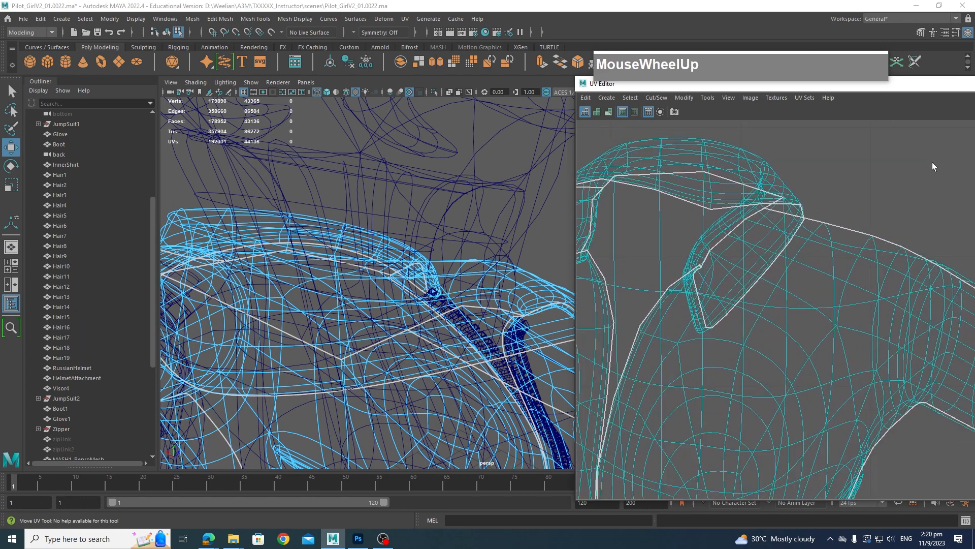
alt+middle_drag(932, 162, 949, 183)
scroll(959, 206, up, 2)
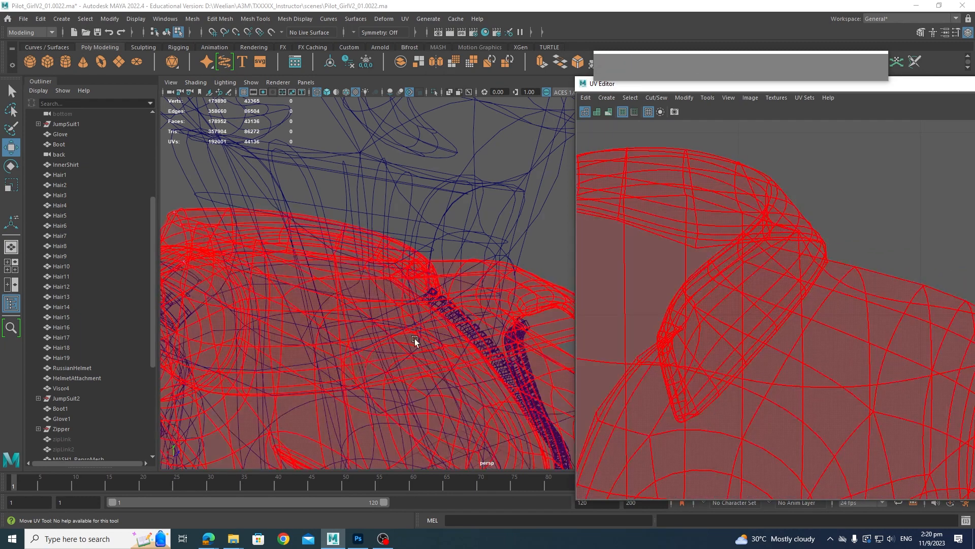
Cut the UVs along the edge loop around the collar's upper fold, separating the outer collar from the neckband
scroll(415, 338, down, 3)
scroll(765, 353, down, 1)
scroll(773, 346, down, 2)
click(829, 200)
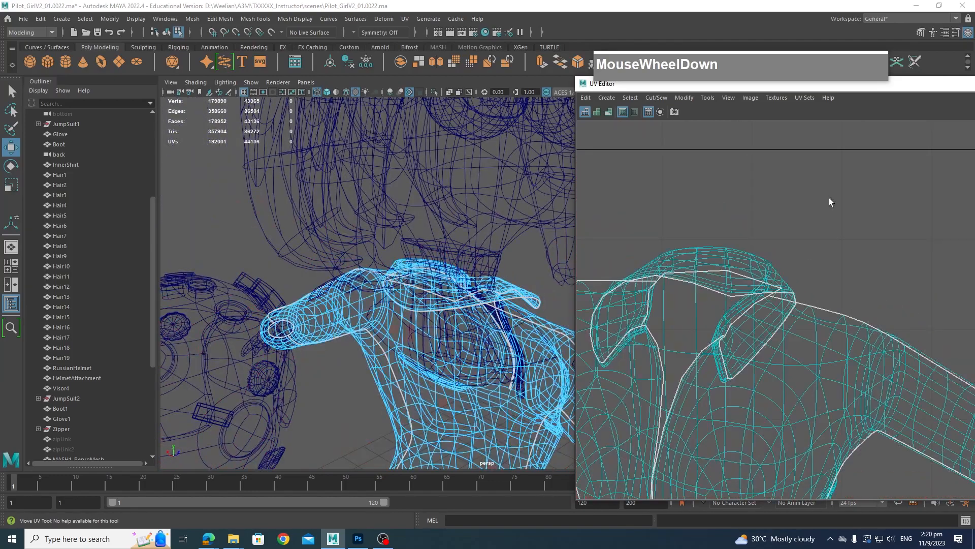
scroll(833, 219, up, 1)
alt+middle_drag(833, 219, 883, 167)
scroll(698, 236, up, 1)
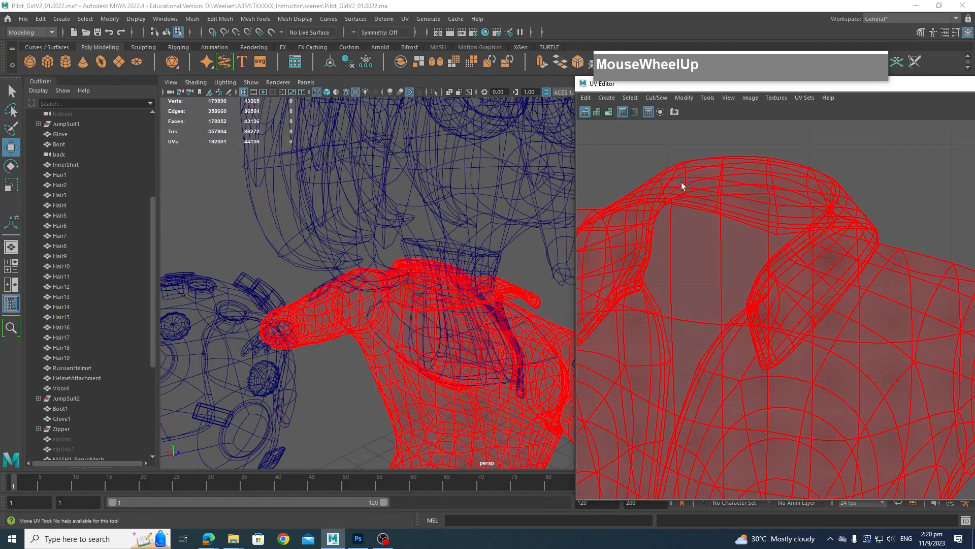
right_drag(822, 176, 845, 154)
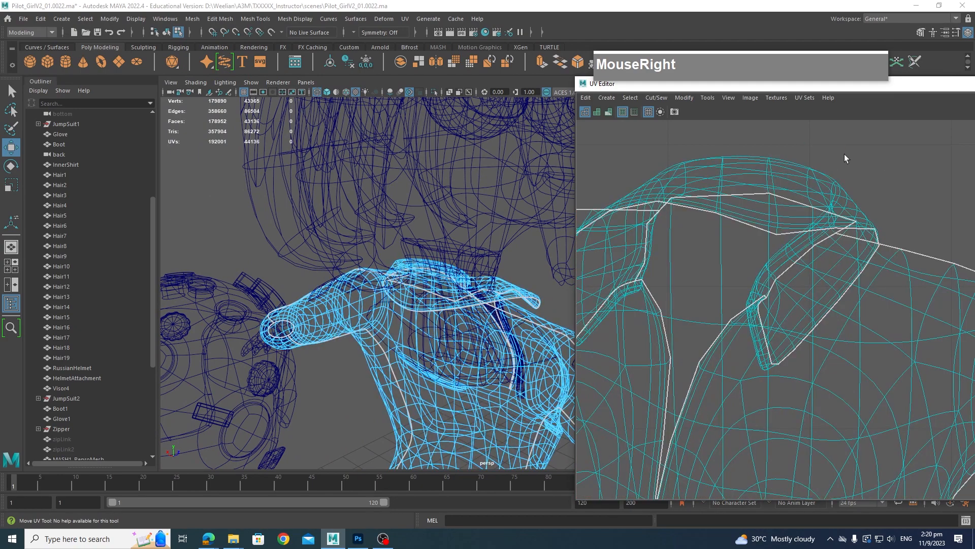
click(840, 195)
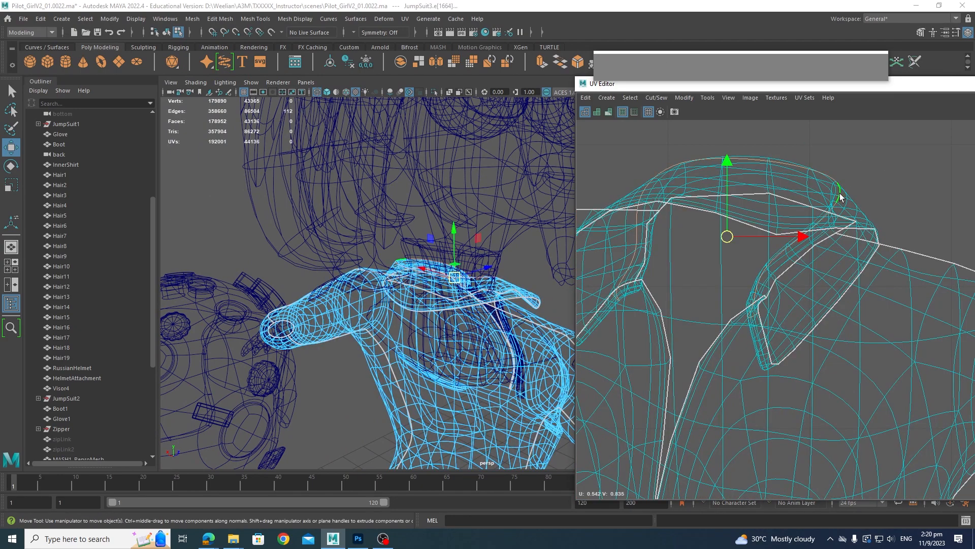
key(shift+x)
scroll(881, 203, down, 3)
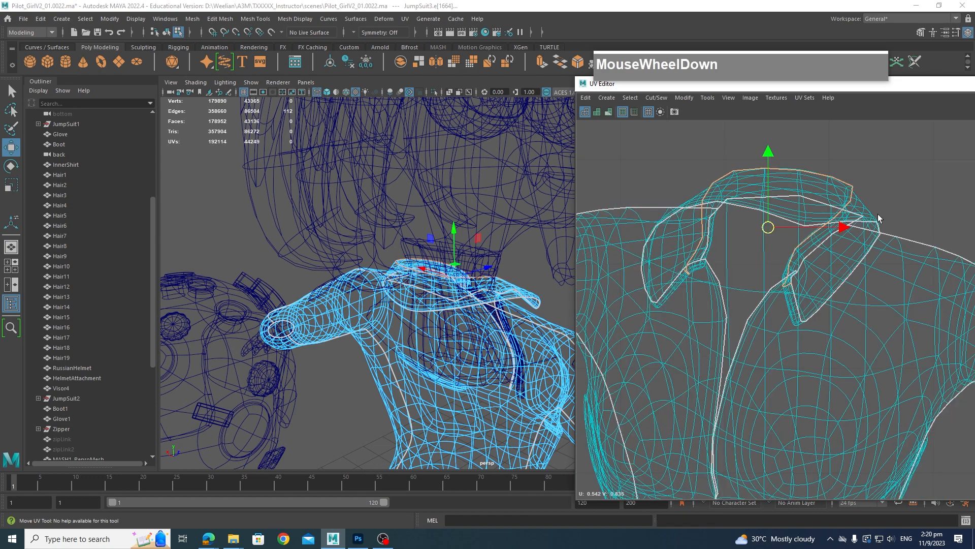
Select the outer collar's UV shell and move it above the shoulder to about U 0.67, V 0.923
right_drag(876, 205, 874, 233)
right_drag(880, 184, 835, 172)
right_click(879, 188)
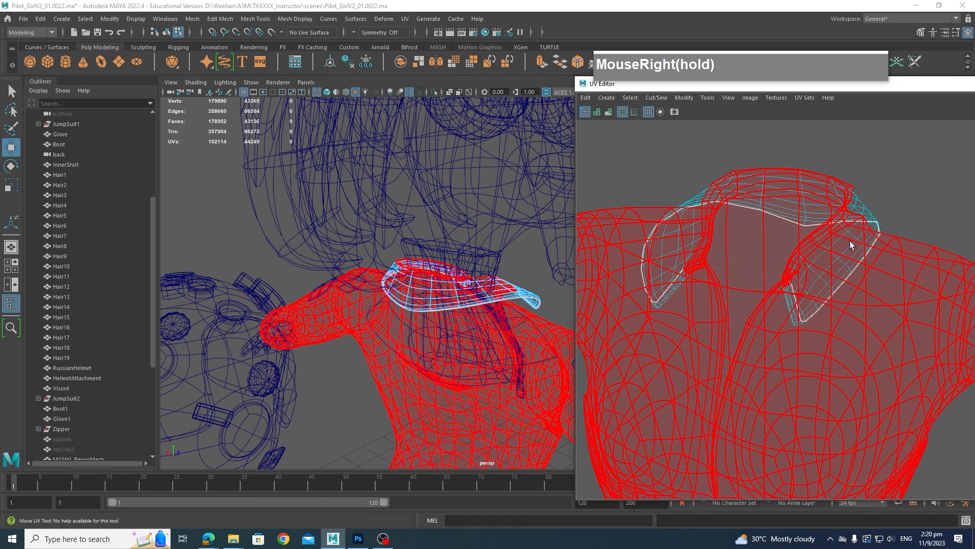
click(874, 222)
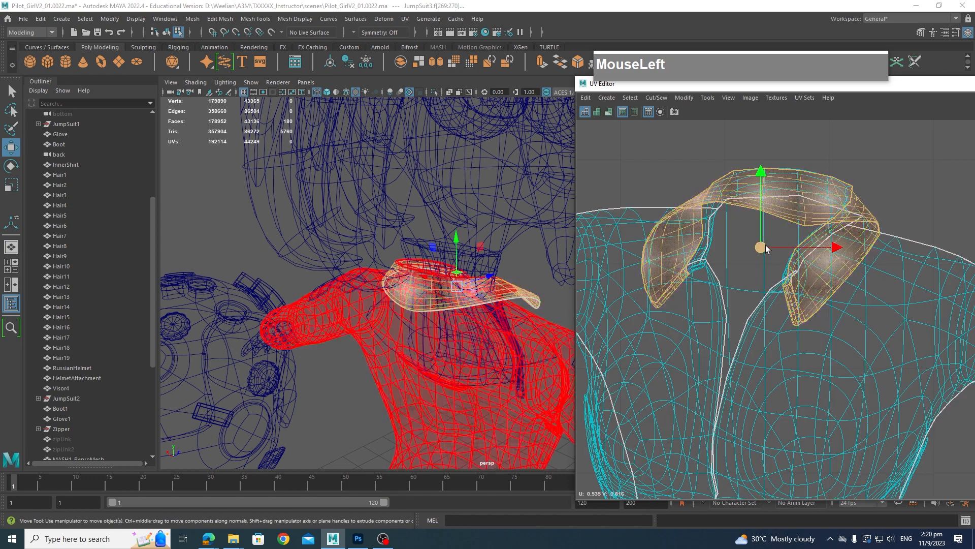
drag(870, 226, 901, 135)
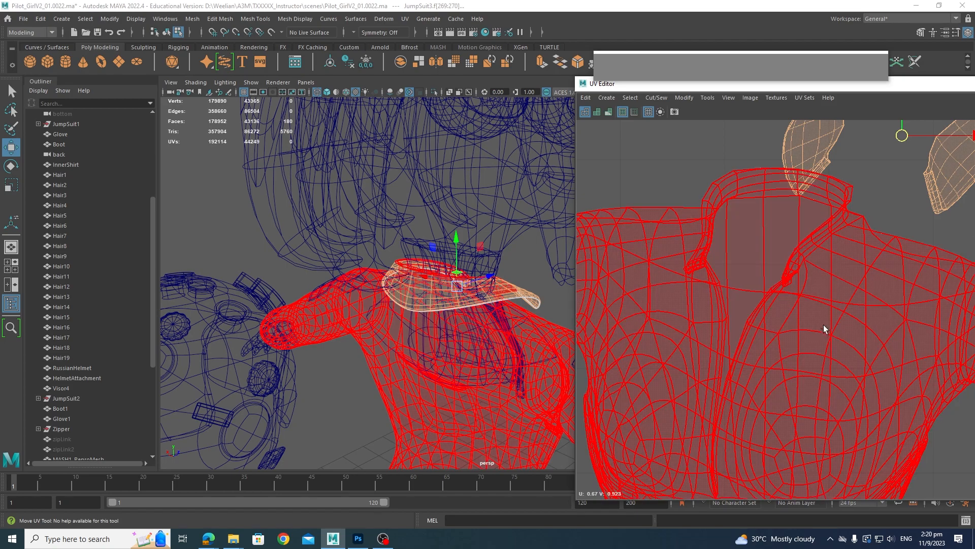
Cut the UVs along the edge loop at the base of the neckband where it joins the jumpsuit's body
scroll(863, 249, down, 3)
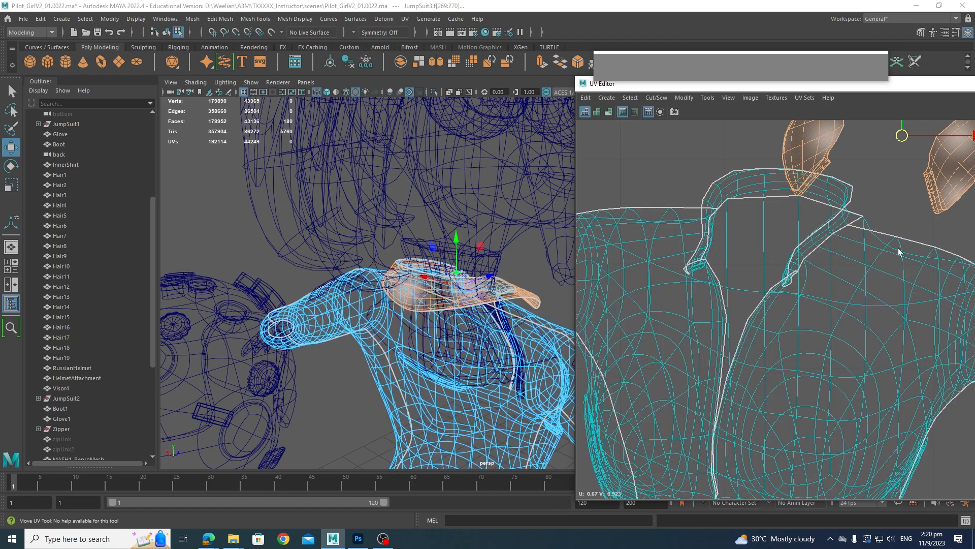
scroll(858, 225, up, 2)
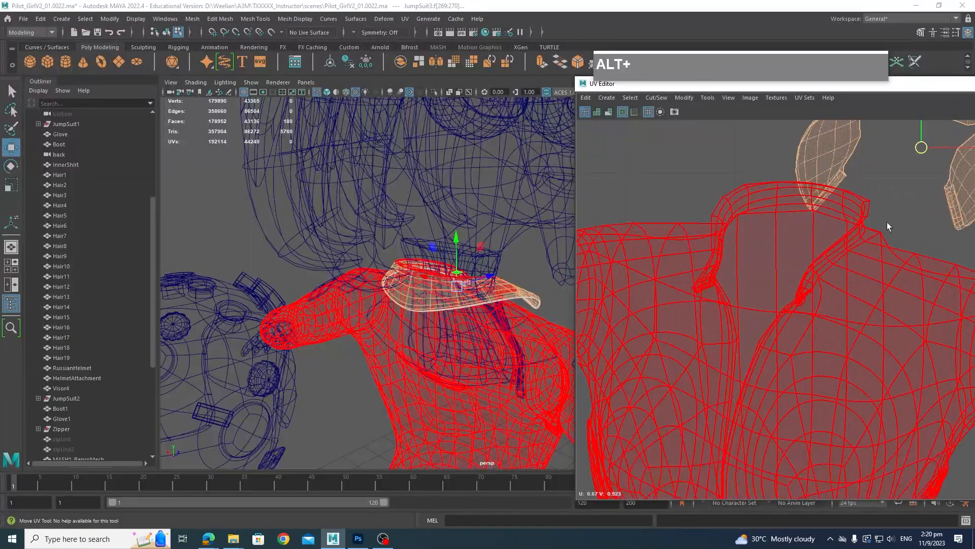
alt+drag(886, 222, 871, 224)
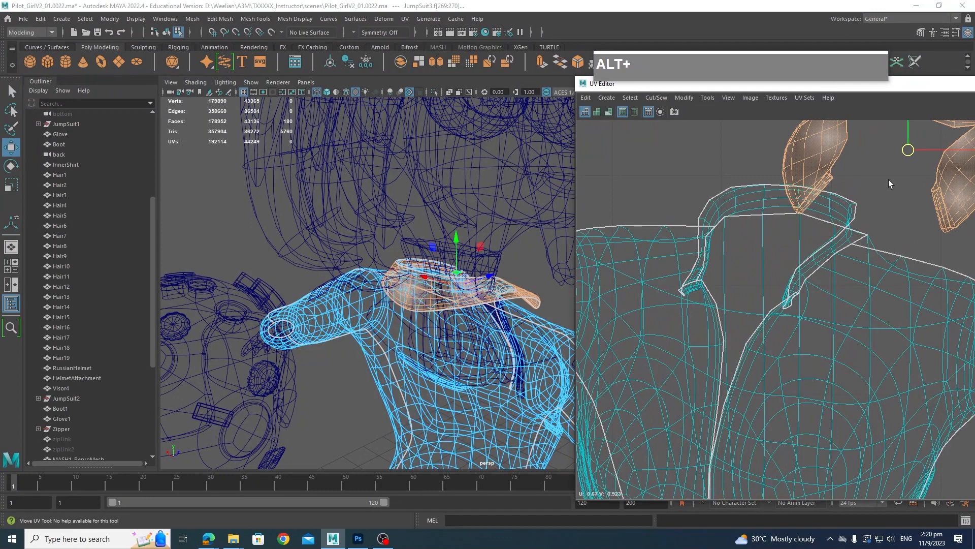
scroll(889, 183, up, 5)
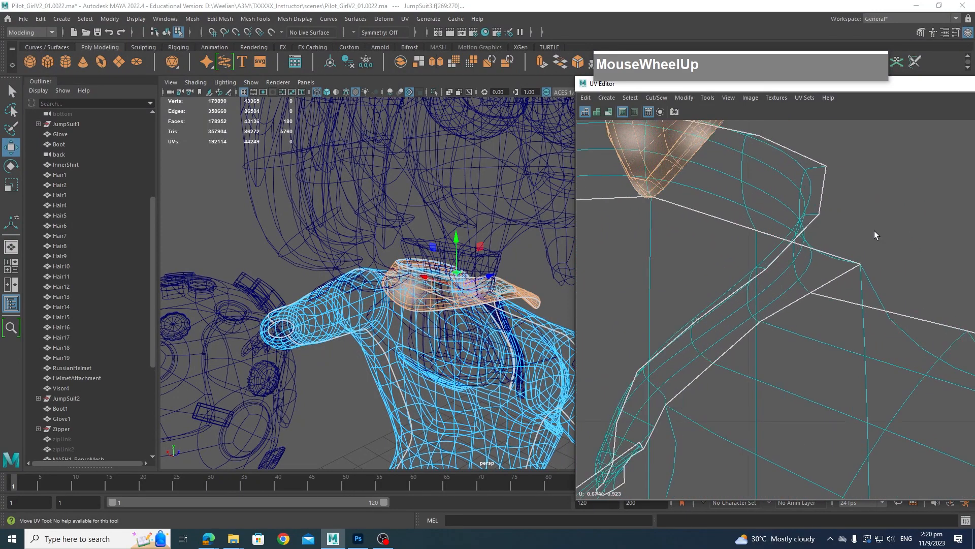
alt+middle_drag(873, 231, 925, 230)
right_click(871, 248)
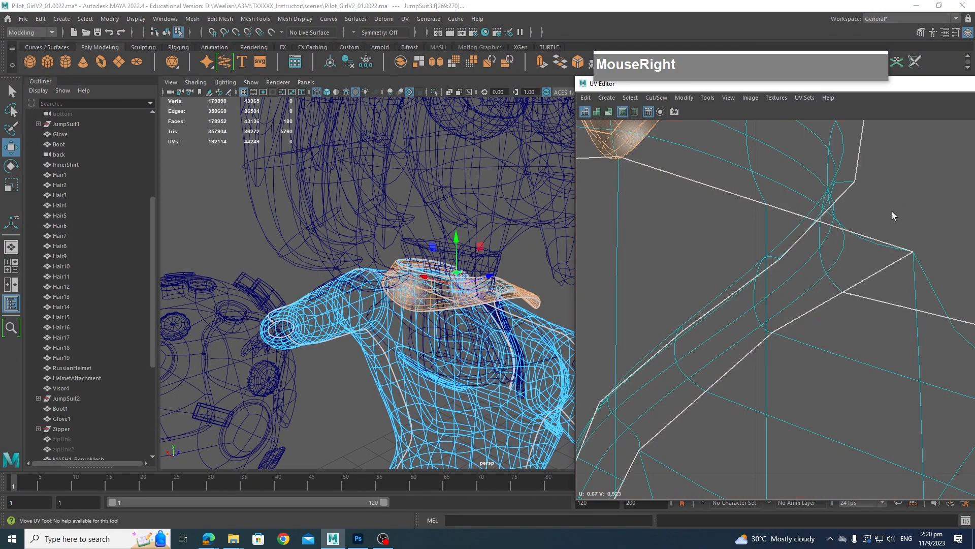
click(791, 193)
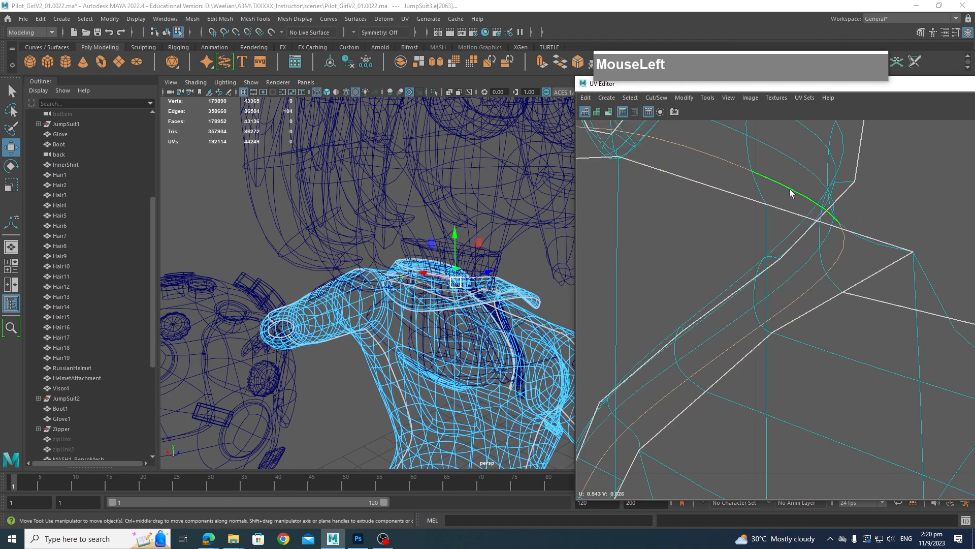
scroll(812, 203, down, 3)
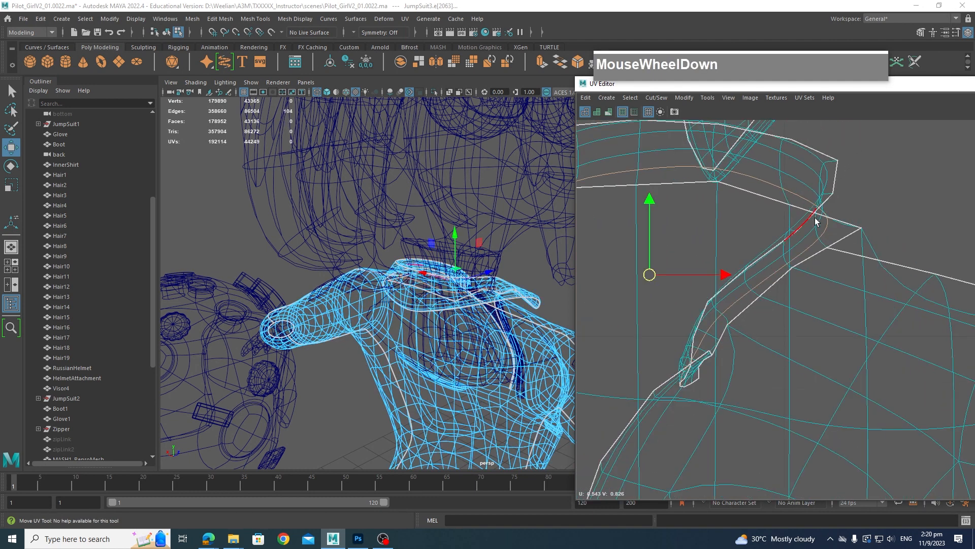
scroll(816, 220, down, 4)
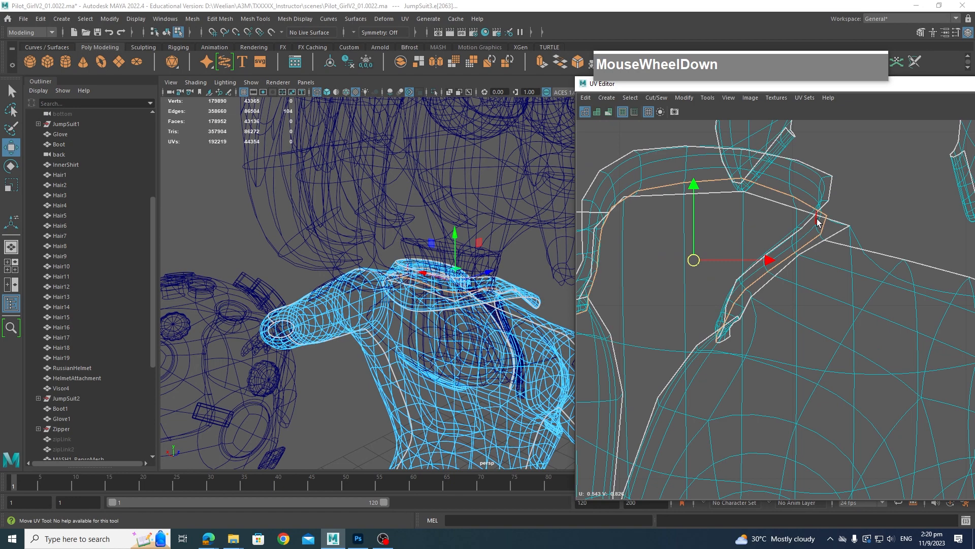
Select the neckband's UV shell and move it above the neckline to about U 0.539, V 0.955
right_drag(816, 218, 811, 186)
click(826, 187)
scroll(826, 187, down, 3)
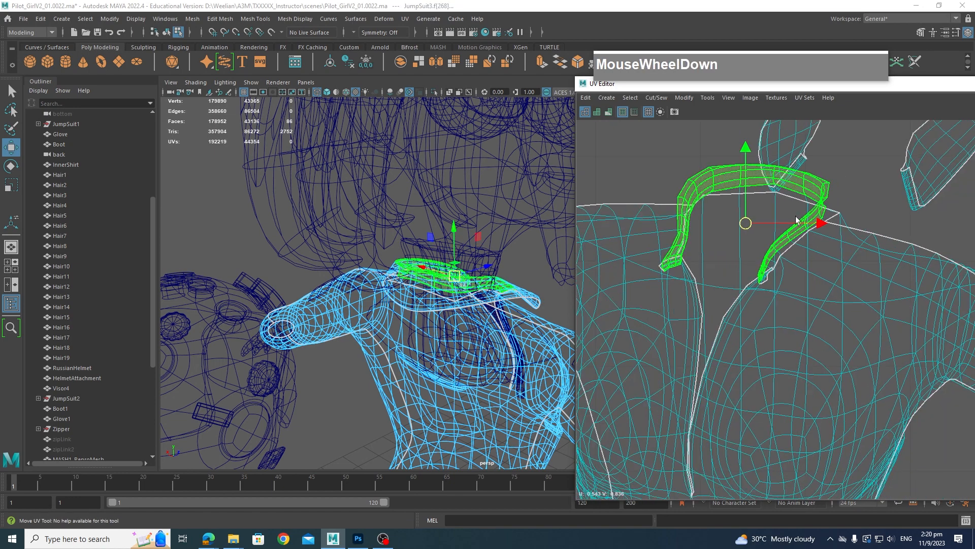
drag(744, 221, 745, 94)
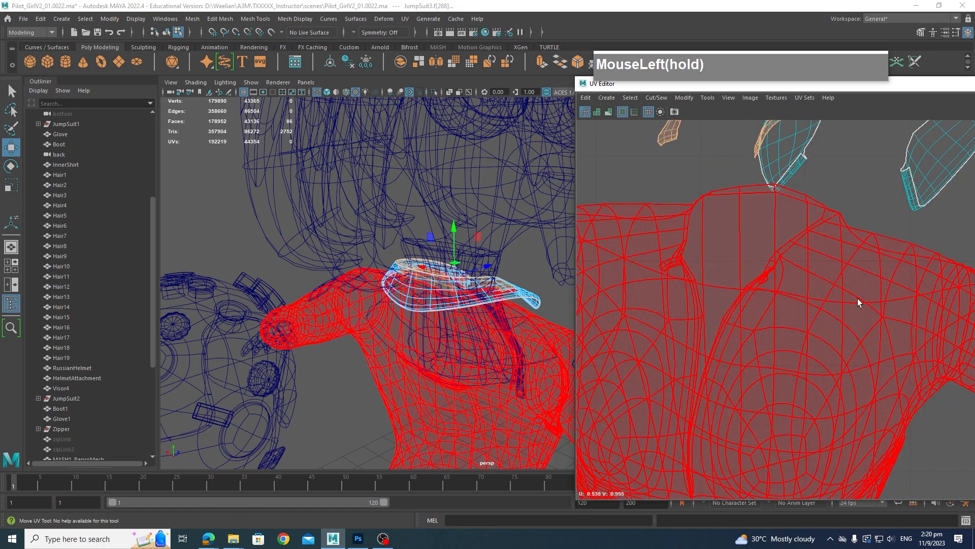
Cut the UVs along the centre-front edge line from the bottom of the zipper opening down to the crotch
scroll(942, 434, down, 4)
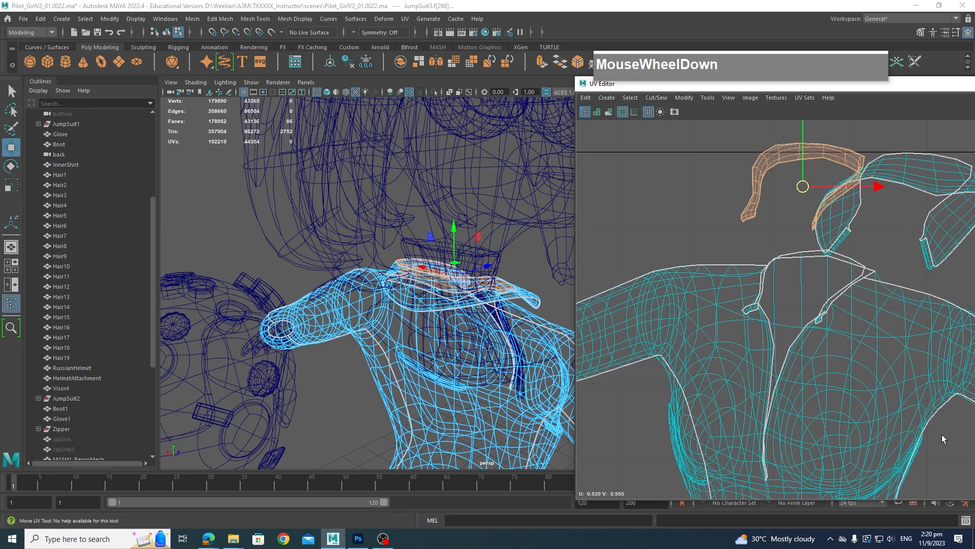
alt+middle_drag(941, 436, 920, 235)
scroll(928, 316, down, 2)
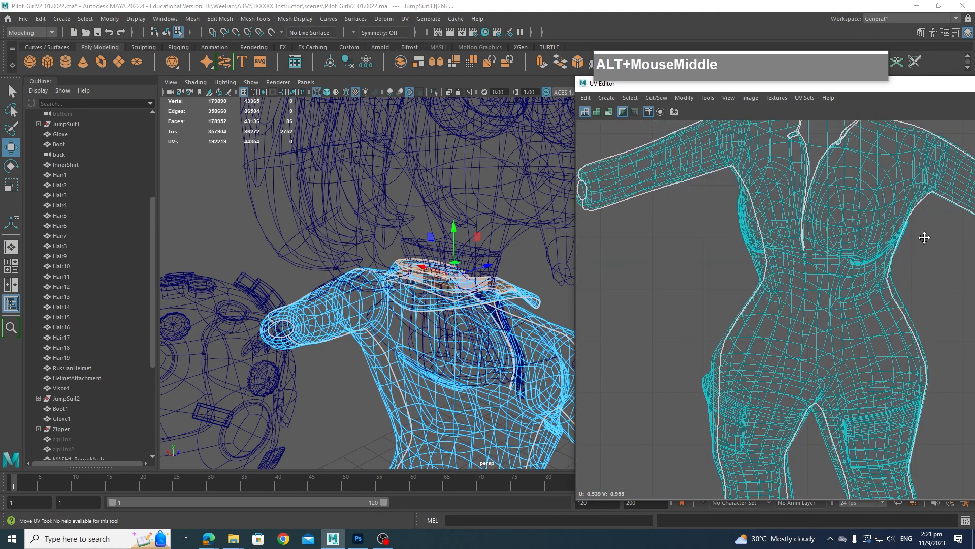
alt+middle_drag(833, 273, 829, 275)
right_drag(837, 268, 842, 243)
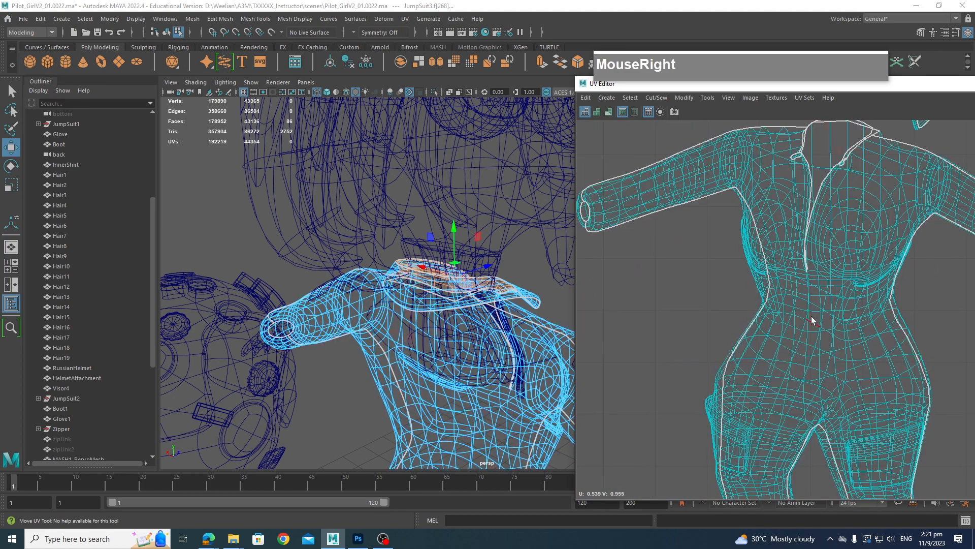
double_click(809, 321)
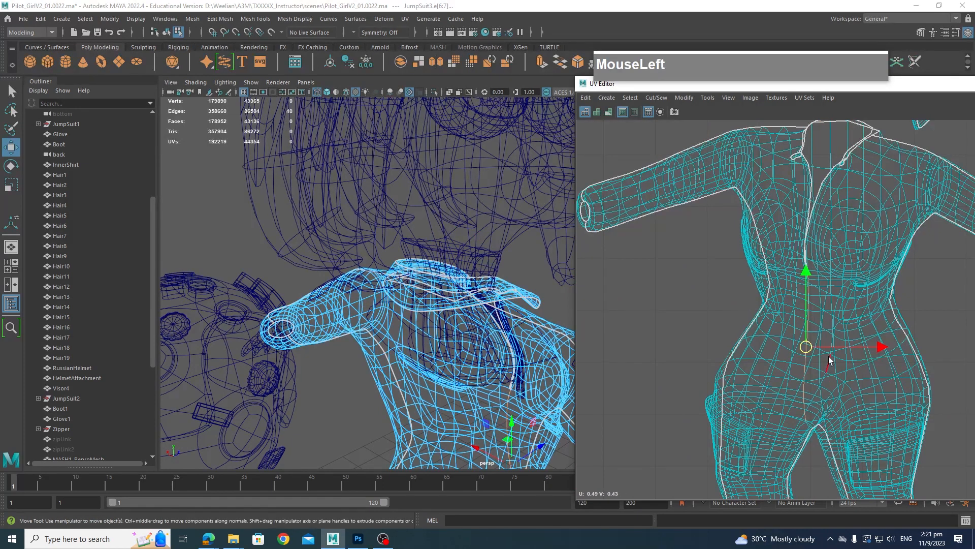
Cut the UVs along the centre-back edge line from the neckline through the seat to the crotch
double_click(846, 129)
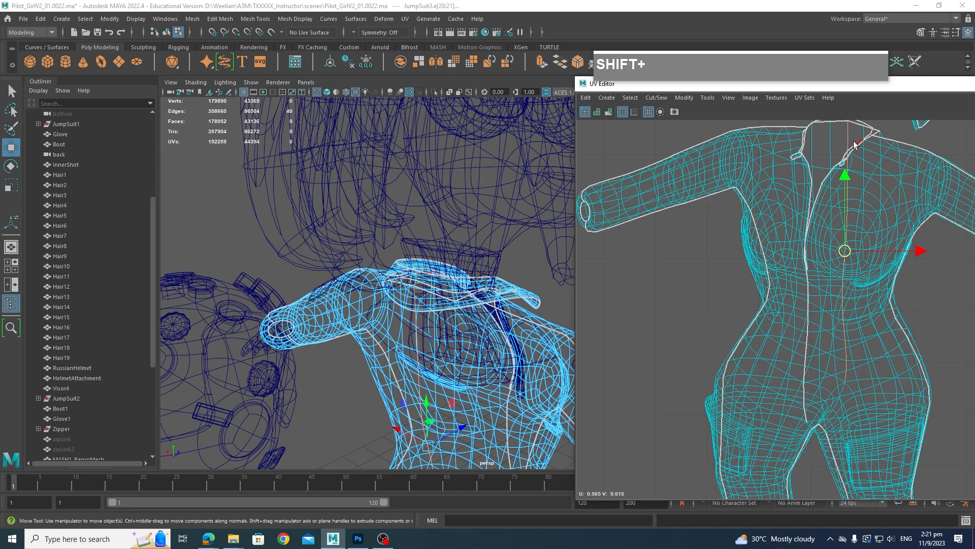
double_click(843, 391)
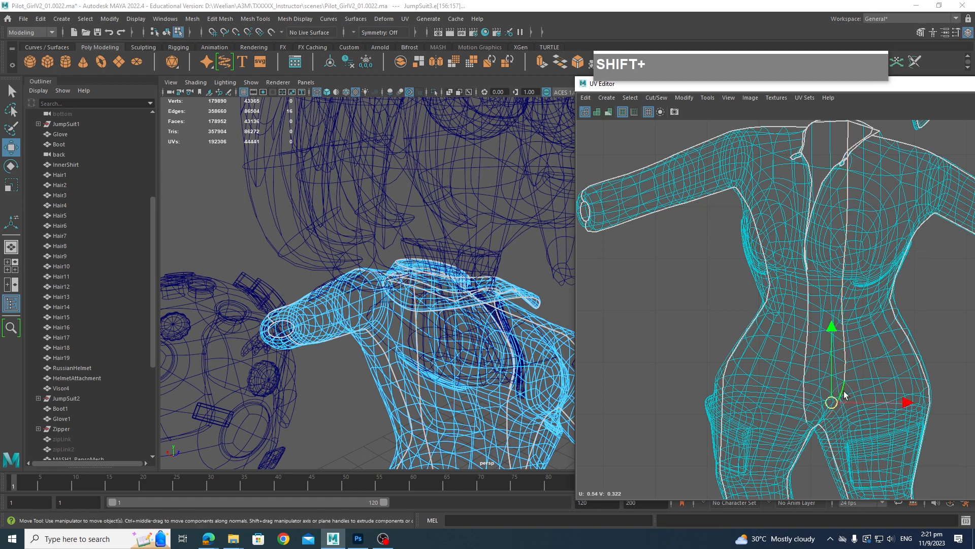
key(shift+x)
Cut the UVs along the remaining centre edges through the crotch where the front and back seams meet
double_click(809, 427)
scroll(792, 304, down, 3)
alt+middle_drag(826, 361, 818, 318)
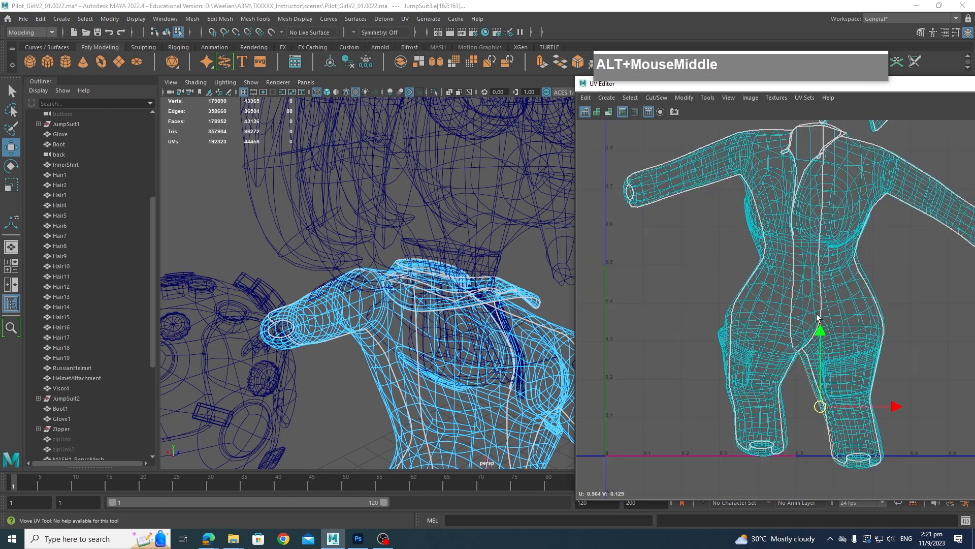
key(space)
mouse_move(816, 318)
mouse_down()
mouse_move(825, 308)
mouse_move(821, 316)
mouse_up()
alt+drag(379, 398, 503, 357)
click(504, 335)
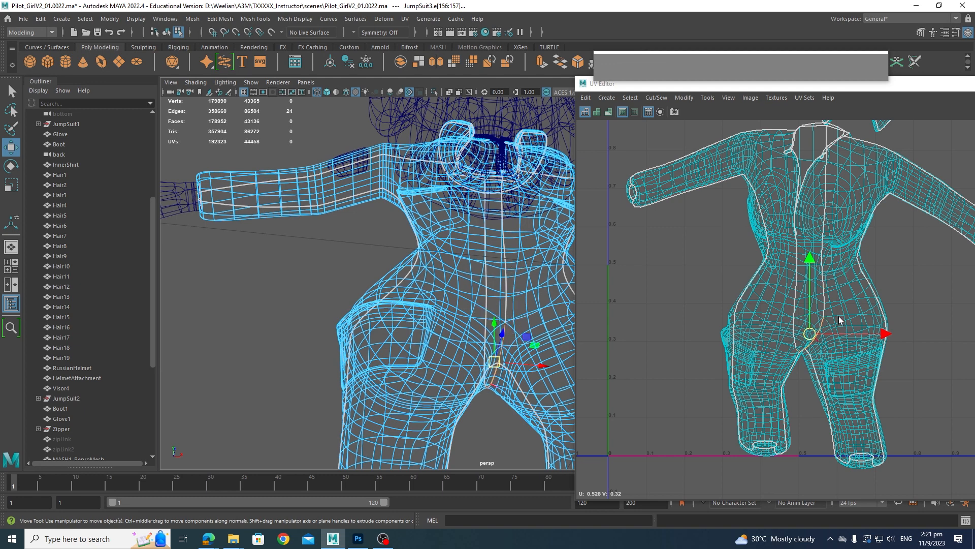
key(shift+x)
alt+middle_drag(842, 317, 741, 305)
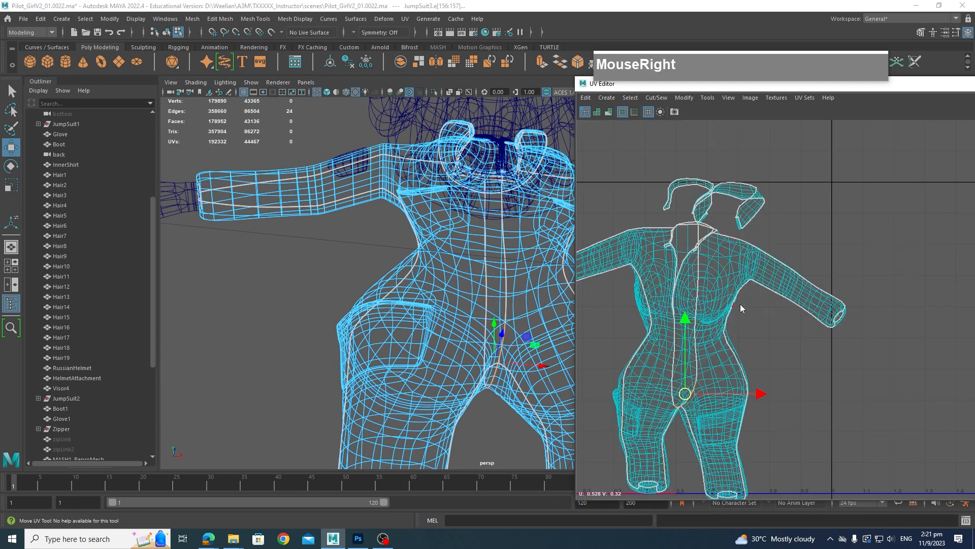
Examine the jumpsuit's UV shells around the neckline and collar, and check the seams on the model from the front
right_drag(741, 305, 740, 287)
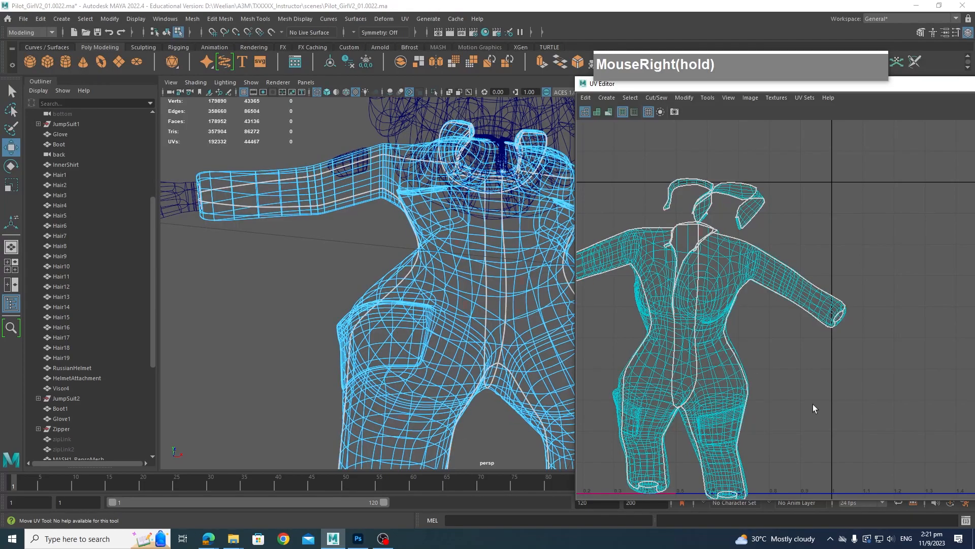
alt+middle_drag(815, 401, 888, 302)
scroll(843, 366, up, 3)
mouse_move(843, 366)
alt+middle_down()
mouse_move(852, 358)
mouse_move(839, 370)
alt+middle_up()
scroll(881, 330, up, 3)
scroll(839, 370, down, 3)
alt+middle_drag(871, 398, 830, 327)
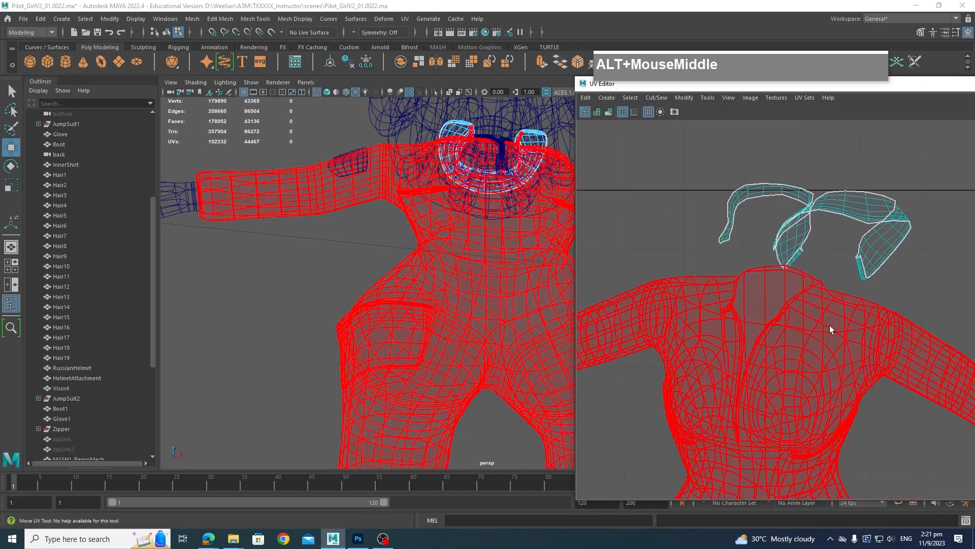
scroll(751, 320, up, 5)
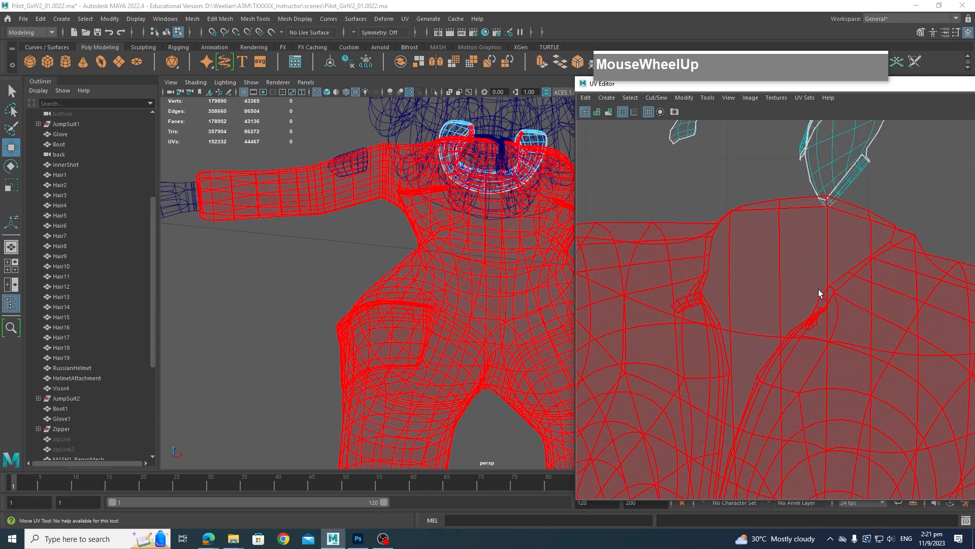
scroll(429, 276, down, 5)
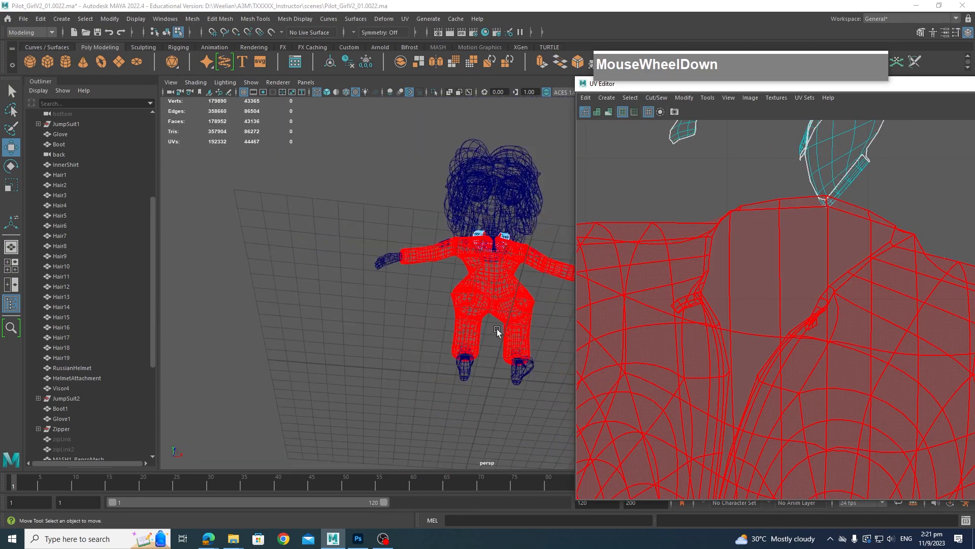
alt+drag(363, 308, 479, 333)
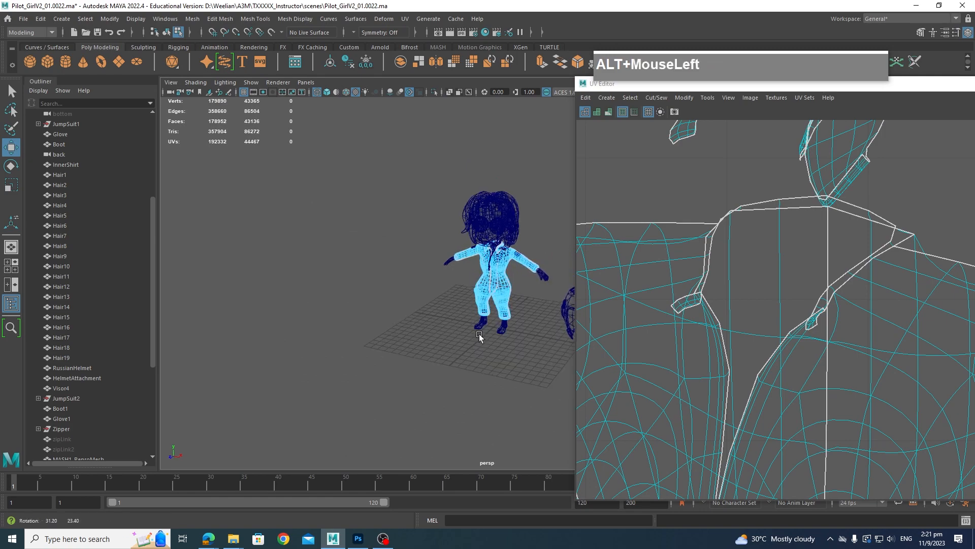
scroll(666, 331, up, 2)
scroll(774, 336, down, 2)
scroll(775, 336, down, 2)
alt+middle_drag(665, 339, 718, 310)
mouse_move(458, 288)
alt+middle_down()
mouse_move(350, 299)
mouse_move(454, 306)
alt+middle_up()
click(398, 303)
scroll(391, 300, up, 4)
alt+drag(454, 307, 503, 297)
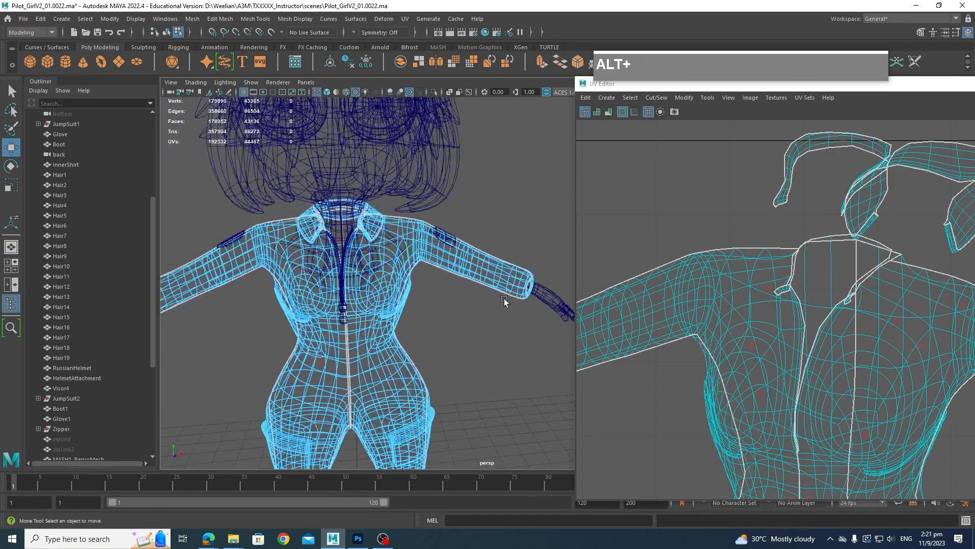
Cut the UVs along the edge loop around the armhole where the jumpsuit's left sleeve joins the shoulder
click(466, 231)
scroll(439, 252, up, 4)
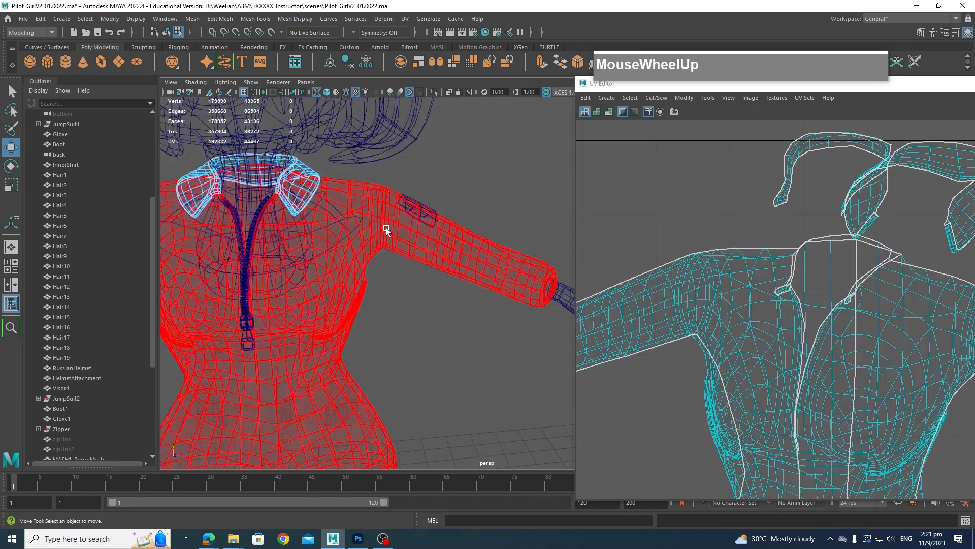
right_drag(391, 207, 390, 178)
scroll(385, 280, up, 3)
alt+middle_drag(325, 191, 412, 226)
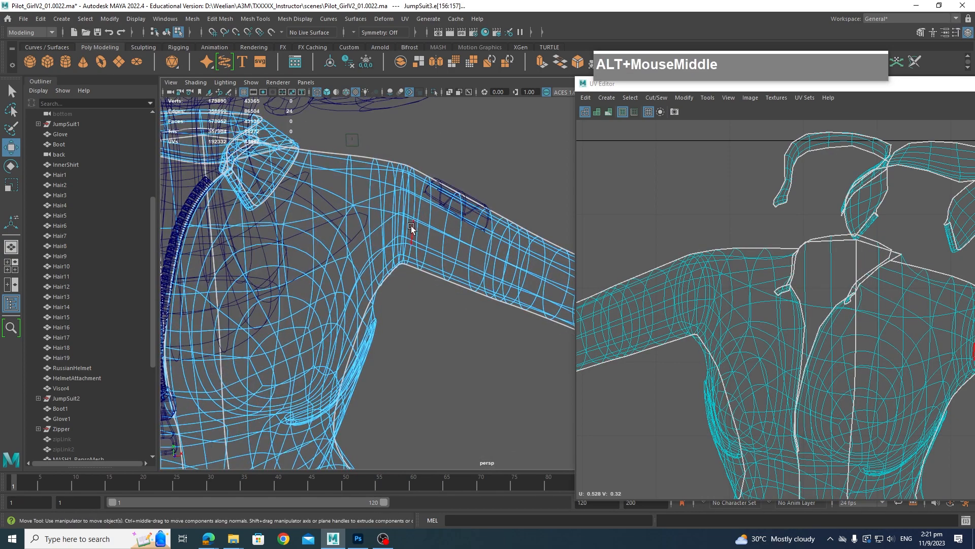
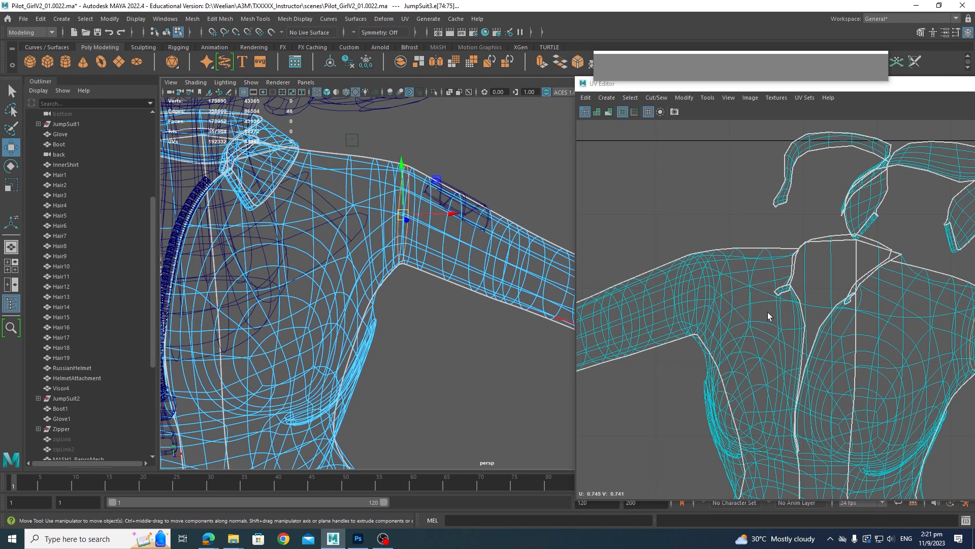
key(shift+x)
Select the left sleeve's UV shell and move it away from the body to about U 1.17, V 0.792
scroll(768, 312, down, 3)
alt+middle_drag(764, 310, 628, 243)
right_drag(784, 297, 784, 316)
right_drag(740, 284, 740, 284)
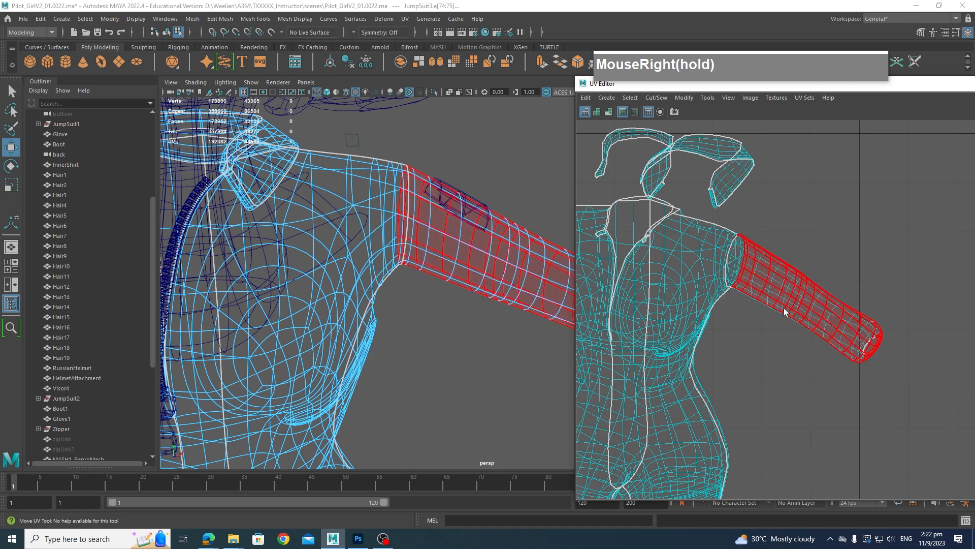
click(949, 409)
drag(826, 305, 942, 235)
Cut the UVs along the armhole edge loop where the jumpsuit's opposite sleeve joins the shoulder
scroll(827, 327, down, 1)
scroll(827, 328, down, 2)
alt+middle_drag(827, 327, 923, 331)
scroll(870, 323, up, 5)
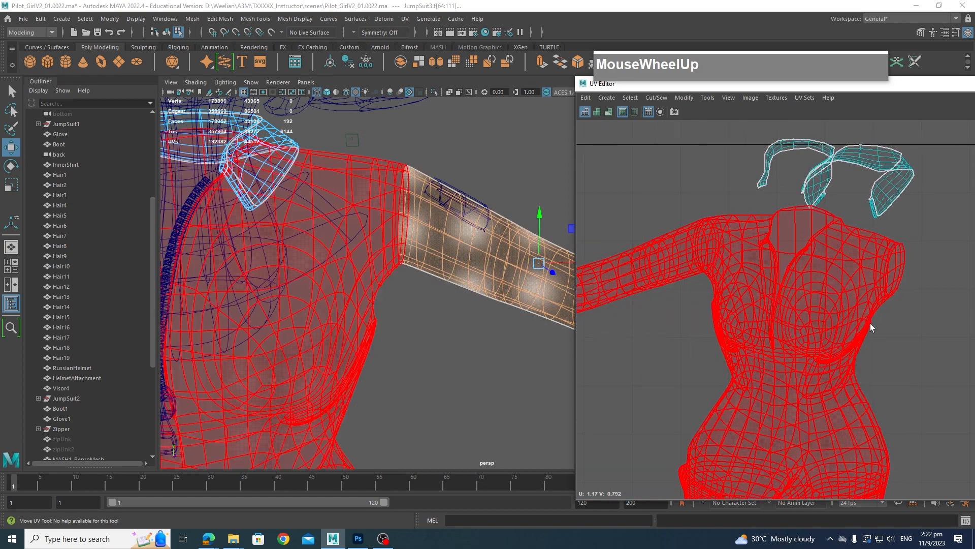
scroll(971, 257, up, 1)
click(855, 256)
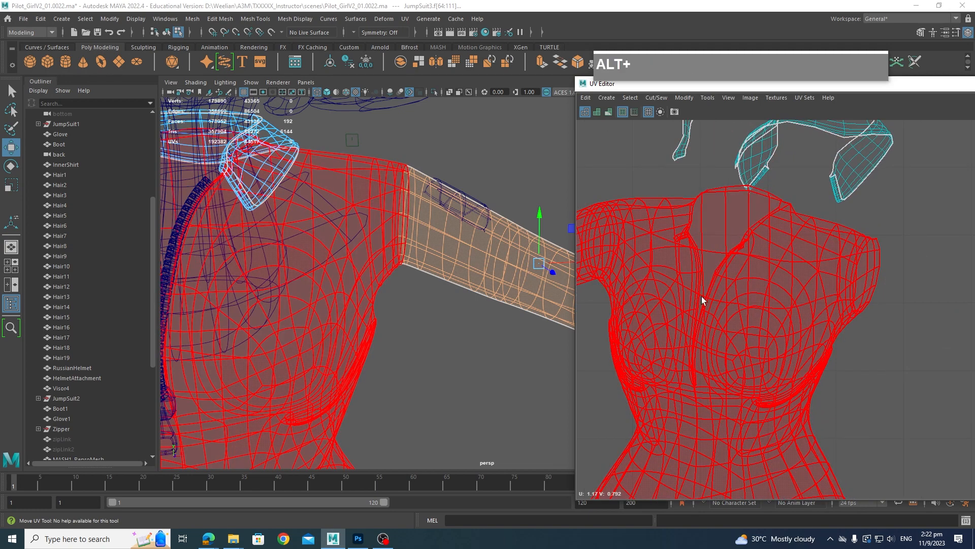
alt+right_drag(703, 300, 908, 338)
scroll(881, 304, up, 2)
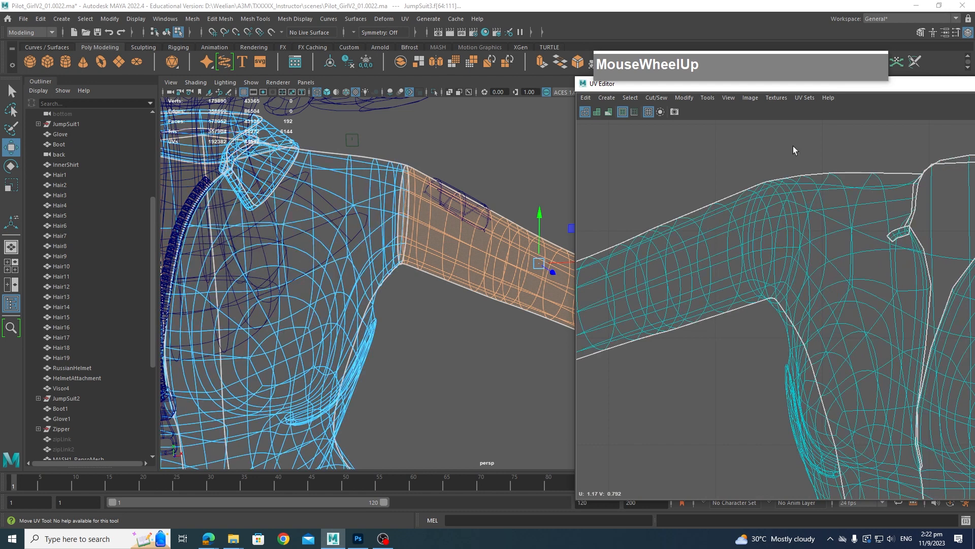
right_drag(794, 147, 791, 124)
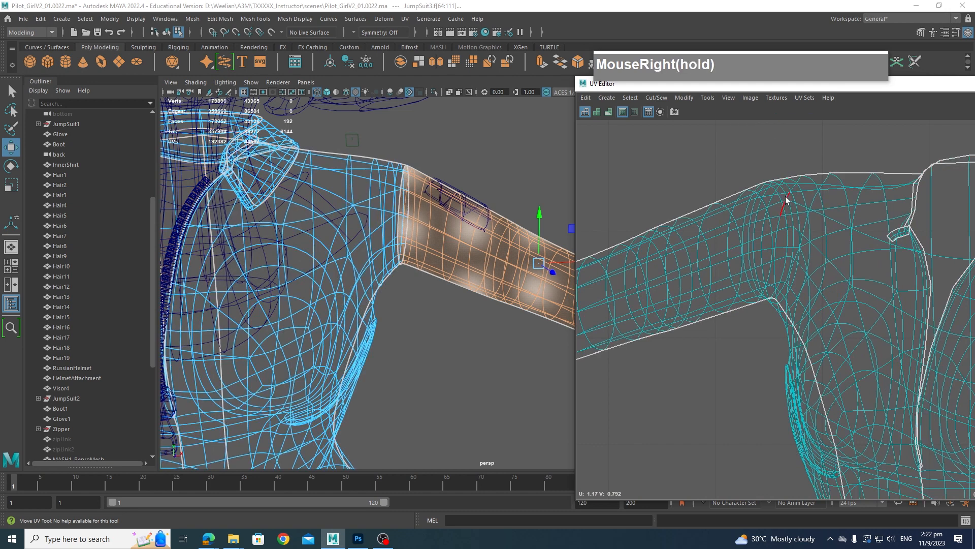
Cut the jumpsuit's UVs along the edge loop where the still-attached sleeve meets the shoulder
scroll(789, 209, down, 2)
alt+middle_drag(856, 296, 823, 291)
alt+drag(823, 291, 816, 294)
scroll(848, 294, down, 2)
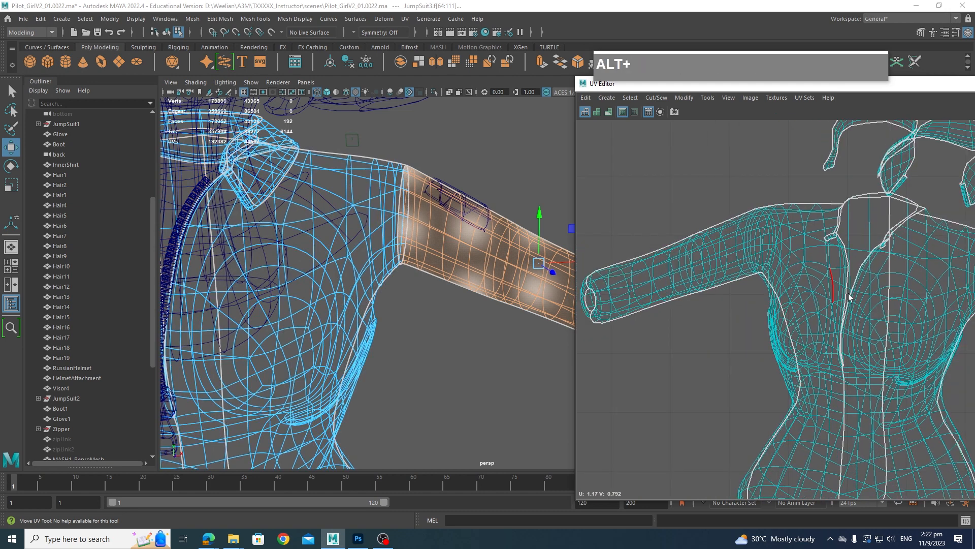
alt+middle_drag(902, 323, 808, 327)
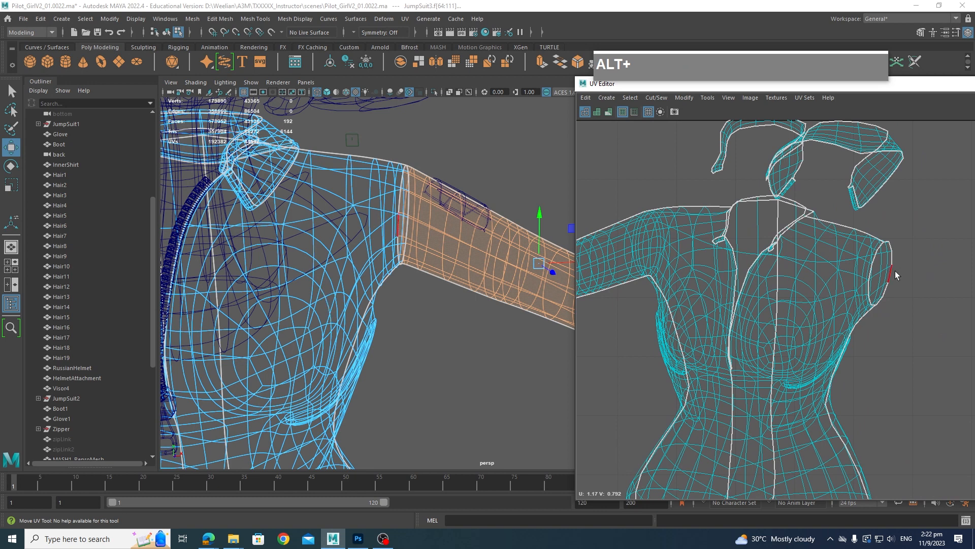
alt+middle_drag(638, 257, 810, 282)
alt+middle_drag(277, 282, 549, 282)
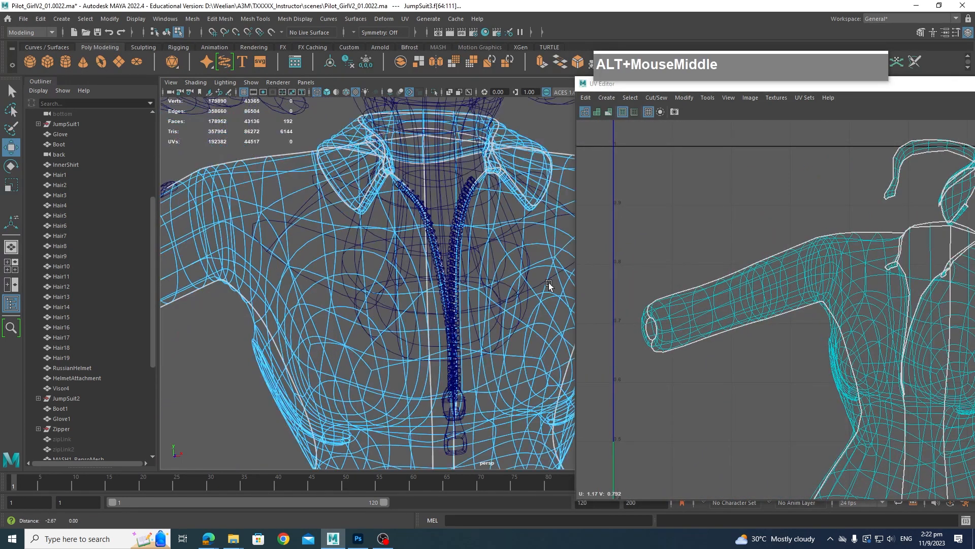
double_click(213, 266)
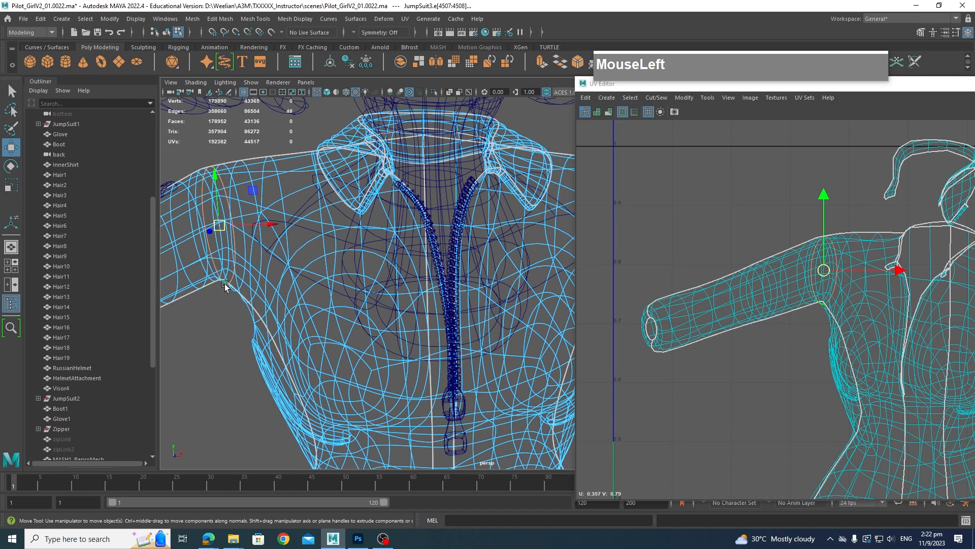
scroll(287, 294, down, 3)
alt+middle_drag(326, 329, 358, 255)
scroll(398, 283, up, 4)
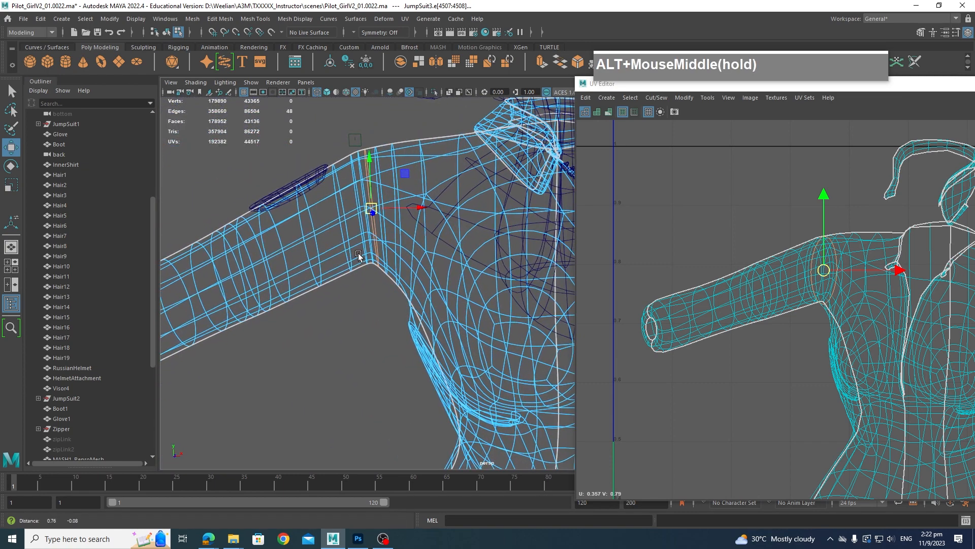
click(359, 173)
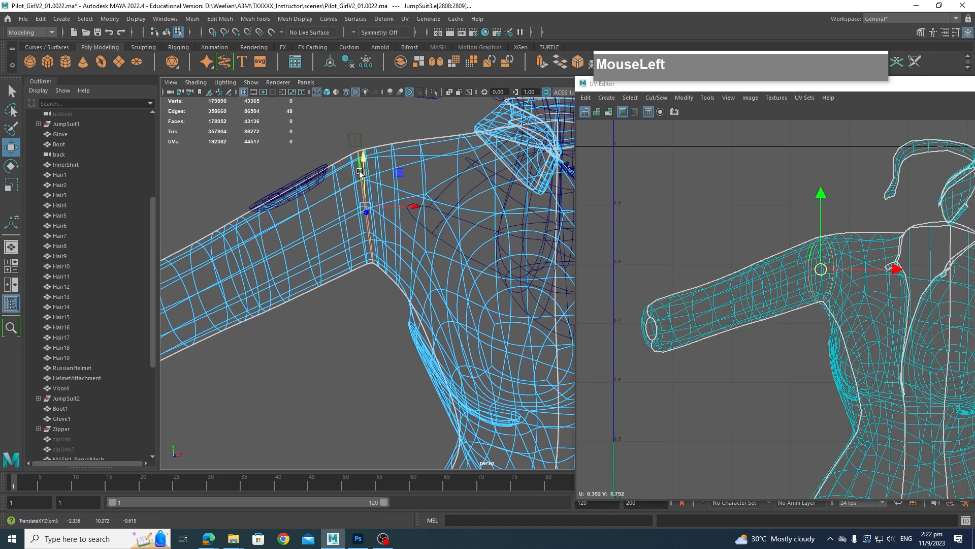
key(shift+x)
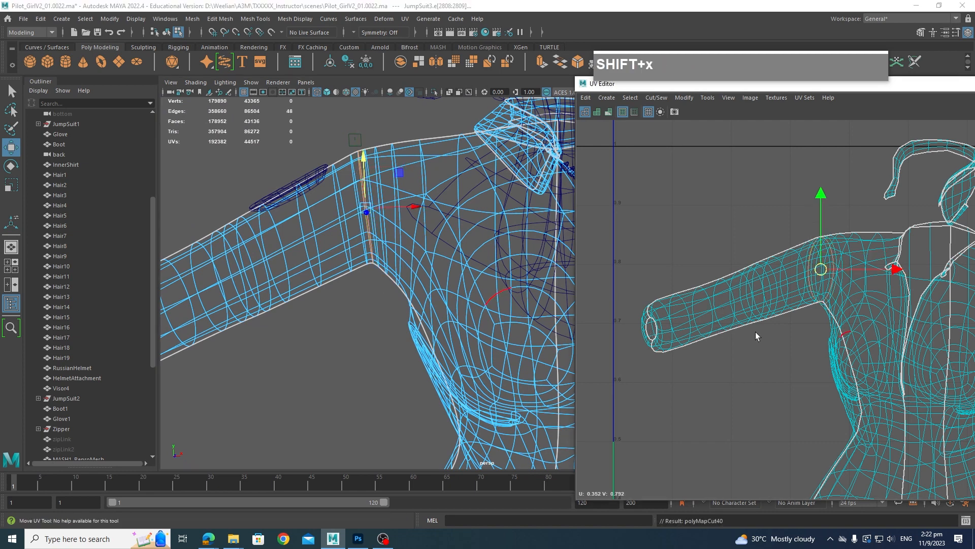
Select the newly cut sleeve's UV shell and move it up and away from the body shell
right_drag(763, 289, 766, 316)
right_drag(712, 278, 657, 267)
drag(681, 216, 742, 353)
click(781, 398)
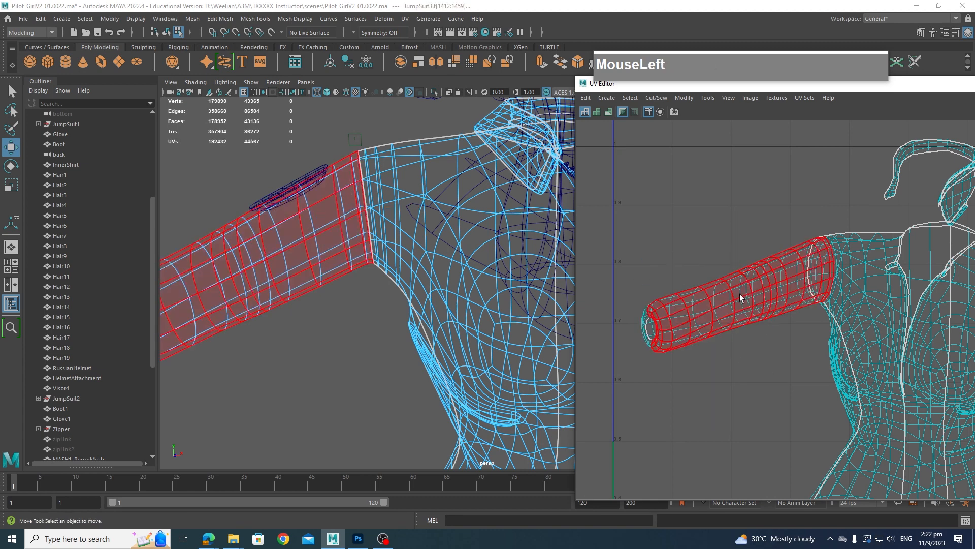
click(740, 294)
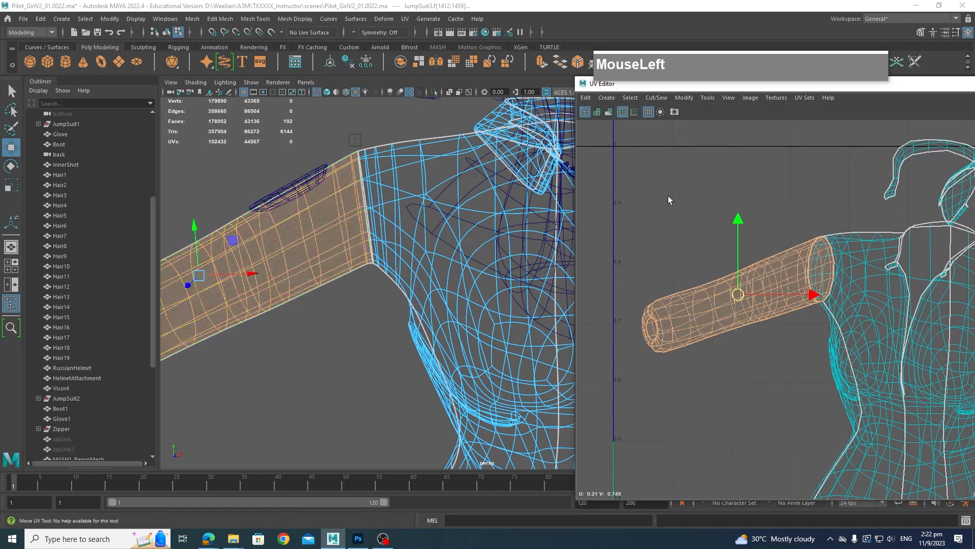
drag(669, 196, 633, 180)
scroll(868, 381, down, 2)
alt+middle_drag(868, 381, 772, 318)
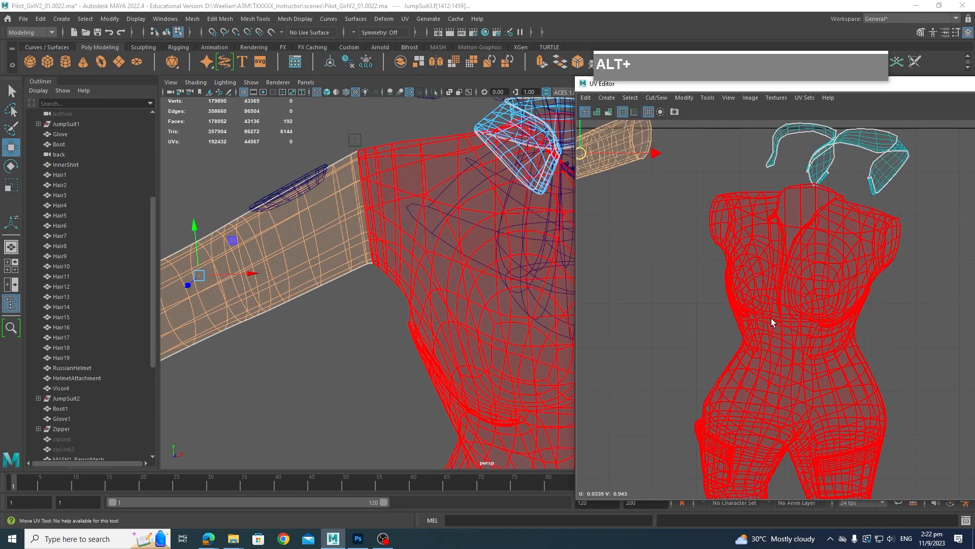
scroll(771, 318, down, 2)
alt+middle_drag(831, 343, 862, 338)
click(852, 251)
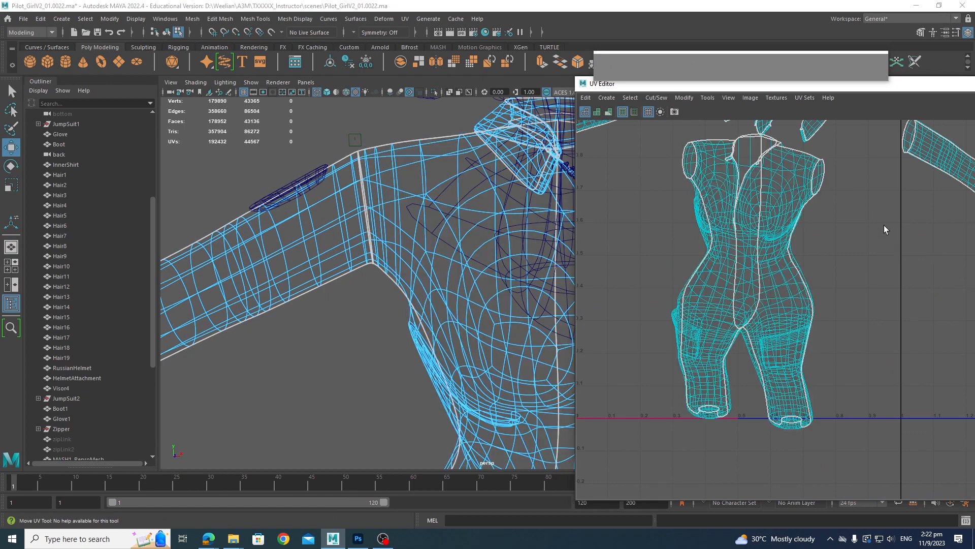
Cut the torso's UVs along the horizontal edge loop running across the upper back between the armholes
scroll(727, 249, down, 2)
scroll(469, 280, down, 3)
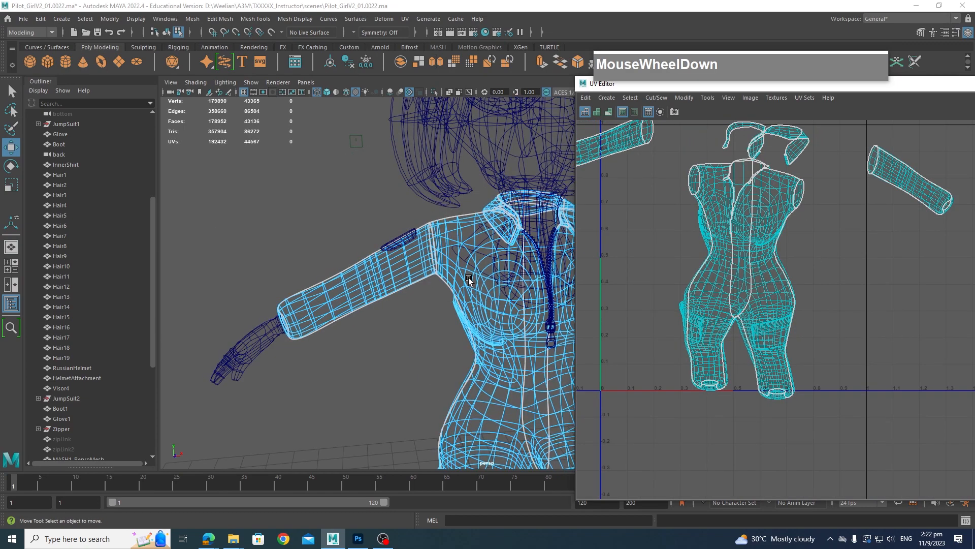
alt+drag(469, 279, 316, 197)
scroll(433, 285, up, 2)
scroll(489, 304, up, 2)
right_drag(316, 196, 316, 175)
alt+drag(322, 214, 336, 250)
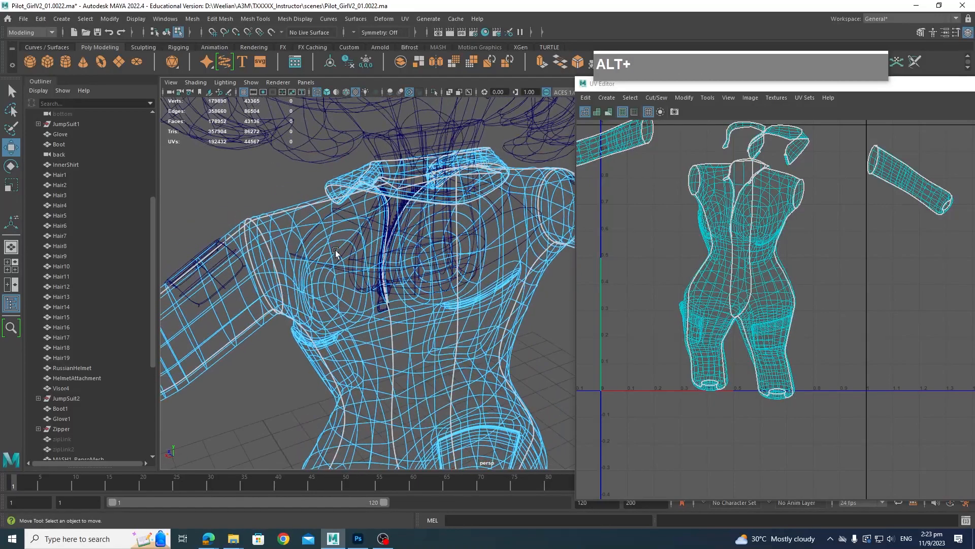
click(276, 261)
scroll(422, 292, down, 3)
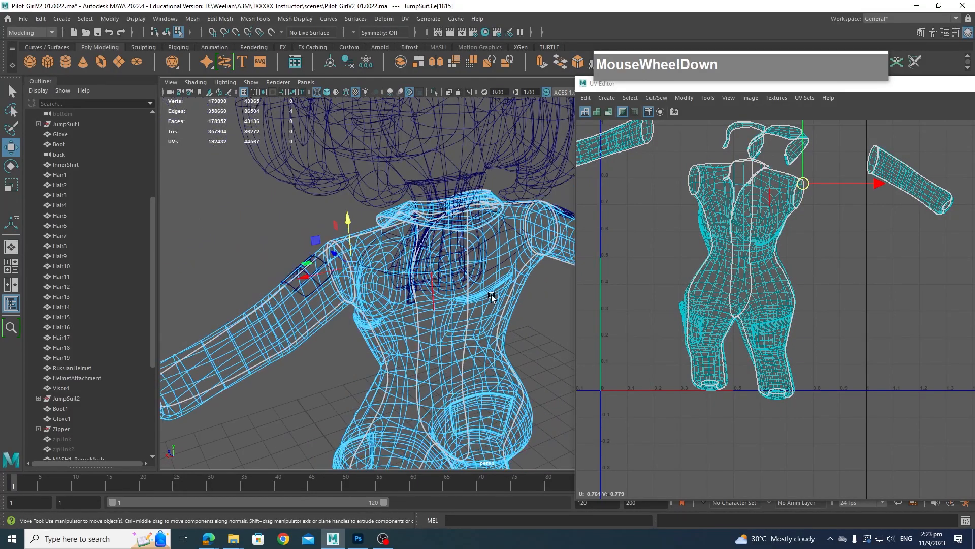
alt+drag(491, 294, 444, 250)
scroll(413, 279, up, 3)
scroll(444, 250, up, 3)
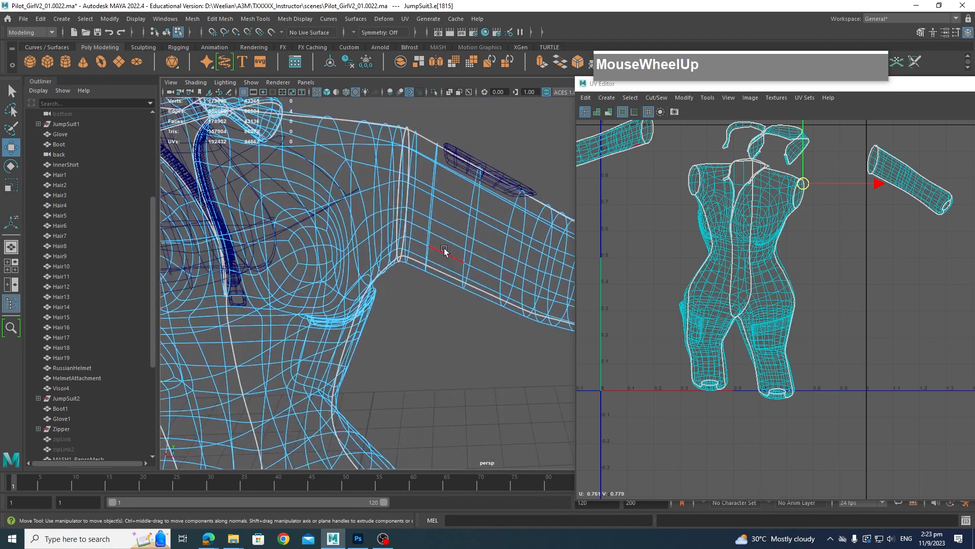
shift+double_click(395, 181)
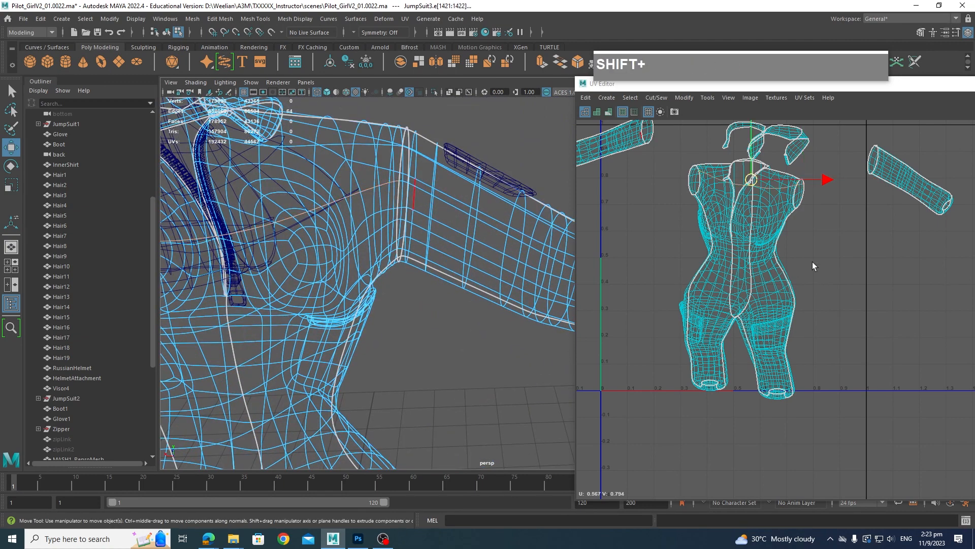
key(shift+x)
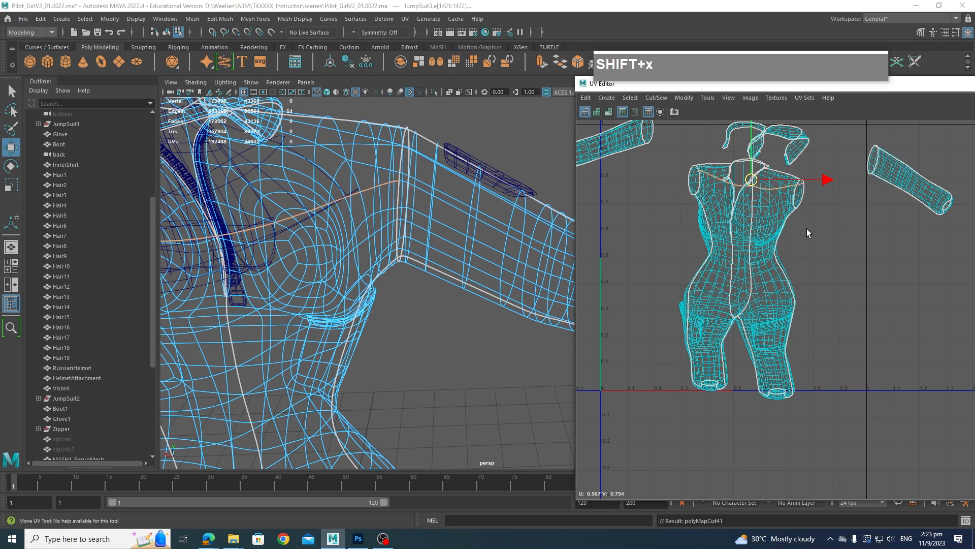
Separate the overlapping body shells, moving the front shell outside the UV tile and both back halves to its opposite side
right_drag(791, 215, 742, 204)
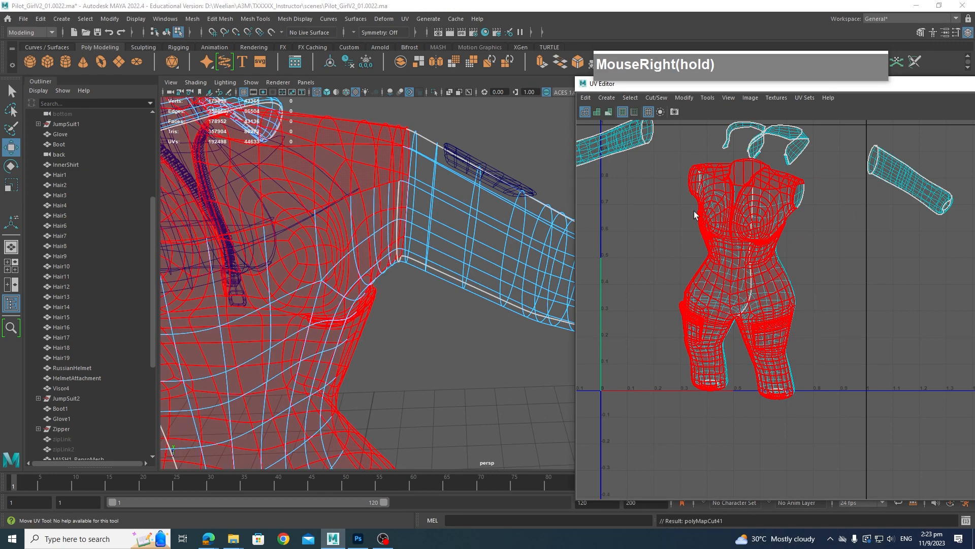
click(758, 227)
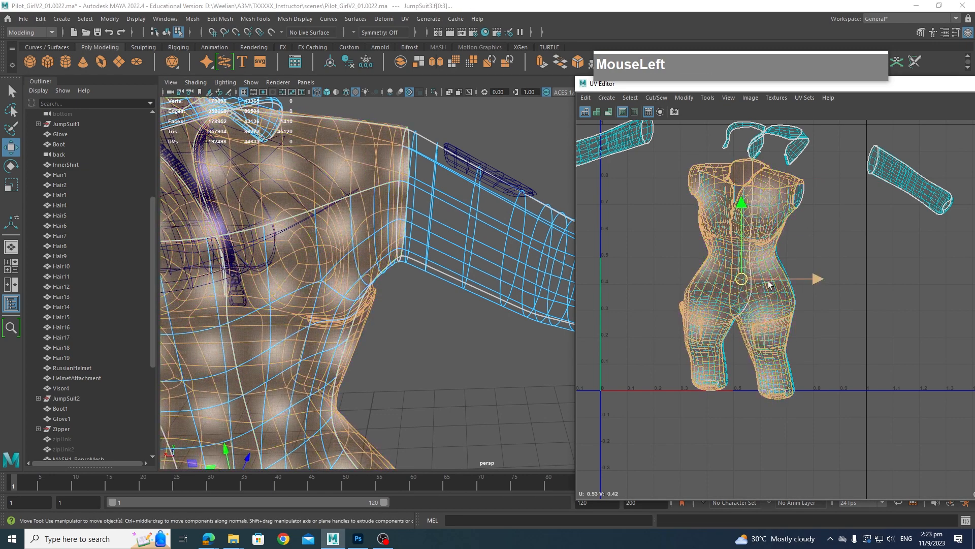
drag(746, 279, 569, 281)
click(771, 263)
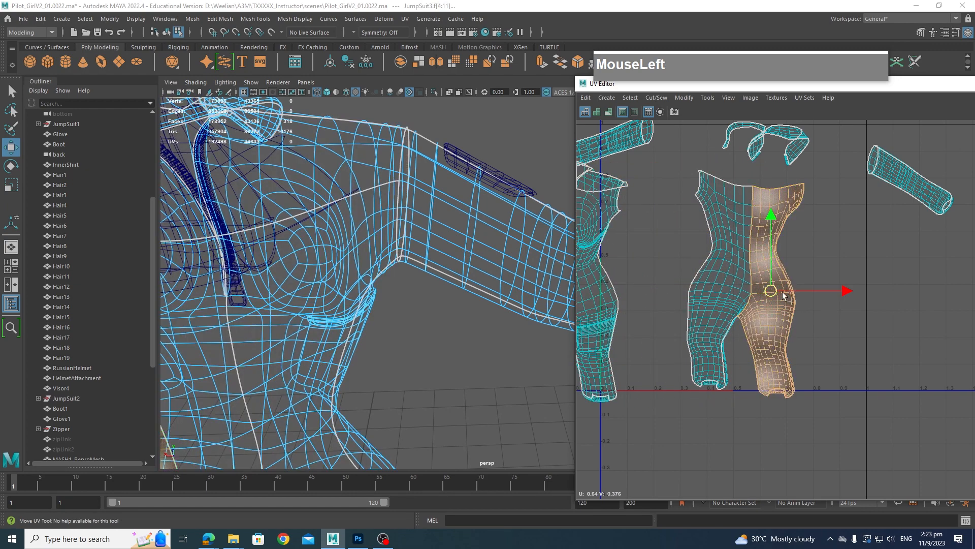
drag(778, 291, 863, 292)
click(739, 276)
drag(724, 279, 844, 280)
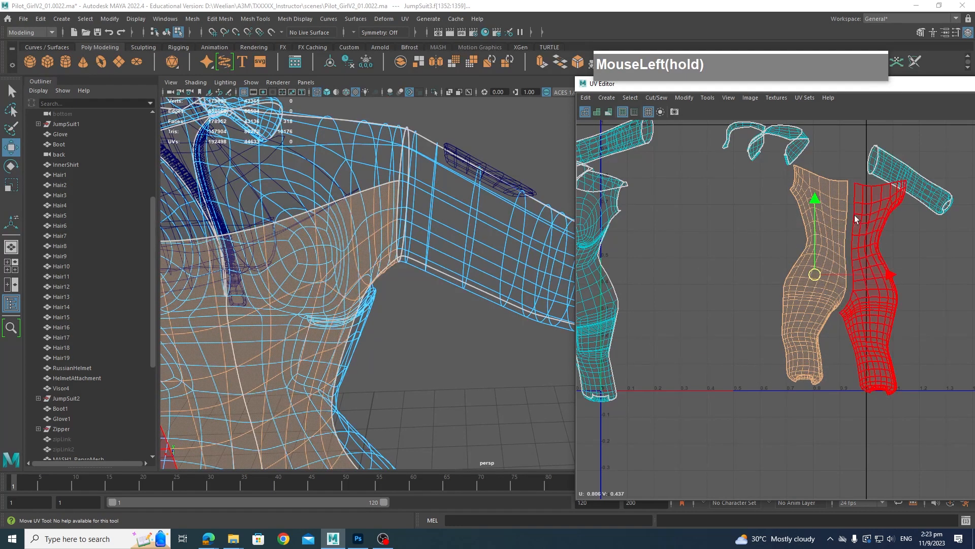
Sew the two back halves together along their centre seam and unfold the joined UV shell
right_drag(852, 195, 850, 191)
click(854, 192)
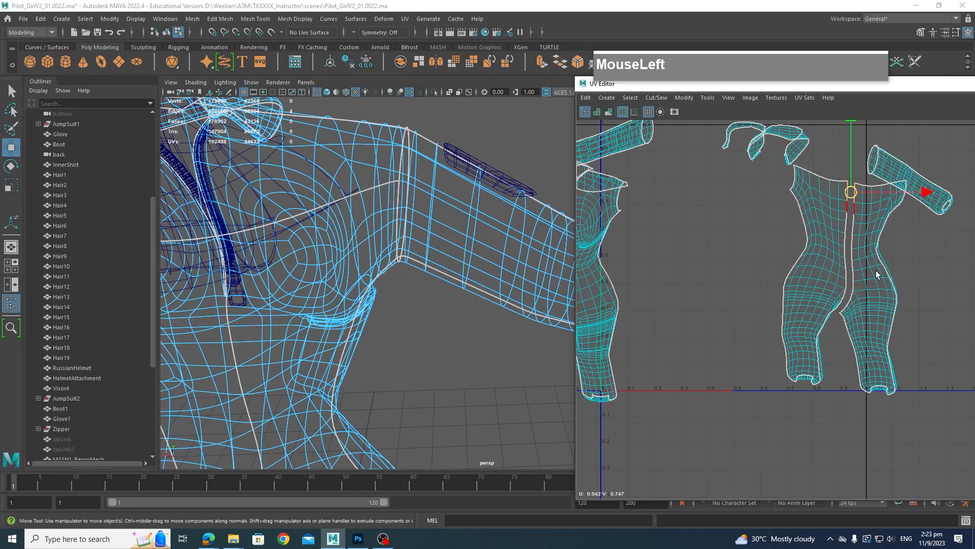
shift+double_click(842, 312)
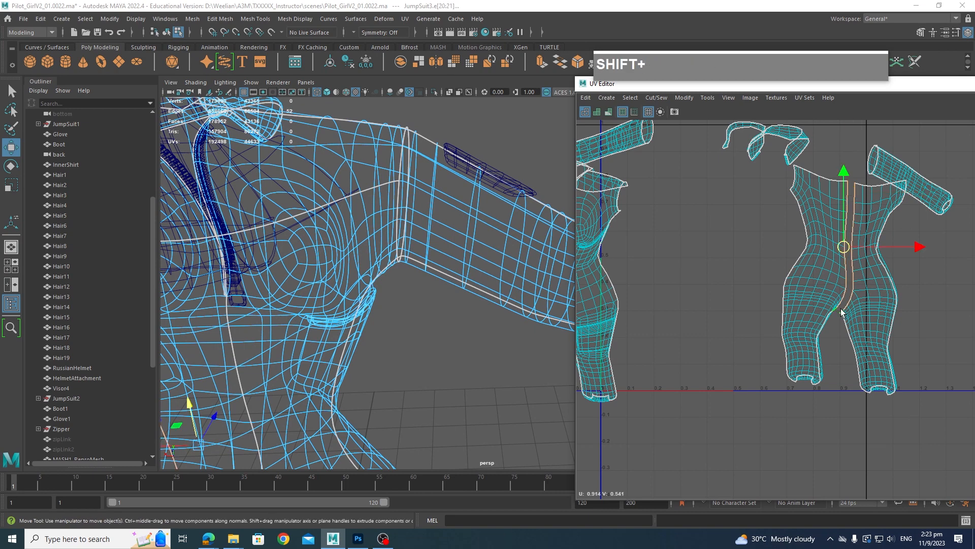
shift+right_click(849, 277)
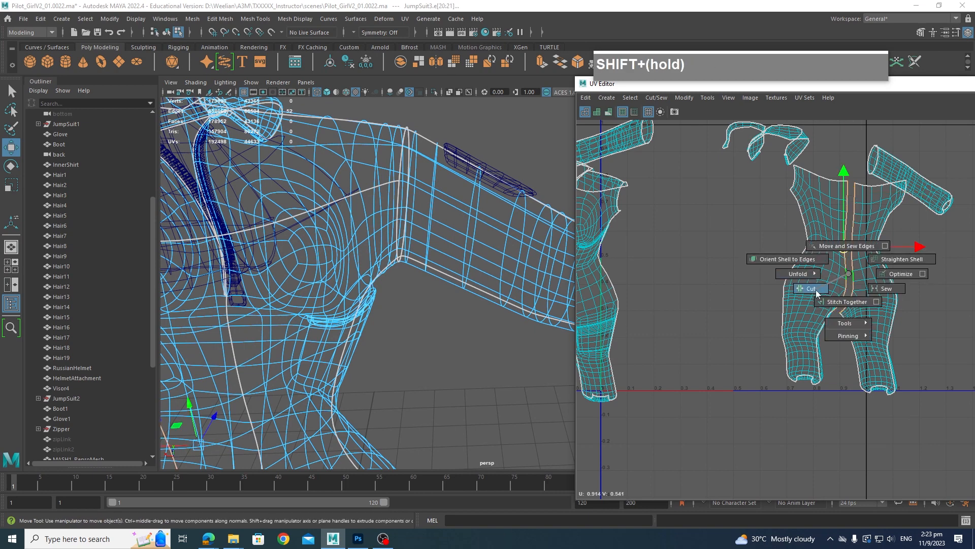
mouse_move(815, 290)
shift+right_down()
mouse_move(856, 324)
mouse_move(844, 251)
mouse_move(857, 272)
mouse_move(814, 260)
mouse_move(838, 261)
mouse_move(763, 264)
shift+right_up()
scroll(889, 330, down, 2)
click(861, 258)
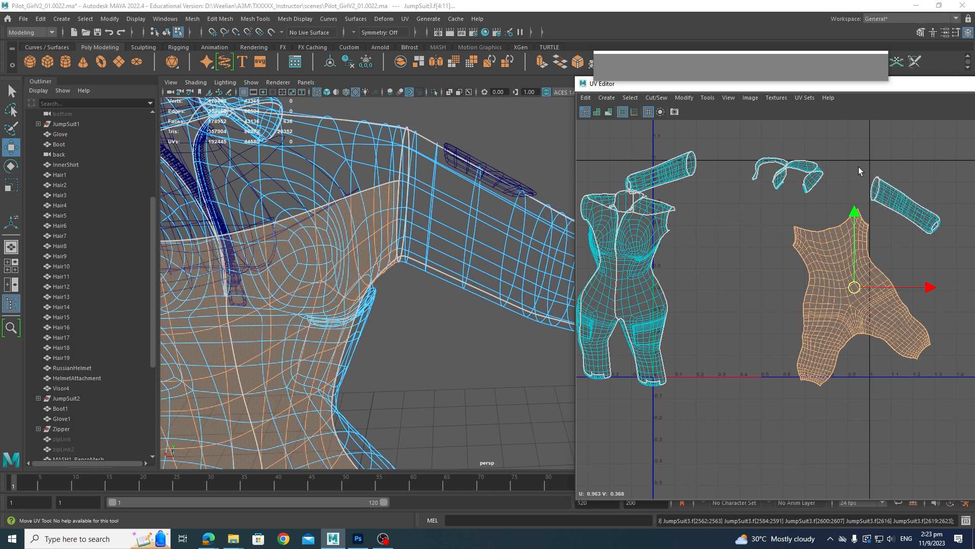
Unfold the UV shell of the sleeve lying beside the back panel
drag(861, 169, 952, 237)
shift+right_drag(891, 234, 763, 234)
click(809, 233)
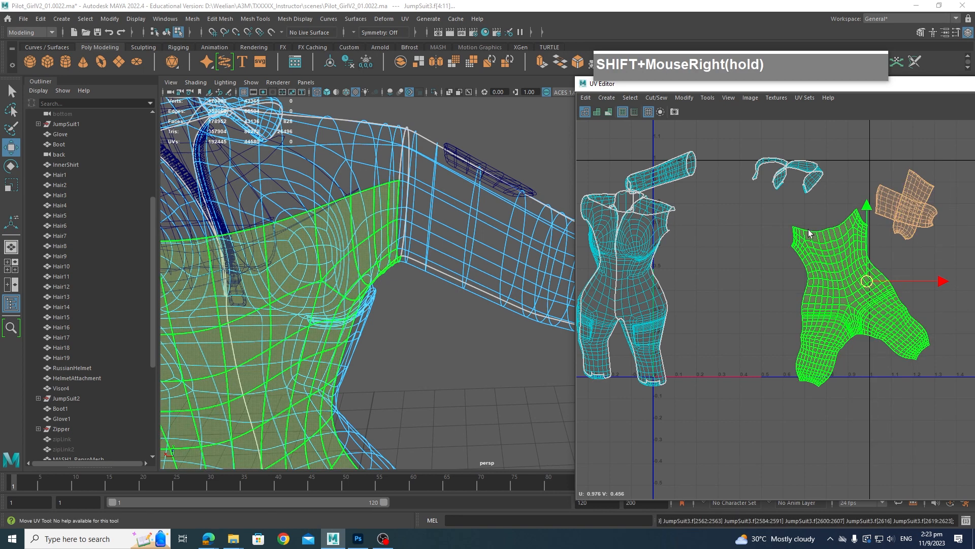
Unfold the other sleeve's UV shell and place it above the already unfolded sleeve
scroll(850, 227, down, 1)
click(681, 175)
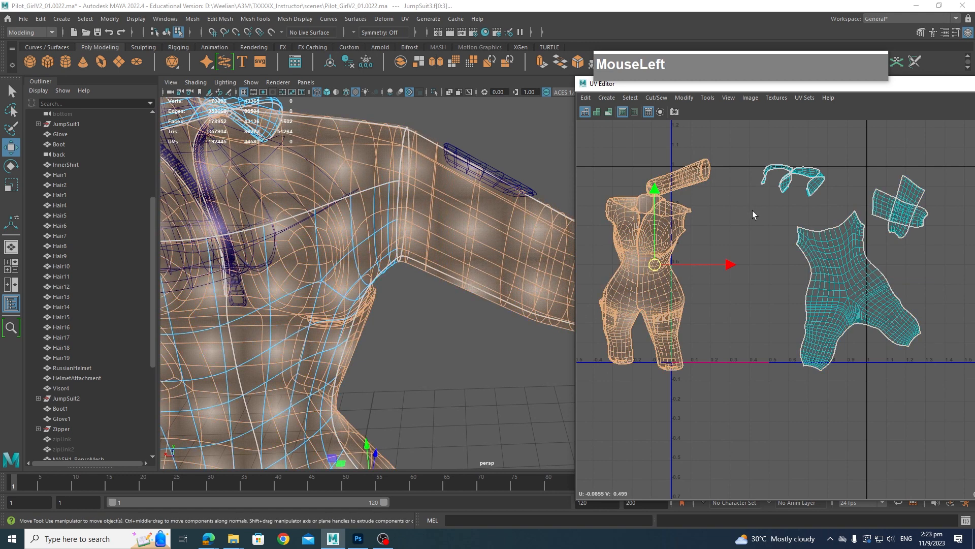
drag(711, 175, 714, 181)
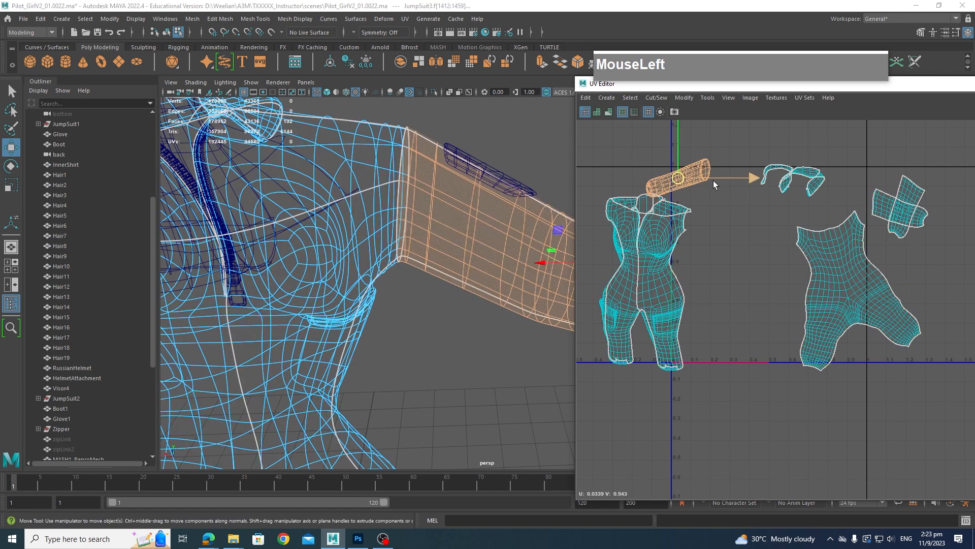
key(g)
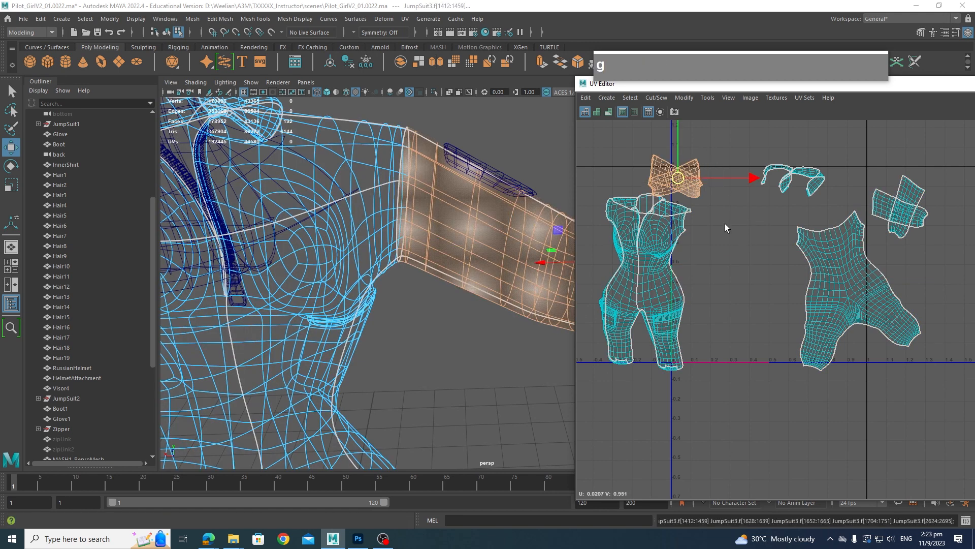
drag(685, 183, 840, 206)
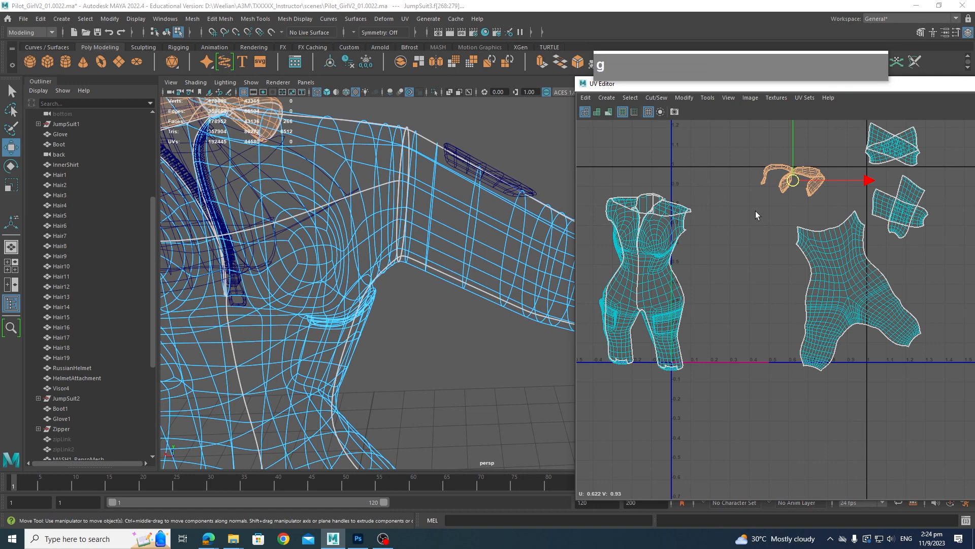
Unfold the collar's UV shells and move the longer piece up beside the unfolded sleeves
key(g)
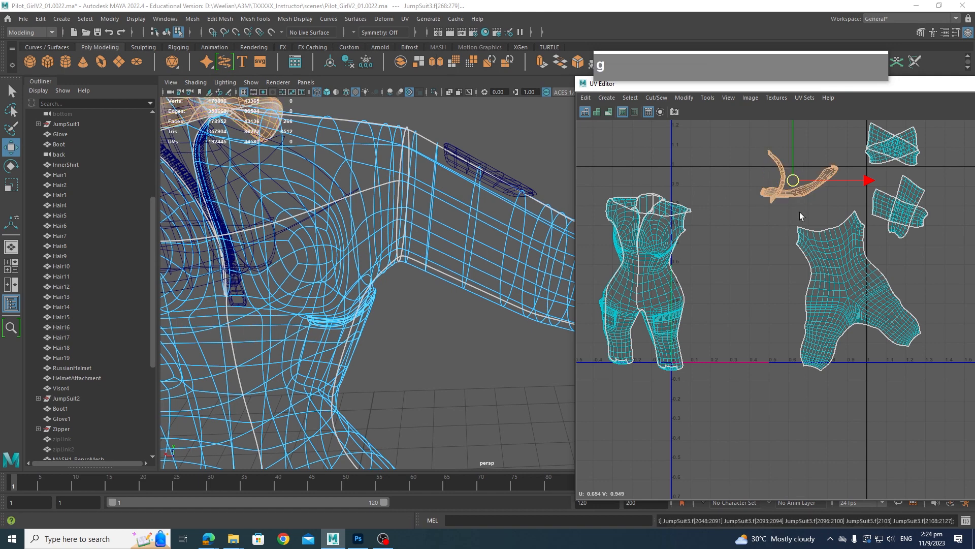
click(793, 190)
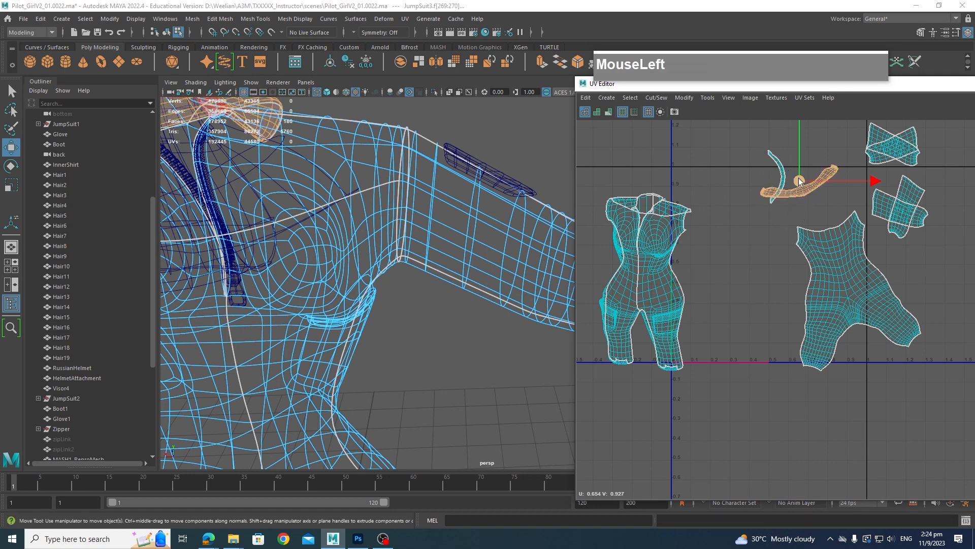
drag(800, 181, 846, 129)
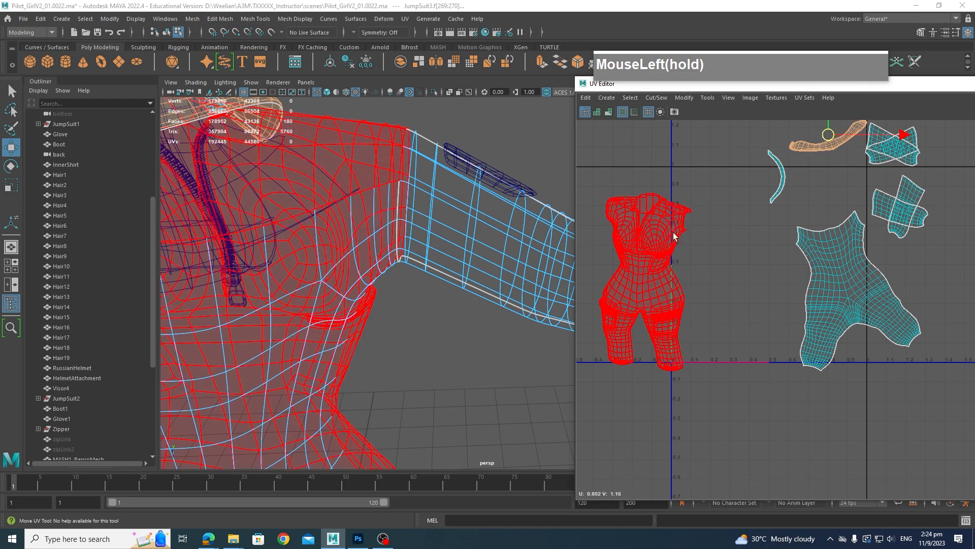
Cut the jumpsuit's front UV shell along the neckline edges to separate it from the back yoke piece
middle_drag(728, 273, 743, 263)
scroll(696, 193, up, 5)
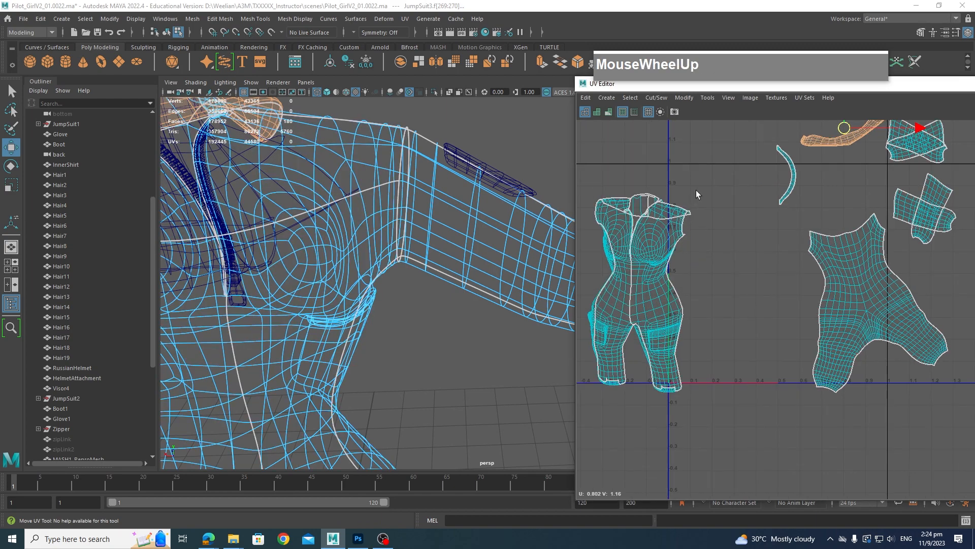
scroll(699, 205, up, 3)
alt+middle_drag(699, 205, 909, 270)
scroll(904, 272, up, 2)
scroll(936, 192, up, 2)
scroll(778, 206, up, 2)
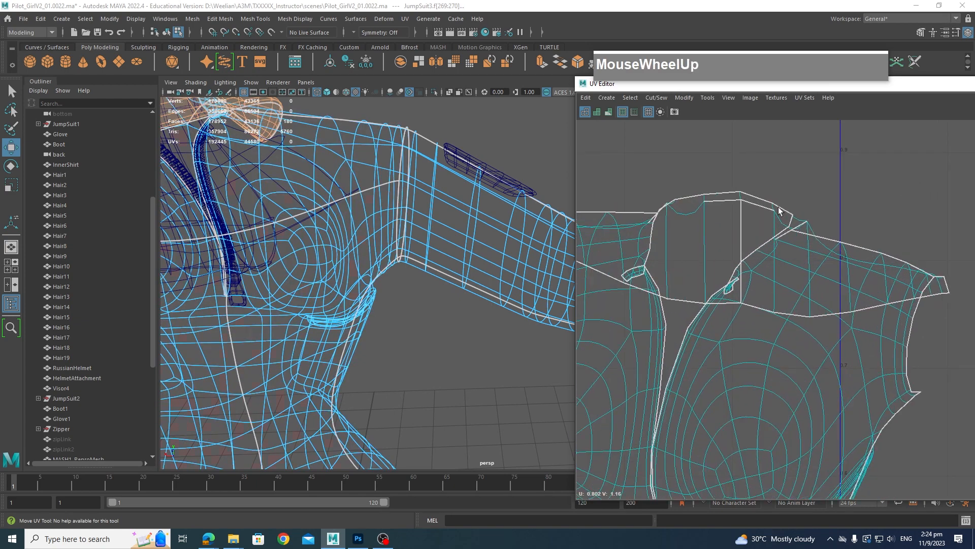
alt+middle_drag(779, 206, 831, 189)
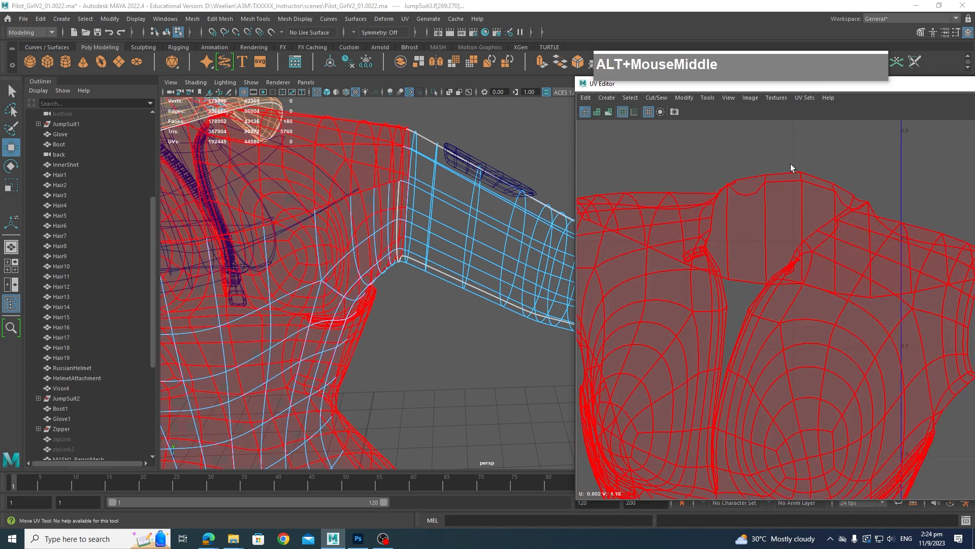
right_drag(788, 140, 742, 190)
click(747, 195)
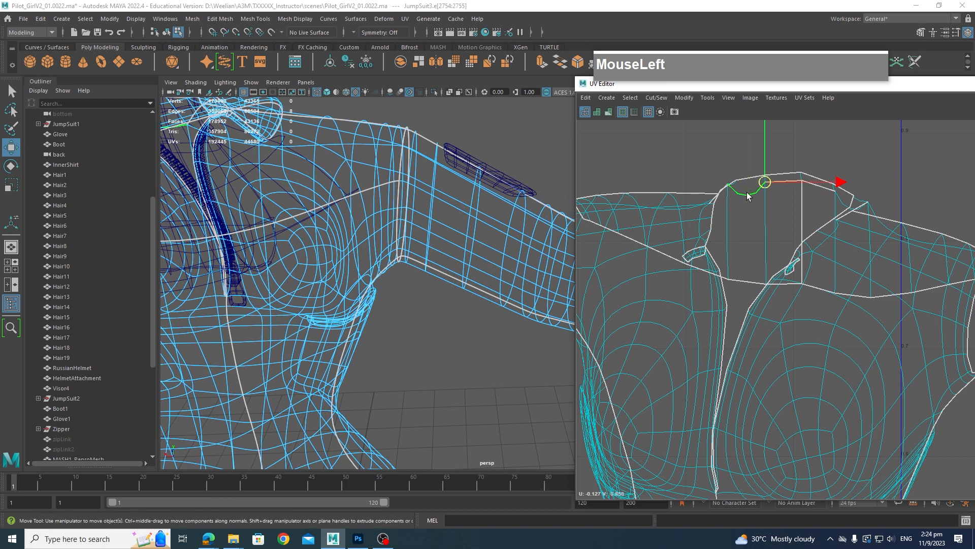
shift+click(844, 203)
shift+right_drag(848, 188, 762, 162)
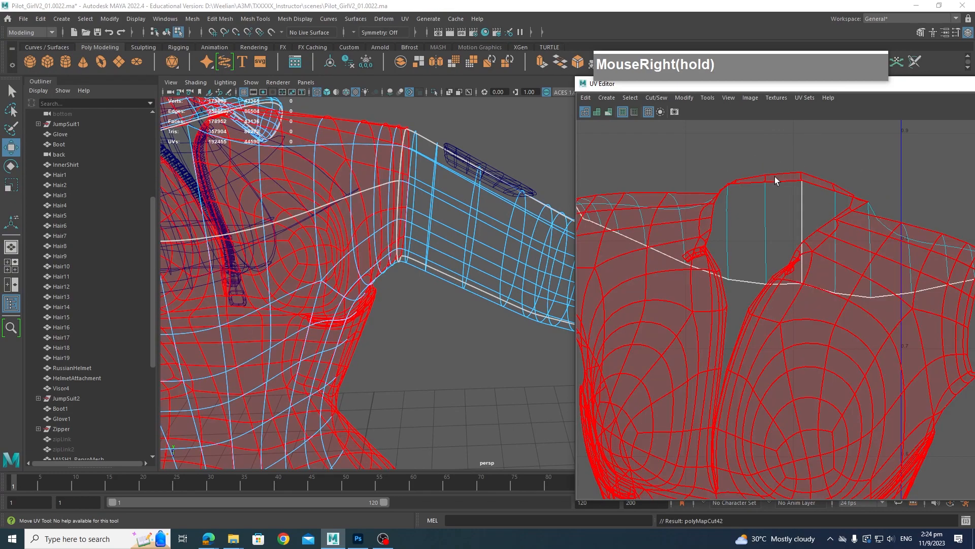
Select the front UV shell and move it aside, away from the separated yoke strip
click(775, 176)
scroll(803, 223, down, 3)
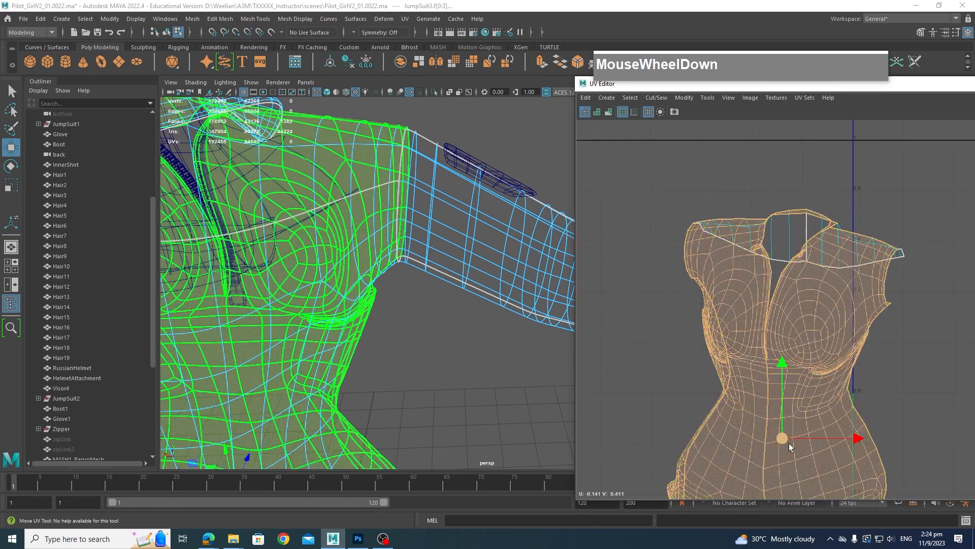
drag(790, 446, 544, 423)
scroll(872, 293, down, 1)
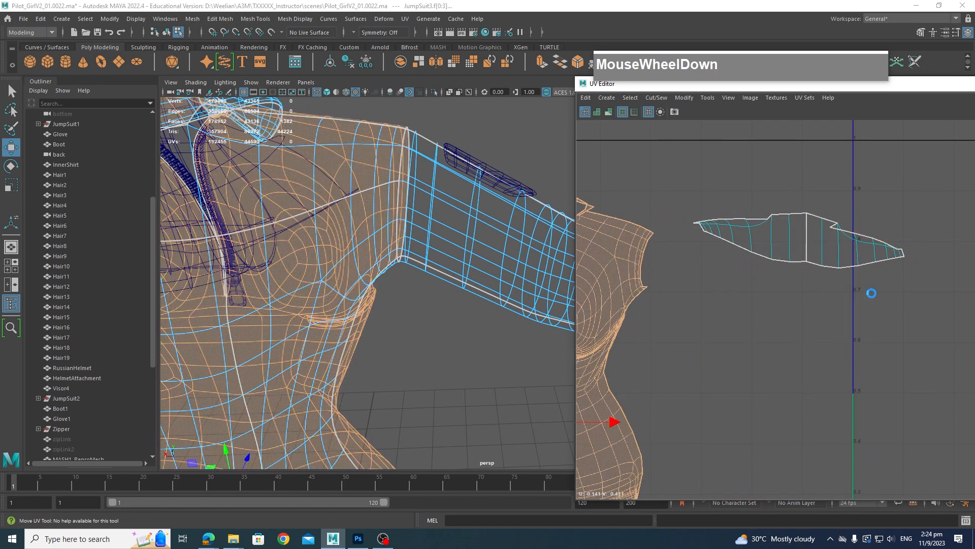
scroll(876, 293, down, 4)
Sew the two halves of the yoke strip together along their centre edge with Move and Sew
alt+middle_drag(868, 291, 708, 278)
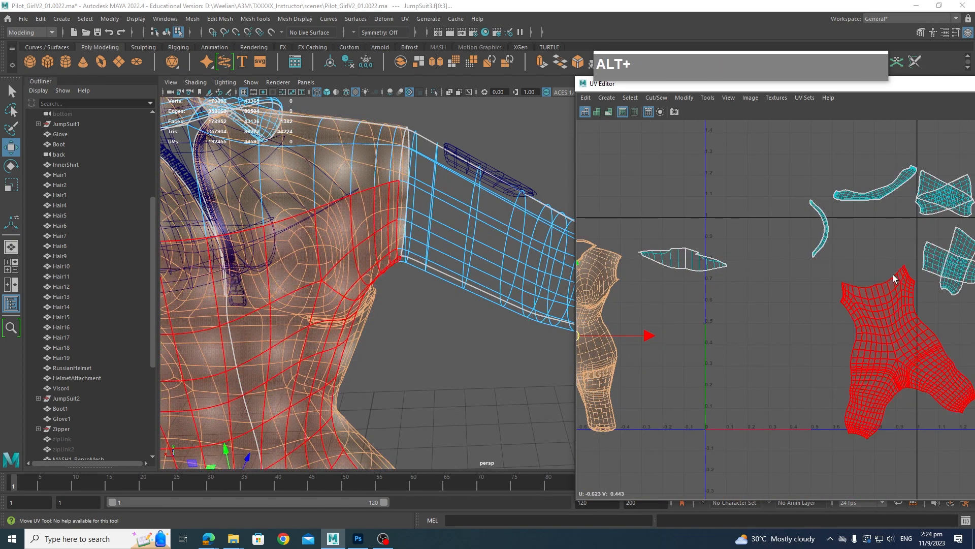
scroll(699, 285, up, 2)
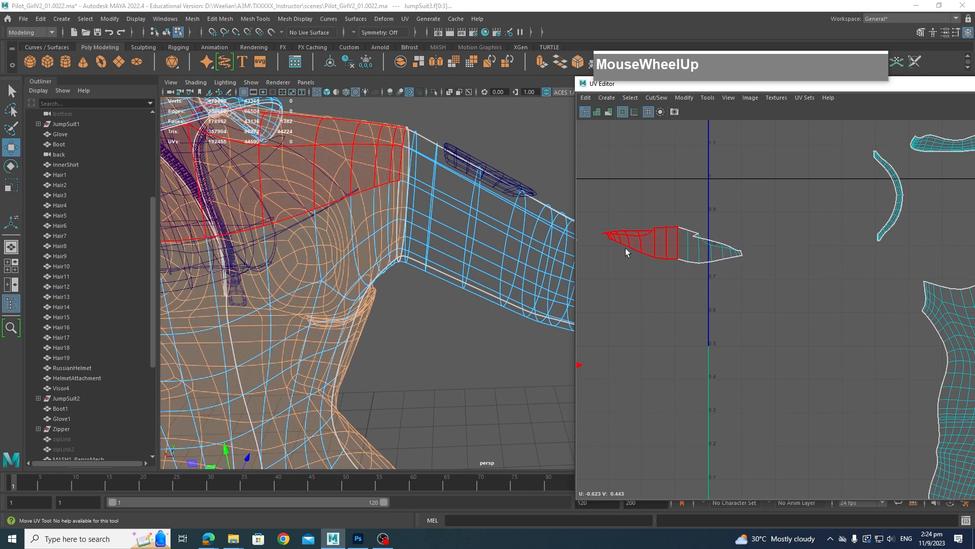
right_drag(632, 240, 617, 252)
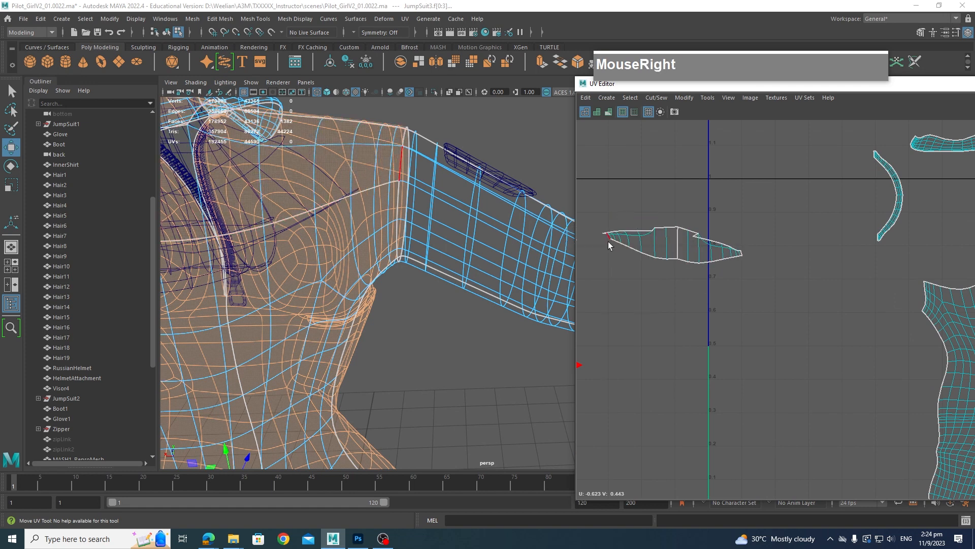
click(610, 242)
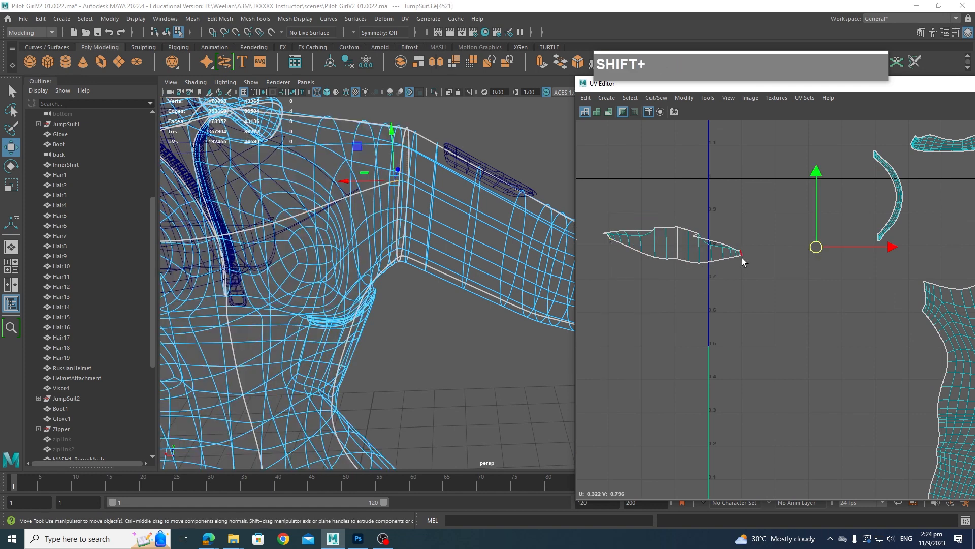
click(667, 271)
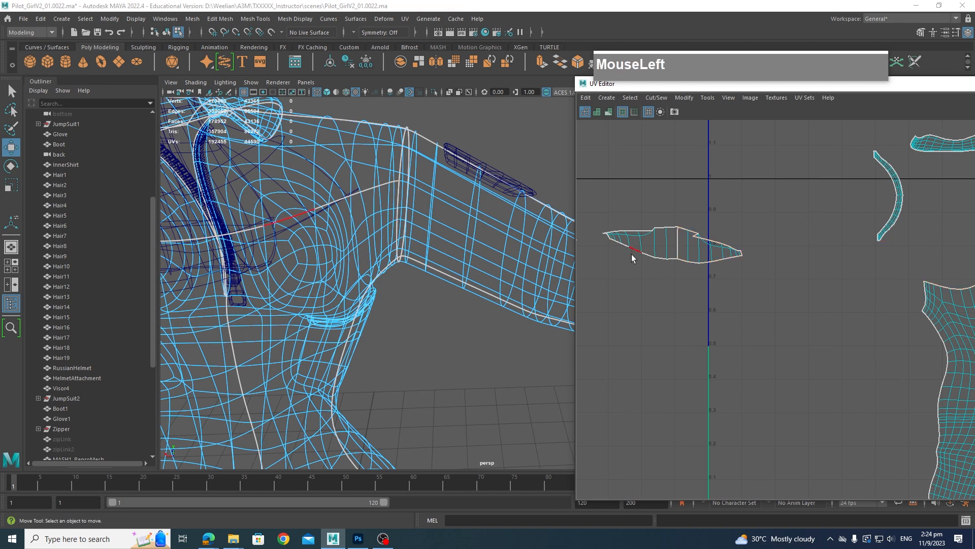
click(679, 235)
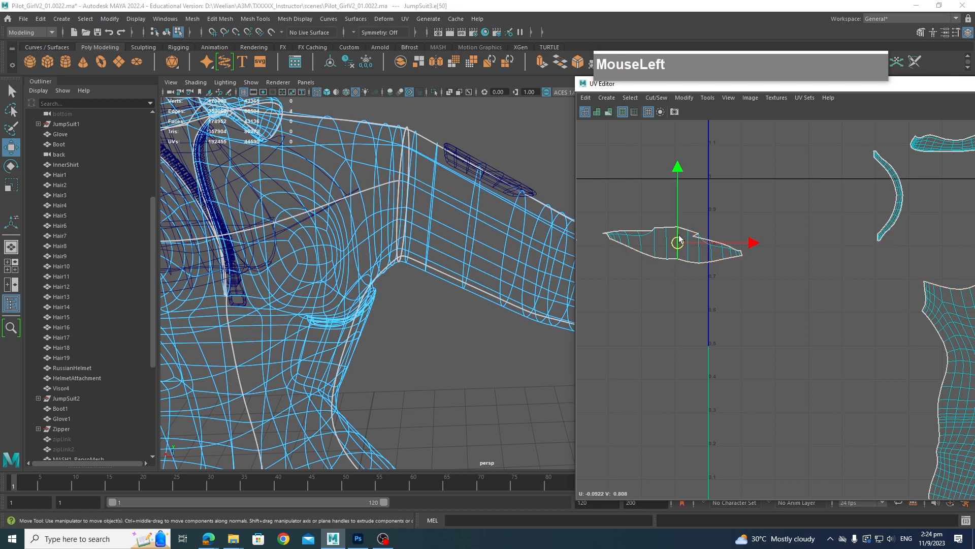
shift+right_drag(678, 238, 679, 212)
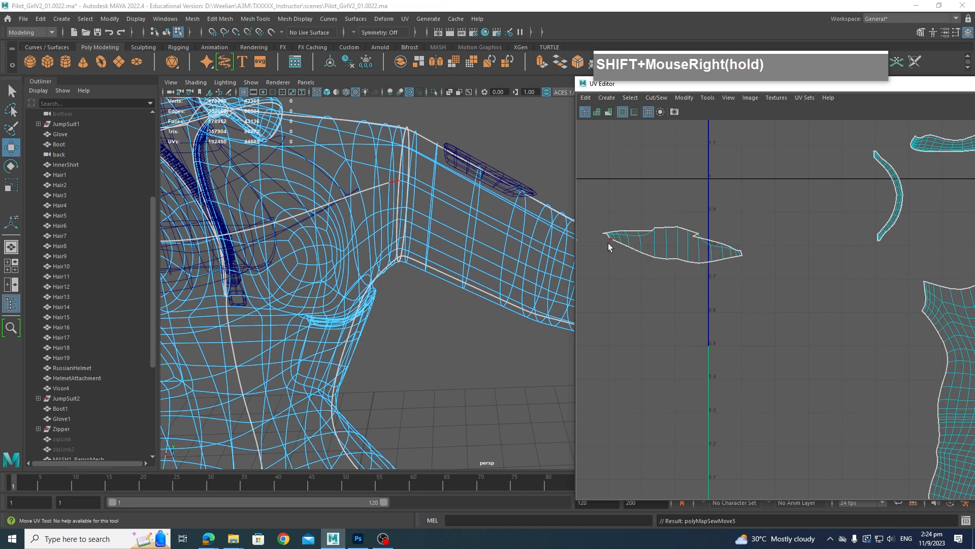
Select the yoke strip's lower border edges and move and sew the strip onto the top of the back shell
click(743, 253)
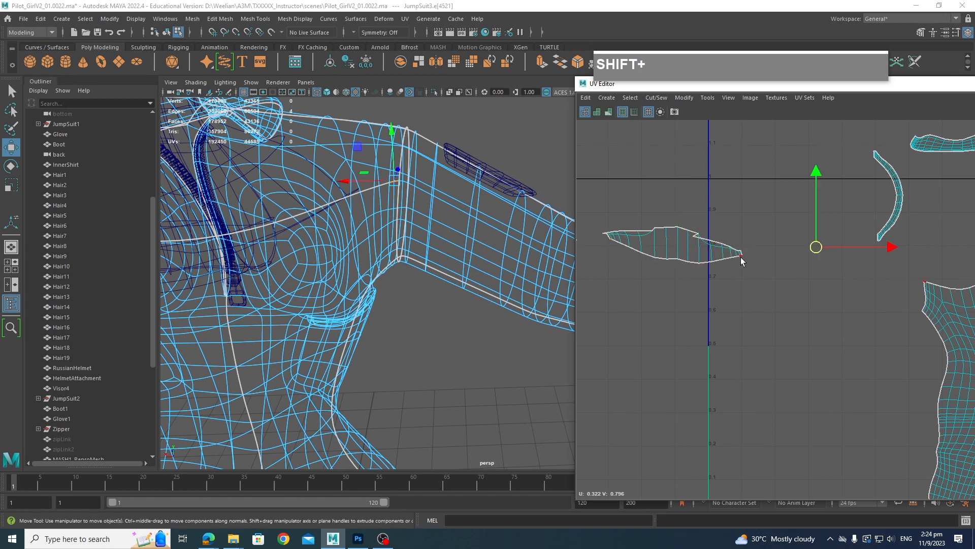
shift+double_click(742, 258)
scroll(779, 298, down, 3)
alt+middle_drag(803, 313, 705, 313)
shift+right_drag(806, 287, 812, 258)
Unfold the back UV shell together with the newly attached yoke
right_drag(834, 309, 784, 294)
click(825, 323)
shift+right_drag(825, 324, 721, 308)
scroll(866, 338, down, 3)
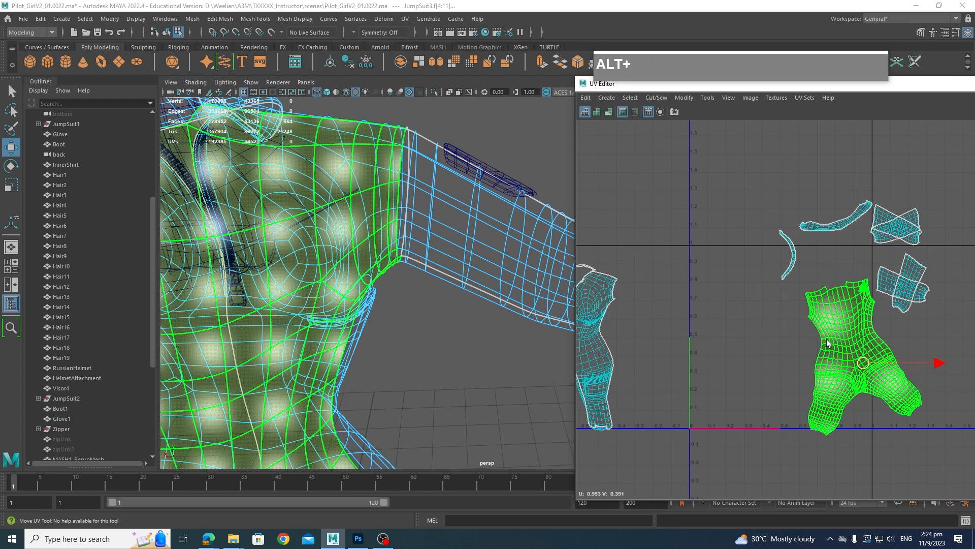
Cut the short centre edge of the neckline strip that connects the two halves of the front shell
alt+middle_drag(828, 341, 966, 333)
scroll(736, 326, up, 5)
alt+middle_drag(772, 308, 914, 312)
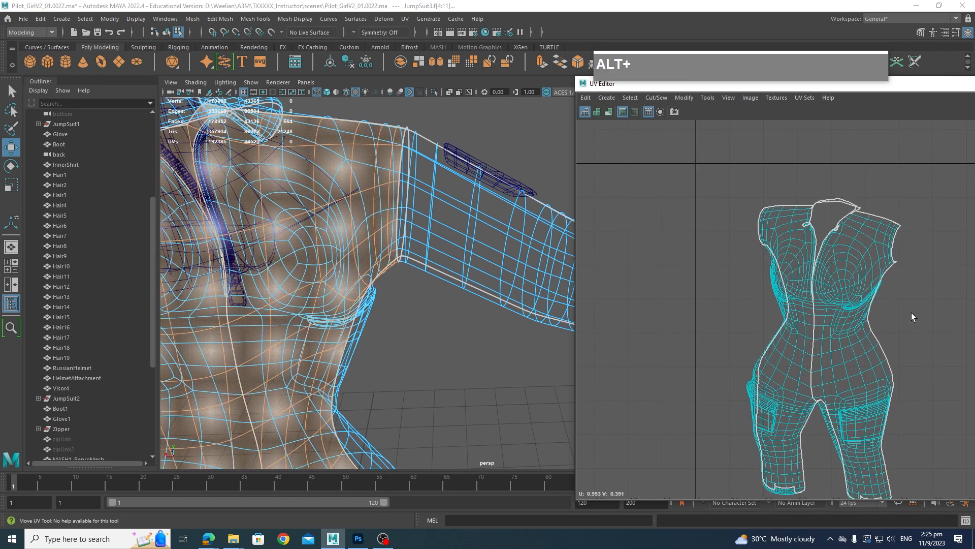
scroll(915, 300, up, 4)
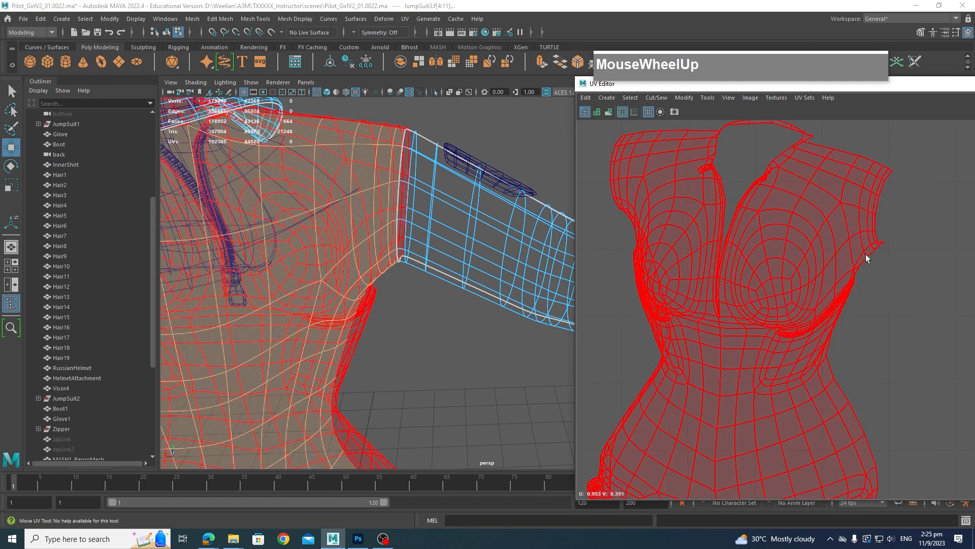
middle_drag(867, 257, 952, 412)
scroll(858, 287, up, 3)
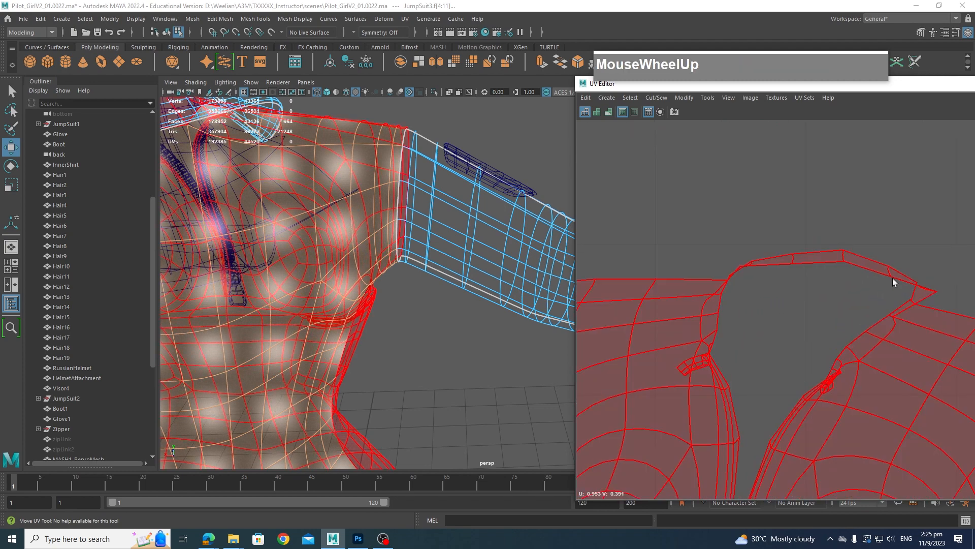
alt+right_drag(838, 257, 832, 233)
click(843, 258)
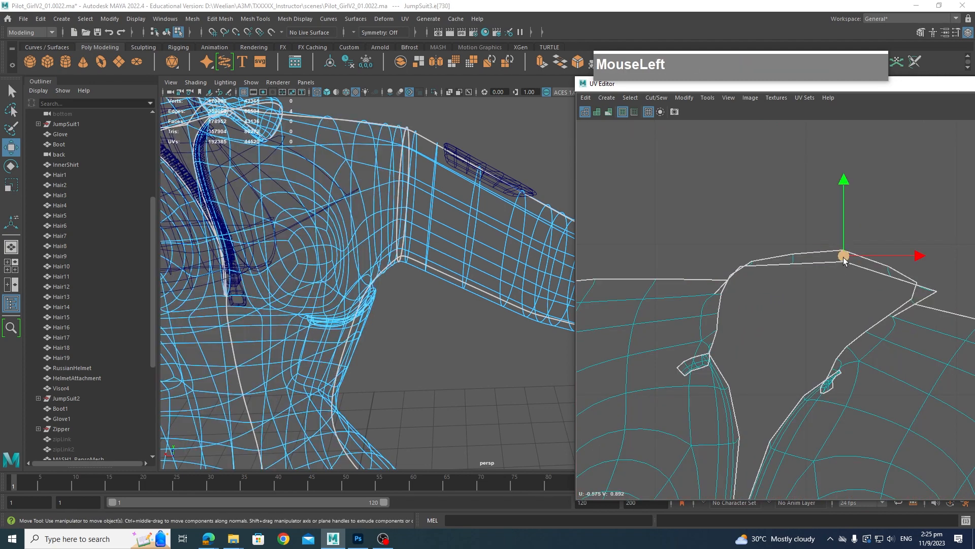
key(shift+x)
scroll(856, 290, down, 4)
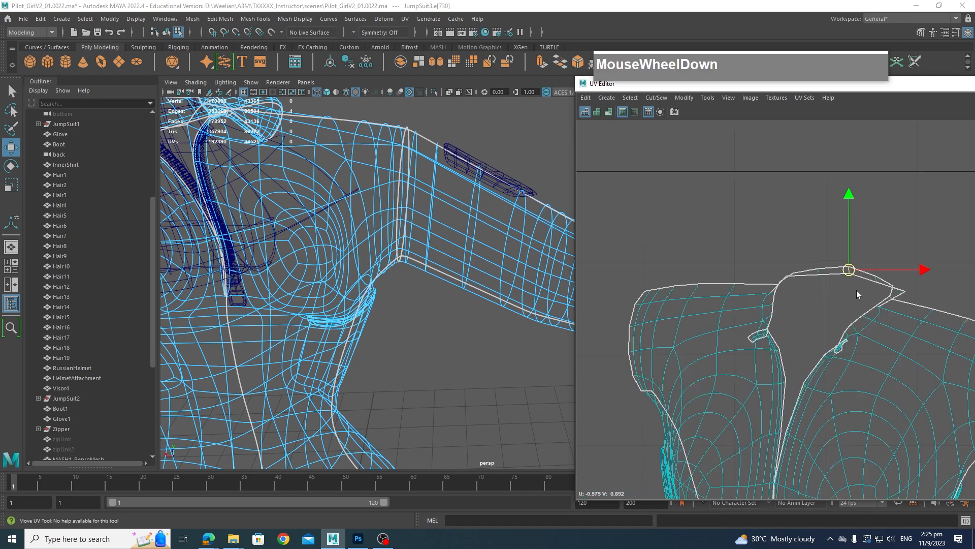
Select one front half as a UV shell and move it sideways, leaving a gap between the two halves
right_click(880, 327)
right_drag(880, 328, 838, 334)
click(868, 365)
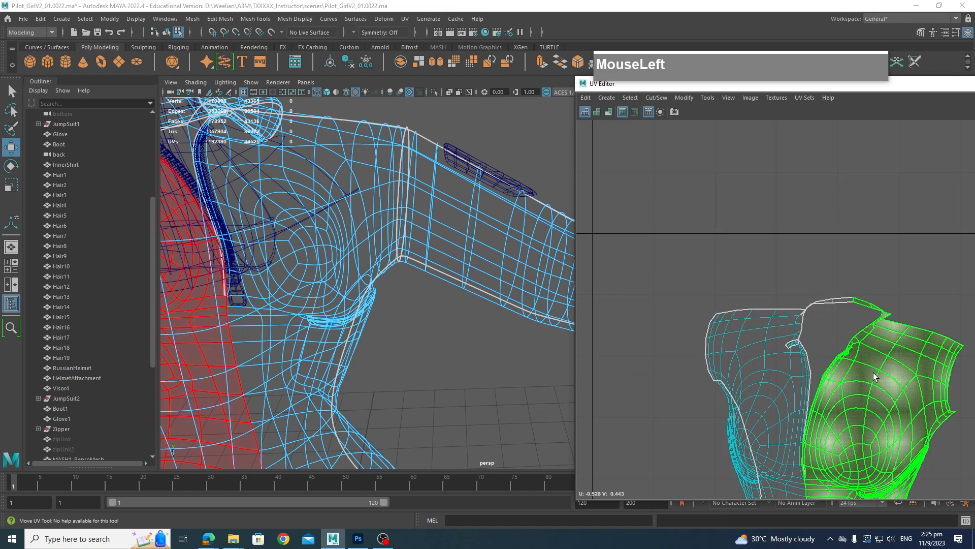
scroll(881, 395, down, 2)
scroll(881, 395, down, 3)
alt+middle_drag(881, 395, 861, 301)
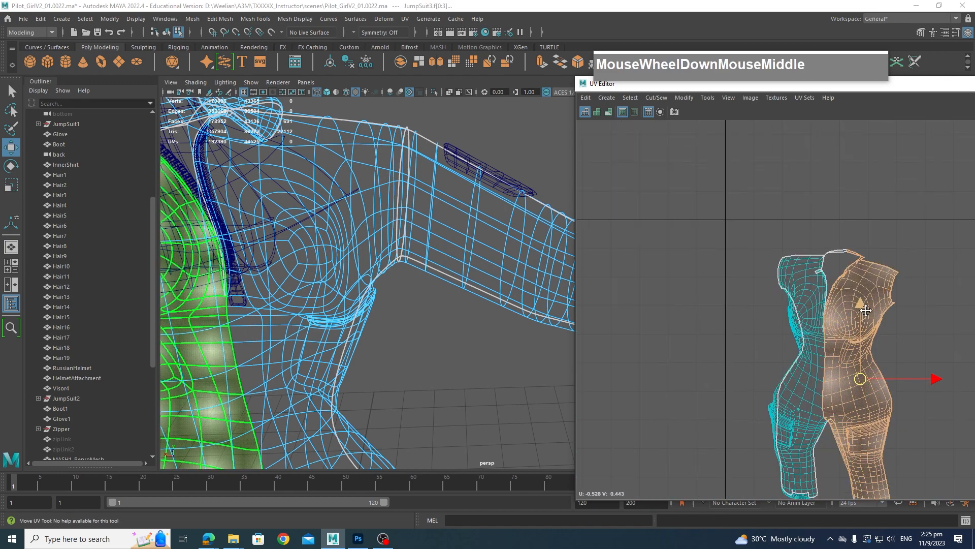
click(870, 376)
drag(870, 376, 930, 373)
alt+middle_drag(931, 372, 803, 287)
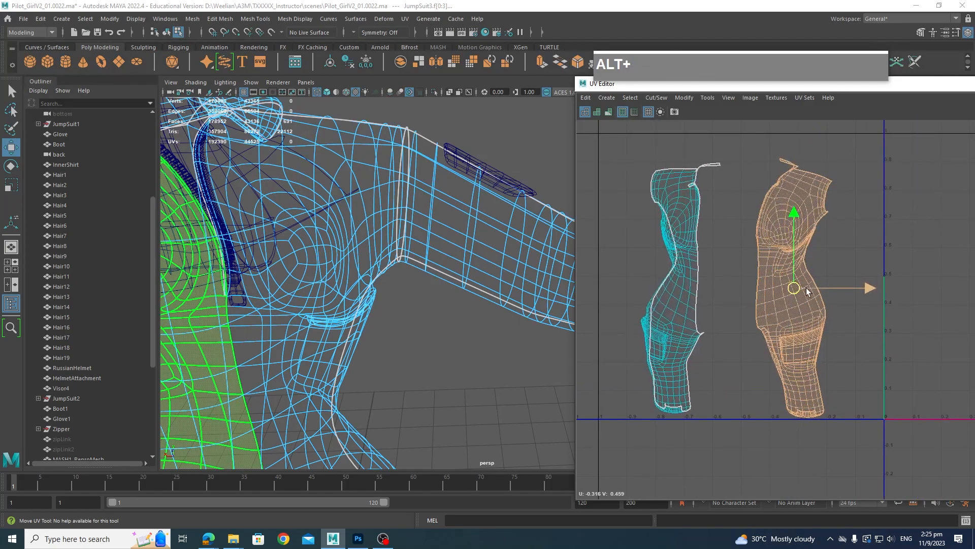
Unfold the UV shells of both front halves of the jumpsuit
shift+right_click(809, 237)
shift+right_drag(808, 236, 703, 236)
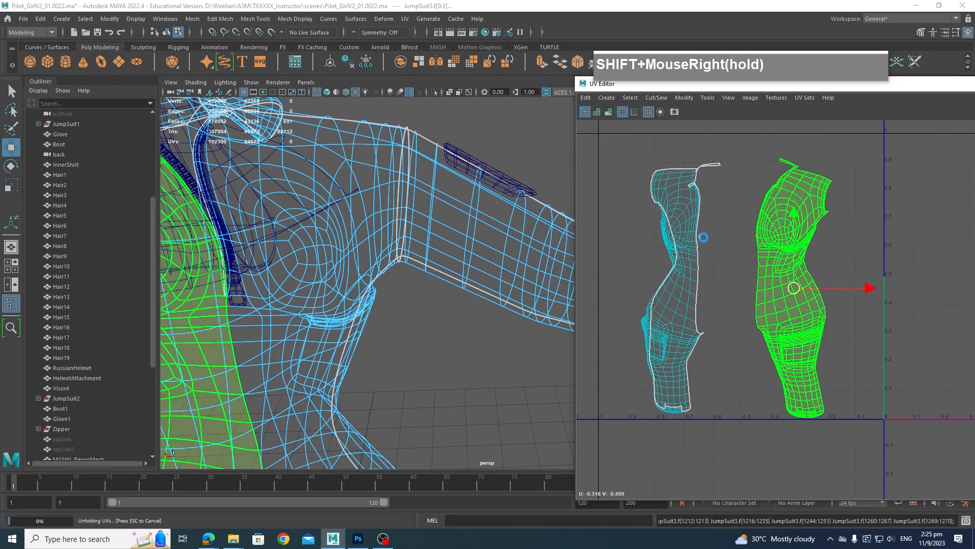
click(672, 261)
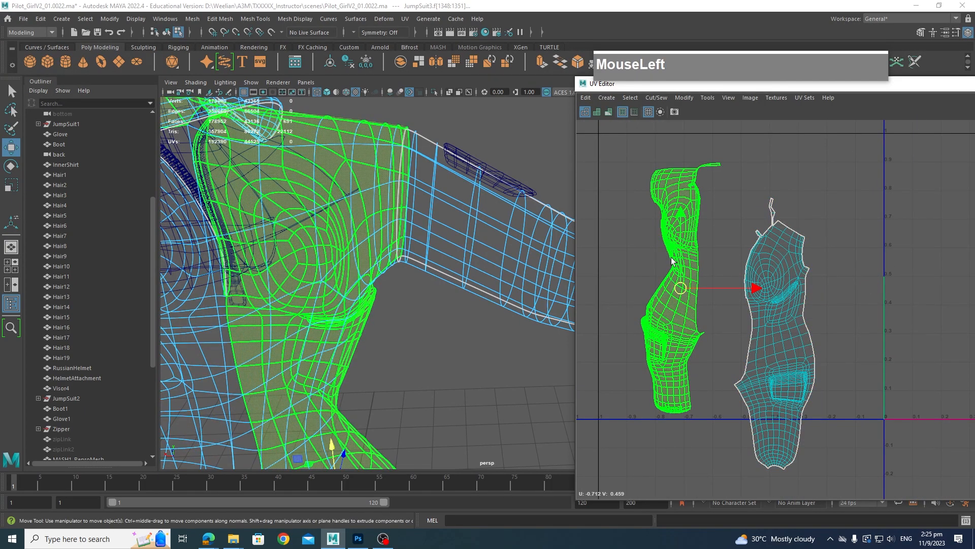
key(g)
Cut the thin neckline strip and the small flap off the moved front half at their connecting edges
scroll(785, 207, up, 6)
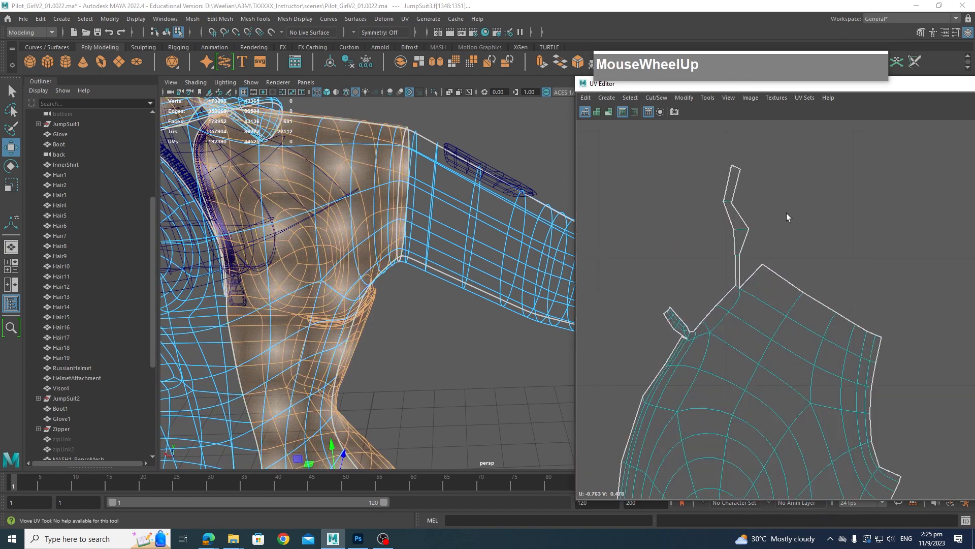
scroll(786, 218, up, 3)
alt+middle_drag(756, 279, 788, 270)
mouse_move(788, 268)
right_down()
mouse_move(783, 260)
mouse_move(776, 270)
right_up()
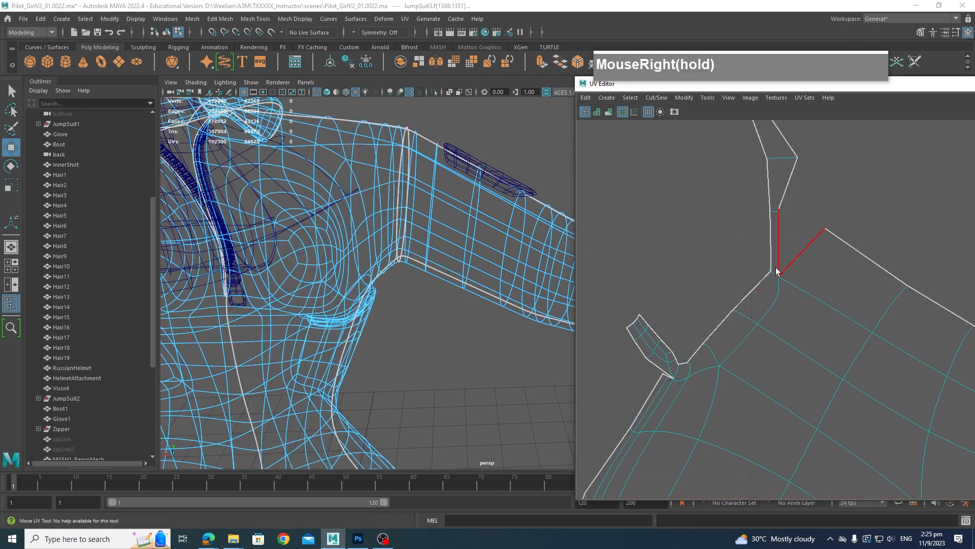
click(774, 275)
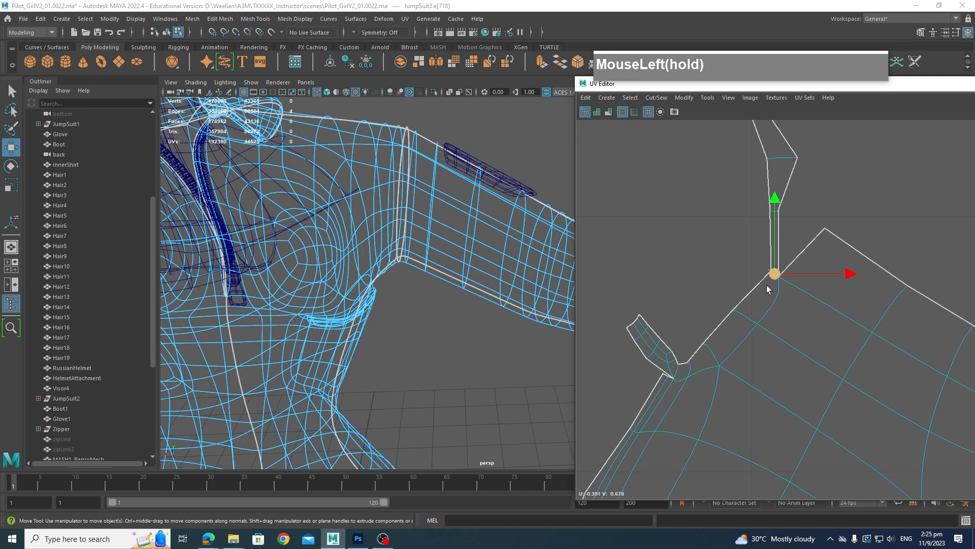
shift+click(676, 373)
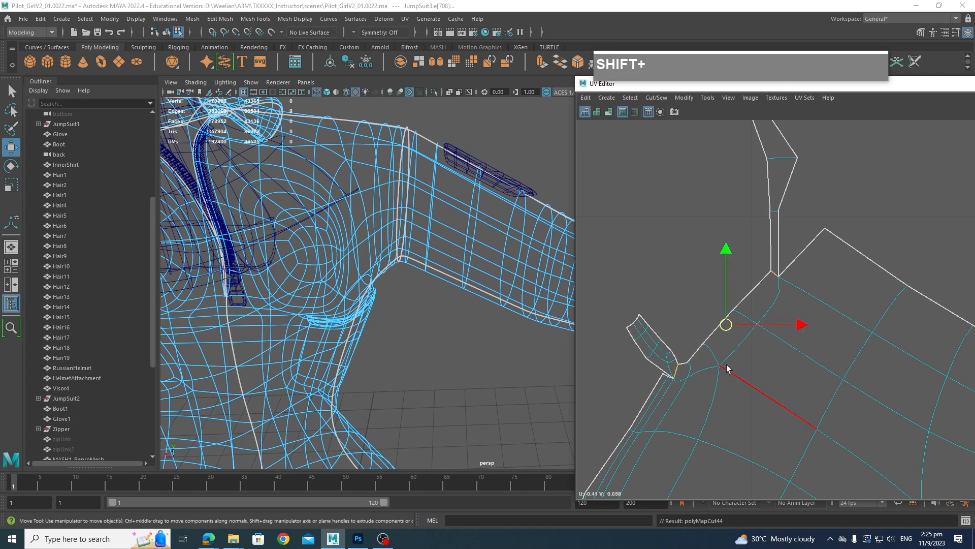
Cut the neckline strip and small flap off the other front half at the matching edges
scroll(784, 330, down, 3)
alt+middle_drag(585, 218, 592, 264)
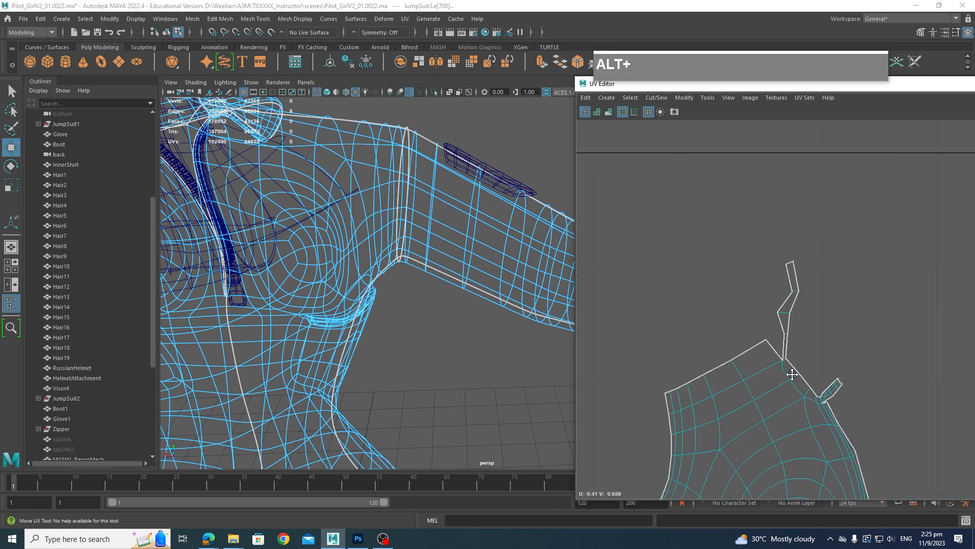
scroll(817, 394, up, 5)
click(763, 327)
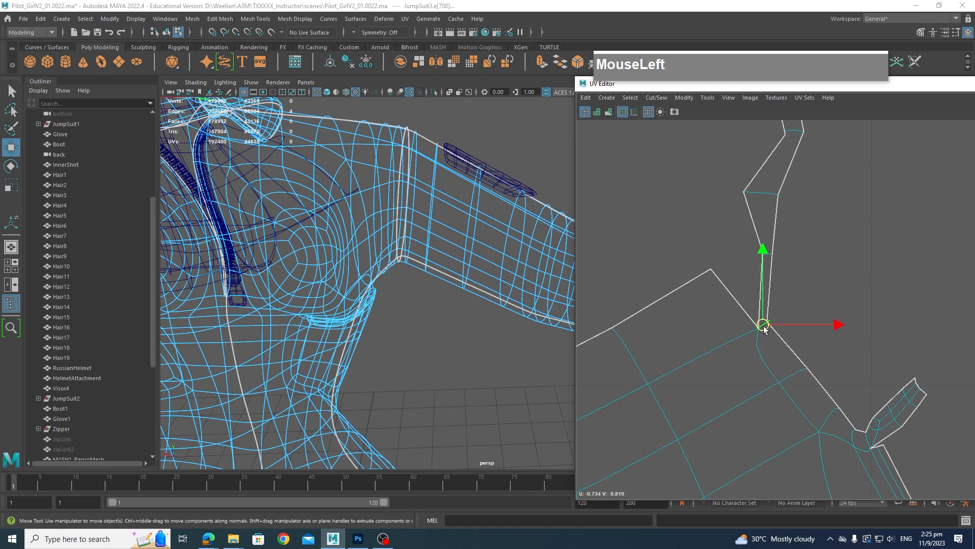
shift+click(867, 446)
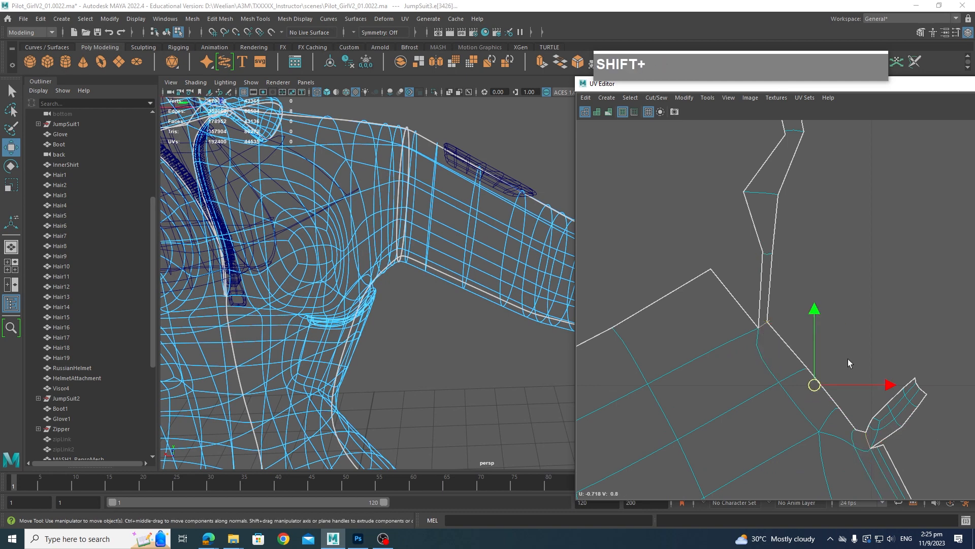
key(shift+x)
Switch to face selection in the UV layout and select the detached neckline strip above the moved front half
scroll(855, 344, down, 4)
alt+middle_drag(856, 345, 801, 320)
scroll(790, 344, up, 2)
click(768, 329)
right_click(770, 336)
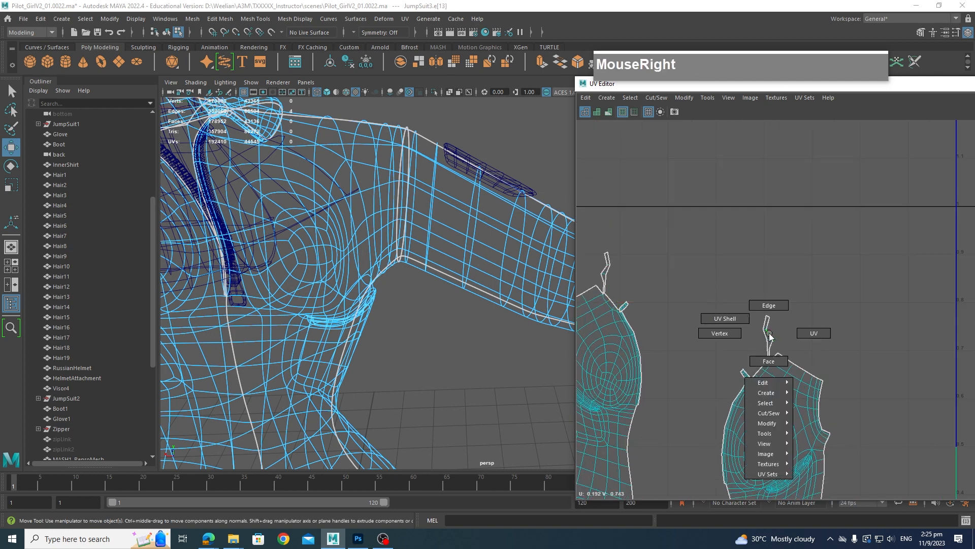
right_drag(770, 335, 769, 362)
click(768, 331)
scroll(824, 332, down, 2)
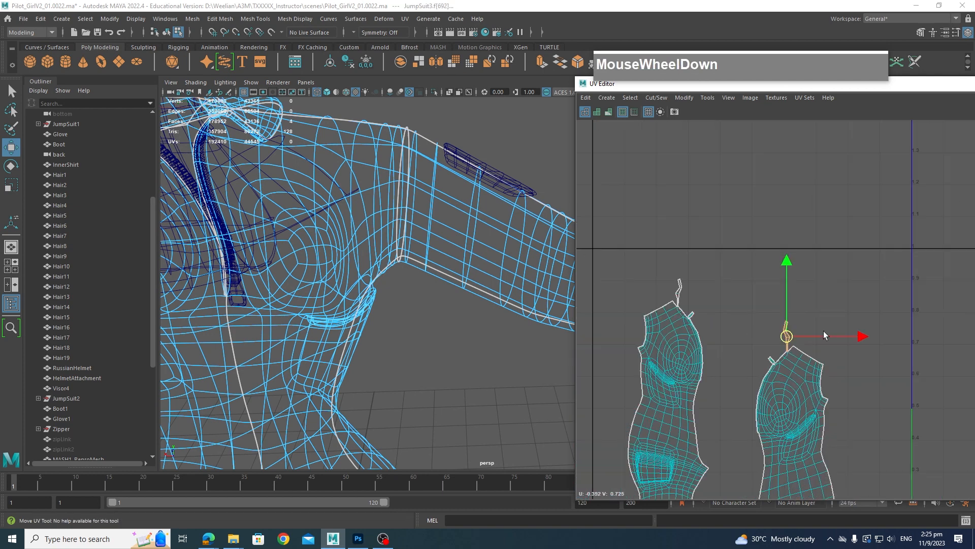
Maximize the UV Editor window so that all of the jumpsuit's UV shells can be seen together
scroll(833, 331, down, 2)
alt+middle_drag(846, 332, 724, 358)
scroll(788, 333, up, 4)
scroll(703, 325, up, 2)
scroll(830, 328, down, 2)
alt+middle_drag(830, 328, 697, 370)
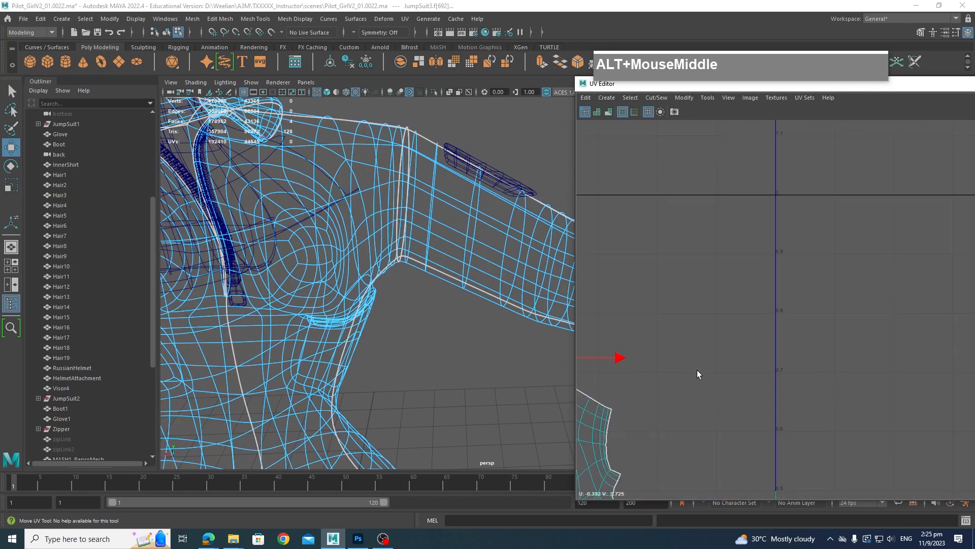
scroll(824, 354, down, 3)
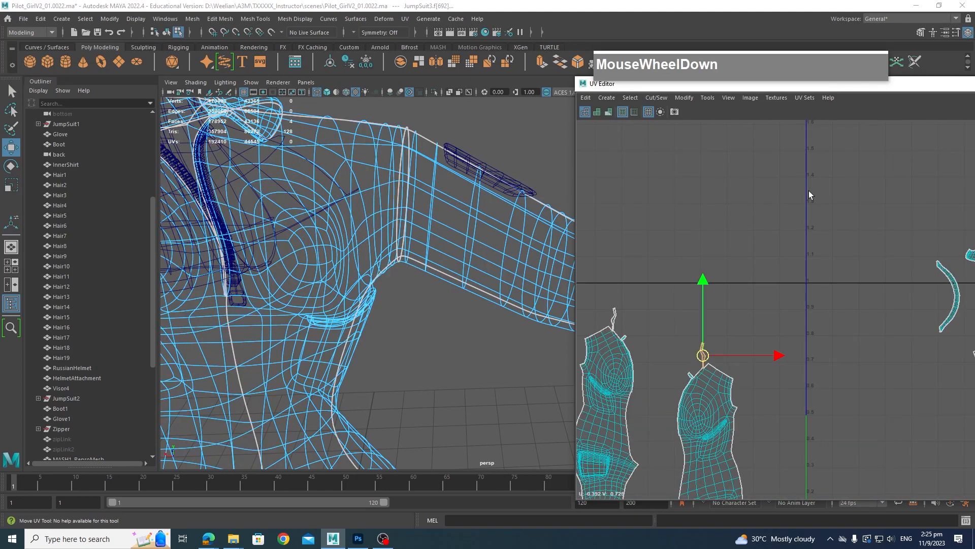
drag(944, 85, 542, 126)
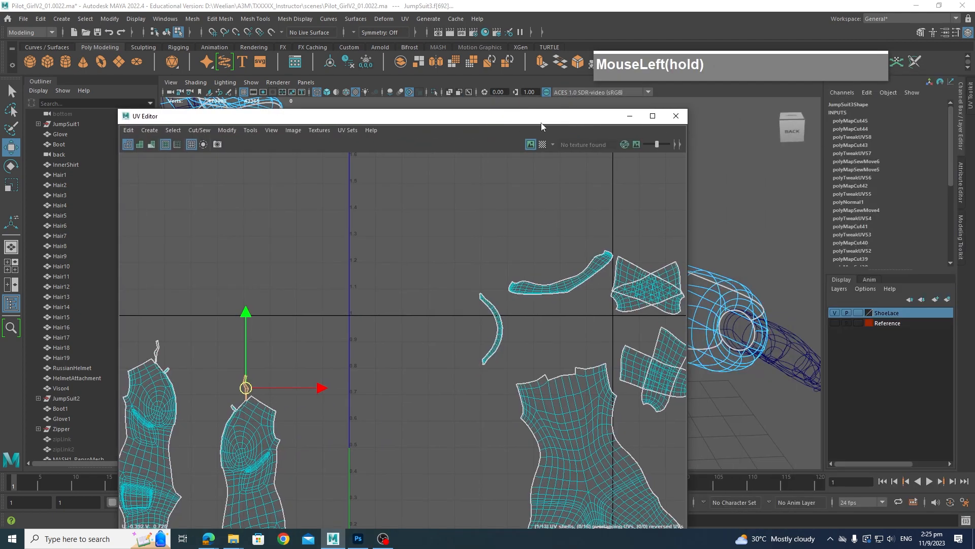
click(652, 116)
scroll(601, 333, down, 4)
alt+middle_drag(536, 348, 549, 344)
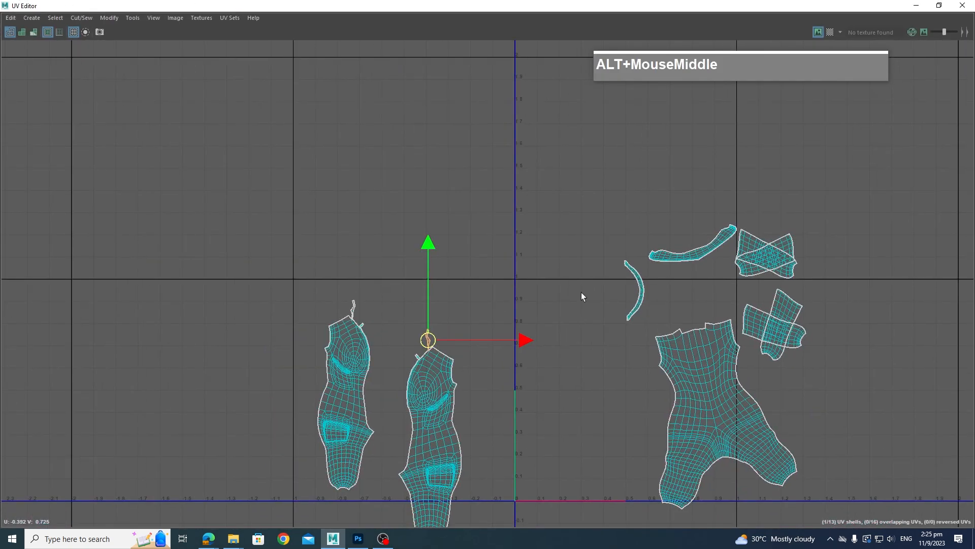
Select all jumpsuit UV shells and lay them out automatically within the UV tile
alt+scroll(583, 296, down, 1)
drag(286, 138, 843, 524)
shift+right_click(660, 300)
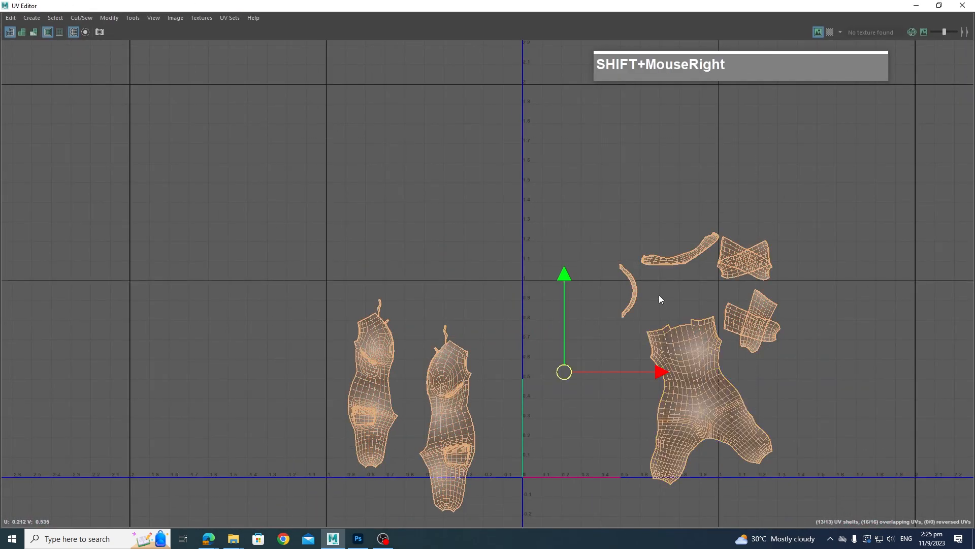
shift+right_drag(660, 300, 643, 354)
Sew the two thin neckline strips together at their matching short end edges, making one continuous strip
scroll(671, 381, up, 3)
alt+middle_drag(671, 381, 757, 219)
scroll(710, 264, up, 2)
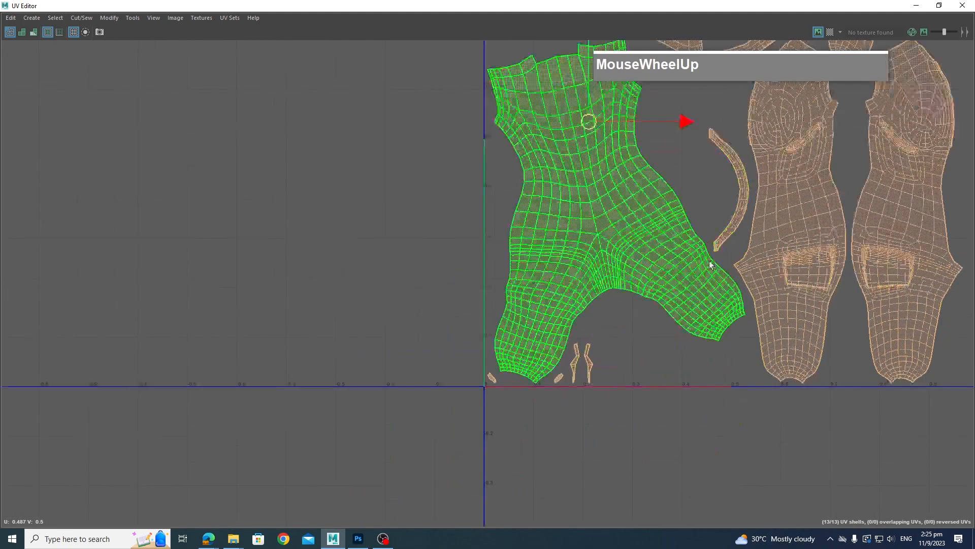
scroll(711, 265, up, 2)
alt+middle_drag(701, 244, 693, 294)
scroll(697, 331, up, 2)
alt+middle_drag(696, 331, 637, 361)
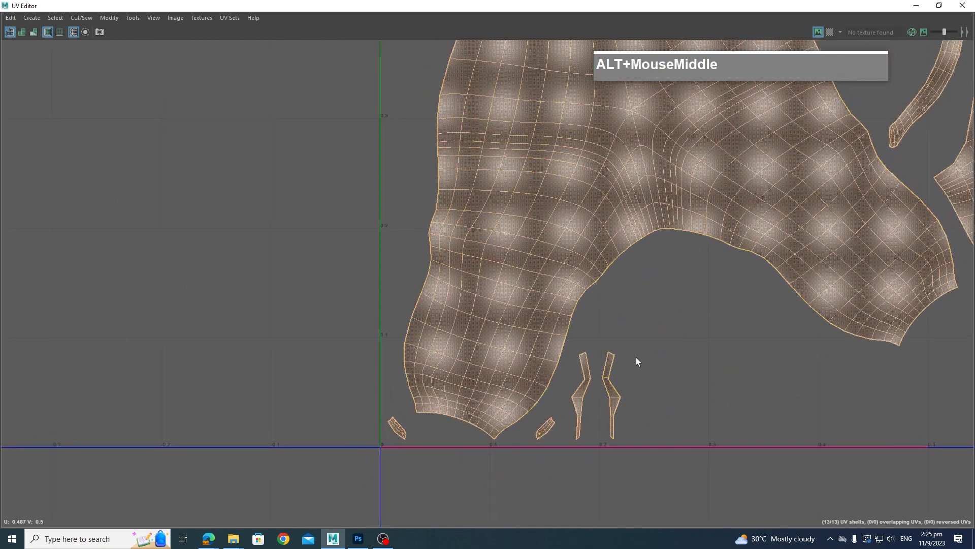
right_drag(609, 354, 614, 327)
click(612, 357)
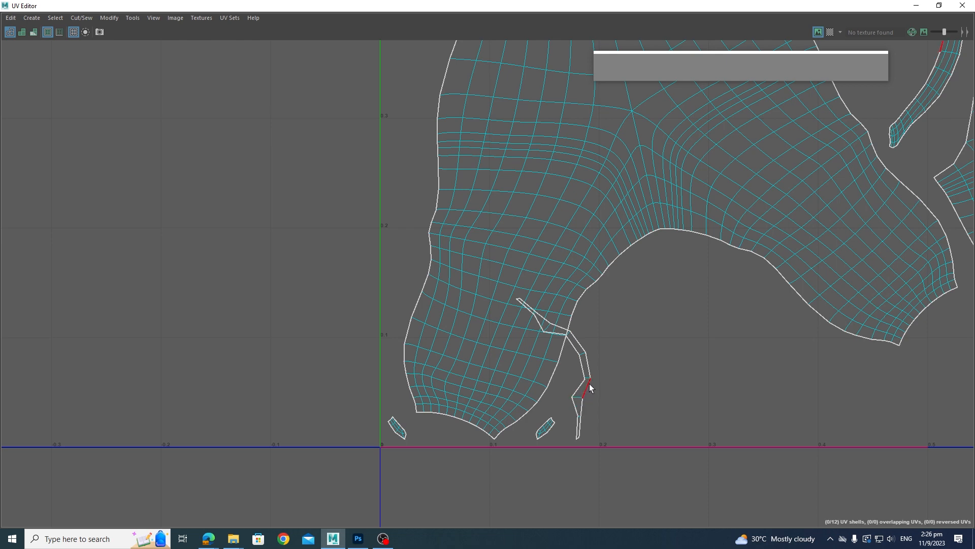
scroll(587, 399, down, 2)
alt+middle_drag(585, 400, 594, 435)
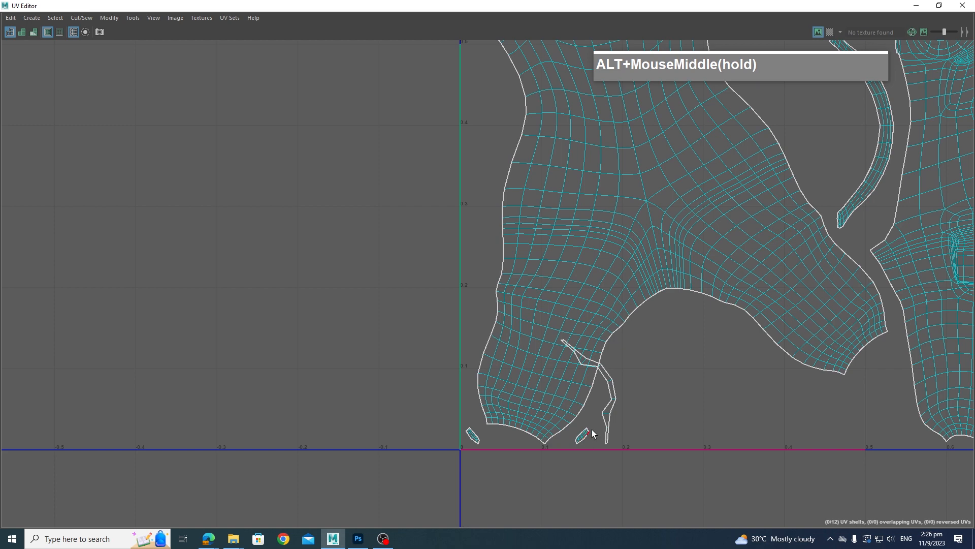
scroll(594, 433, down, 5)
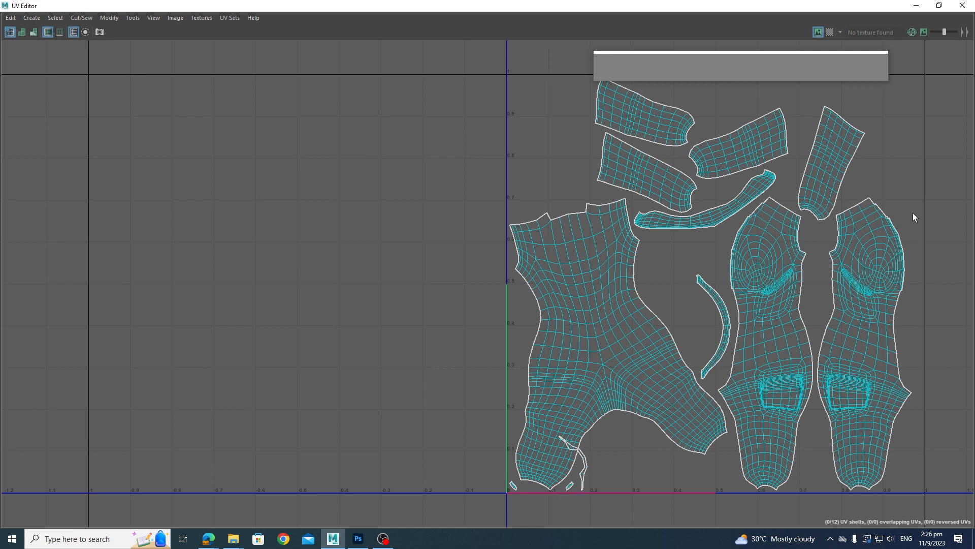
Sew the two small flap shells back onto the front halves along their matching end edges
scroll(610, 438, up, 2)
alt+middle_drag(588, 477, 607, 439)
scroll(636, 406, up, 4)
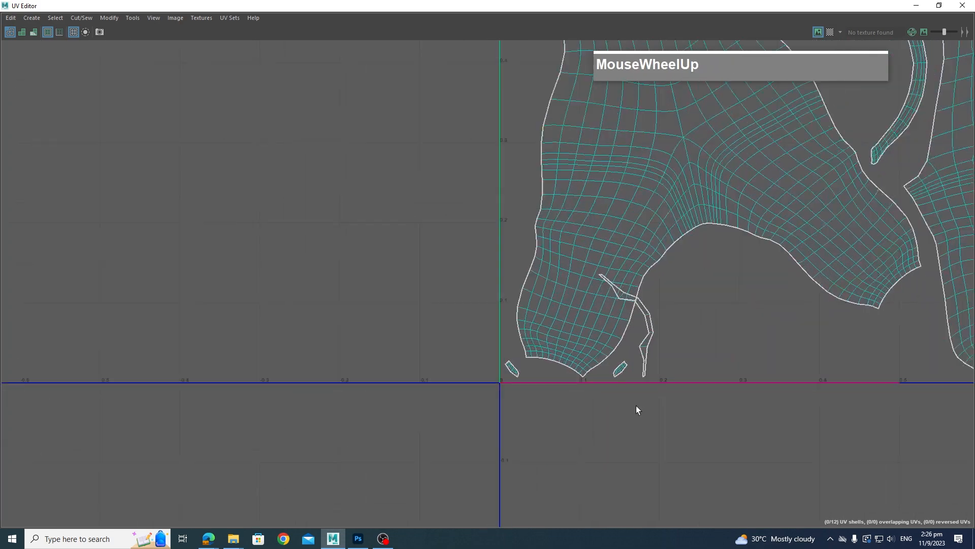
scroll(611, 371, up, 3)
click(612, 367)
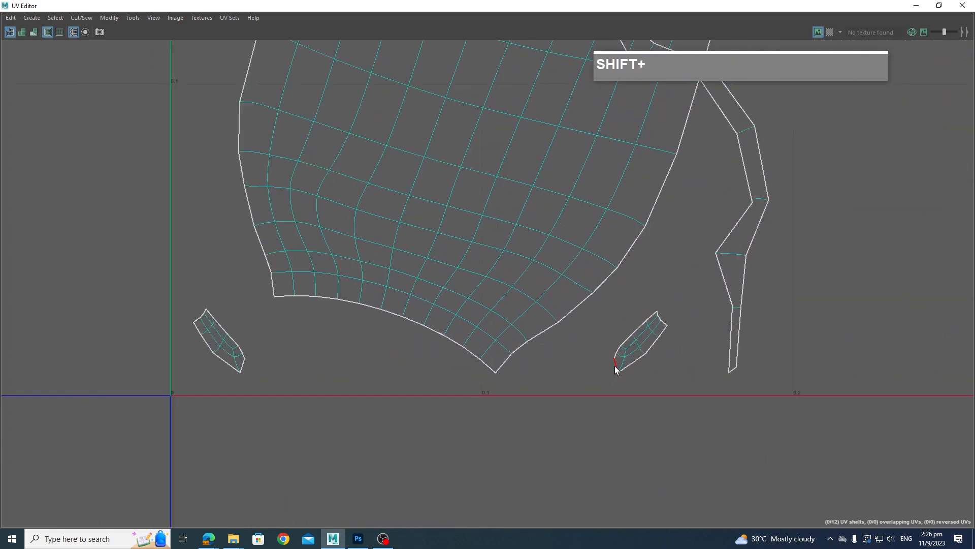
shift+right_click(616, 365)
click(615, 374)
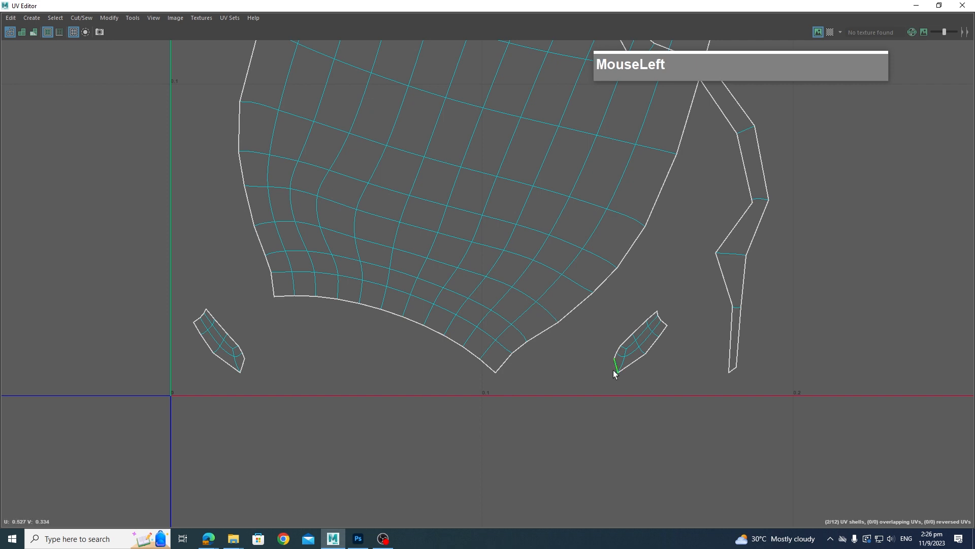
shift+right_drag(616, 358, 624, 339)
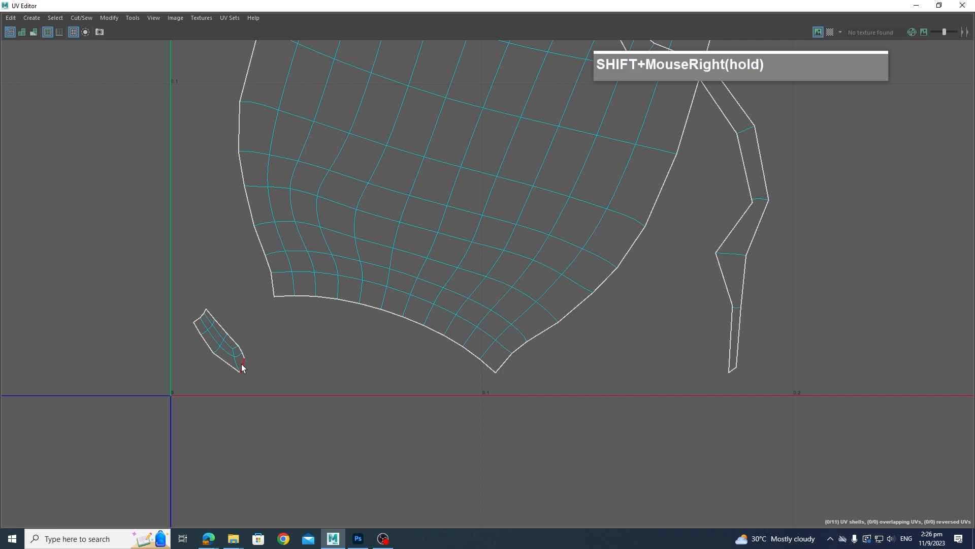
shift+right_drag(242, 369, 250, 342)
Examine where the small flap joins the neckline edge of the front half
scroll(412, 339, down, 2)
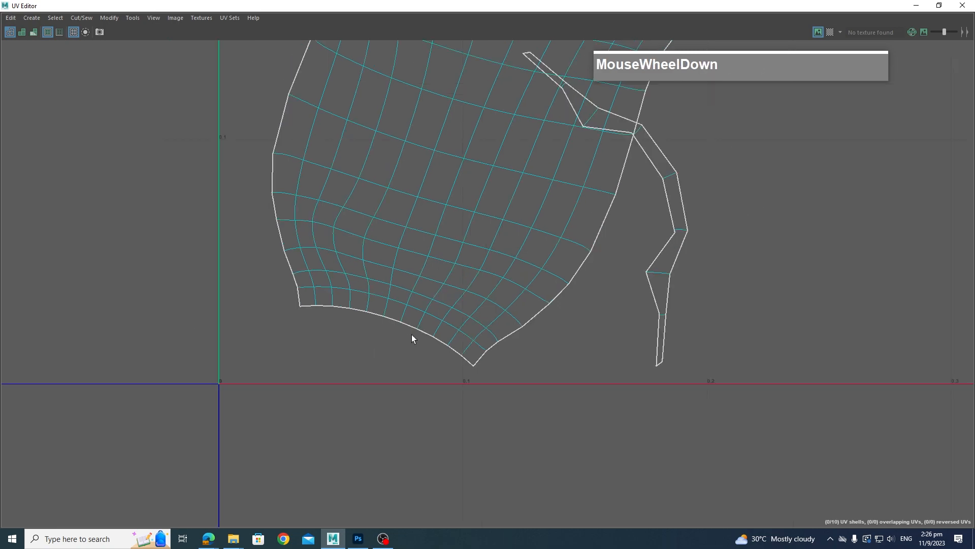
scroll(475, 324, down, 5)
alt+middle_drag(857, 246, 607, 405)
scroll(813, 300, down, 2)
alt+middle_drag(896, 87, 751, 381)
scroll(584, 254, up, 6)
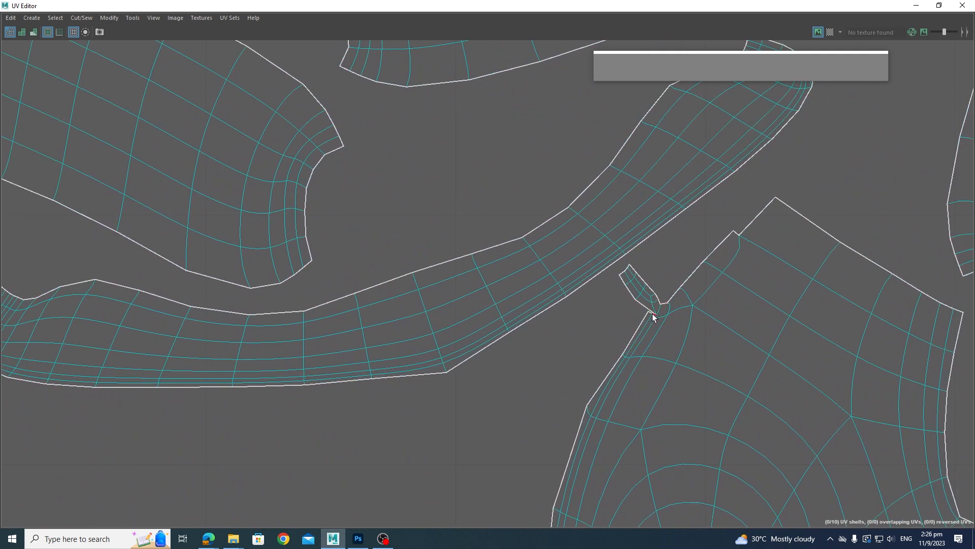
click(653, 312)
scroll(652, 312, up, 1)
Sew the two front halves together along the centre seam from below the chest opening down to the crotch
scroll(656, 325, down, 6)
alt+middle_drag(665, 346, 669, 263)
scroll(745, 282, up, 1)
scroll(714, 283, down, 1)
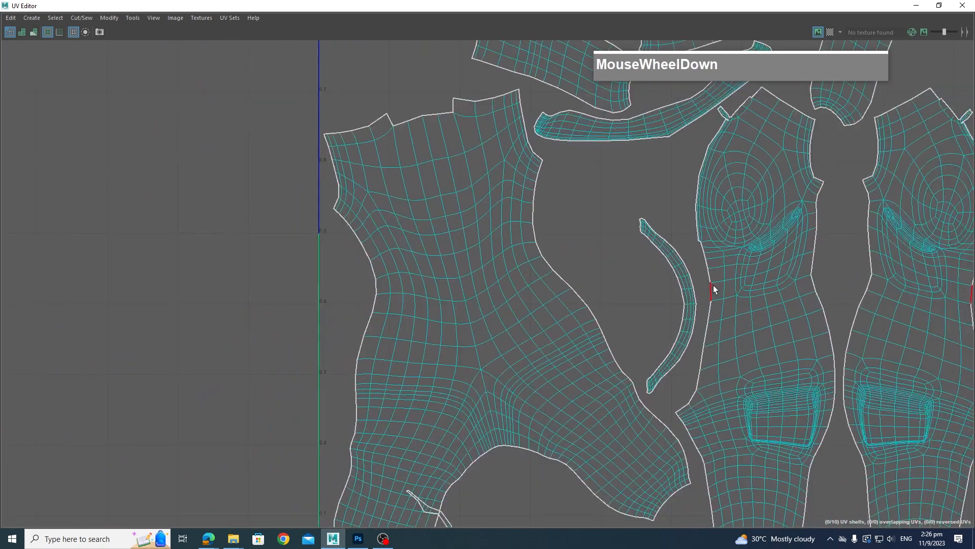
alt+scroll(736, 298, down, 3)
alt+middle_drag(736, 298, 744, 340)
scroll(753, 293, up, 3)
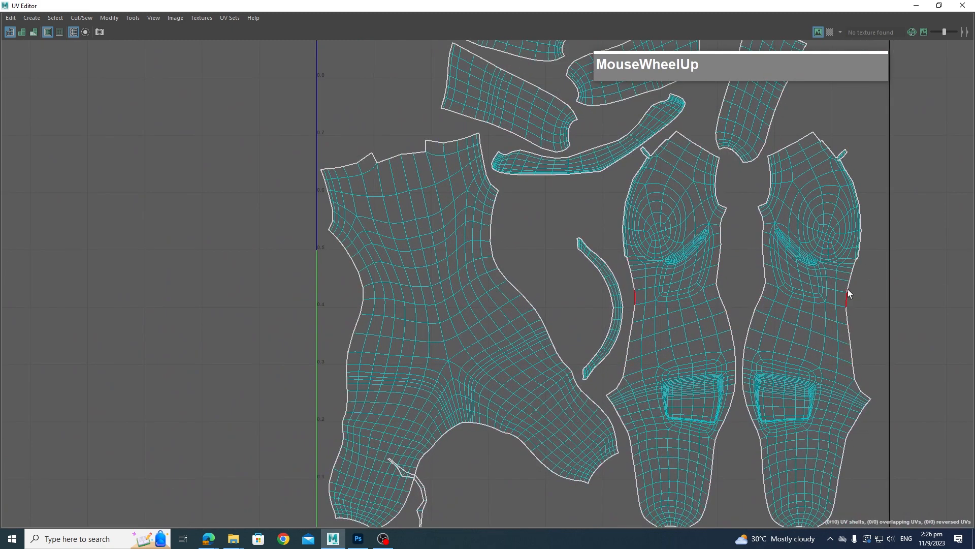
click(855, 261)
shift+click(871, 398)
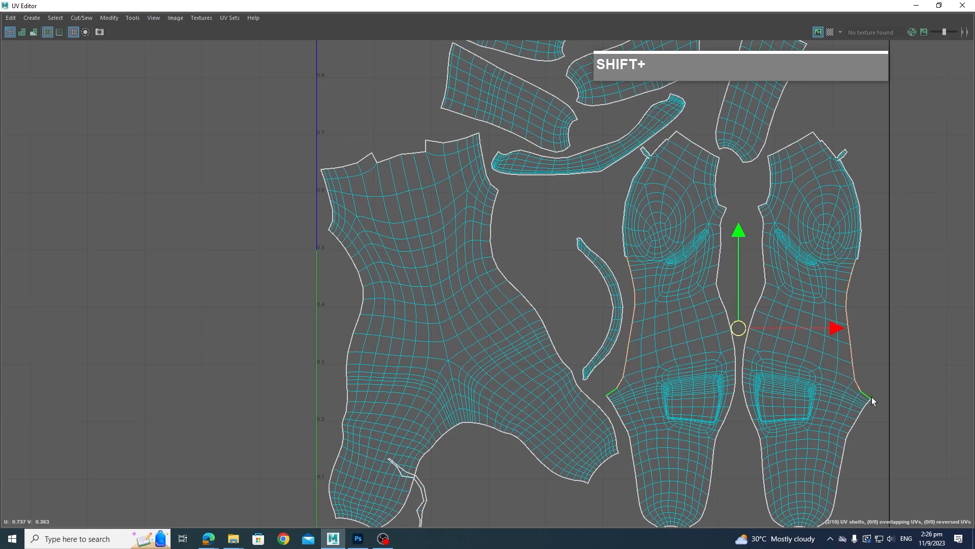
shift+right_click(869, 286)
shift+right_drag(870, 284, 875, 255)
Unfold the joined front shell and move it sideways, clear of the back shell
right_drag(696, 261, 656, 274)
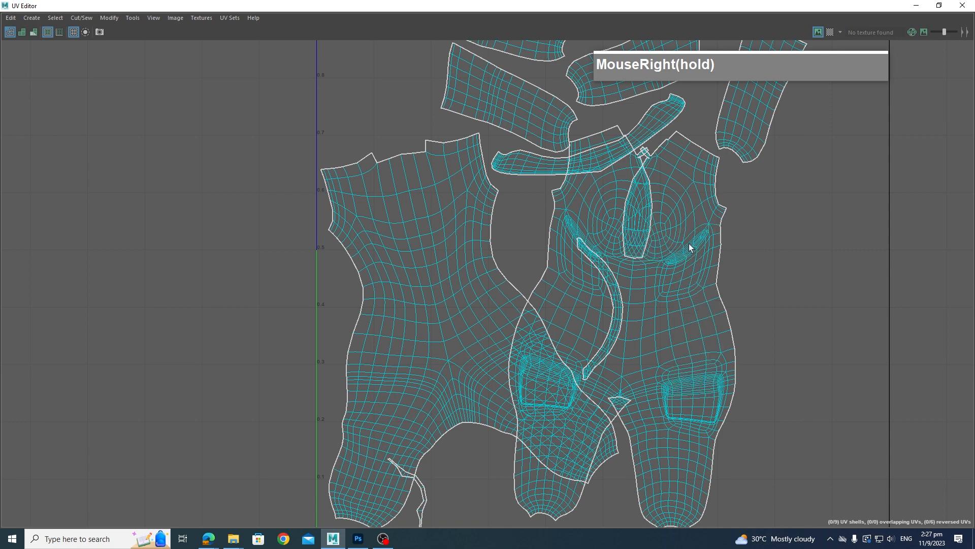
click(706, 297)
shift+right_click(707, 298)
shift+right_drag(706, 299, 609, 300)
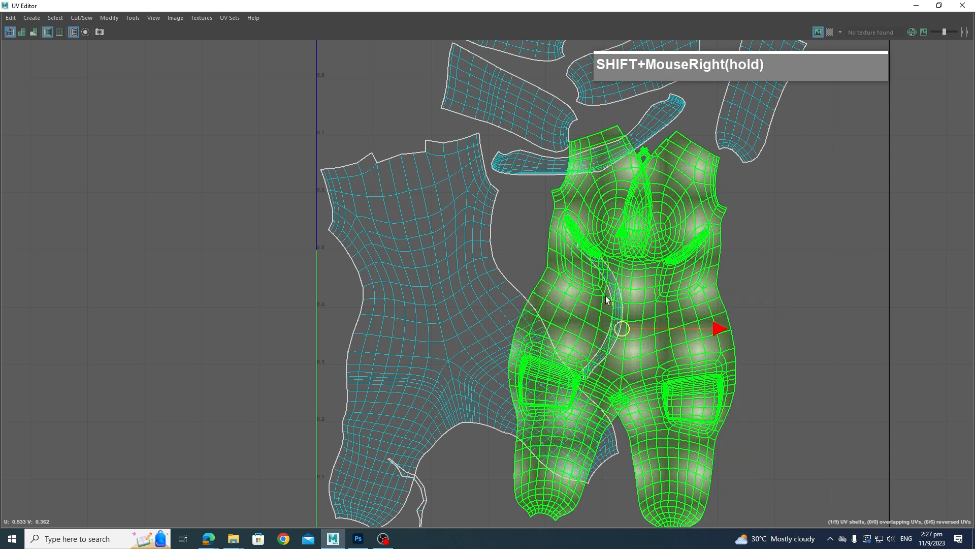
click(744, 327)
drag(745, 327, 970, 324)
scroll(481, 306, down, 2)
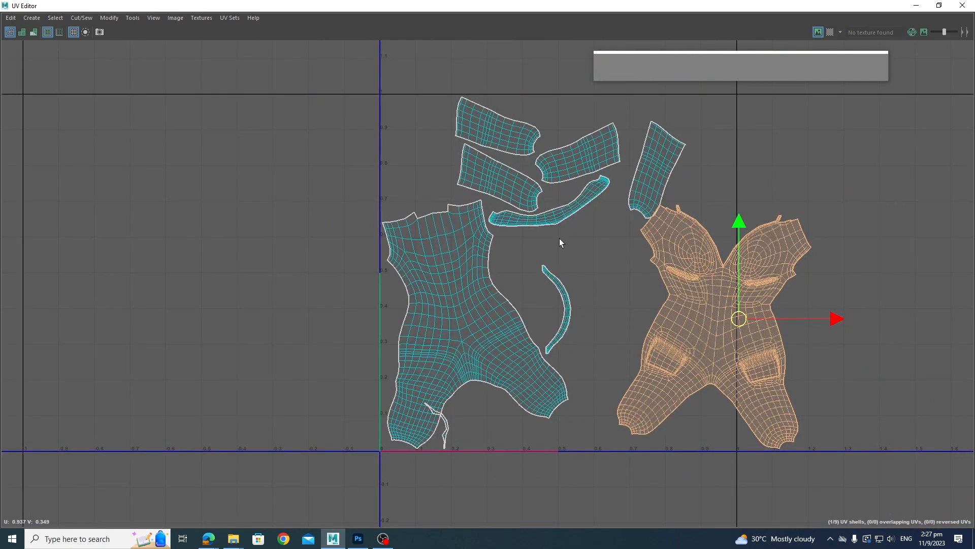
Sew the curved strip to the collar shell's inner long edge and unfold the combined collar
right_drag(558, 214, 580, 244)
scroll(588, 186, up, 1)
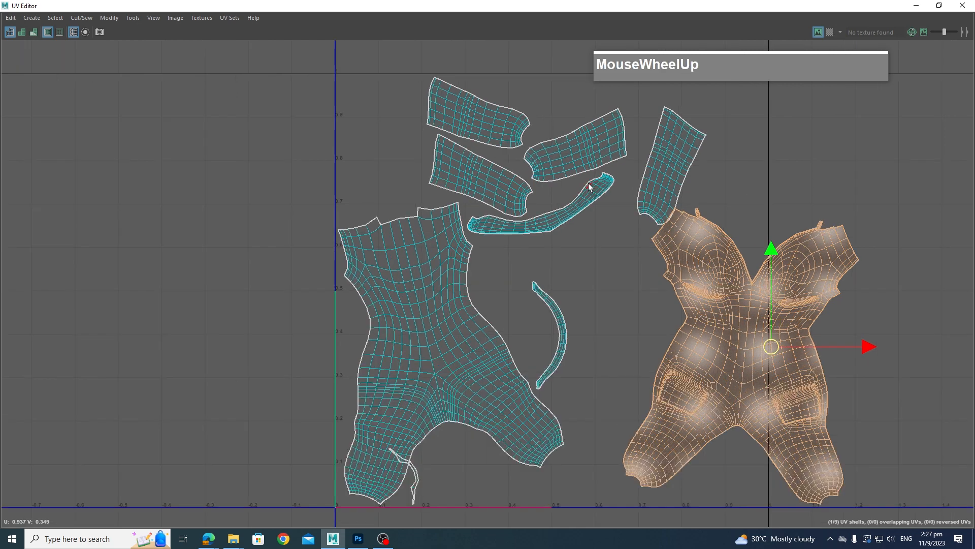
click(577, 211)
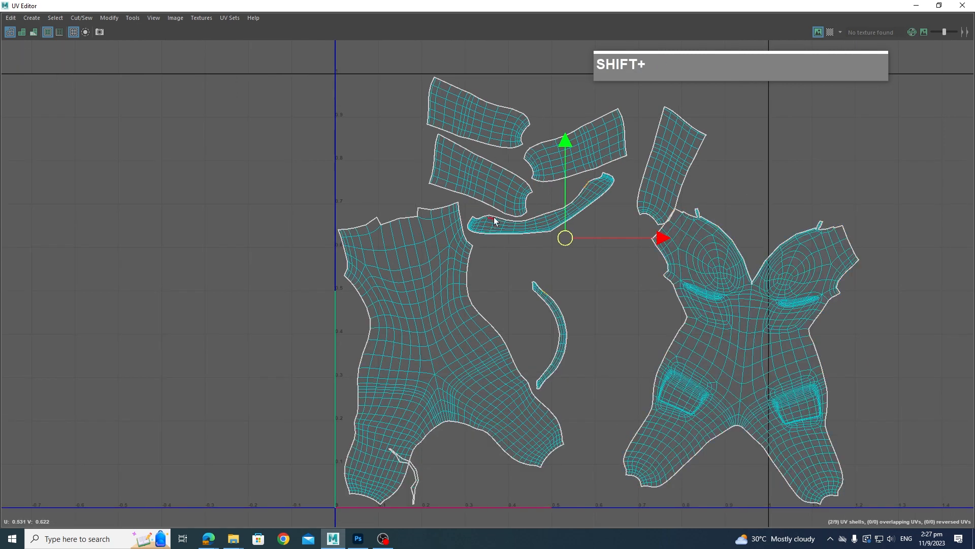
shift+double_click(494, 218)
shift+right_drag(568, 200, 576, 168)
right_click(571, 209)
right_drag(572, 211, 474, 204)
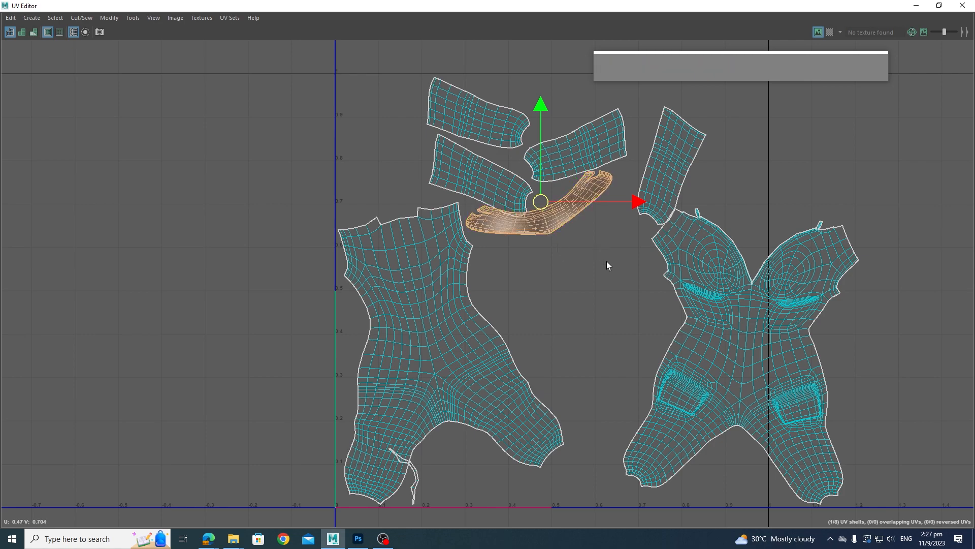
Sew the upright sleeve shell onto the left armhole edge of the jumpsuit's back shell
scroll(638, 291, up, 5)
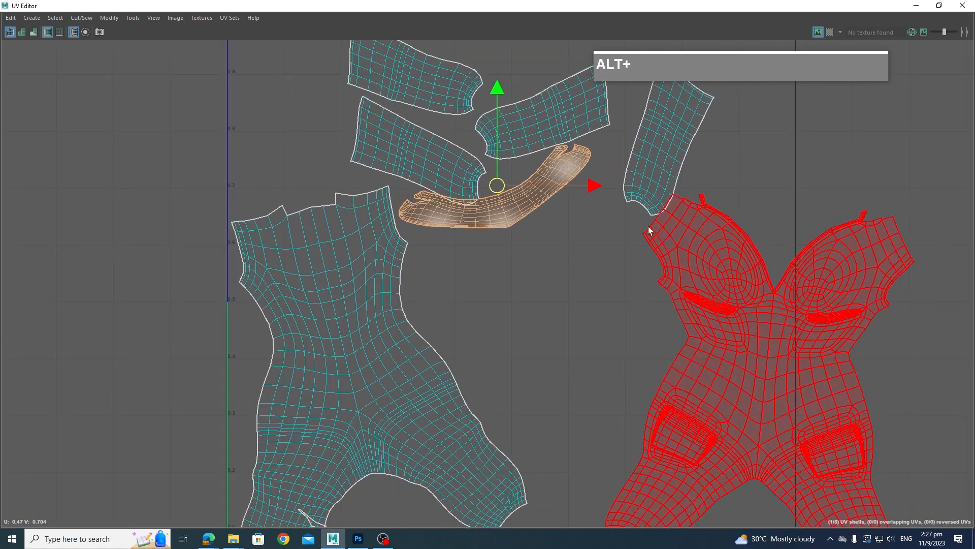
scroll(696, 290, up, 3)
mouse_move(696, 291)
right_down()
mouse_move(686, 245)
mouse_move(707, 297)
right_up()
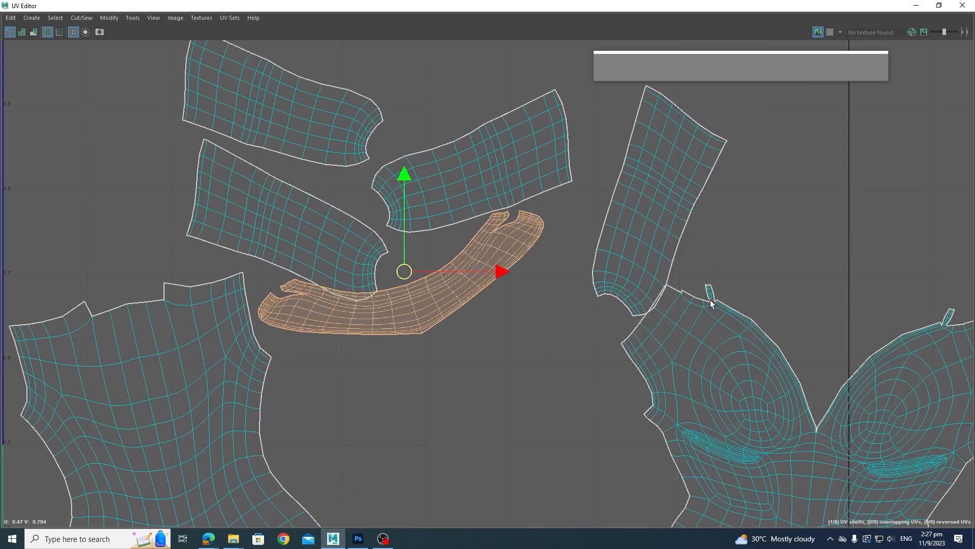
scroll(711, 287, down, 6)
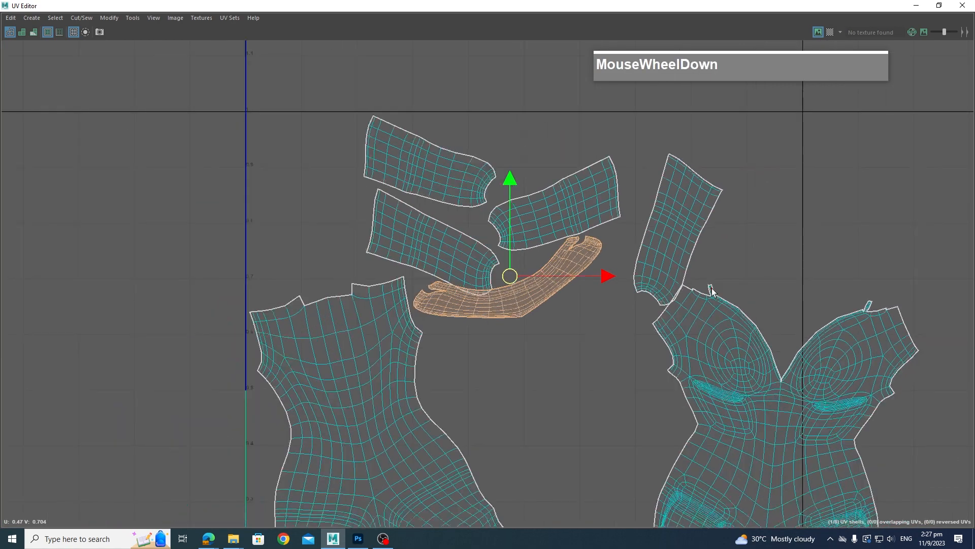
alt+middle_drag(705, 306, 685, 327)
scroll(706, 309, up, 3)
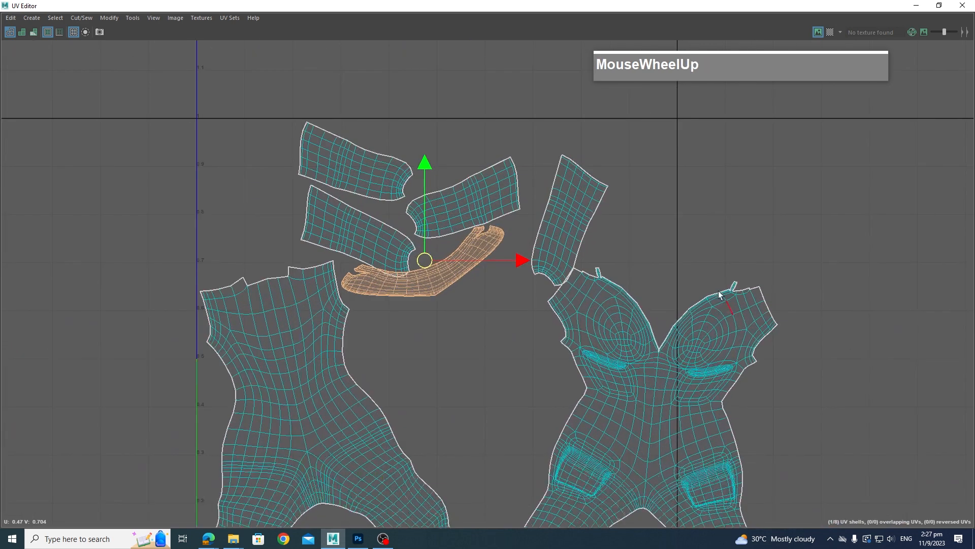
click(564, 159)
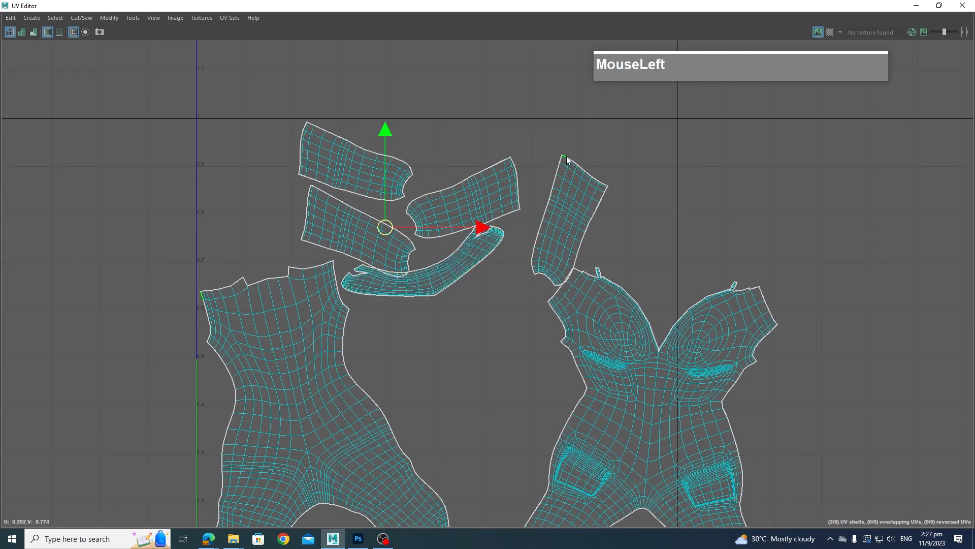
shift+click(608, 182)
shift+right_drag(605, 182, 612, 155)
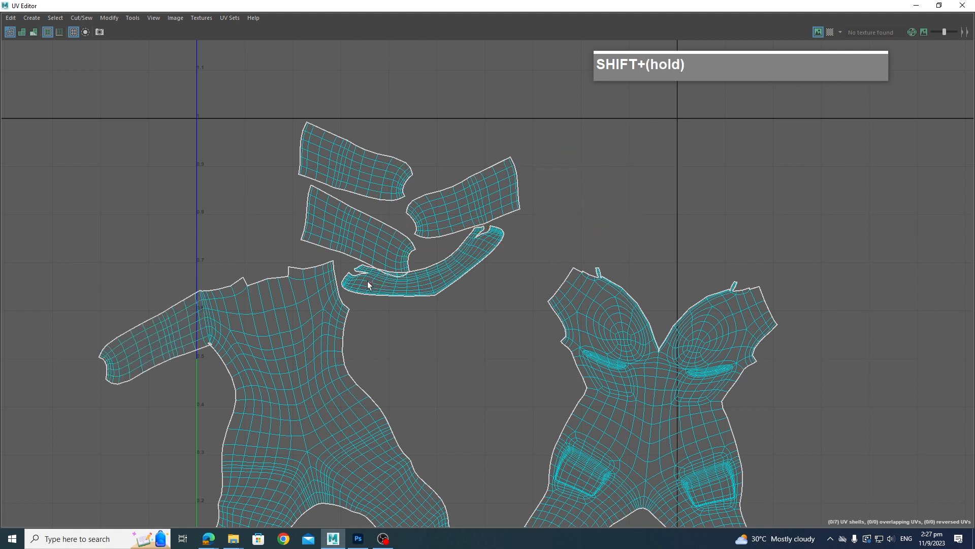
Sew the matching sleeve shell onto the right armhole edge of the jumpsuit's back shell
click(335, 260)
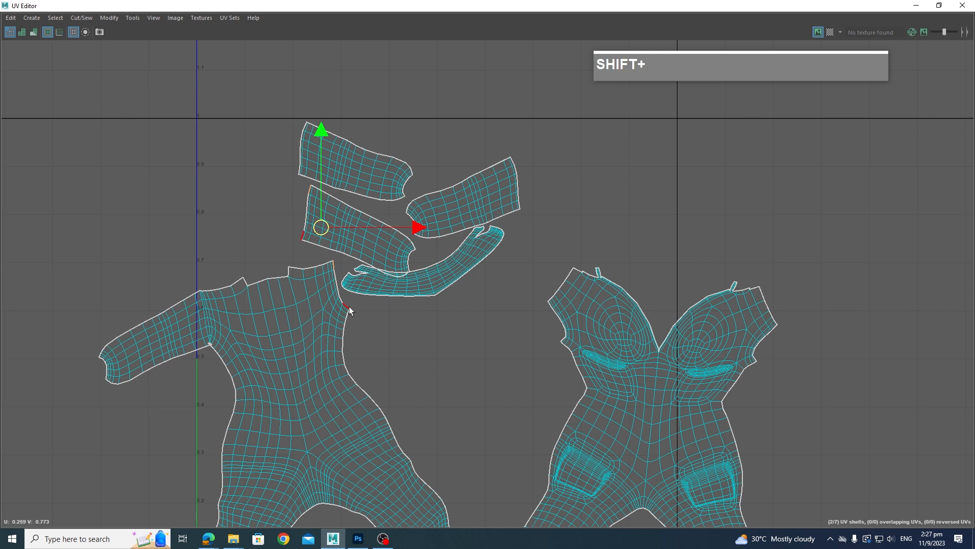
shift+click(349, 306)
shift+right_drag(349, 307, 351, 280)
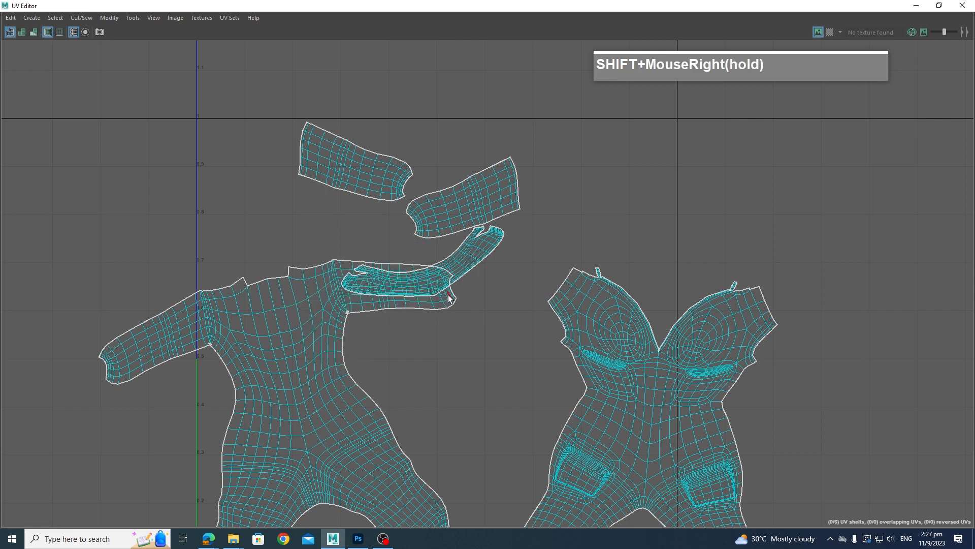
Sew the upper right loose sleeve shell onto the left armhole edge of the jumpsuit's front shell
click(575, 273)
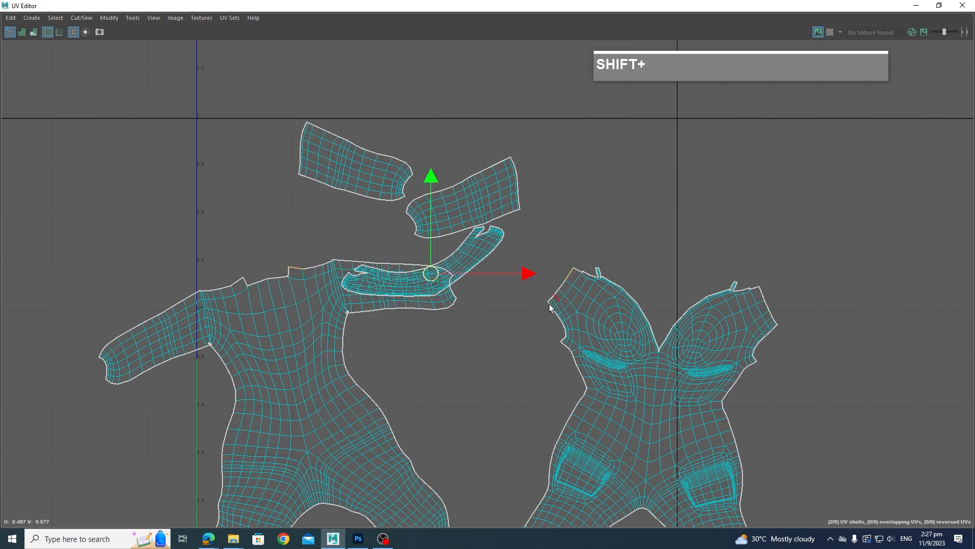
shift+click(549, 303)
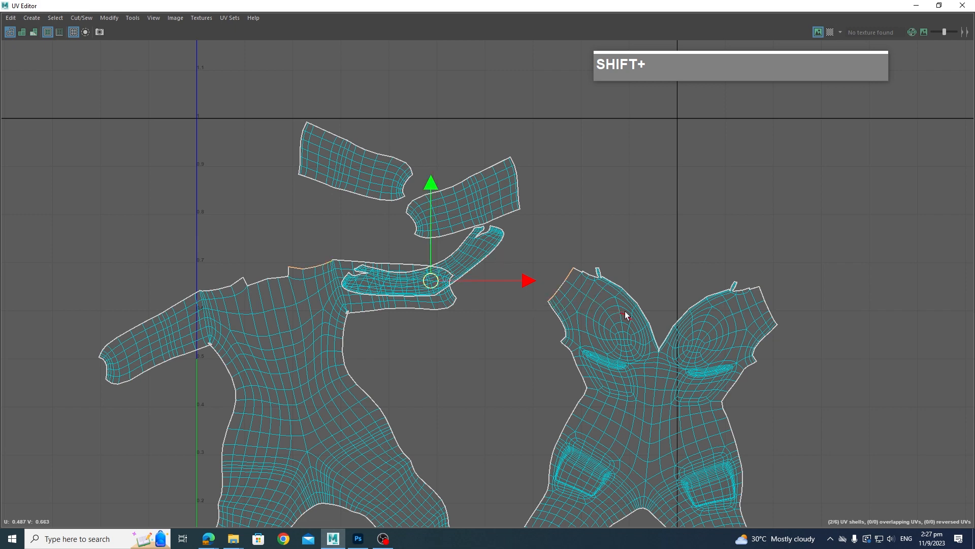
scroll(569, 323, down, 2)
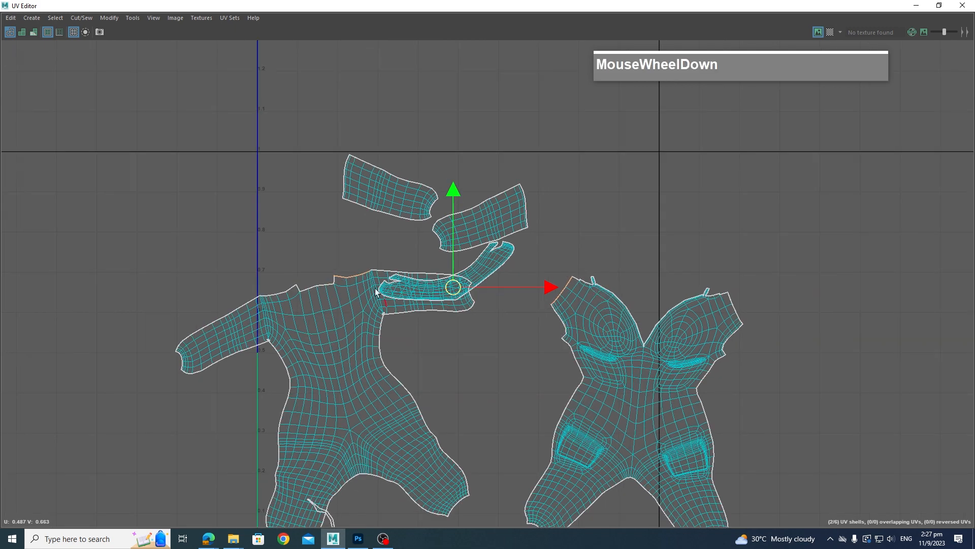
click(520, 185)
shift+click(529, 227)
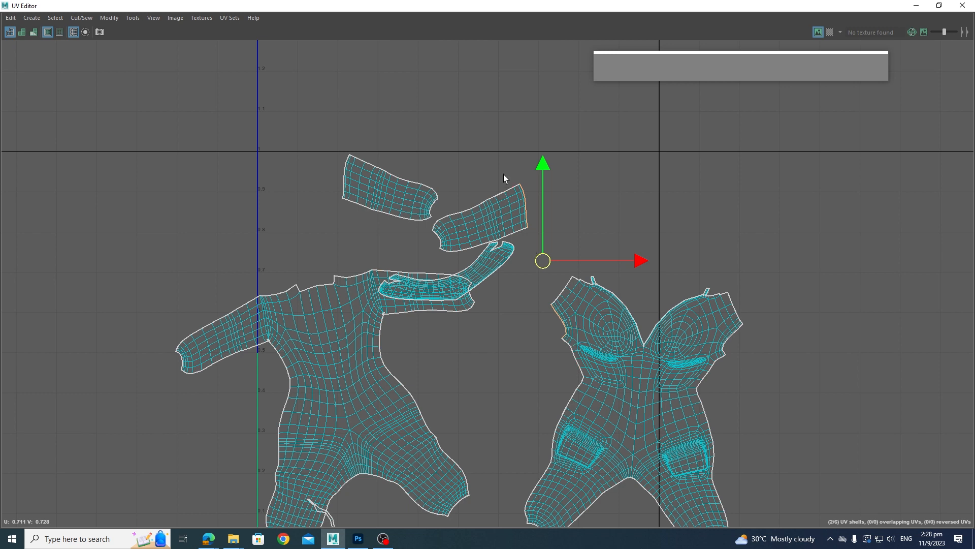
shift+right_drag(524, 199, 522, 175)
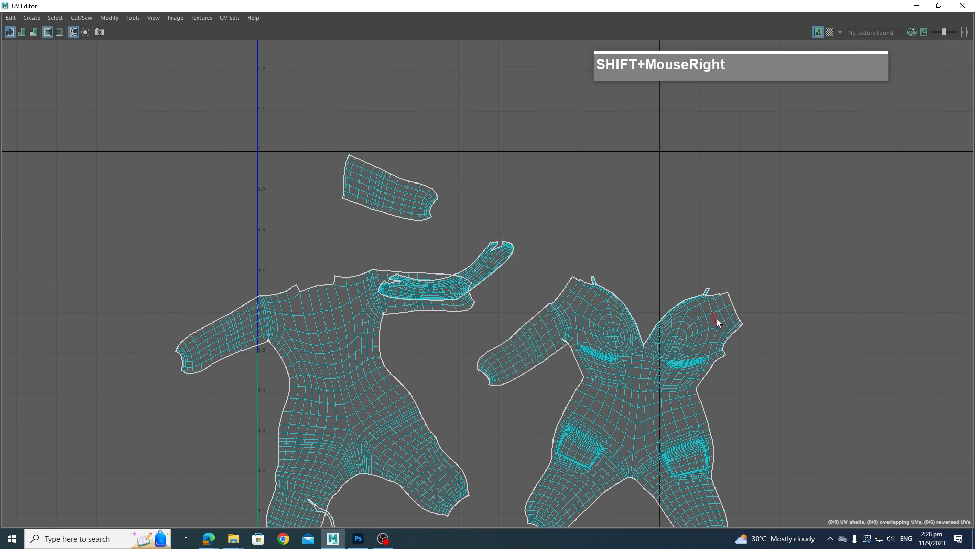
Sew the remaining loose sleeve shell onto the right armhole edge of the jumpsuit's front shell
click(730, 293)
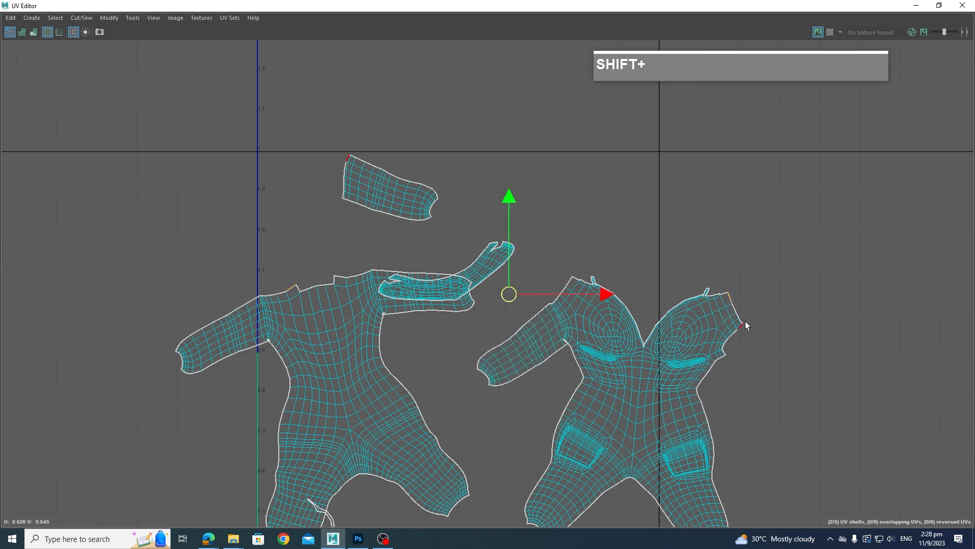
shift+click(349, 192)
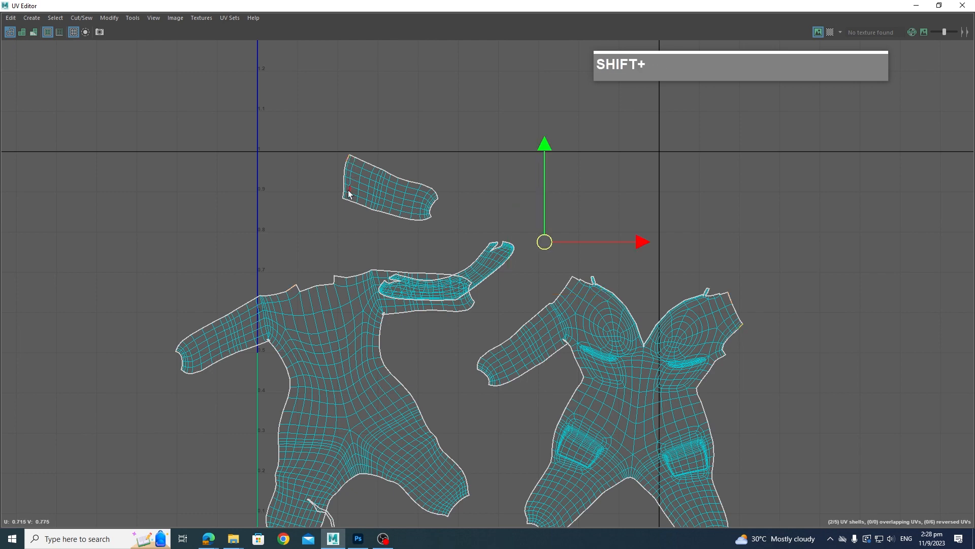
shift+click(344, 199)
shift+right_drag(343, 194, 338, 161)
Unfold all the jumpsuit's UV shells and lay them out without overlaps inside the 0–1 UV tile
scroll(602, 325, down, 3)
scroll(602, 325, down, 2)
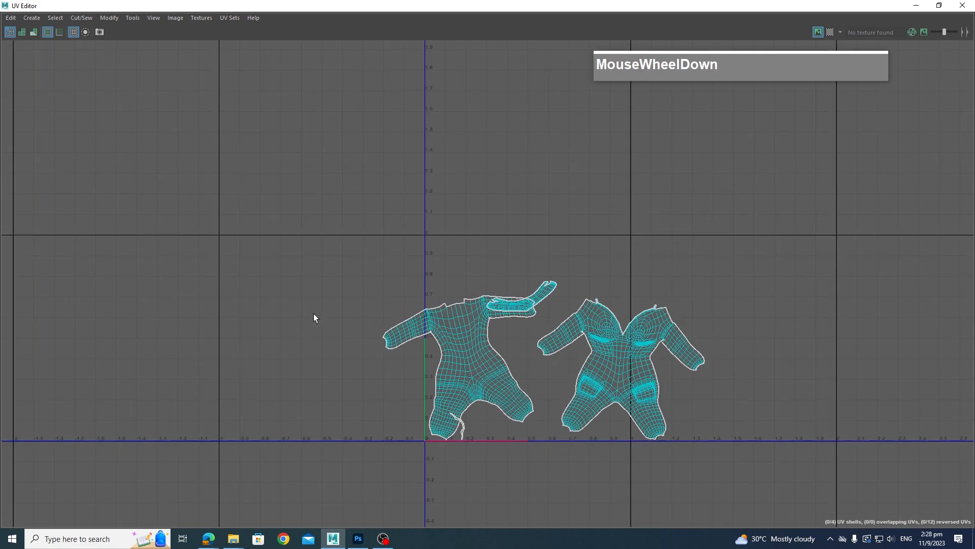
drag(343, 189, 708, 450)
shift+right_drag(623, 359, 497, 364)
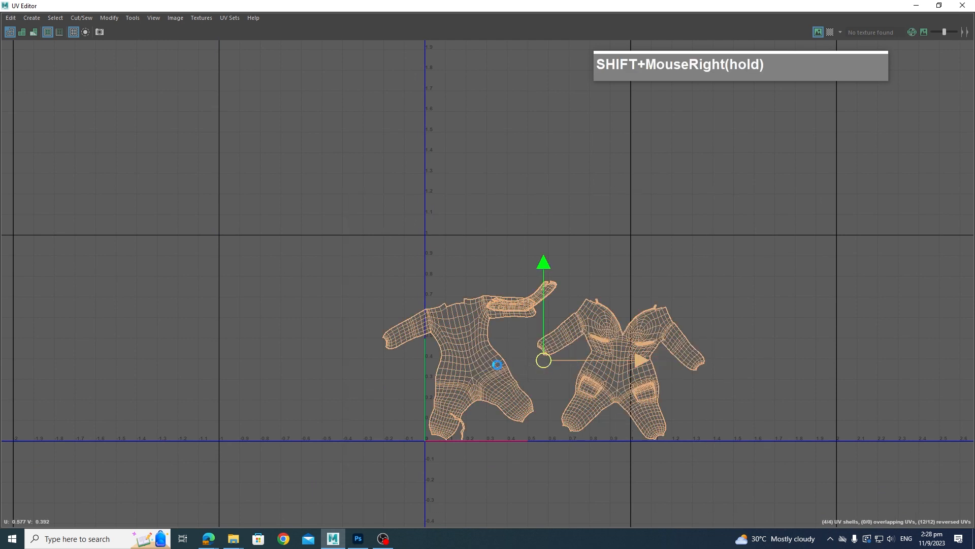
shift+right_drag(660, 336, 635, 337)
right_drag(635, 338, 592, 320)
drag(244, 207, 765, 481)
shift+right_drag(626, 331, 519, 338)
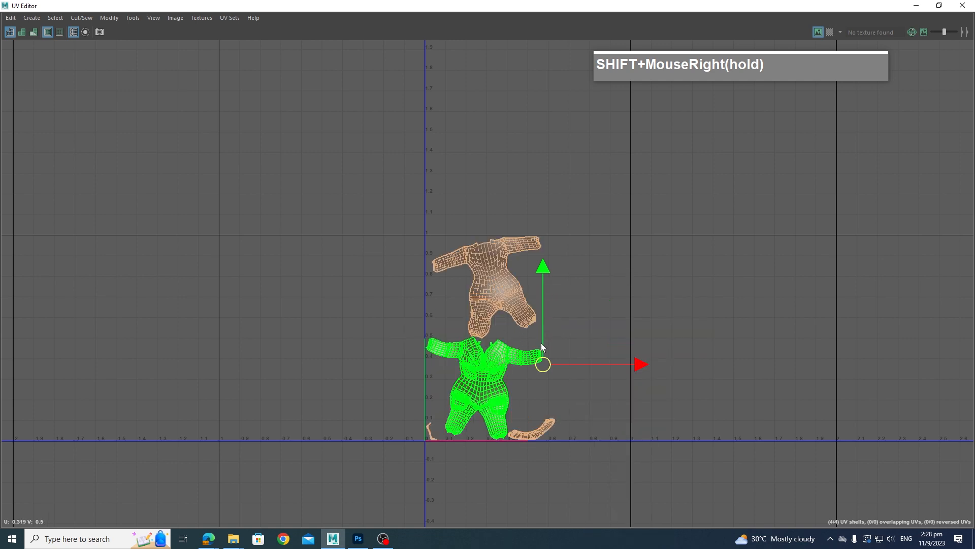
Move the back shell to the upper right of the front shell and rotate both shells so they stand upright
scroll(535, 282, up, 2)
click(492, 283)
drag(574, 283, 610, 293)
drag(607, 289, 566, 282)
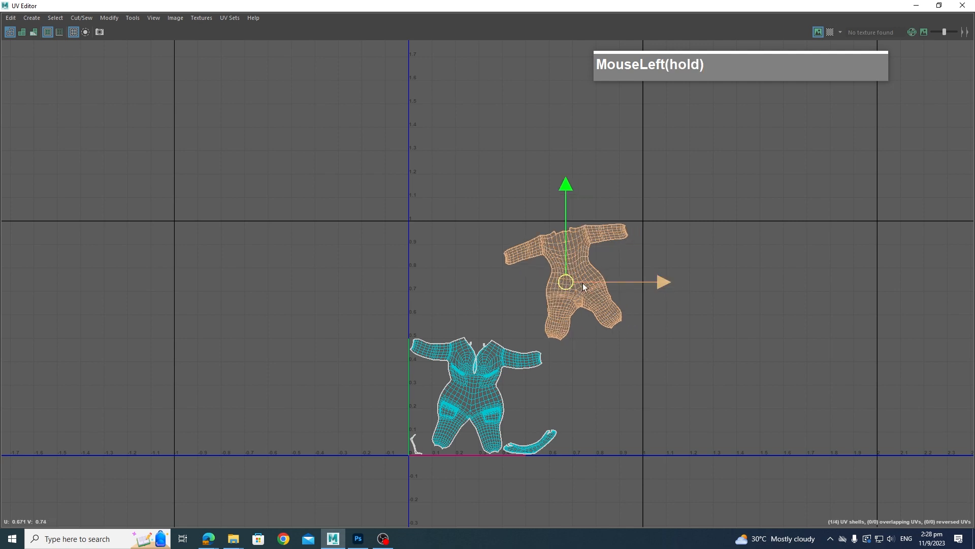
key(e)
drag(633, 231, 651, 251)
click(458, 398)
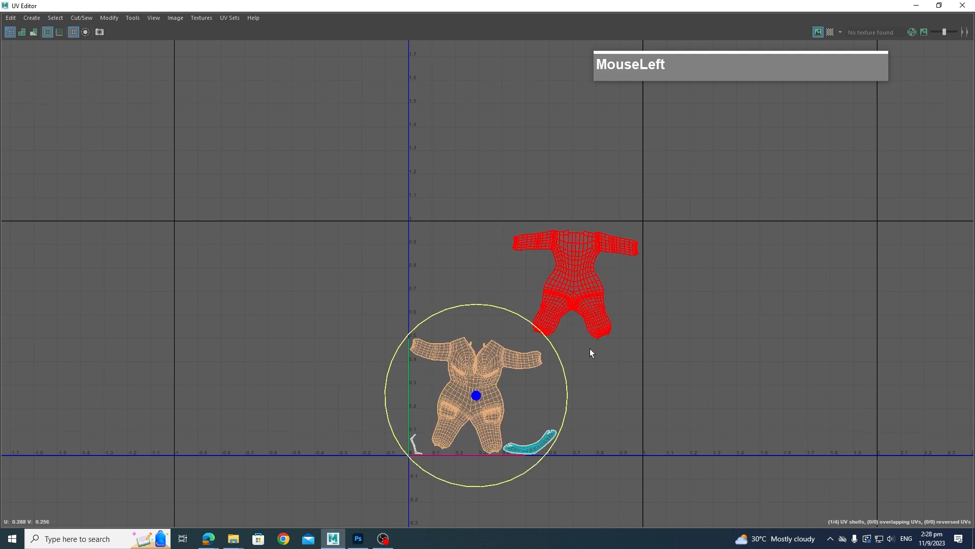
drag(559, 358, 559, 351)
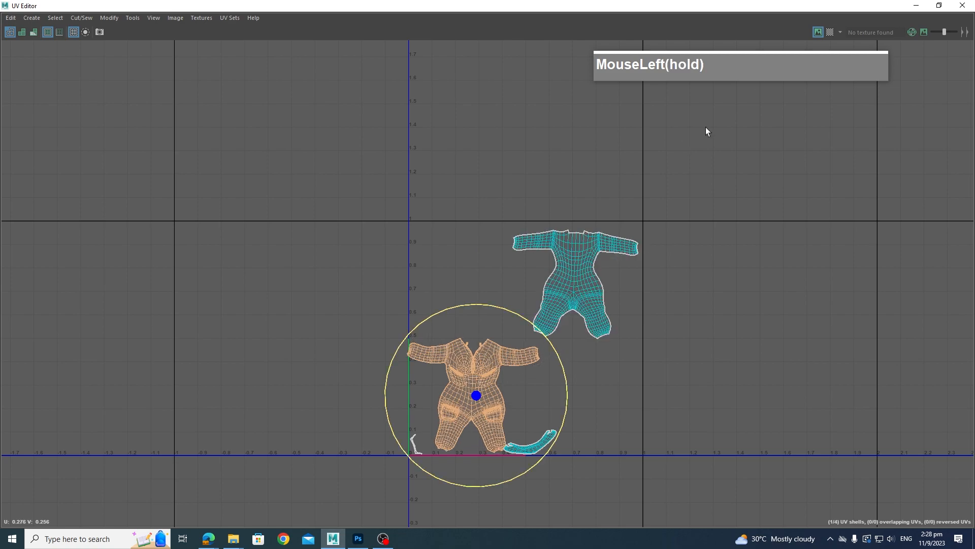
Display the checker map on the jumpsuit and return to the 3D view in shaded mode
click(830, 33)
click(916, 6)
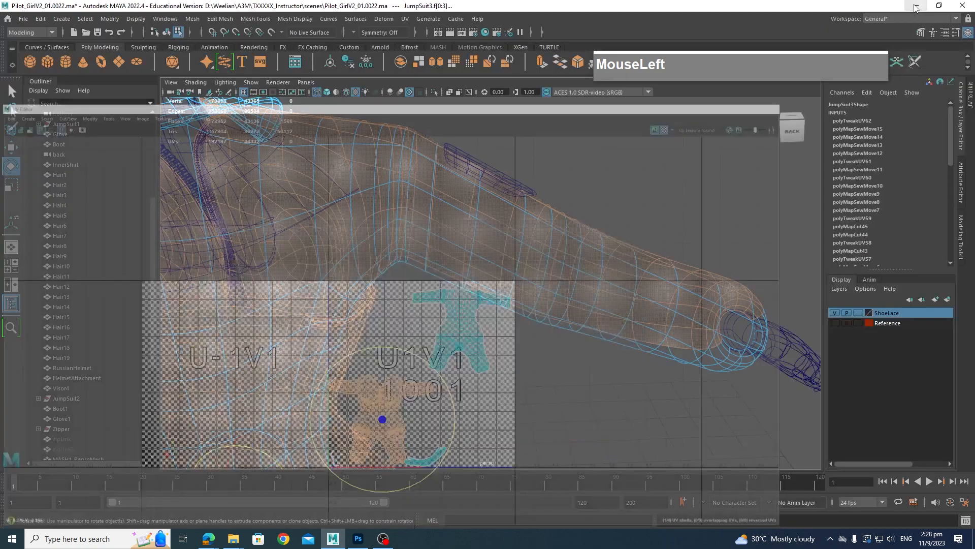
scroll(516, 243, down, 3)
key(5)
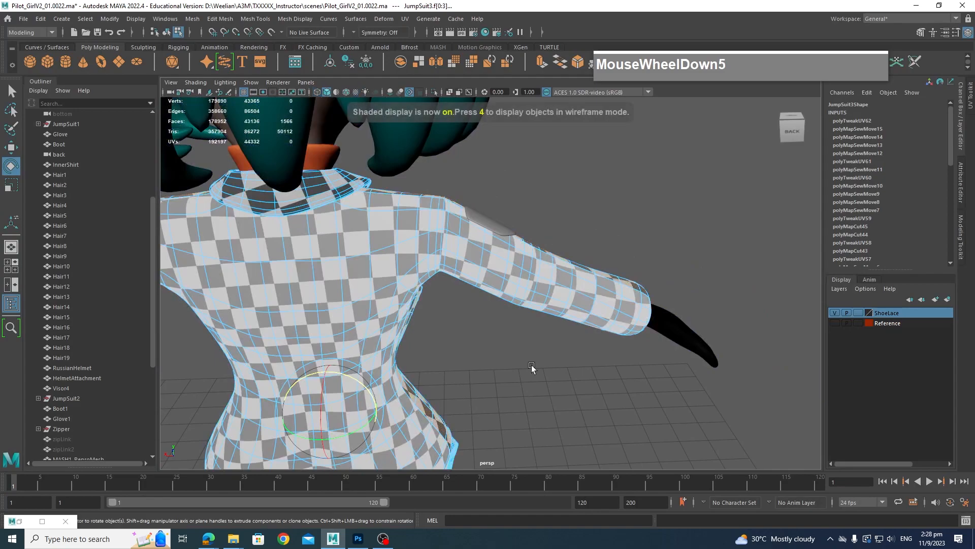
Examine the checker pattern on the jumpsuit's back, front, legs and sleeves for stretching and uneven scale
scroll(531, 370, down, 3)
mouse_move(477, 383)
alt+mouse_down()
mouse_move(692, 367)
mouse_move(463, 336)
mouse_move(459, 316)
mouse_move(428, 303)
mouse_move(452, 346)
mouse_move(534, 341)
mouse_move(452, 291)
mouse_move(483, 262)
mouse_move(567, 224)
alt+mouse_up()
scroll(567, 224, down, 5)
alt+drag(541, 350, 587, 345)
scroll(540, 344, up, 4)
scroll(554, 328, down, 3)
click(617, 371)
scroll(586, 344, up, 3)
alt+middle_drag(587, 344, 573, 296)
alt+middle_drag(563, 386, 573, 286)
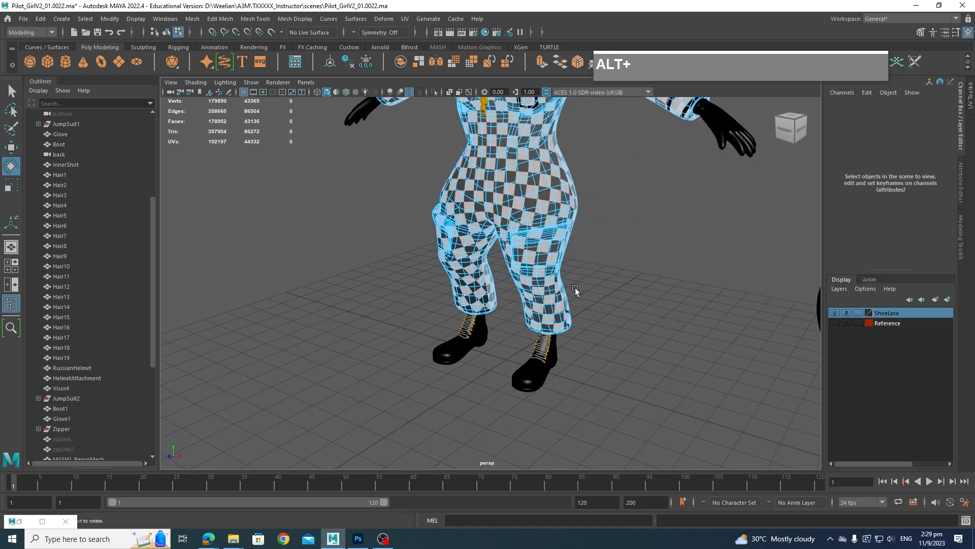
scroll(583, 378, up, 4)
alt+middle_drag(583, 378, 562, 480)
scroll(612, 374, down, 5)
alt+middle_drag(612, 373, 612, 325)
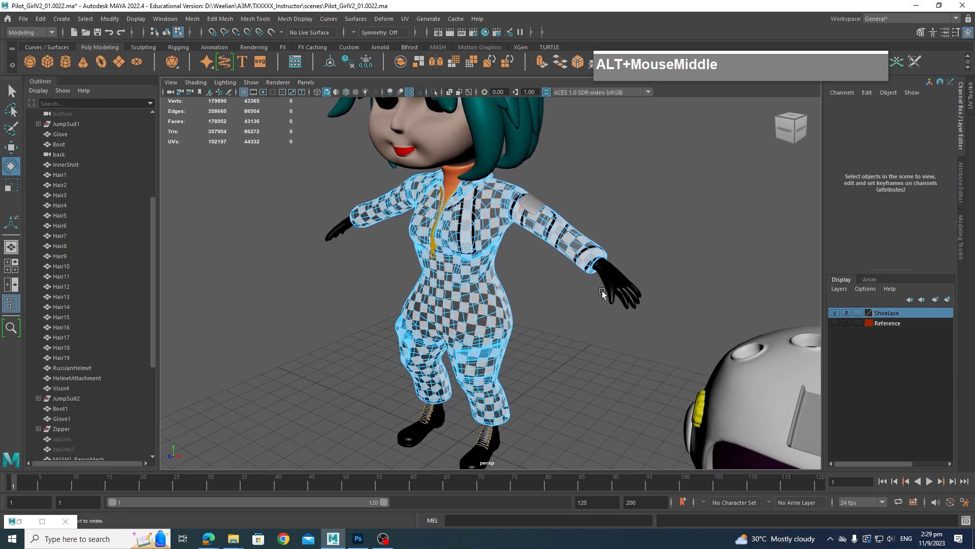
Select the glove on the character's left hand and open its UVs in a UV Editor window placed beside the model
click(603, 294)
alt+drag(641, 287, 625, 283)
scroll(634, 294, up, 3)
alt+middle_drag(634, 294, 562, 305)
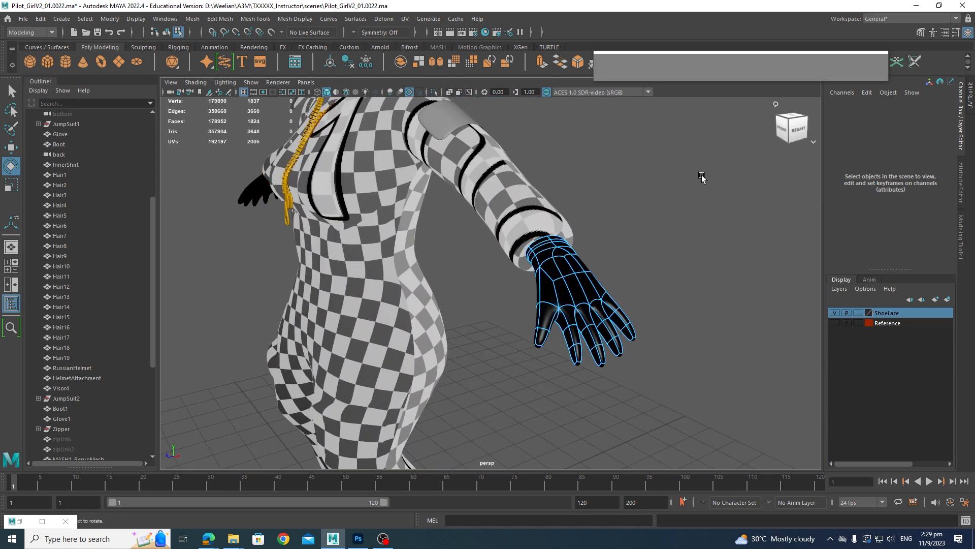
scroll(582, 217, down, 3)
right_drag(762, 74, 781, 168)
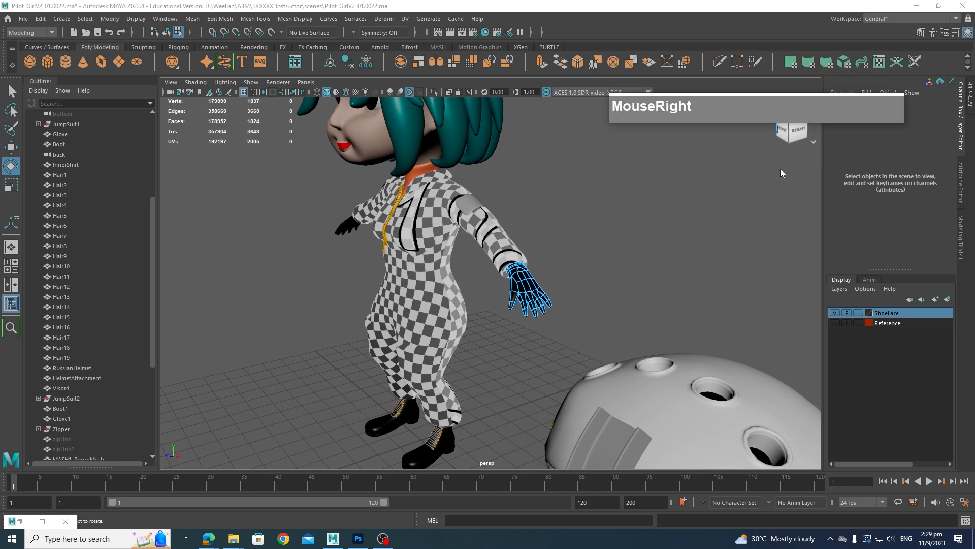
click(781, 169)
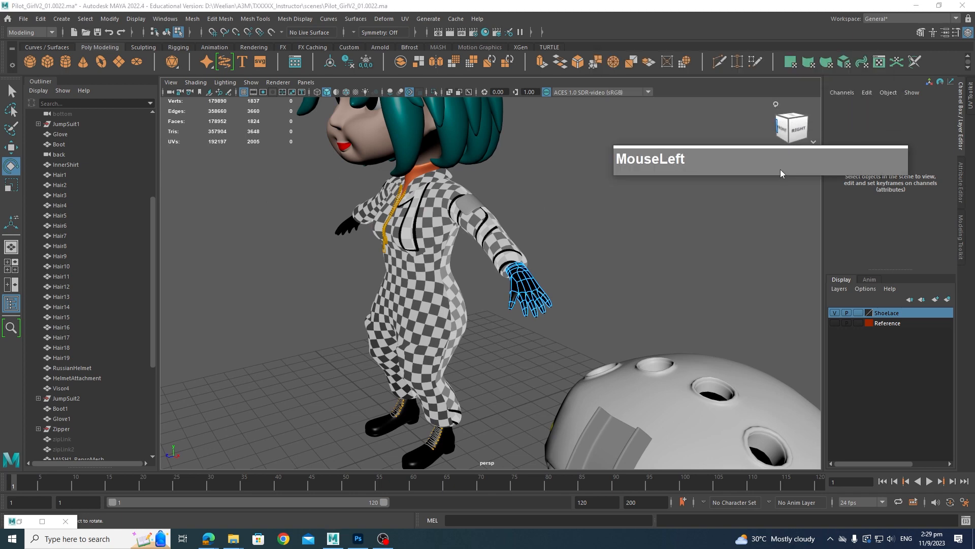
click(879, 61)
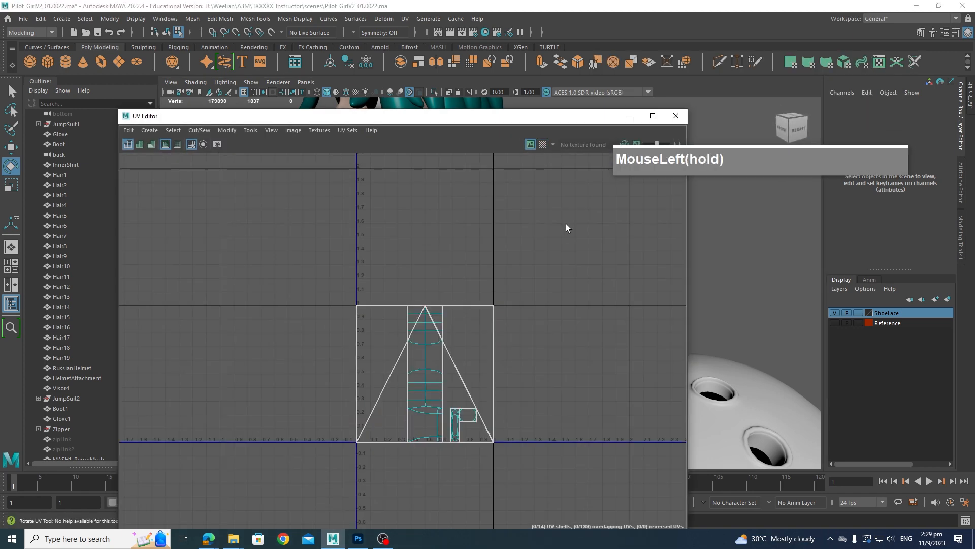
drag(579, 121, 328, 137)
Examine the glove's fingers, thumb, palm and wrist from several angles alongside its existing UV shells
scroll(588, 273, up, 3)
alt+middle_drag(589, 273, 568, 258)
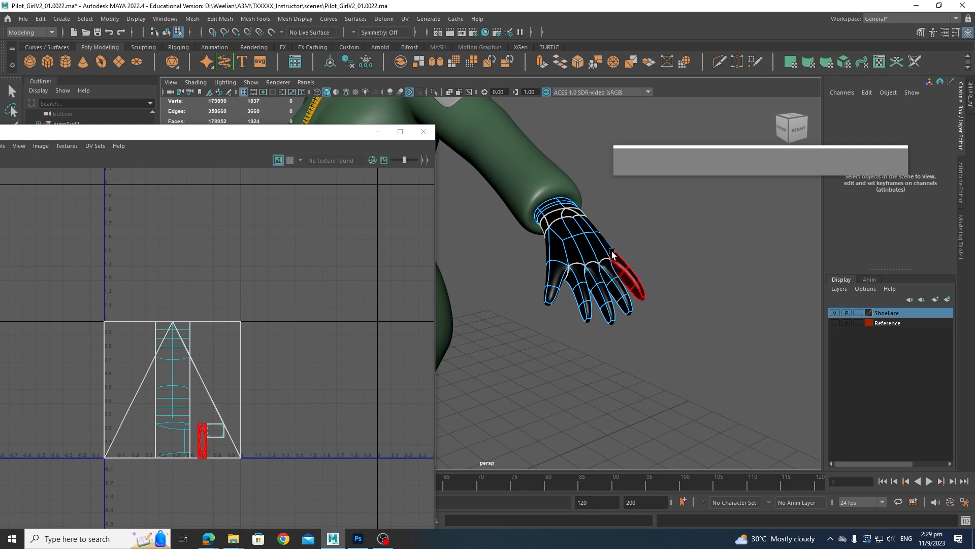
scroll(605, 245, up, 2)
alt+middle_drag(605, 244, 584, 246)
alt+drag(585, 246, 644, 269)
alt+middle_drag(645, 269, 610, 336)
alt+drag(610, 335, 544, 214)
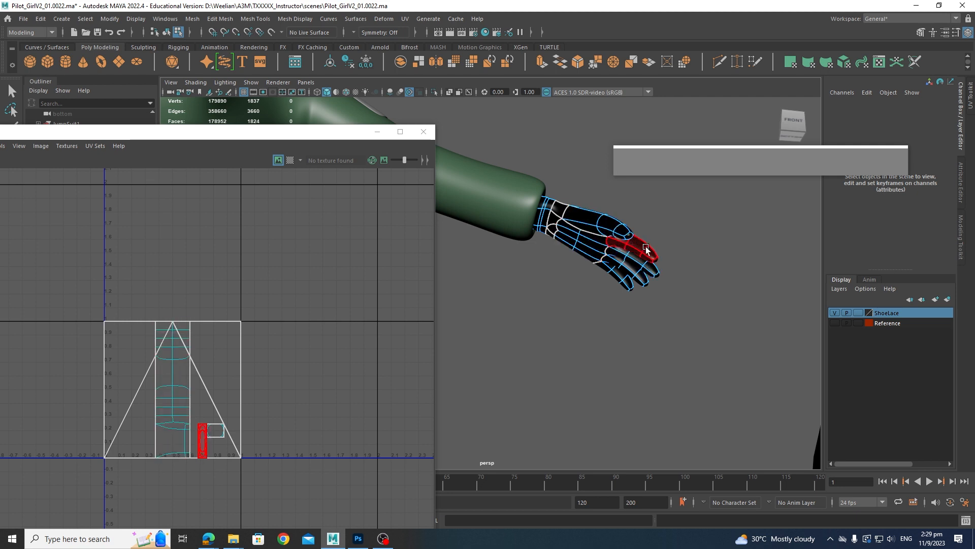
alt+drag(624, 288, 645, 301)
alt+middle_drag(645, 300, 610, 281)
alt+drag(609, 281, 598, 309)
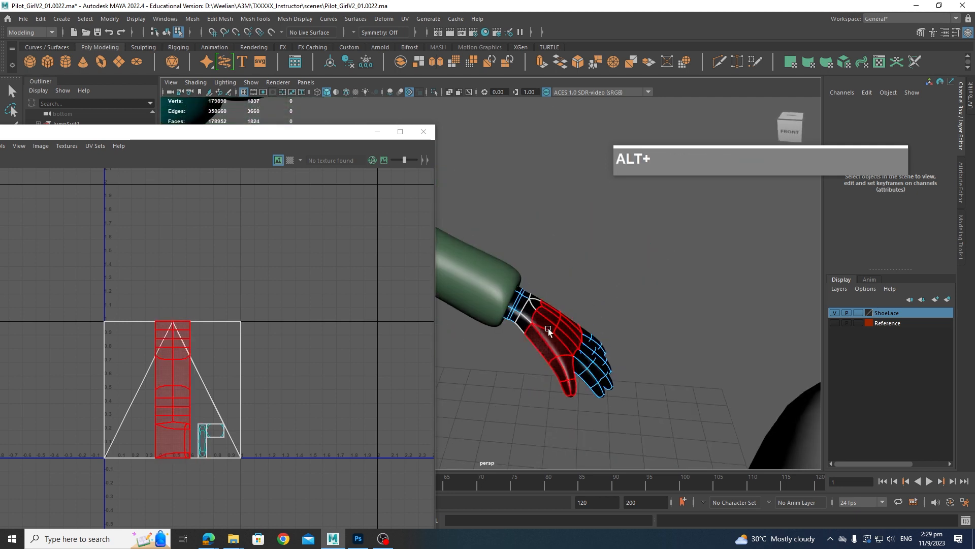
alt+middle_drag(548, 328, 617, 269)
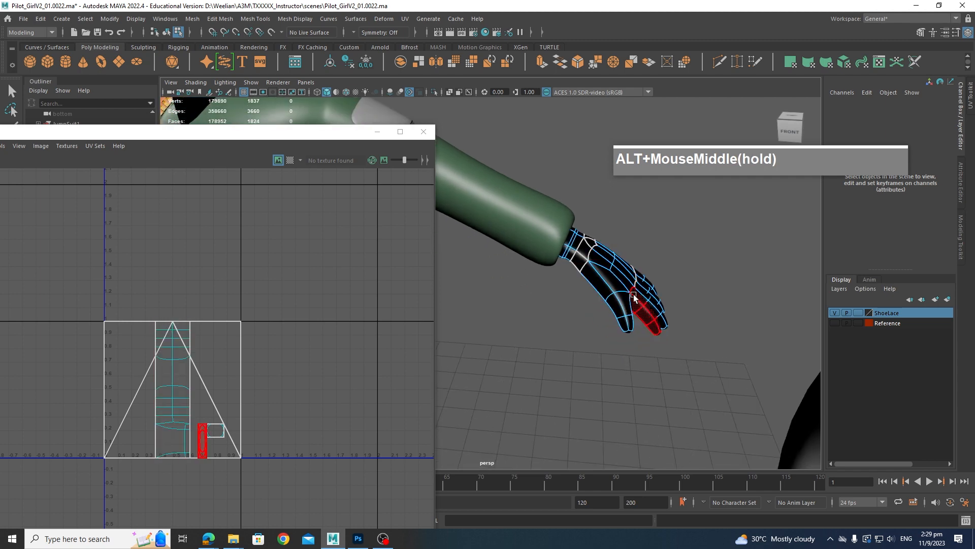
alt+drag(633, 294, 587, 315)
alt+middle_drag(587, 315, 641, 249)
alt+right_drag(641, 248, 666, 278)
alt+drag(666, 279, 575, 256)
Select the whole glove object and apply a planar UV projection facing the back of the hand
right_drag(576, 257, 624, 242)
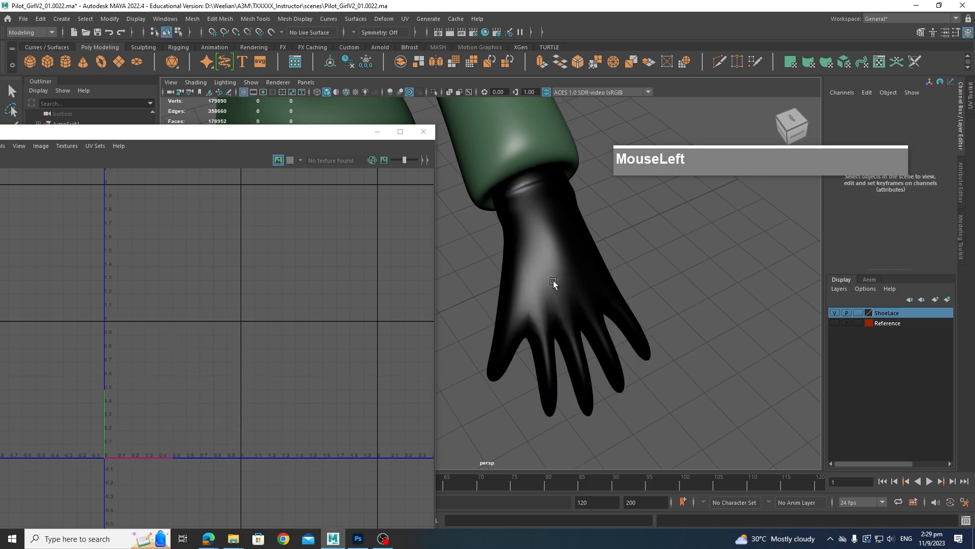
click(554, 281)
alt+drag(622, 313, 603, 252)
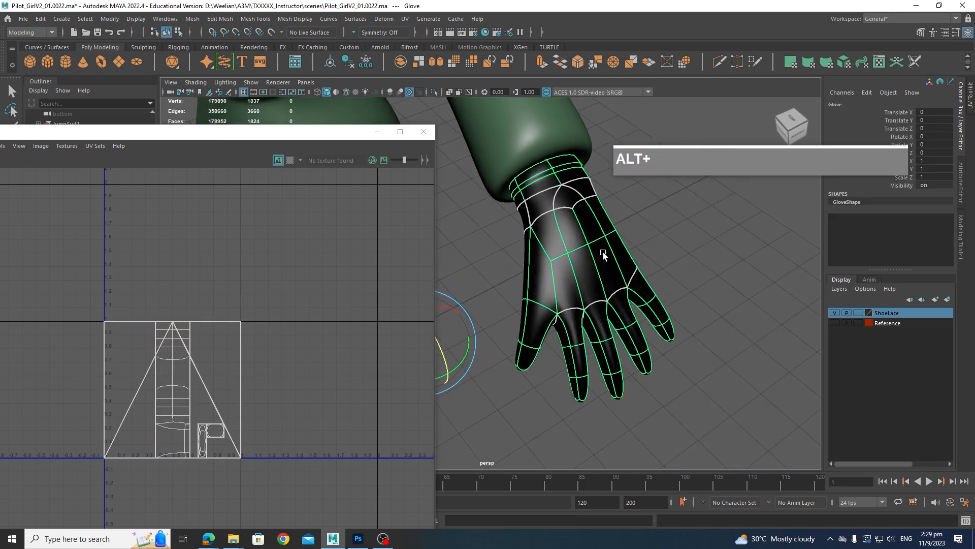
drag(405, 19, 409, 42)
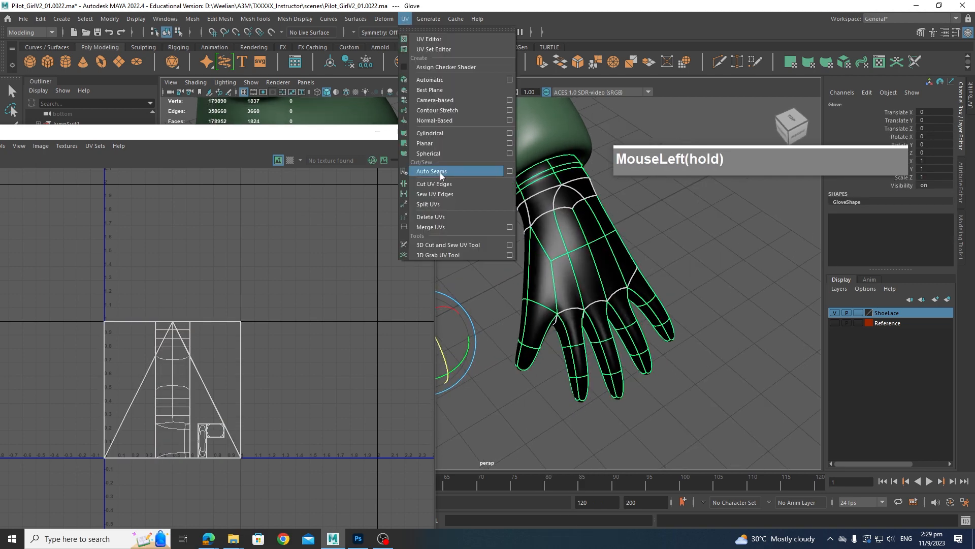
drag(440, 172, 432, 144)
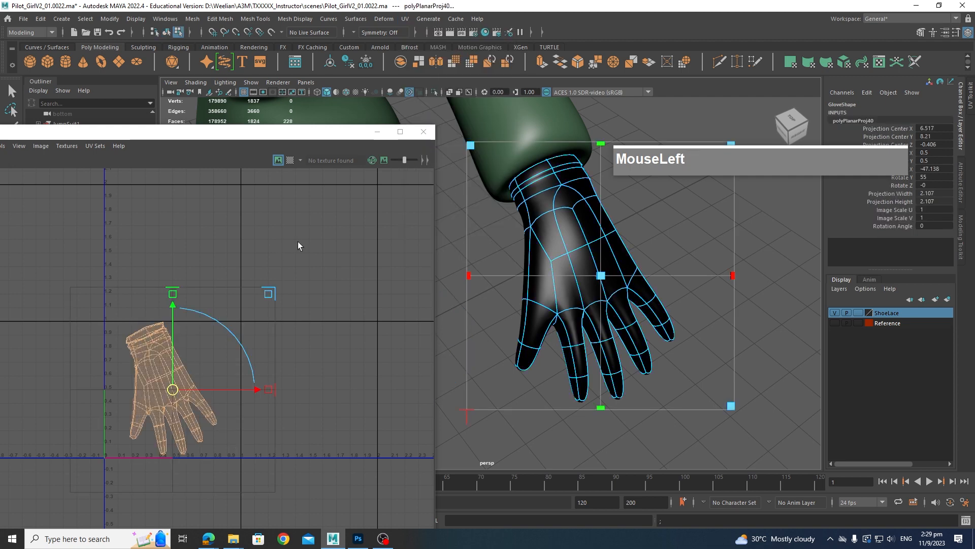
click(311, 350)
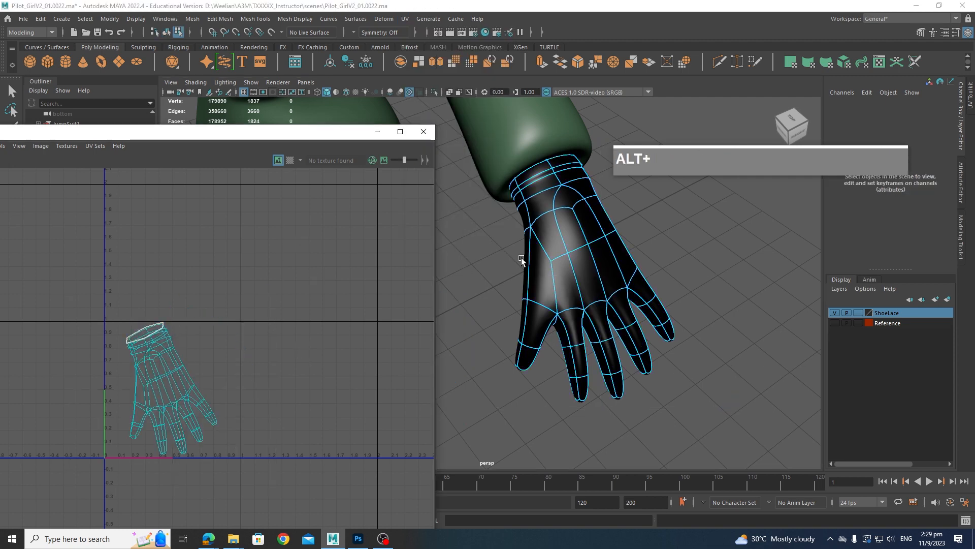
Select all palm-side faces of the glove, covering the thumb, fingers, palm and wrist cuff
scroll(653, 346, down, 3)
scroll(656, 340, up, 3)
alt+drag(635, 332, 668, 341)
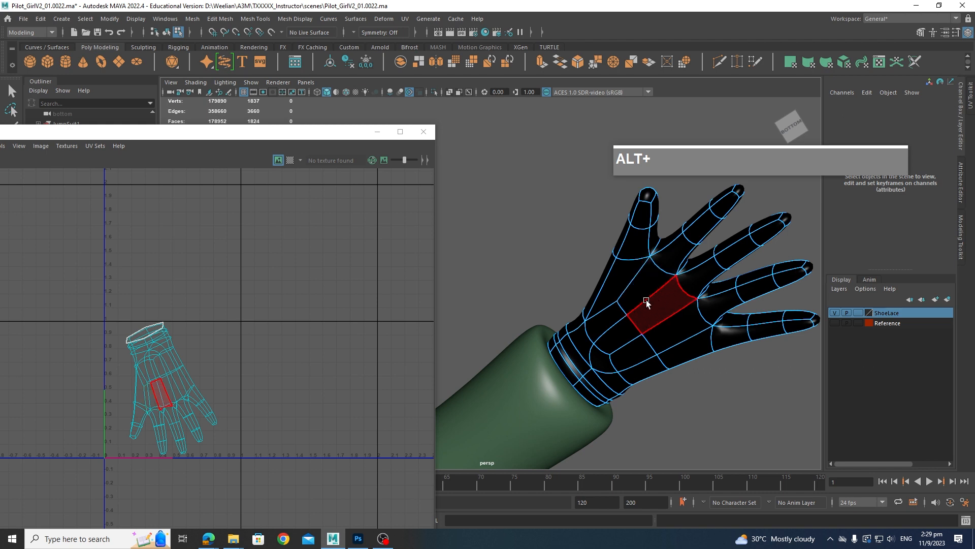
alt+drag(642, 210, 660, 290)
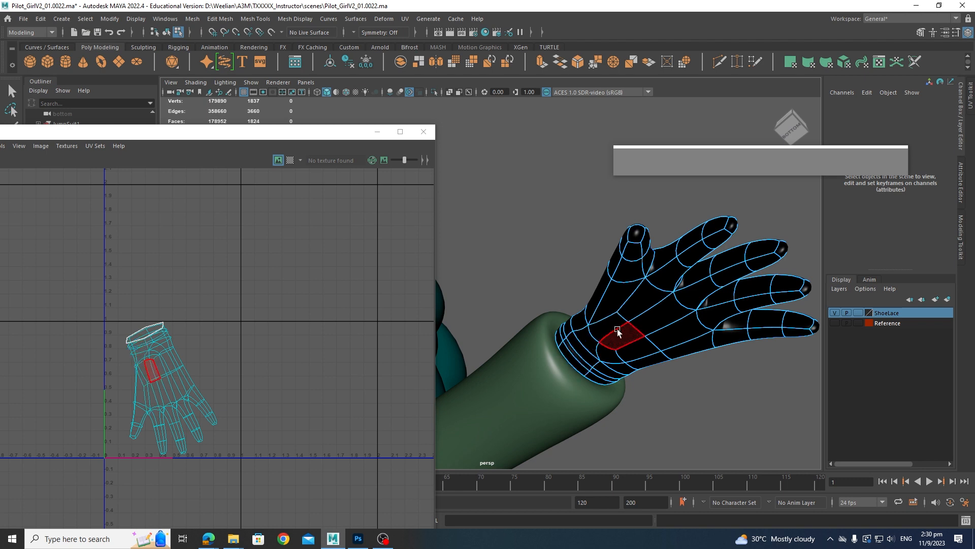
alt+drag(617, 328, 647, 316)
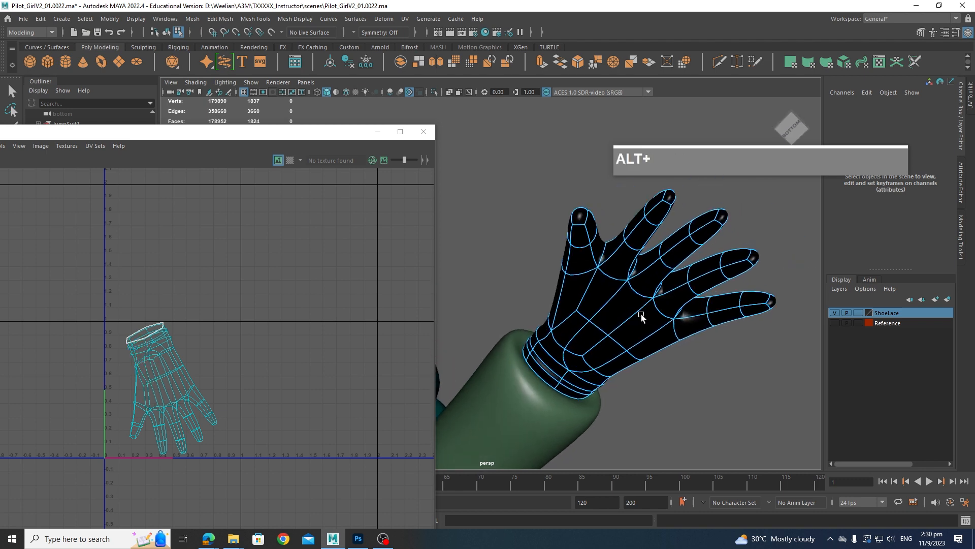
right_click(592, 260)
right_drag(592, 260, 592, 230)
right_drag(582, 265, 585, 234)
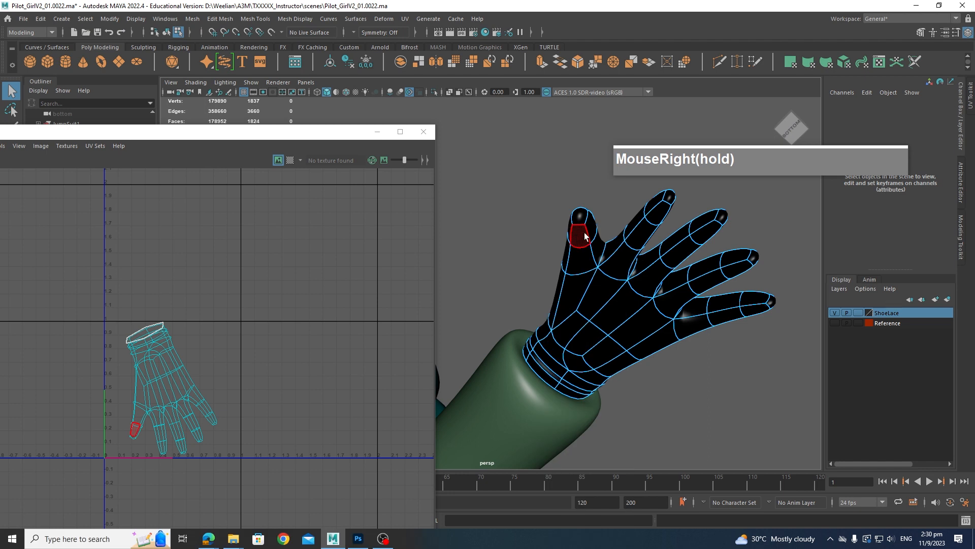
click(580, 236)
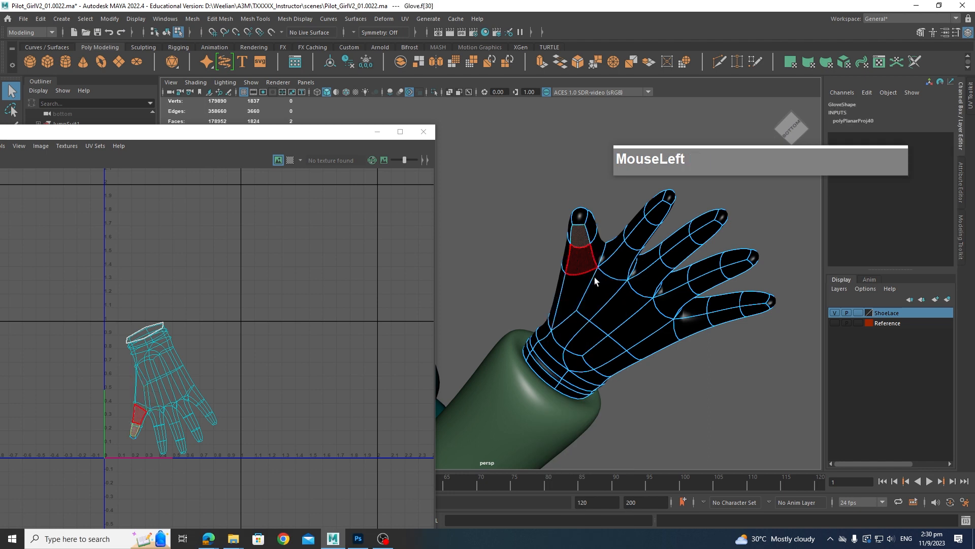
key(Tab)
mouse_move(582, 259)
mouse_down()
mouse_move(588, 298)
mouse_move(660, 216)
mouse_move(654, 279)
mouse_move(621, 312)
mouse_move(734, 272)
mouse_up()
mouse_move(760, 309)
mouse_down()
mouse_move(626, 358)
mouse_move(575, 327)
mouse_up()
drag(556, 335, 552, 340)
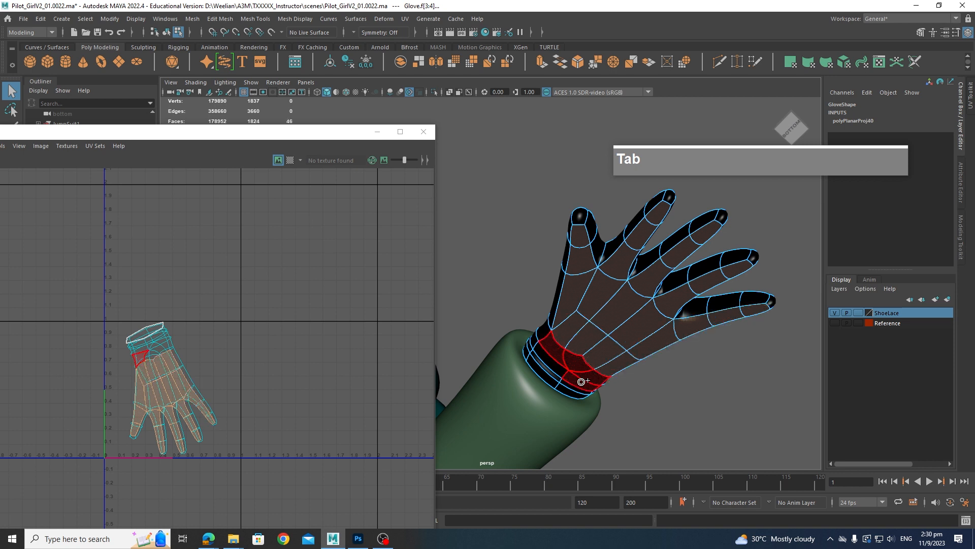
mouse_move(568, 390)
mouse_down()
mouse_move(559, 367)
mouse_move(551, 378)
mouse_up()
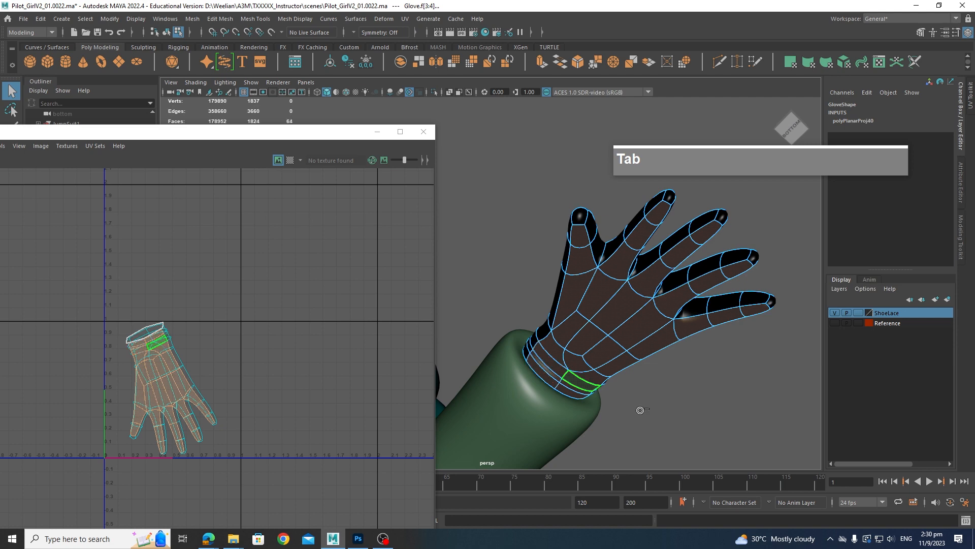
Check the palm-side face selection and separate it into its own UV shell
alt+drag(693, 404, 642, 355)
alt+middle_drag(642, 355, 669, 417)
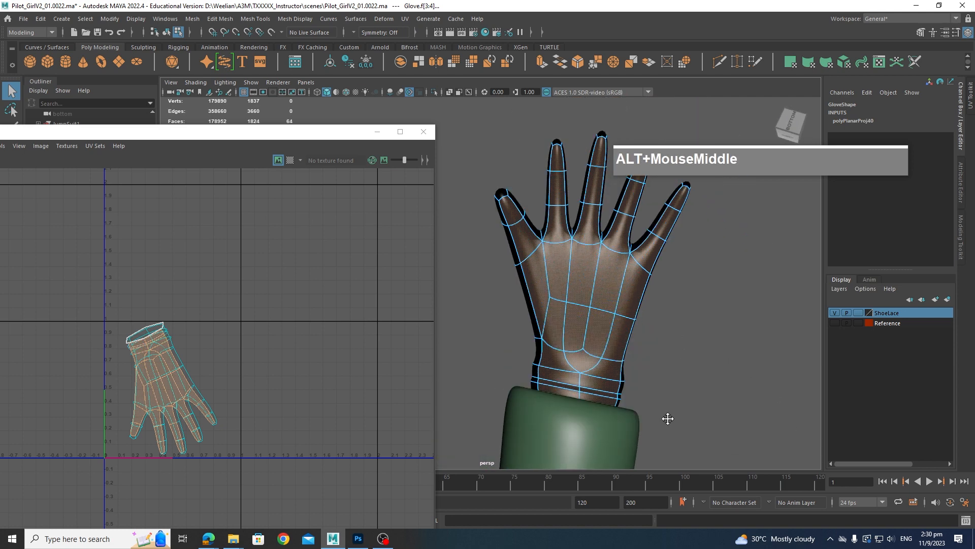
alt+drag(669, 416, 630, 362)
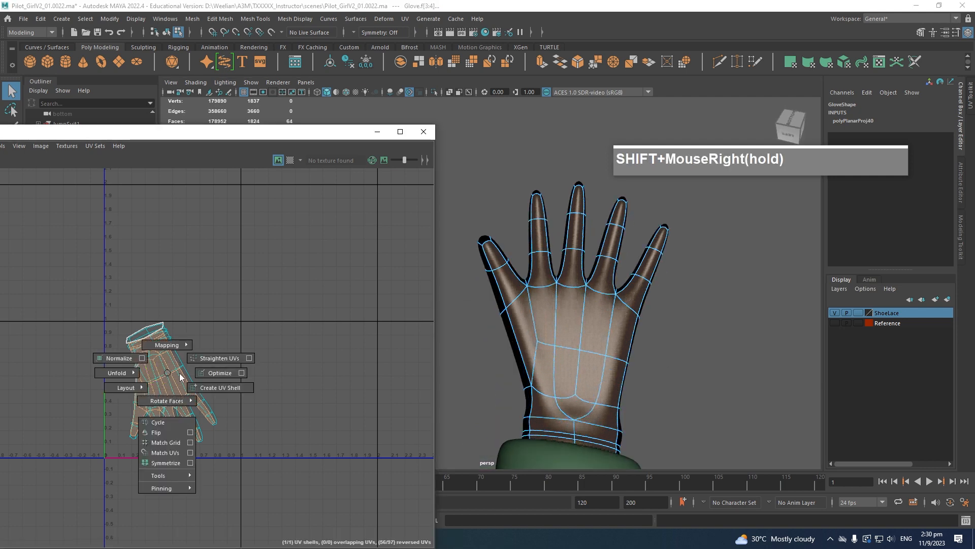
shift+right_drag(180, 377, 142, 371)
Move the back-of-hand UV shell away from the palm shell and unfold it
click(163, 386)
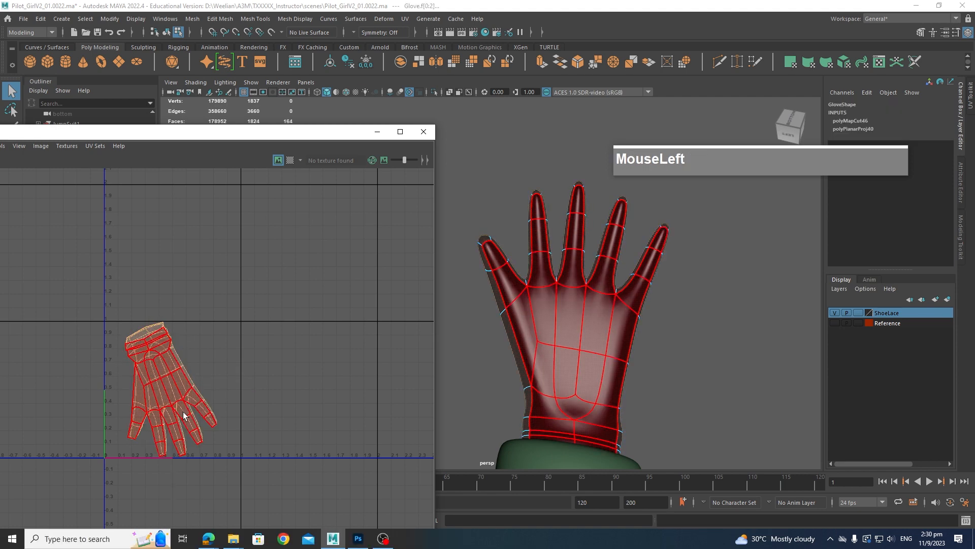
key(w)
drag(172, 387, 305, 312)
shift+right_drag(305, 306, 194, 305)
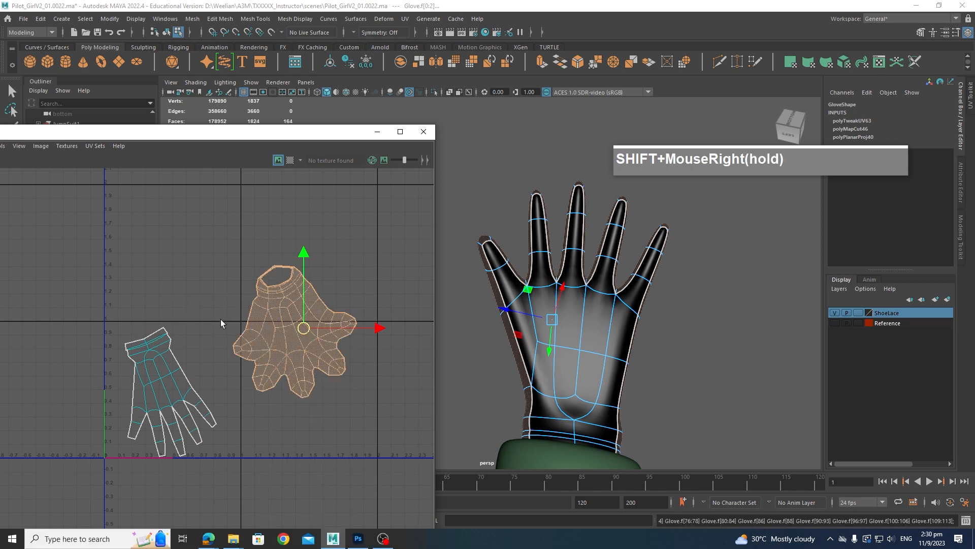
click(374, 363)
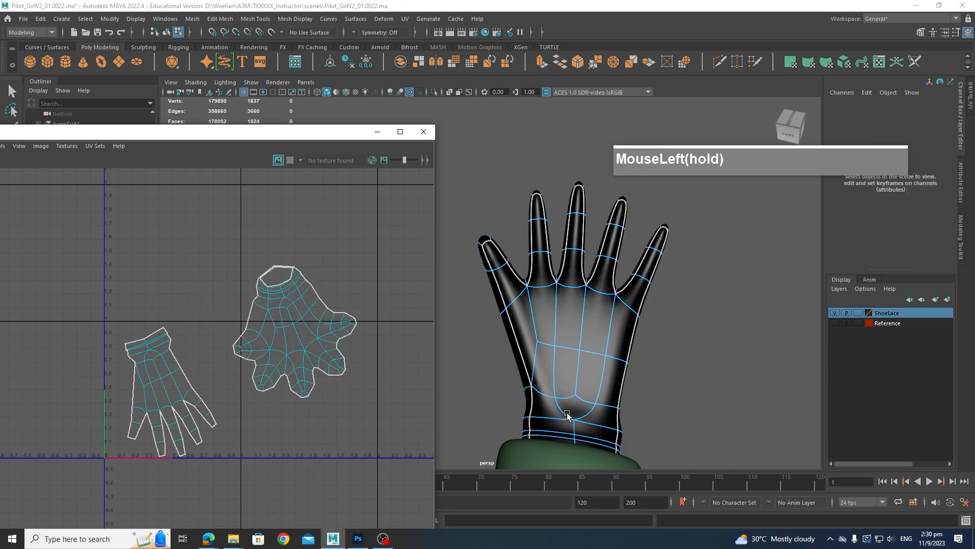
Cut the thin rim strip around the back shell's wrist opening and unfold the shell so the ring opens
scroll(298, 274, up, 2)
scroll(298, 274, up, 4)
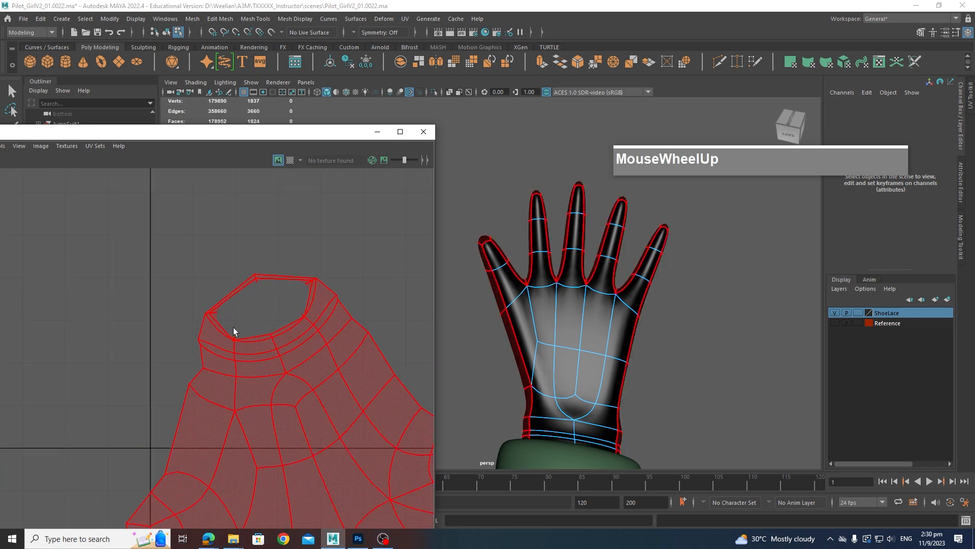
right_drag(248, 257, 251, 228)
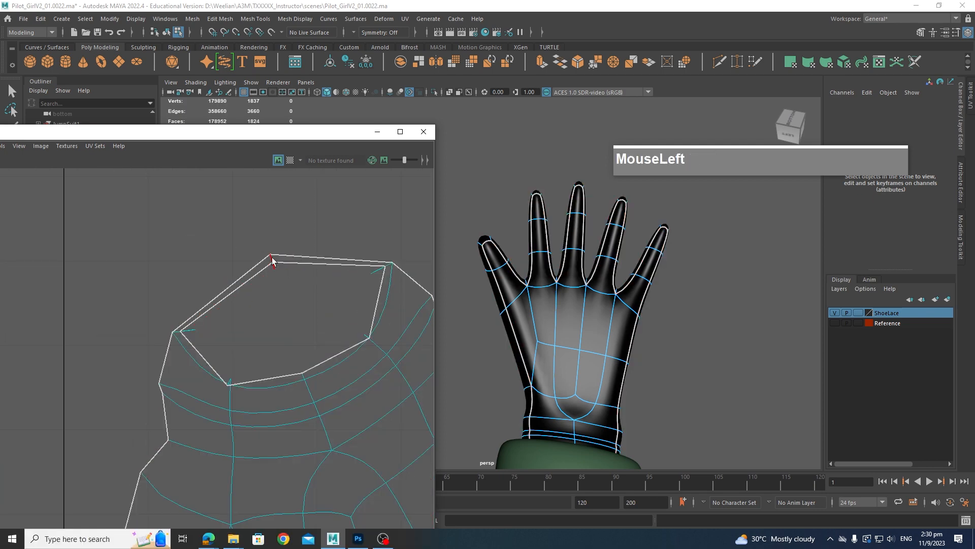
click(273, 261)
shift+right_drag(273, 260, 206, 283)
scroll(278, 294, down, 5)
scroll(274, 338, down, 2)
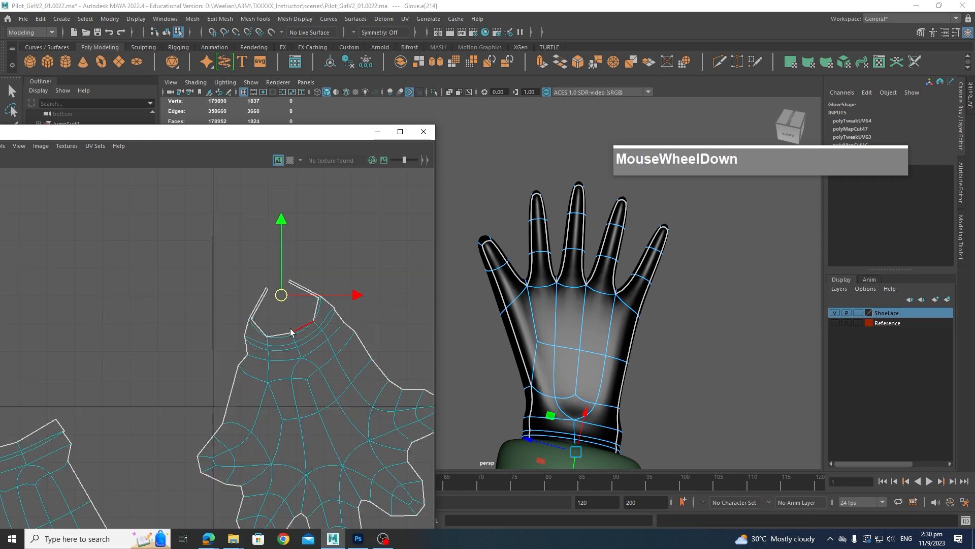
right_drag(274, 341, 275, 341)
click(275, 343)
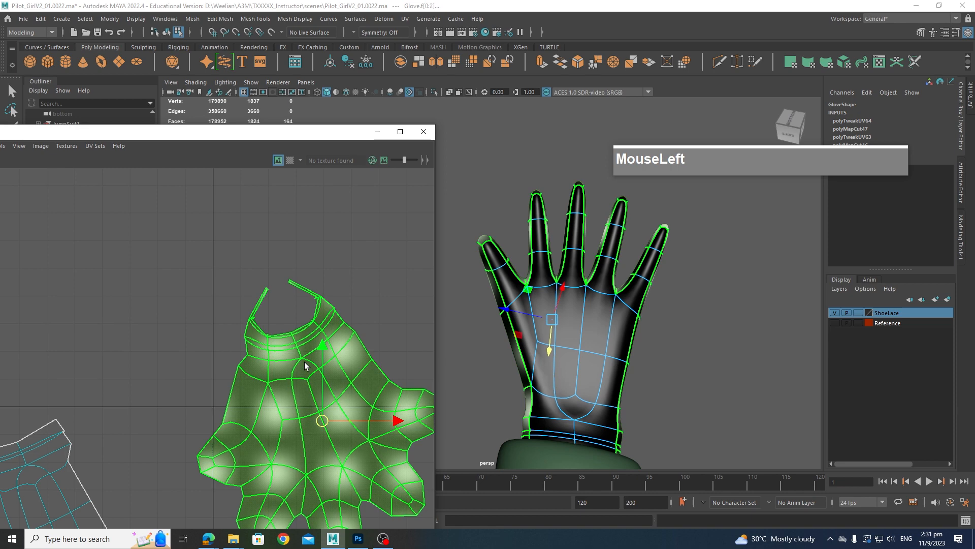
click(315, 361)
scroll(319, 362, down, 3)
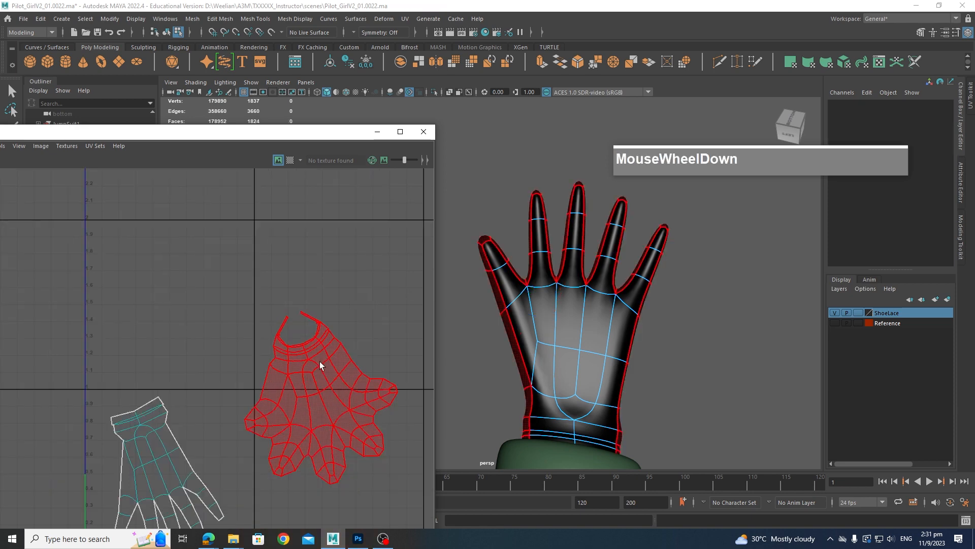
alt+middle_drag(319, 362, 318, 322)
Select the palm UV shell and unfold it
right_click(317, 322)
right_drag(317, 321, 316, 346)
click(196, 390)
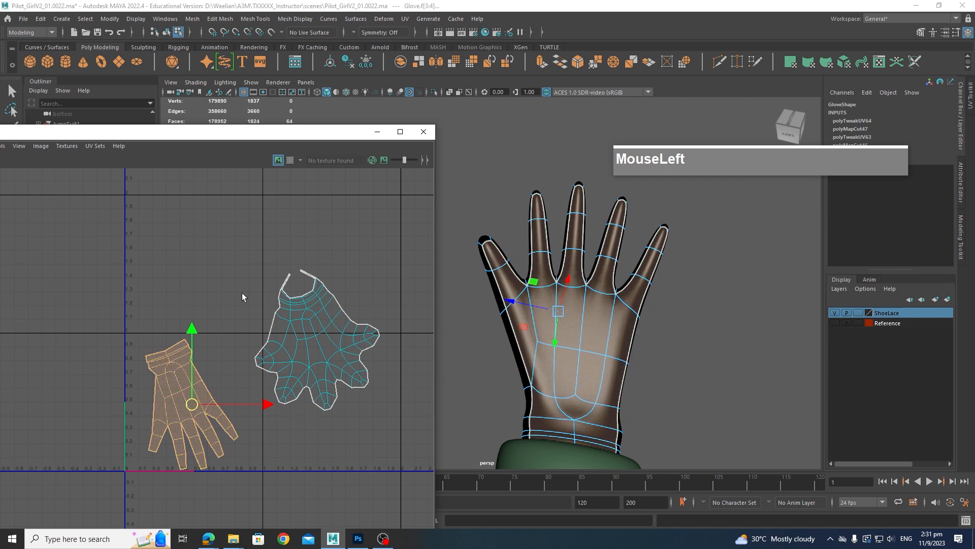
shift+right_drag(168, 306, 69, 307)
click(242, 272)
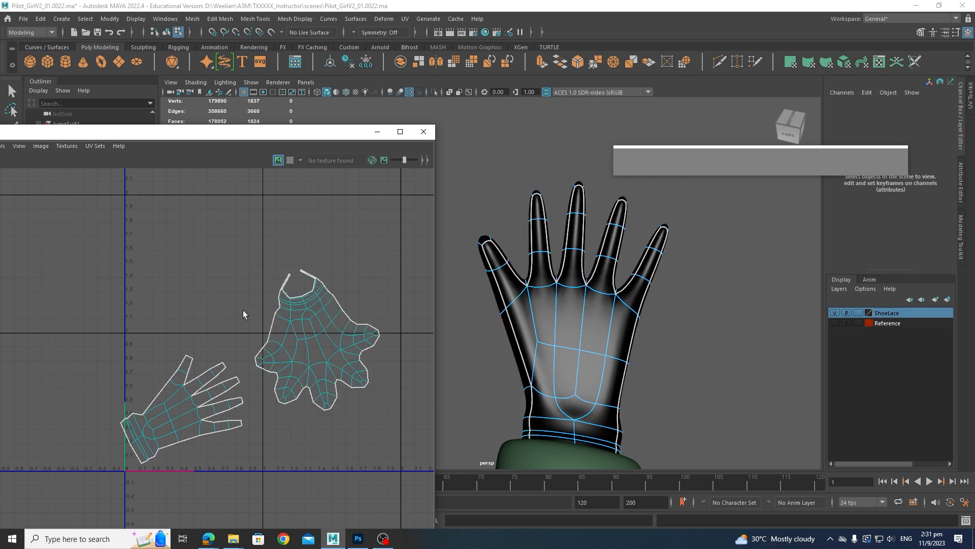
Move and sew the palm shell to the back shell along the little-finger side from wrist to finger base, and unfold the combined shell
right_drag(169, 441, 171, 370)
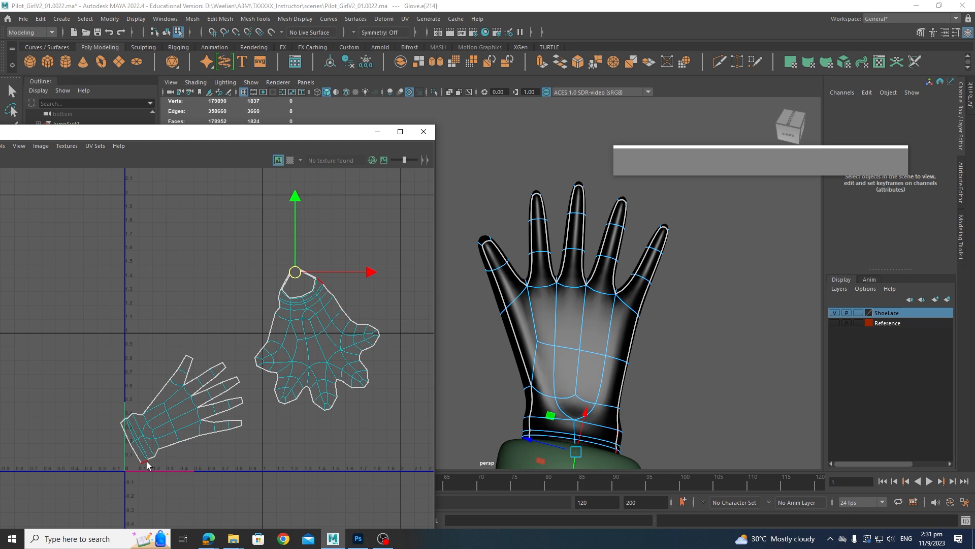
click(144, 464)
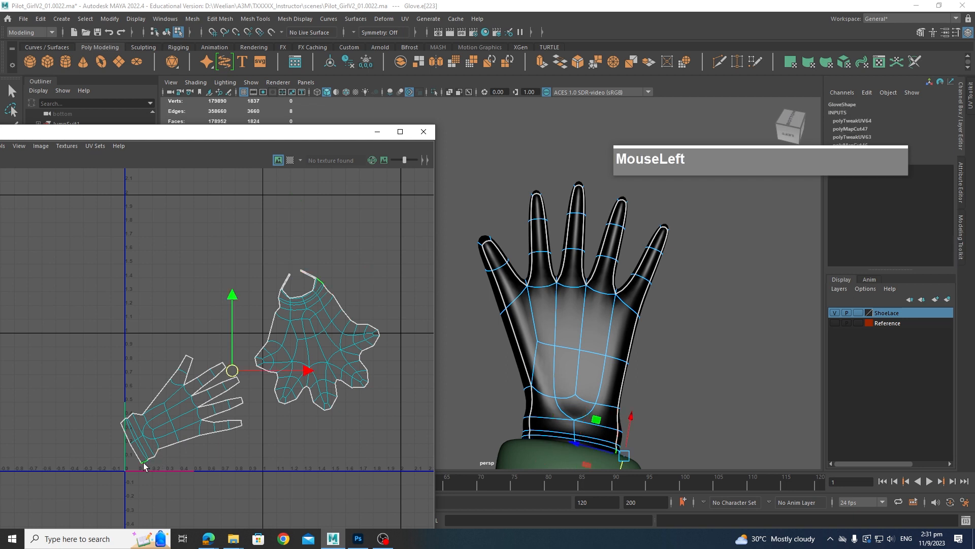
shift+click(196, 438)
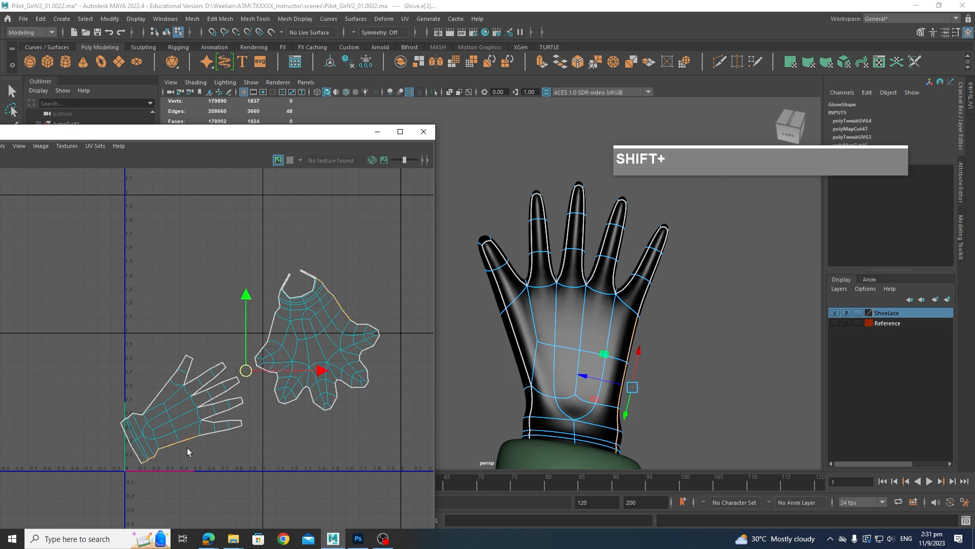
shift+right_drag(187, 447, 191, 419)
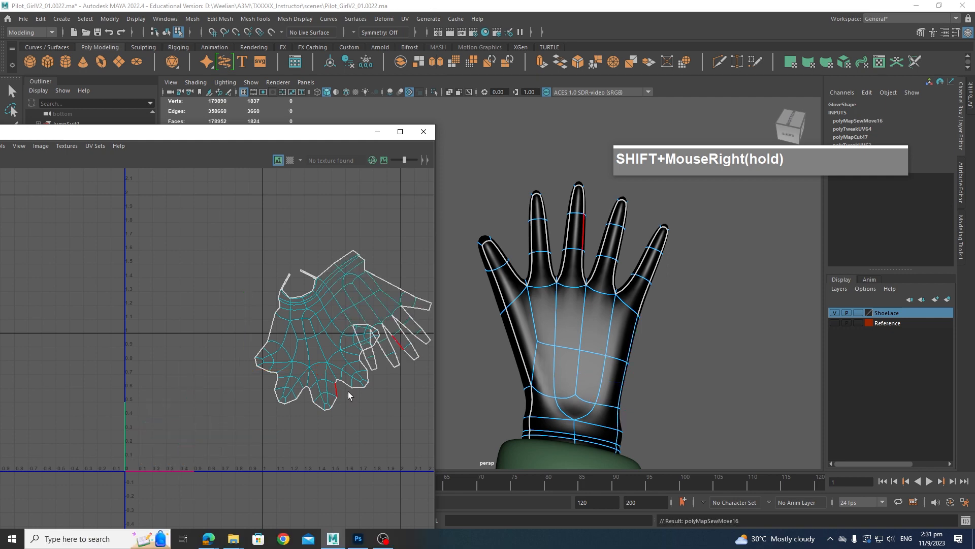
alt+middle_drag(344, 394, 228, 443)
right_drag(253, 317, 209, 303)
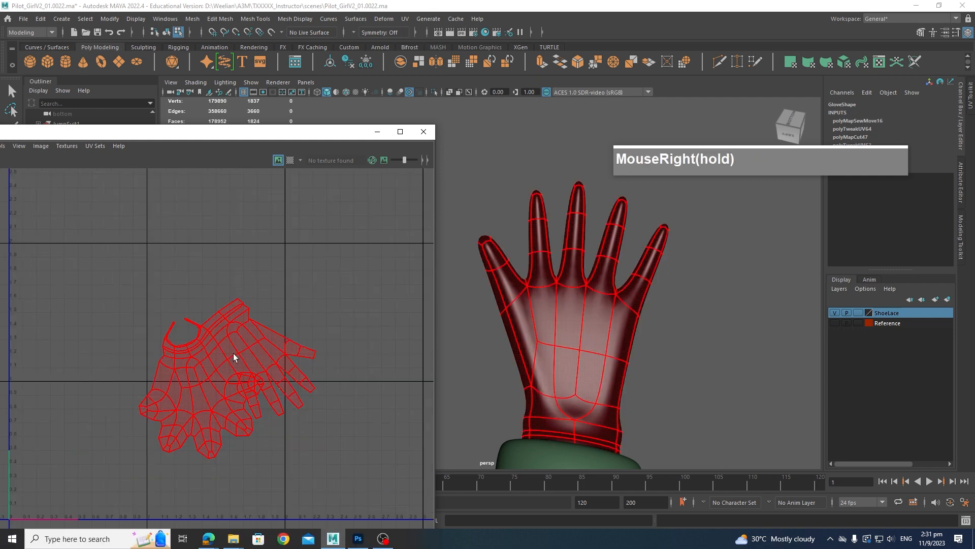
click(233, 355)
shift+right_drag(232, 355, 130, 312)
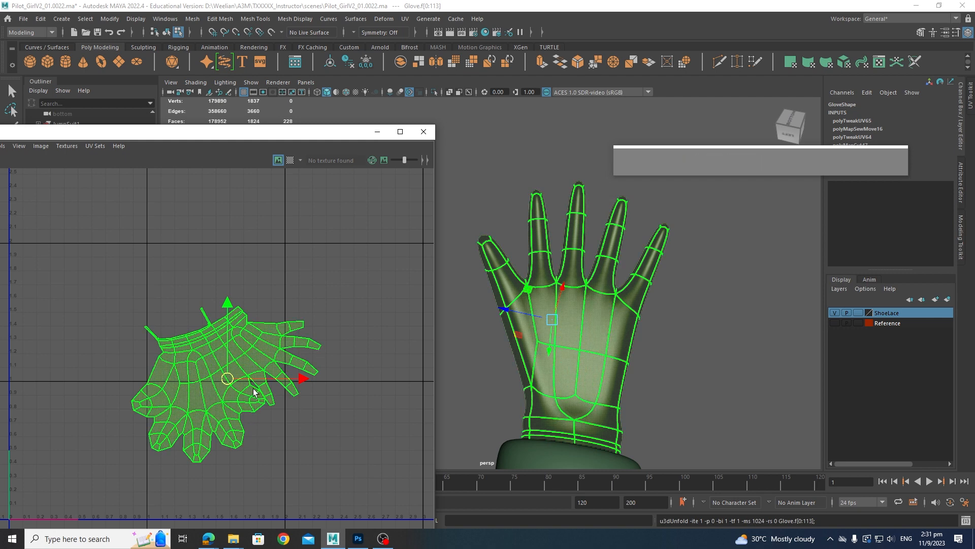
Move and sew the loose wrist rim strip to the adjoining cuff edge and unfold the whole glove shell
scroll(244, 339, up, 2)
scroll(234, 331, up, 3)
alt+middle_drag(215, 318, 318, 397)
scroll(318, 396, up, 2)
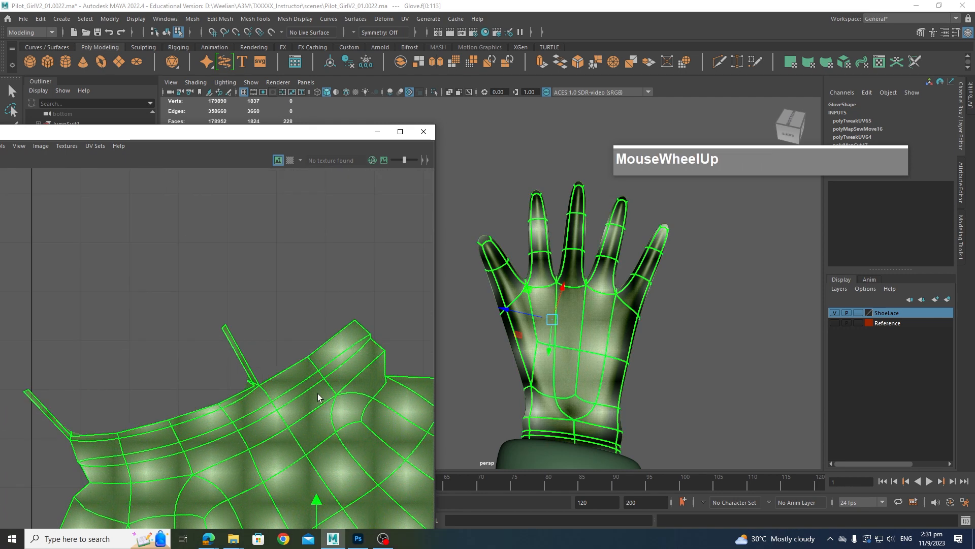
right_drag(273, 358, 275, 325)
click(277, 368)
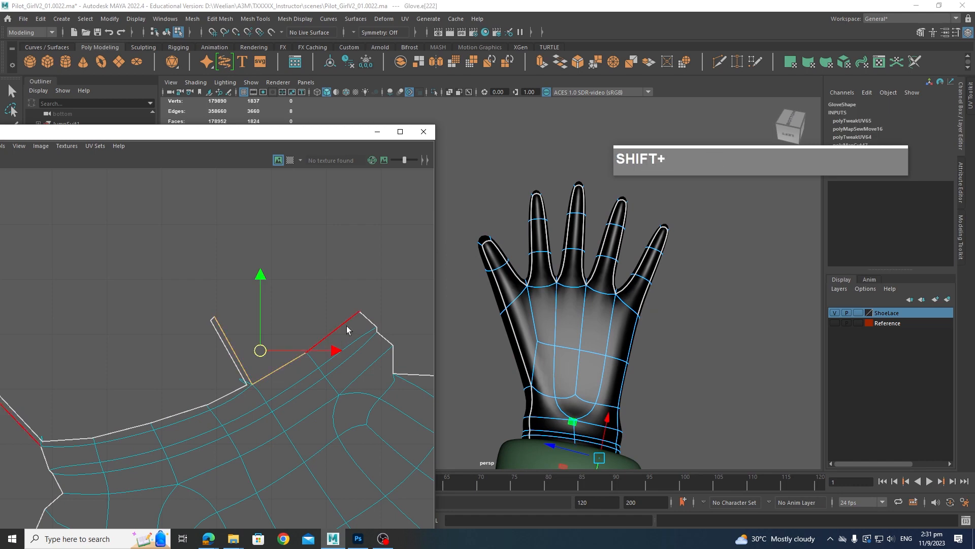
shift+right_drag(346, 326, 342, 304)
right_drag(319, 368, 161, 308)
click(267, 367)
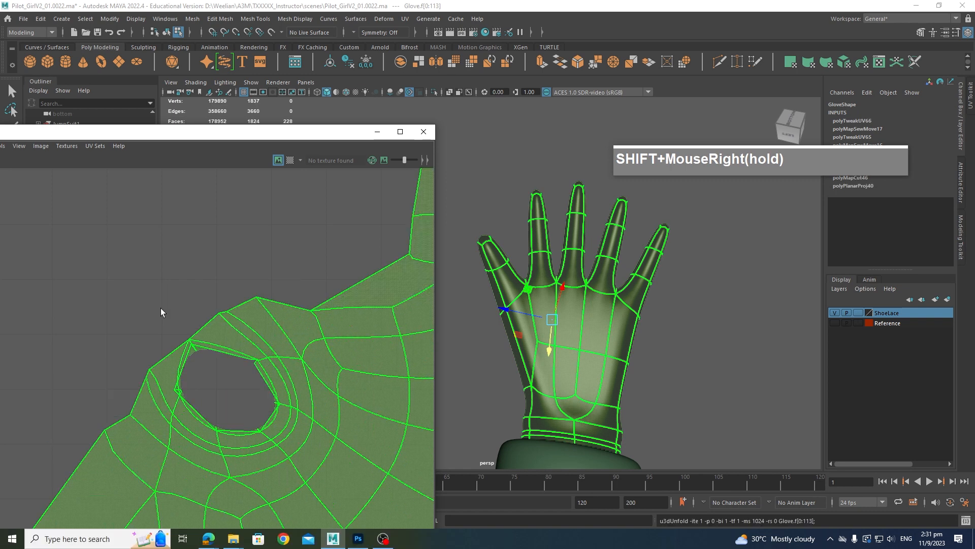
Cut the short edge where the wrist ring closes and unfold the shell so the cuff opens out
scroll(255, 366, down, 2)
scroll(243, 367, up, 4)
alt+middle_drag(234, 367, 329, 396)
scroll(283, 342, up, 3)
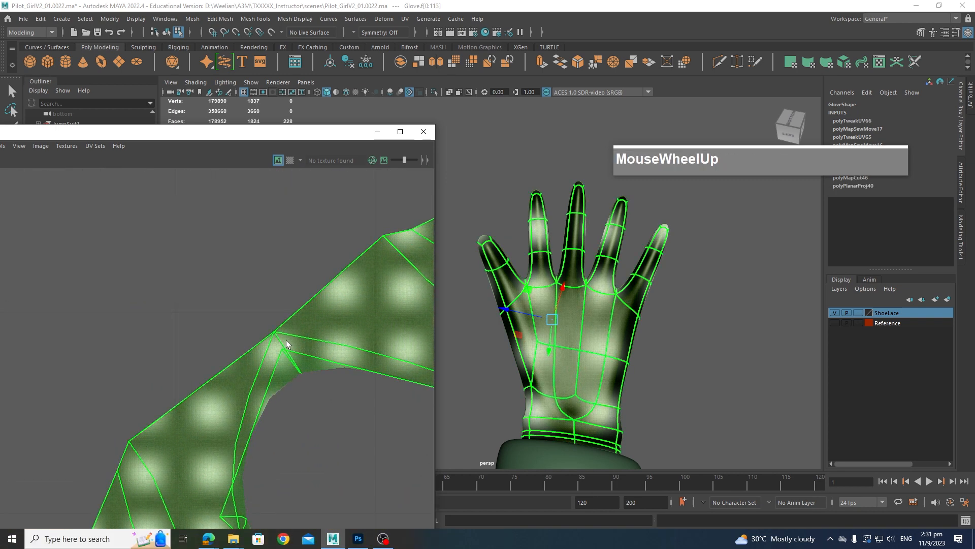
right_drag(279, 338, 272, 389)
click(293, 368)
scroll(273, 389, down, 4)
right_drag(352, 359, 251, 323)
click(327, 364)
mouse_move(324, 311)
shift+right_down()
mouse_move(337, 304)
mouse_move(326, 308)
shift+right_up()
shift+right_drag(327, 307, 250, 309)
scroll(305, 356, down, 2)
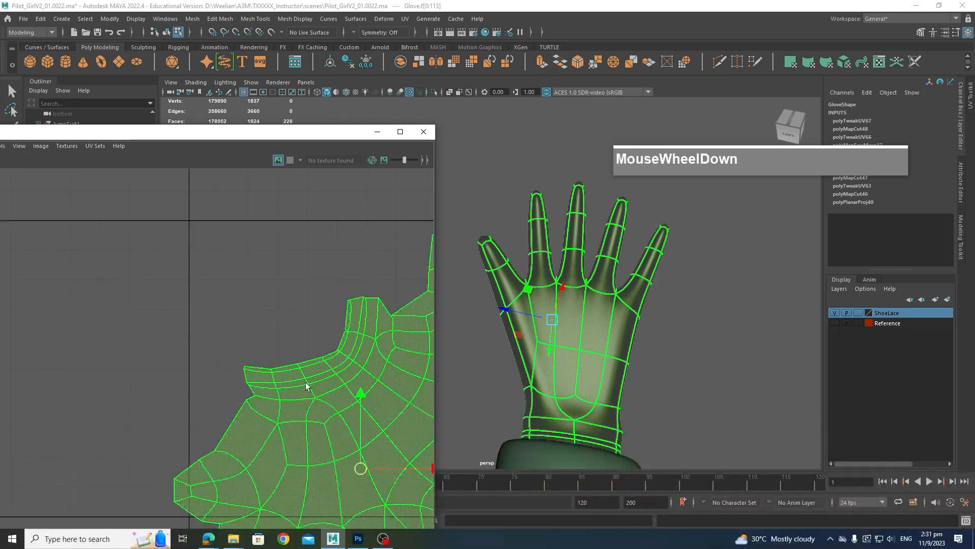
Display the checker pattern on the glove, examine it for distortion from several angles, and minimize the UV Editor window
alt+scroll(326, 416, down, 2)
alt+middle_drag(326, 416, 248, 376)
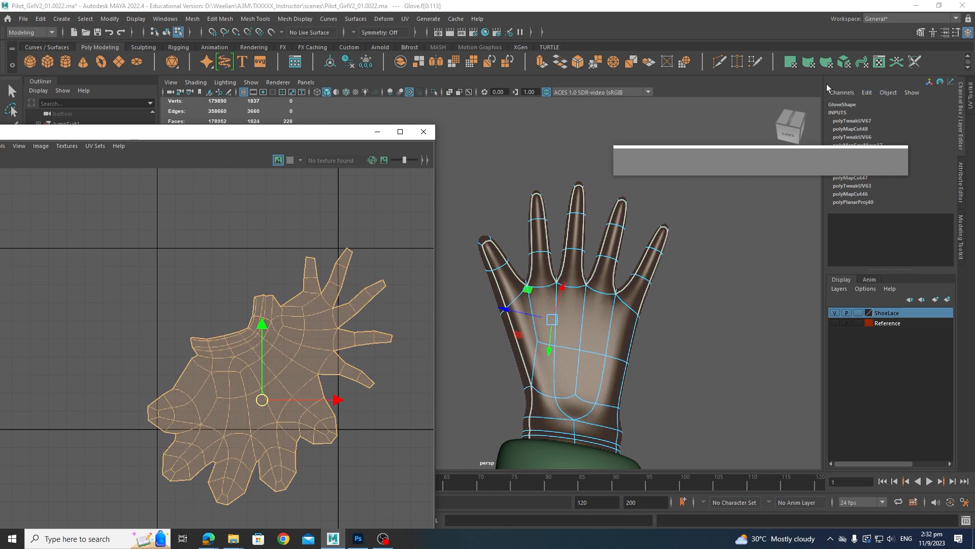
click(289, 161)
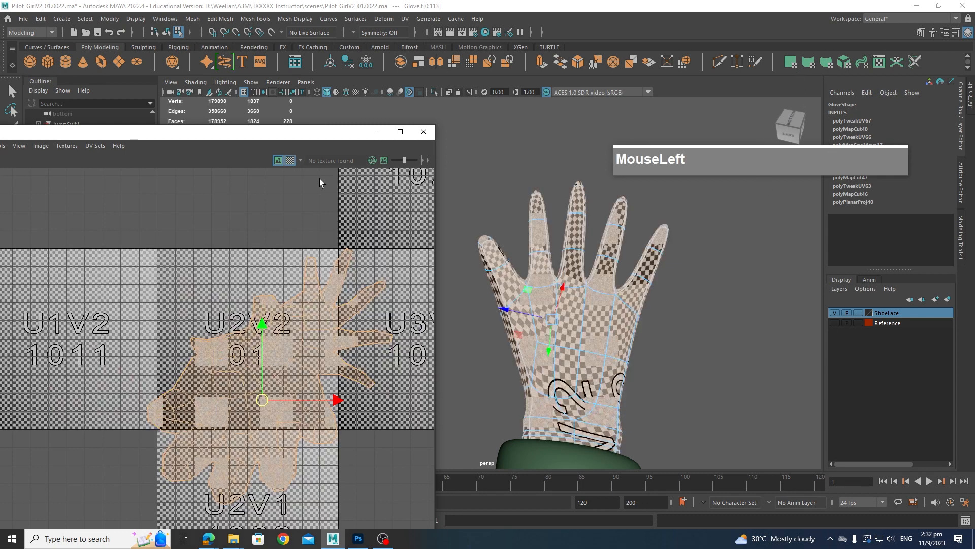
alt+drag(575, 308, 639, 397)
scroll(639, 398, up, 2)
scroll(637, 391, down, 3)
scroll(636, 383, up, 2)
scroll(636, 382, down, 3)
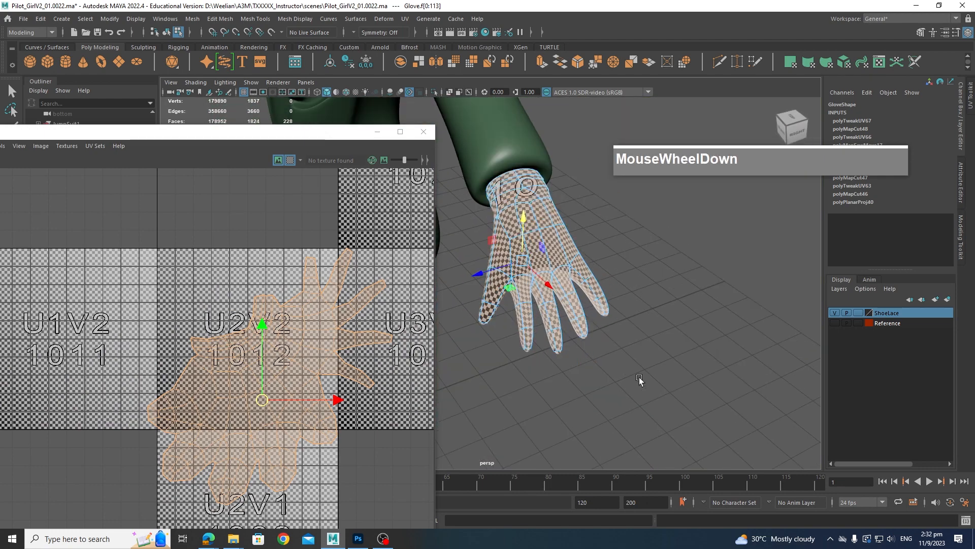
scroll(639, 377, down, 2)
alt+drag(570, 366, 561, 315)
click(377, 132)
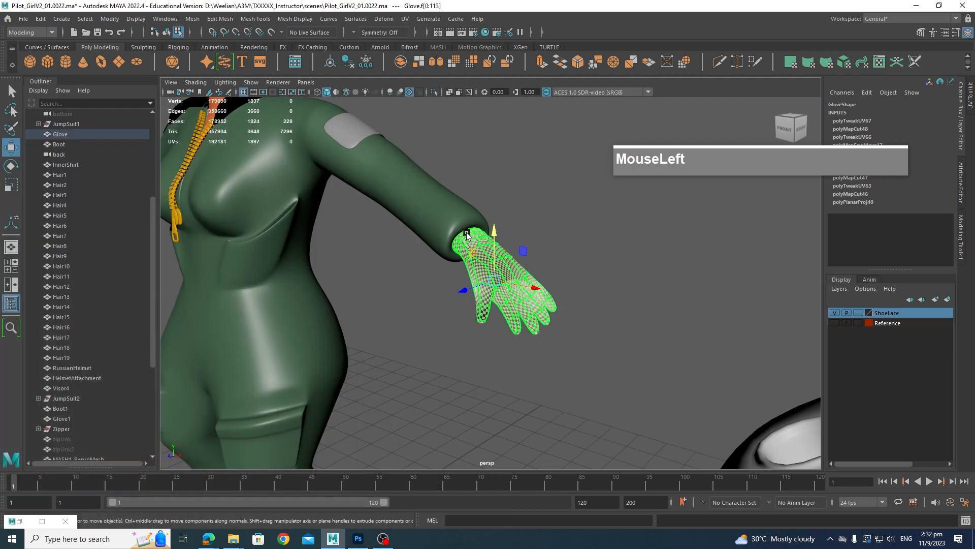
alt+drag(469, 240, 517, 290)
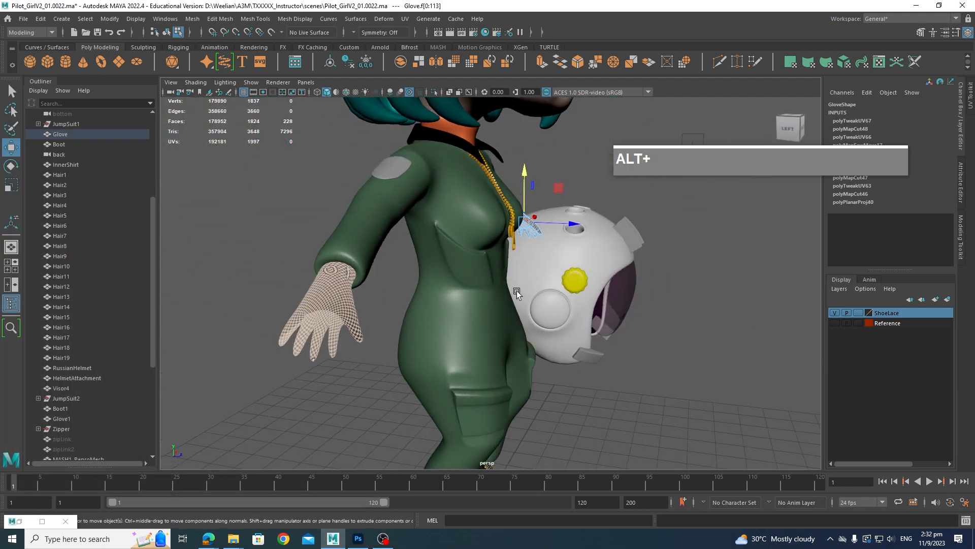
Switch the glove back to object mode and combine the left and right glove meshes into one object
alt+drag(339, 294, 461, 298)
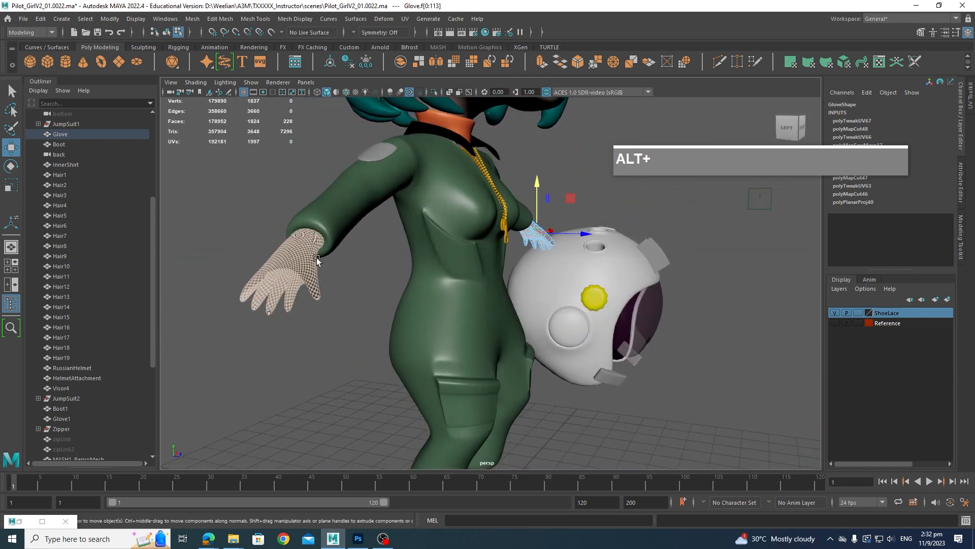
alt+drag(341, 246, 319, 259)
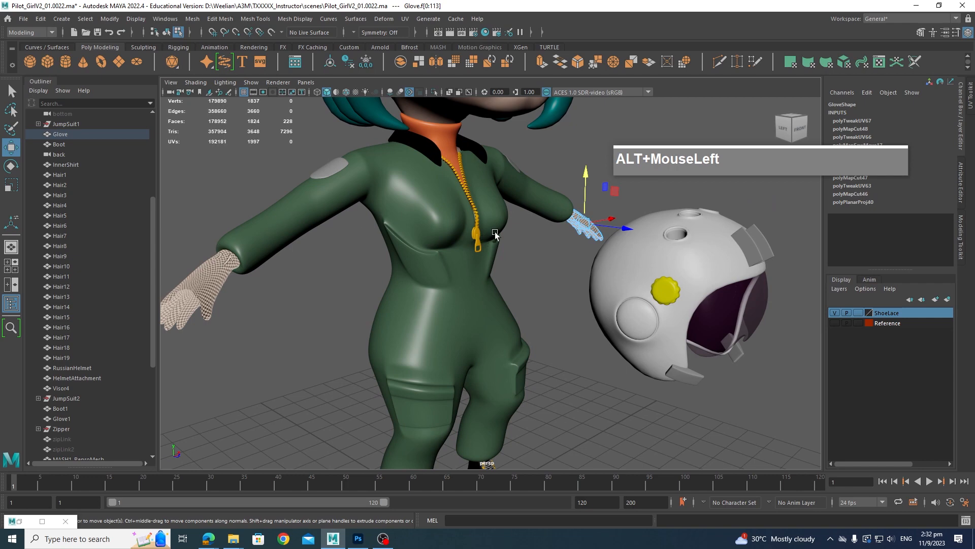
scroll(227, 277, up, 2)
alt+drag(227, 277, 410, 281)
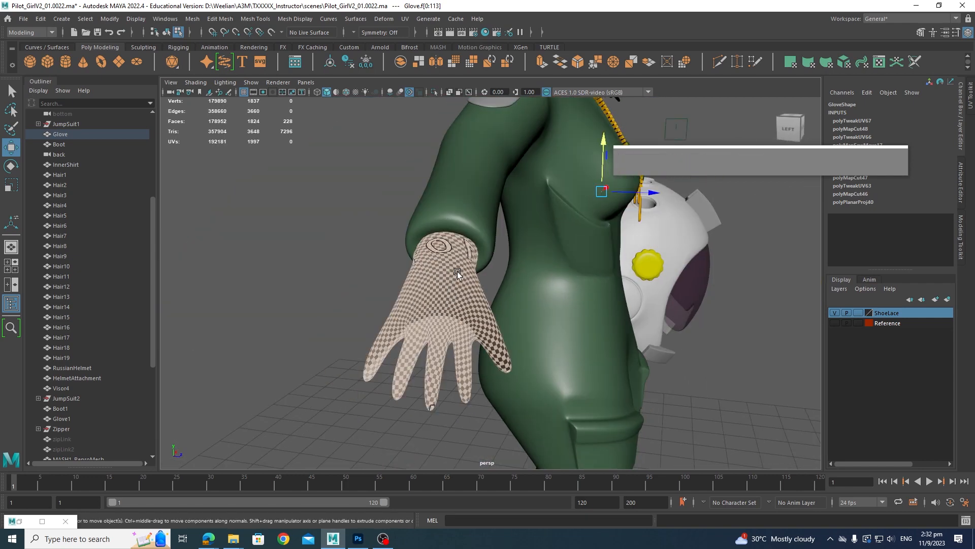
alt+drag(457, 255, 410, 298)
click(410, 298)
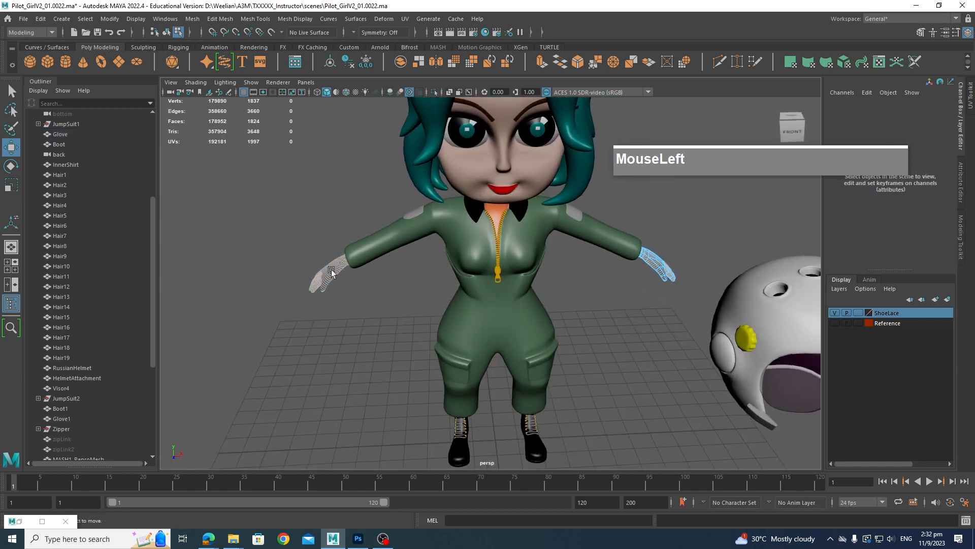
right_click(663, 256)
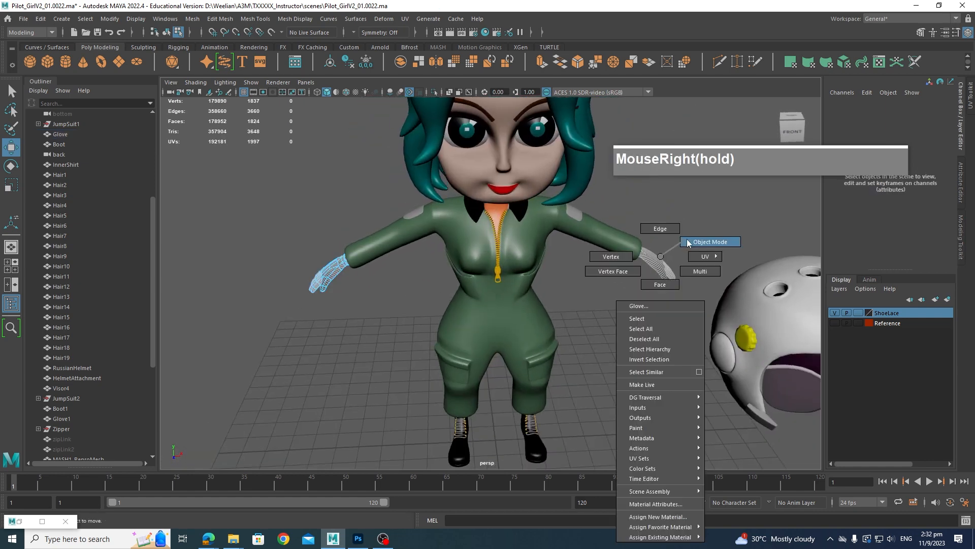
click(677, 279)
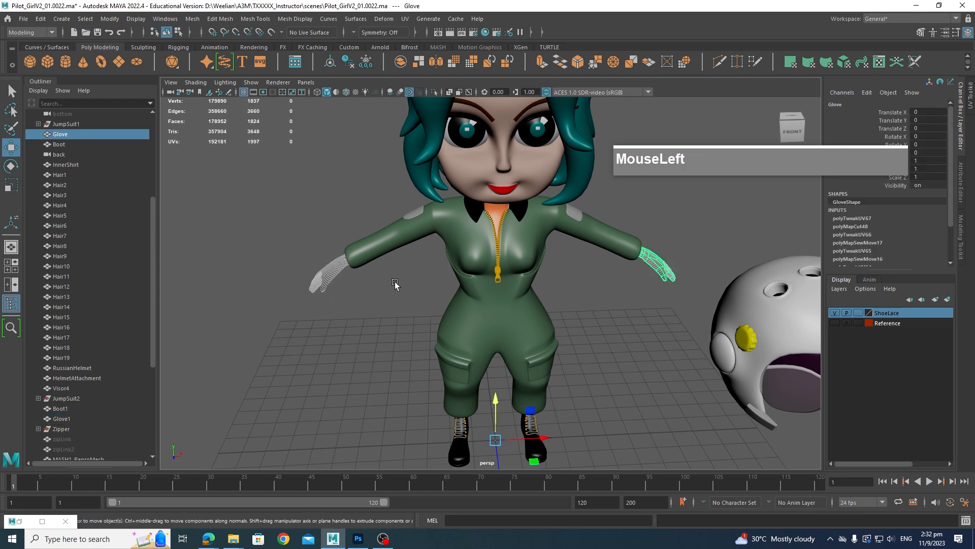
shift+click(334, 276)
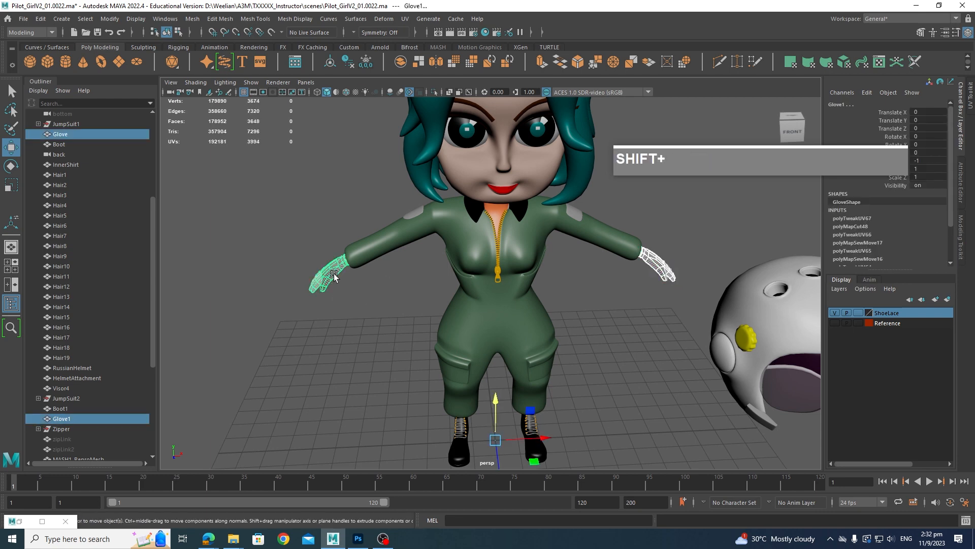
click(192, 18)
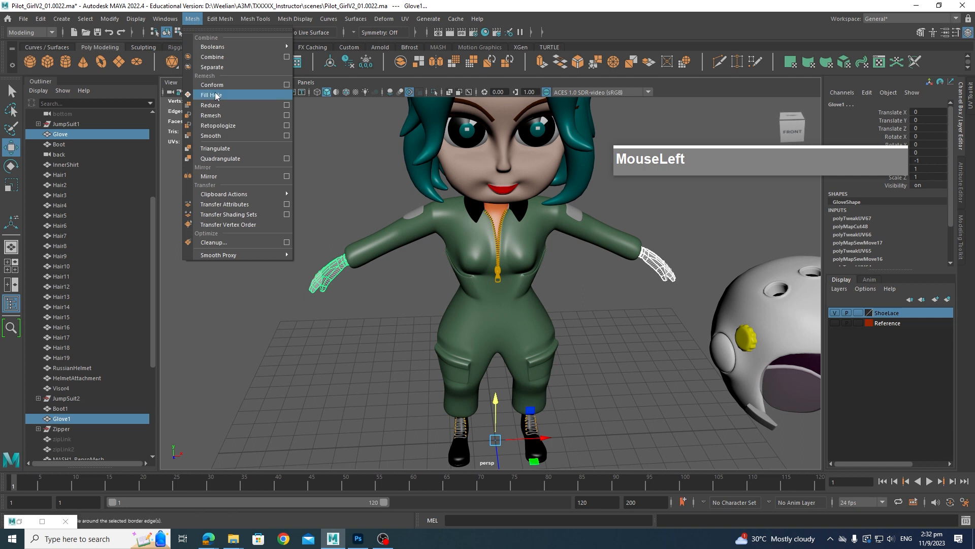
click(213, 57)
click(322, 335)
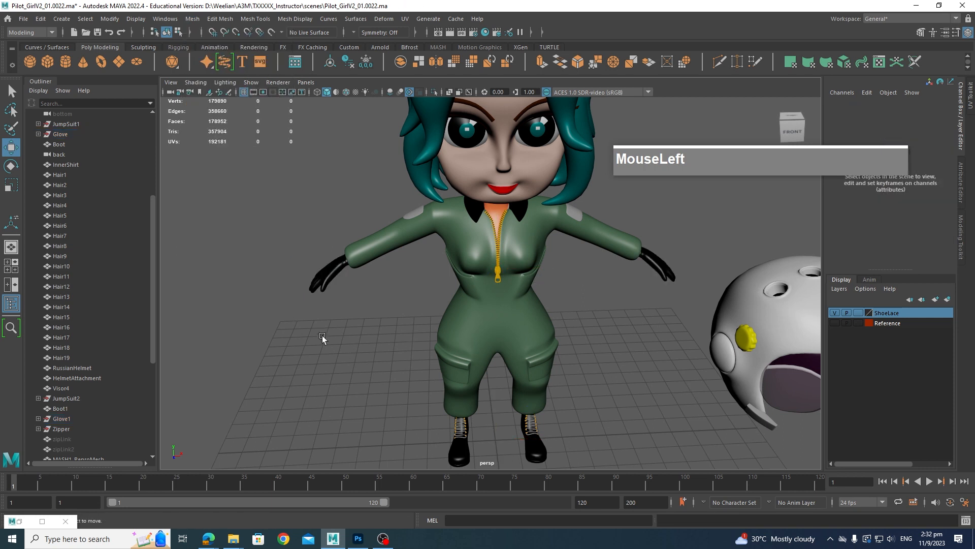
Extract the faces of the character's right-hand glove from the combined mesh as a separate object and return to object mode
click(328, 278)
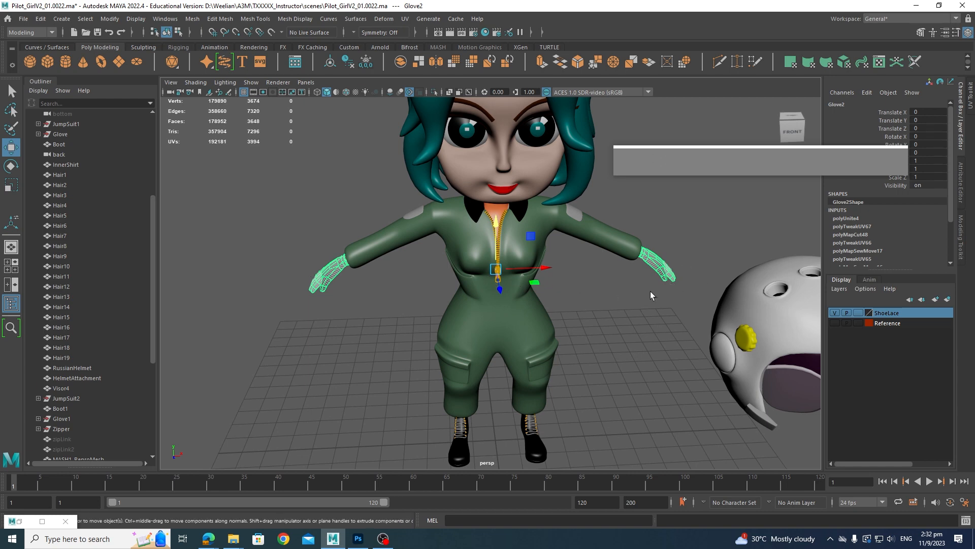
alt+drag(619, 314, 536, 293)
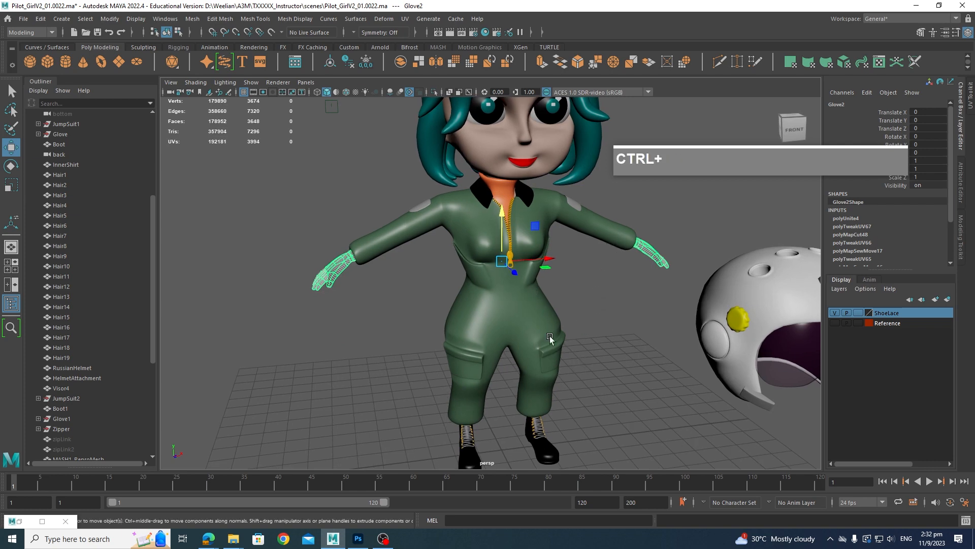
alt+drag(597, 319, 658, 276)
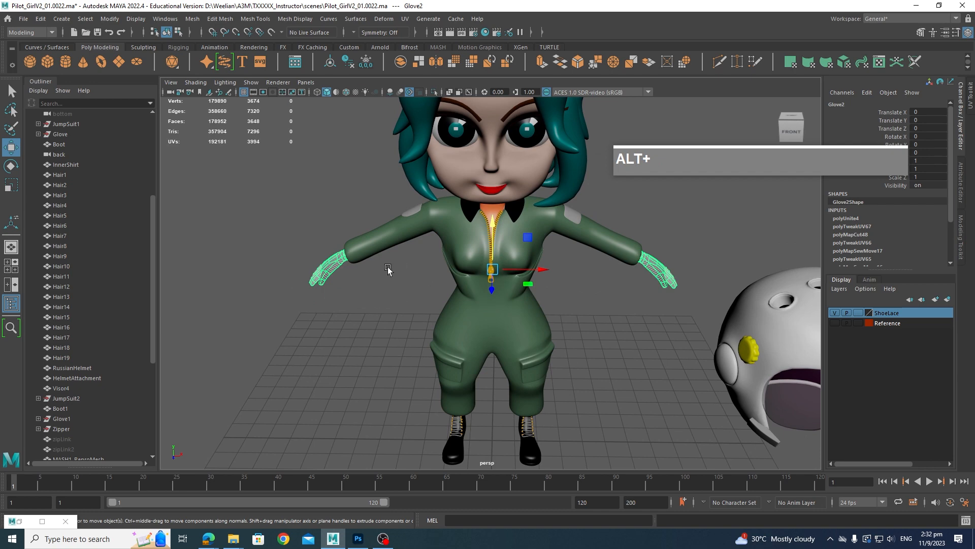
alt+drag(380, 268, 339, 296)
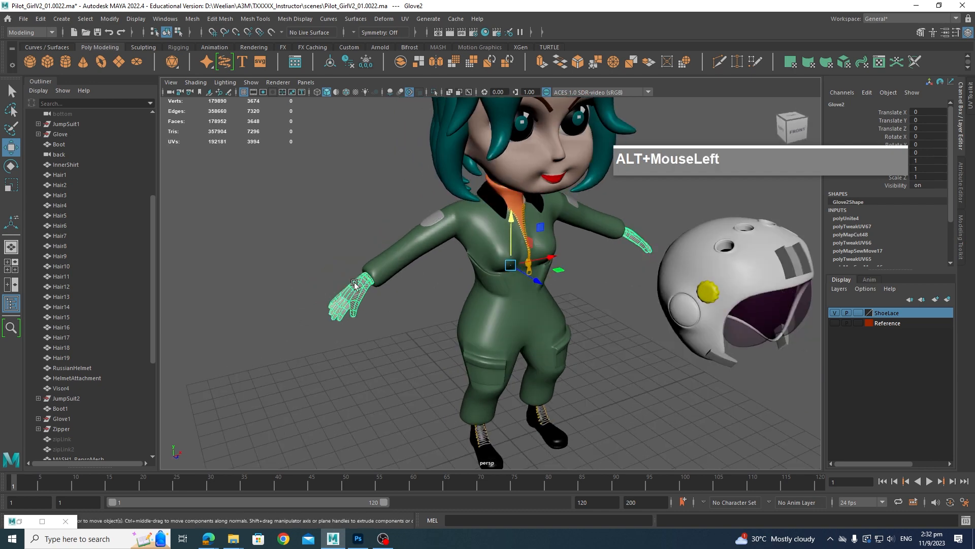
right_drag(342, 259, 344, 288)
click(362, 294)
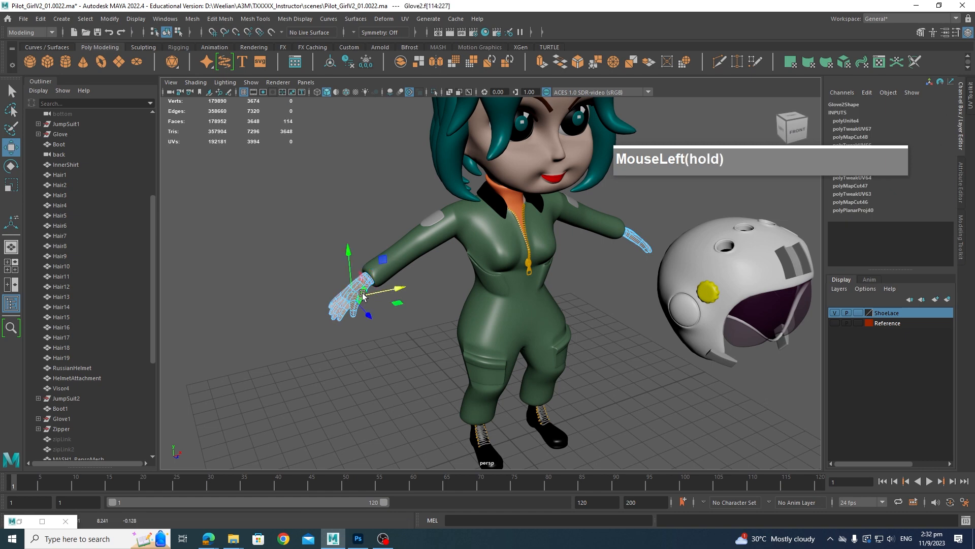
click(417, 63)
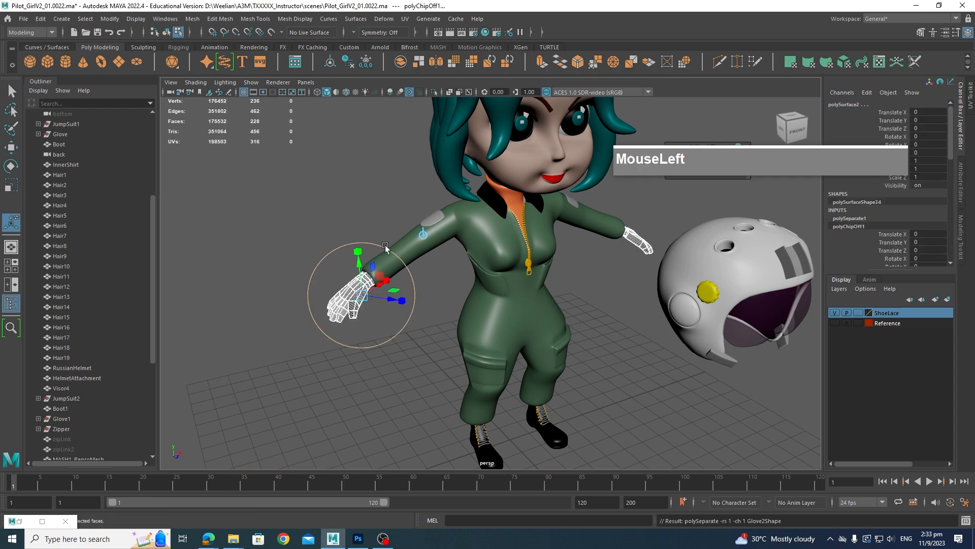
click(387, 216)
right_drag(361, 280, 406, 238)
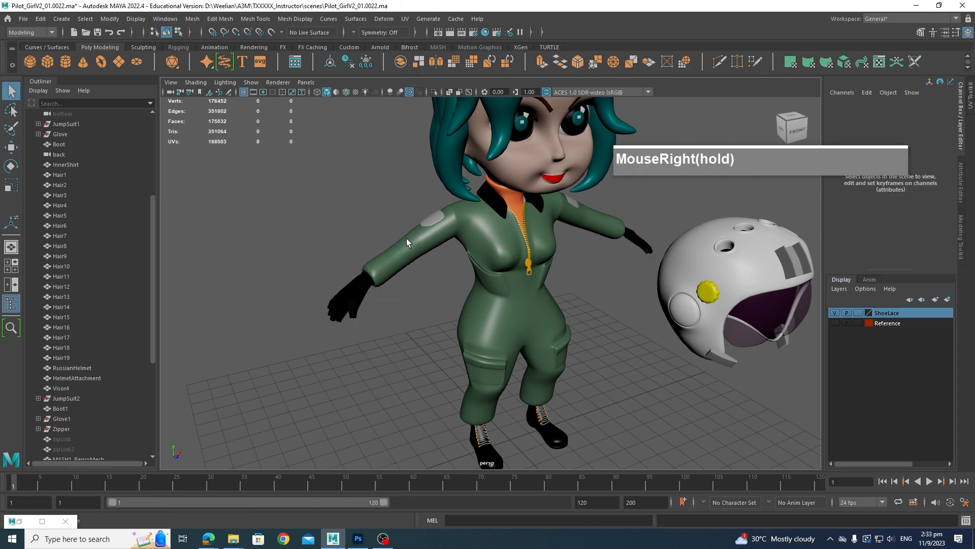
Smooth the mesh of the character's right-hand glove
click(359, 294)
alt+drag(387, 312, 422, 307)
scroll(422, 325, up, 5)
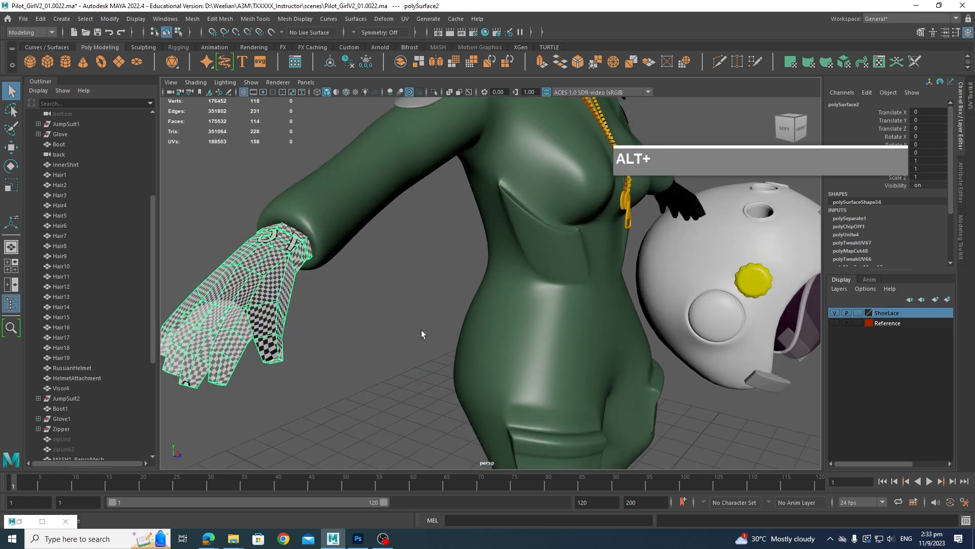
alt+middle_drag(341, 310, 416, 315)
scroll(451, 334, down, 5)
alt+drag(487, 330, 390, 357)
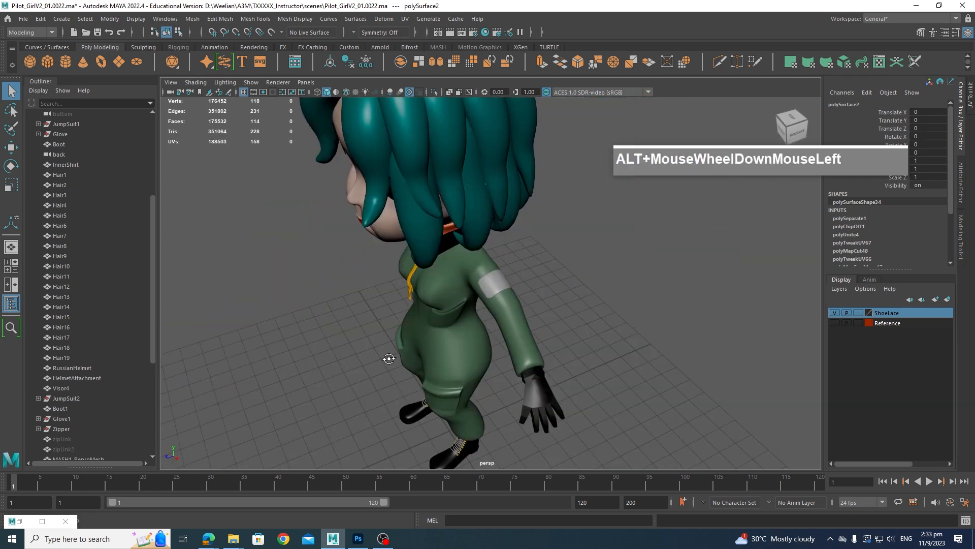
click(550, 424)
alt+drag(294, 406, 433, 367)
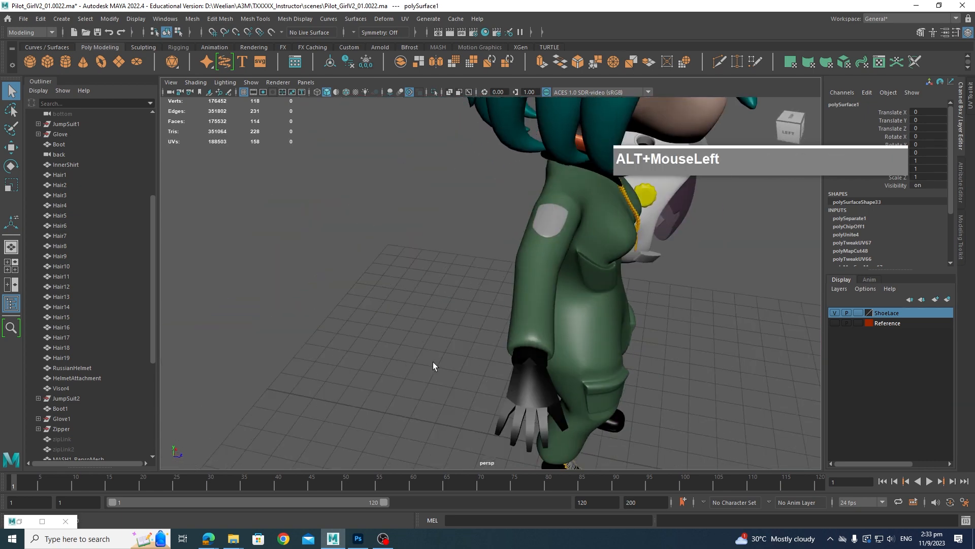
click(534, 407)
alt+drag(534, 406, 440, 414)
scroll(440, 413, up, 3)
alt+middle_drag(389, 310, 387, 294)
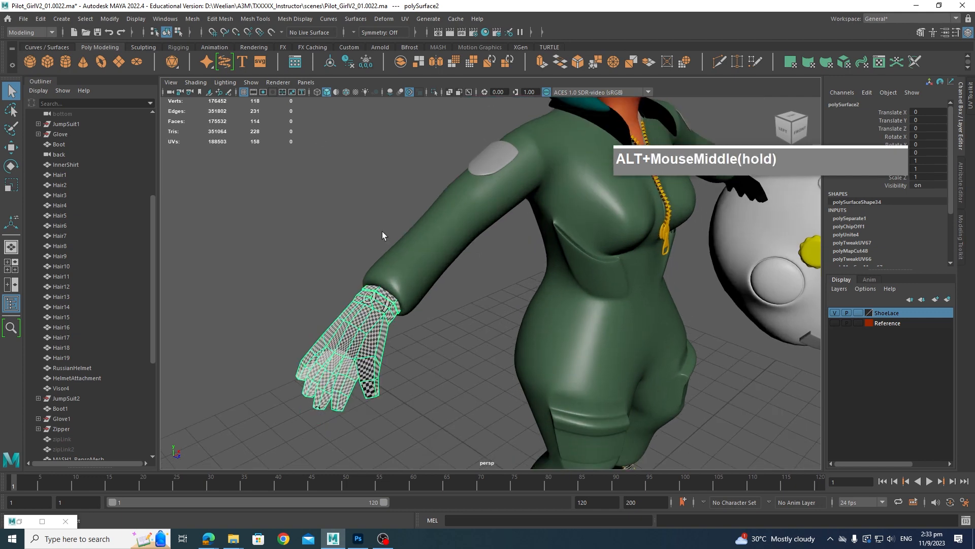
click(193, 19)
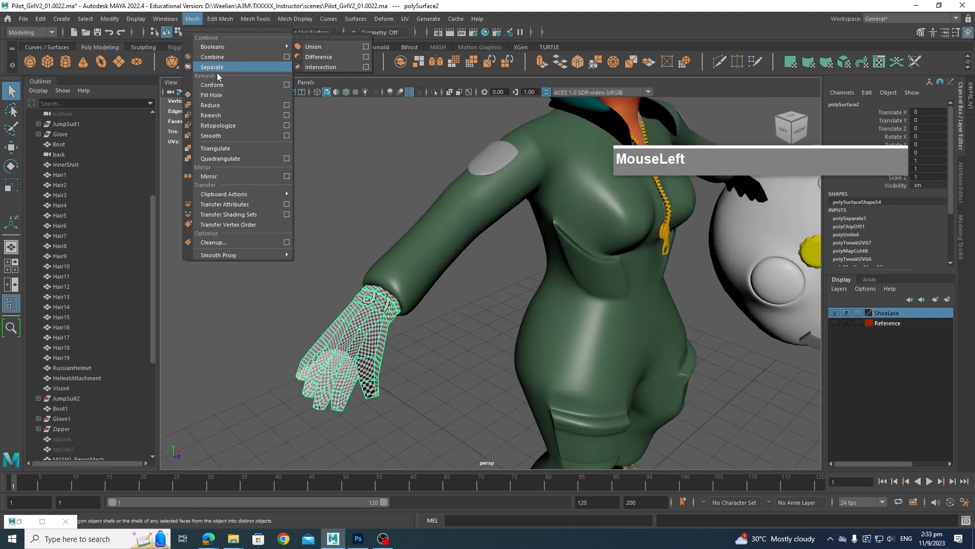
click(210, 136)
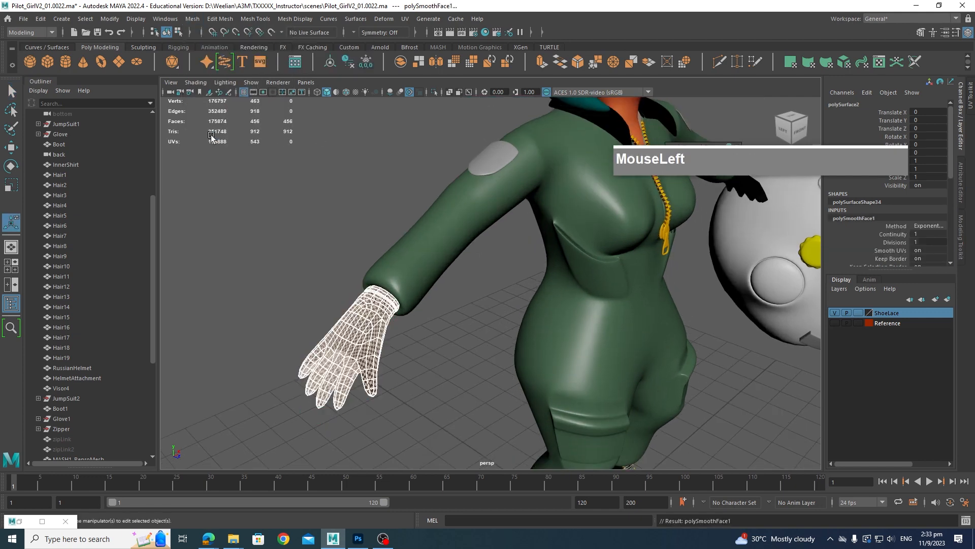
click(429, 348)
Smooth the mesh of the character's left-hand glove as well
scroll(531, 340, down, 5)
alt+drag(531, 341, 420, 327)
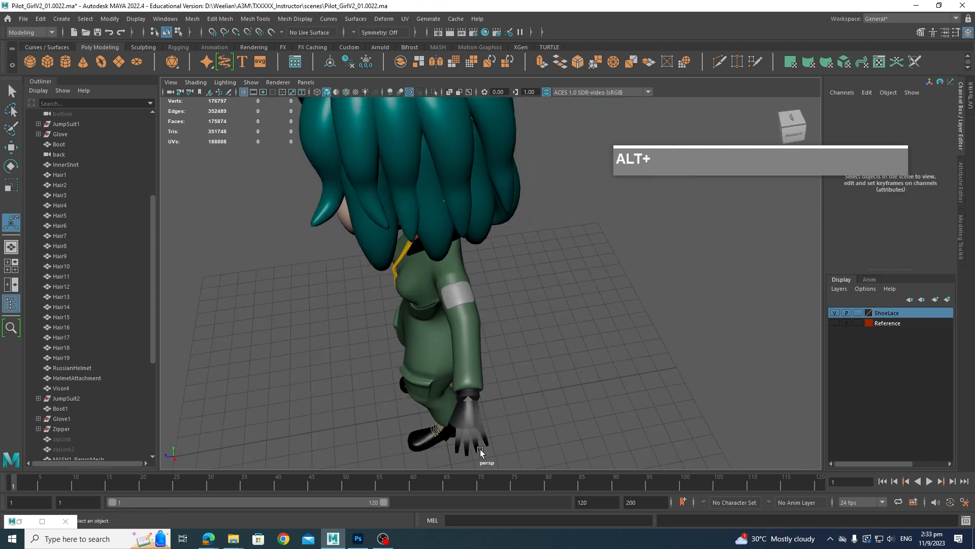
click(480, 449)
alt+drag(480, 449, 539, 385)
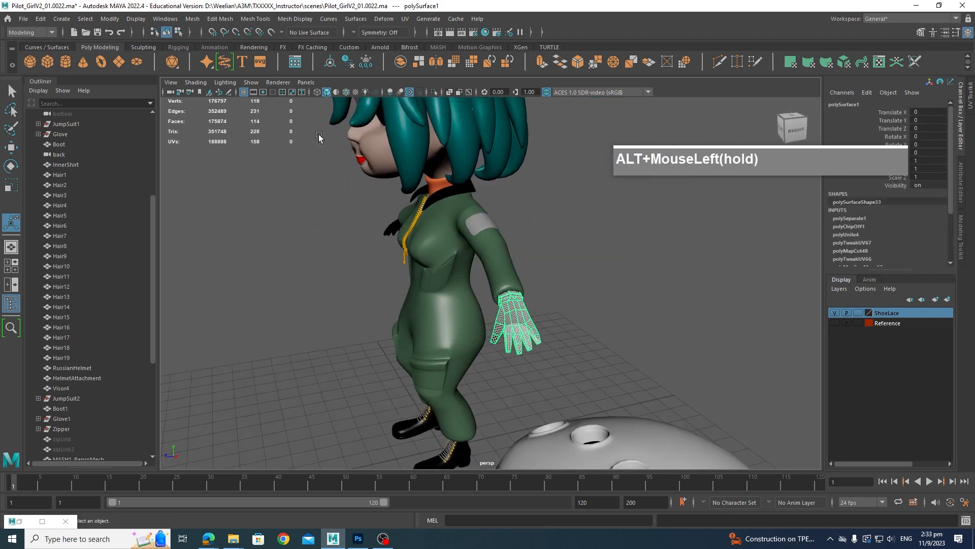
click(197, 21)
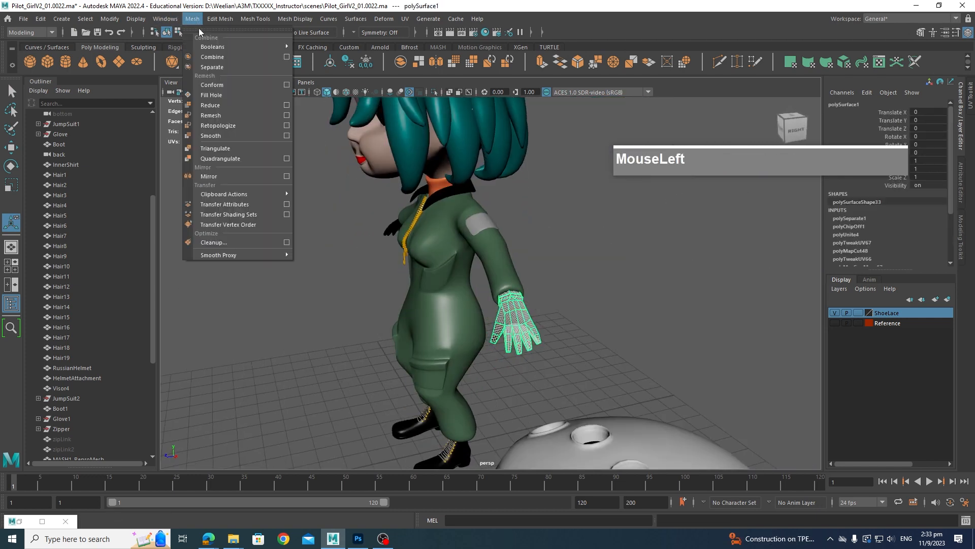
click(215, 135)
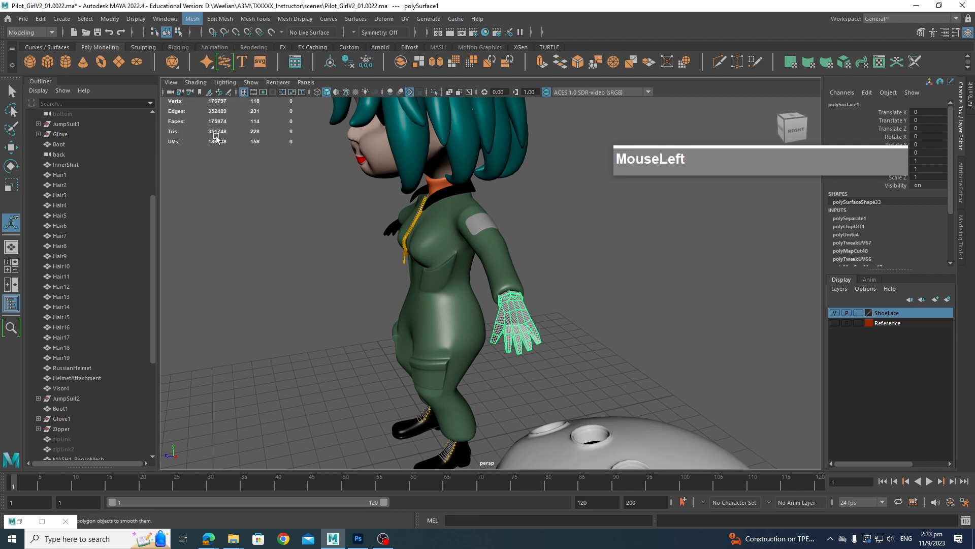
click(577, 315)
Examine the smoothed gloves, the collar and the whole character with her helmet from several angles and distances
alt+drag(518, 300, 553, 305)
scroll(564, 282, up, 3)
alt+middle_drag(554, 305, 522, 403)
scroll(544, 346, up, 3)
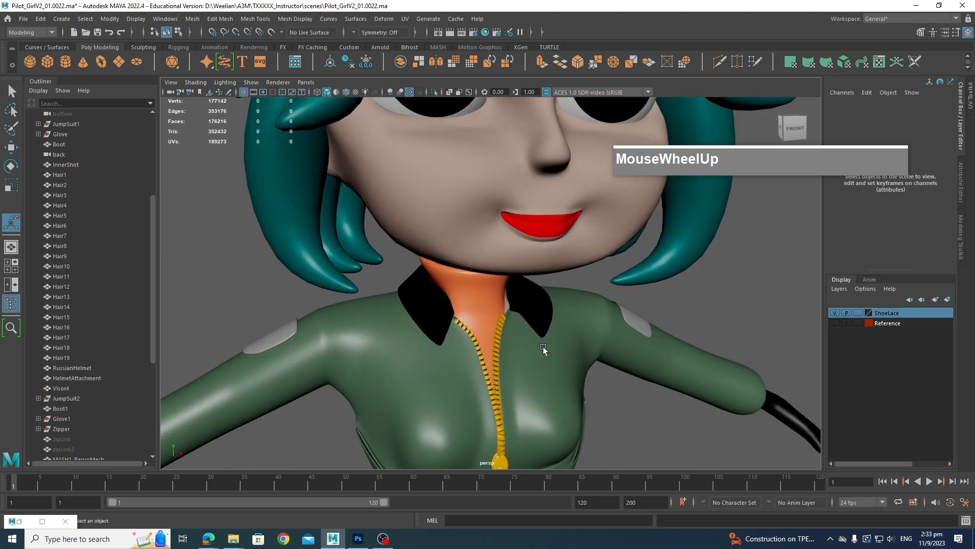
click(531, 316)
click(703, 311)
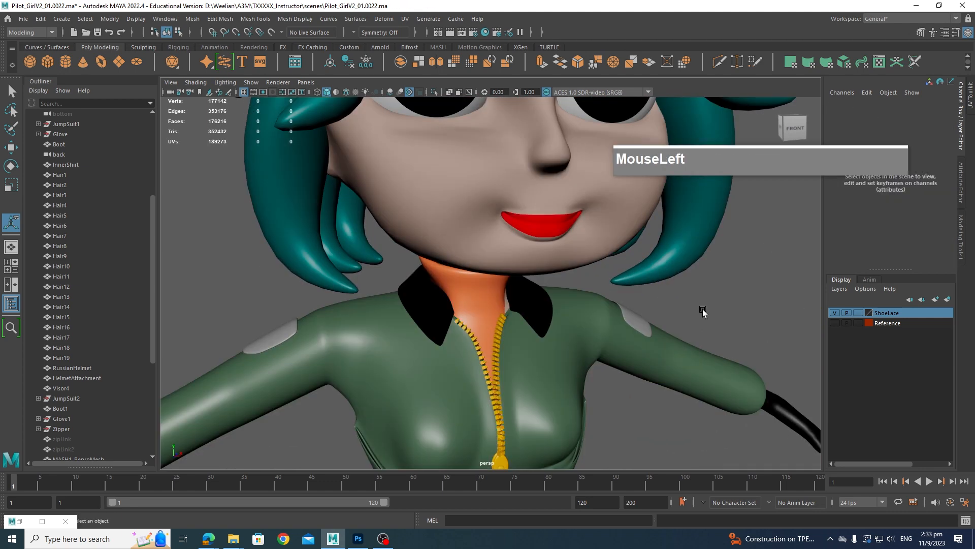
scroll(703, 311, down, 5)
alt+drag(703, 311, 571, 399)
alt+middle_drag(571, 399, 527, 413)
scroll(546, 371, up, 3)
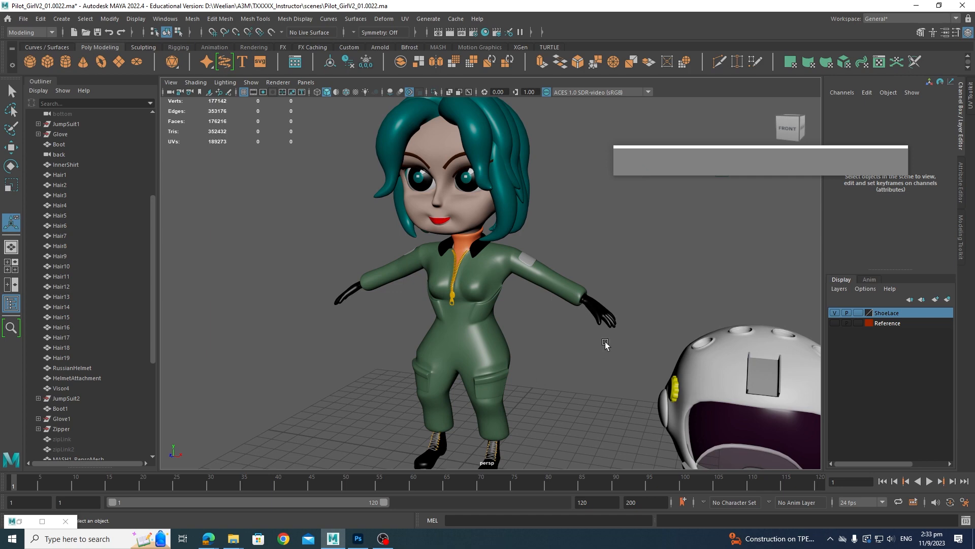
alt+drag(605, 344, 550, 353)
click(525, 355)
alt+right_drag(525, 355, 552, 377)
alt+middle_drag(553, 377, 483, 344)
alt+drag(483, 344, 501, 342)
alt+middle_drag(501, 342, 504, 422)
alt+drag(512, 203, 522, 309)
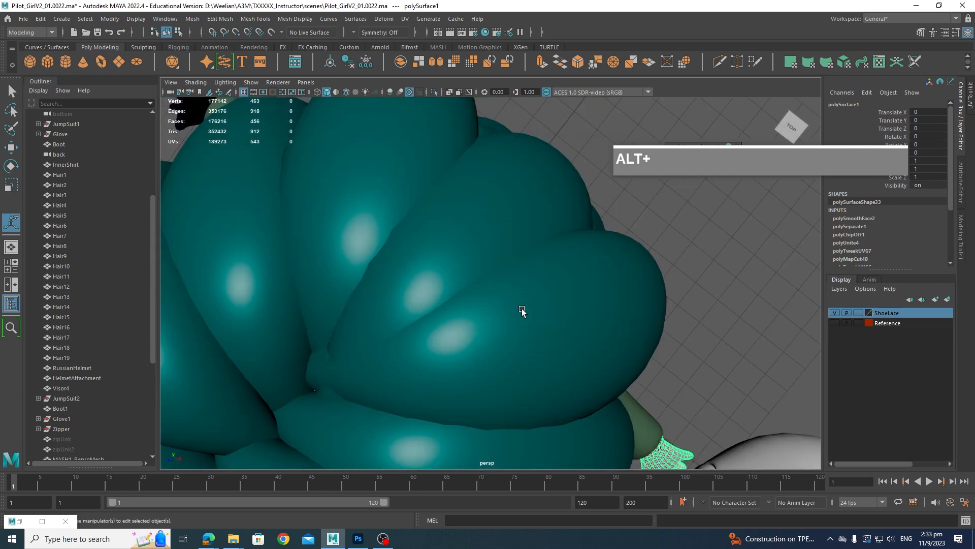
alt+right_drag(522, 309, 512, 355)
alt+drag(512, 356, 599, 272)
alt+right_drag(599, 272, 571, 297)
alt+middle_drag(571, 297, 575, 344)
alt+drag(566, 339, 556, 347)
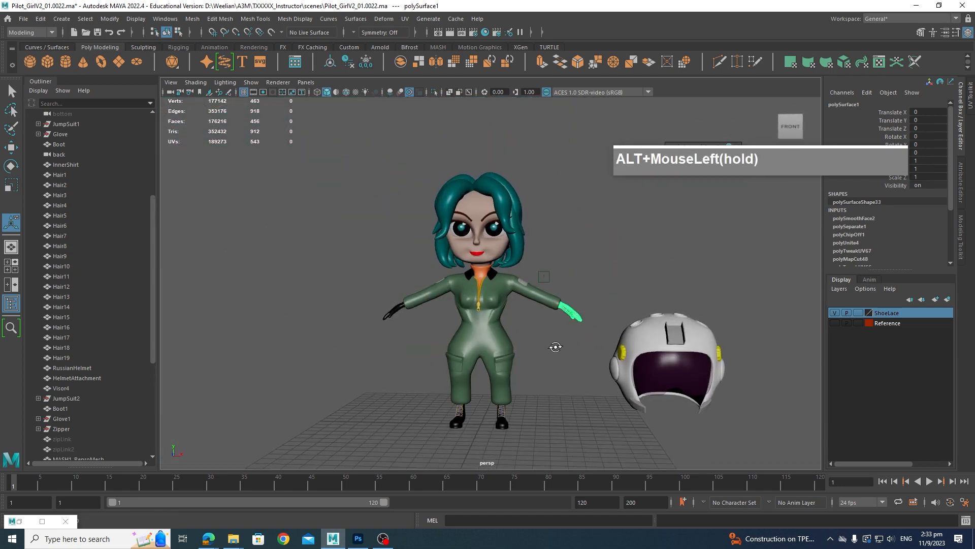
mouse_move(555, 349)
alt+middle_down()
mouse_move(548, 325)
mouse_move(547, 355)
alt+middle_up()
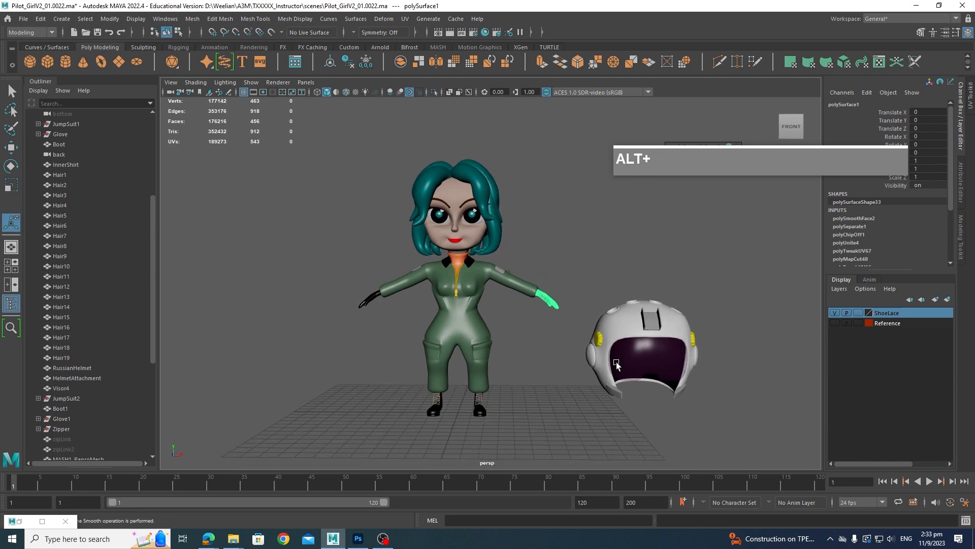
alt+middle_drag(682, 390, 518, 383)
alt+drag(518, 383, 531, 342)
alt+middle_drag(530, 341, 549, 348)
scroll(548, 351, down, 1)
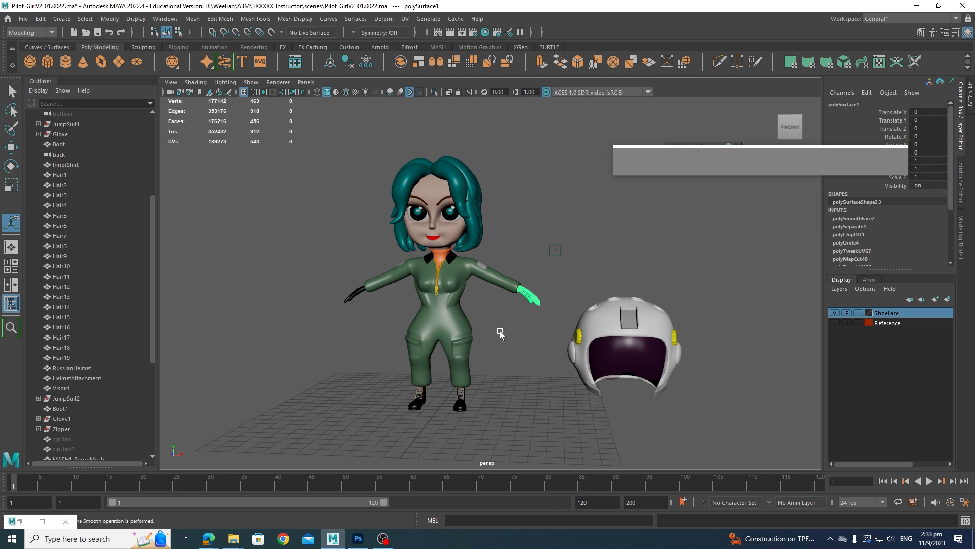
scroll(500, 333, up, 2)
alt+drag(513, 330, 477, 258)
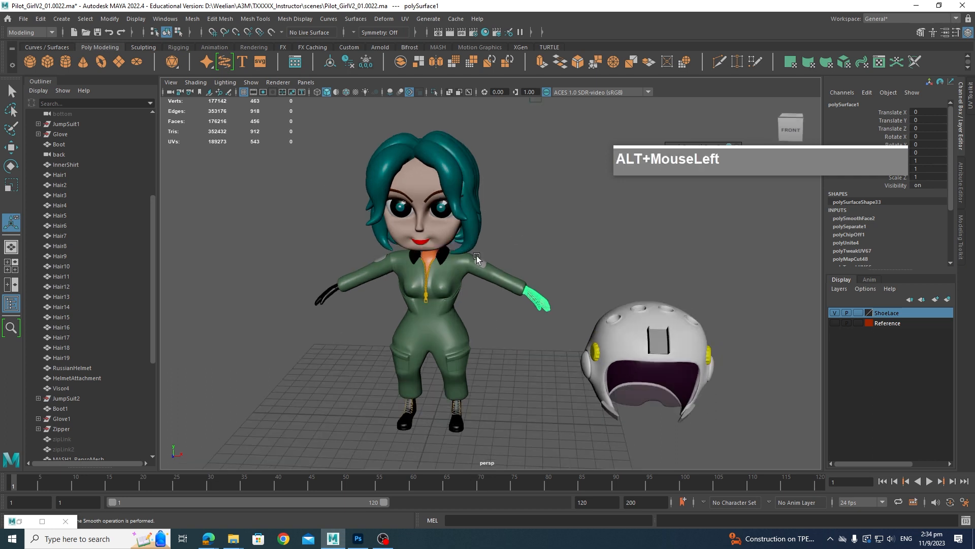
click(431, 189)
click(452, 190)
click(530, 300)
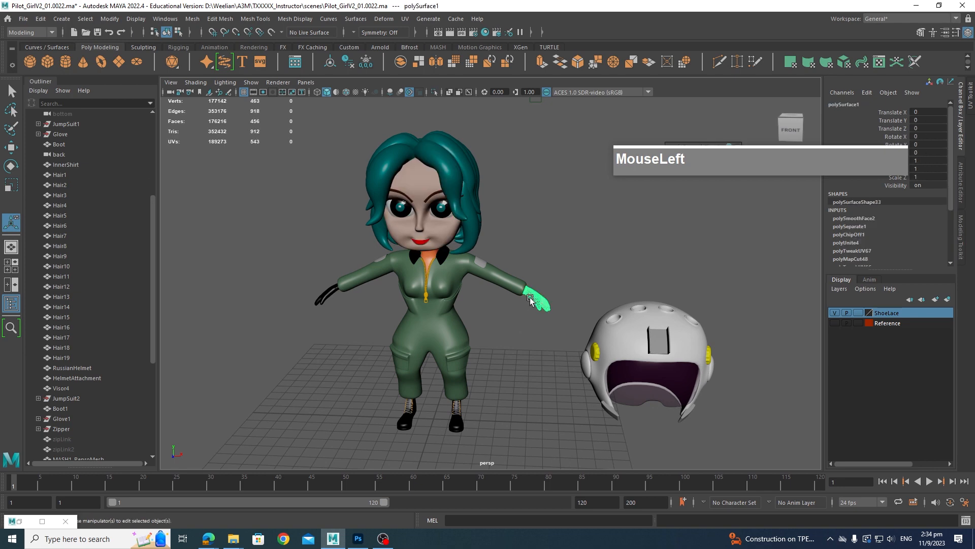
Select the jumpsuit, both gloves, the head and all hair strands from Hair1 to Hair19 together
click(497, 288)
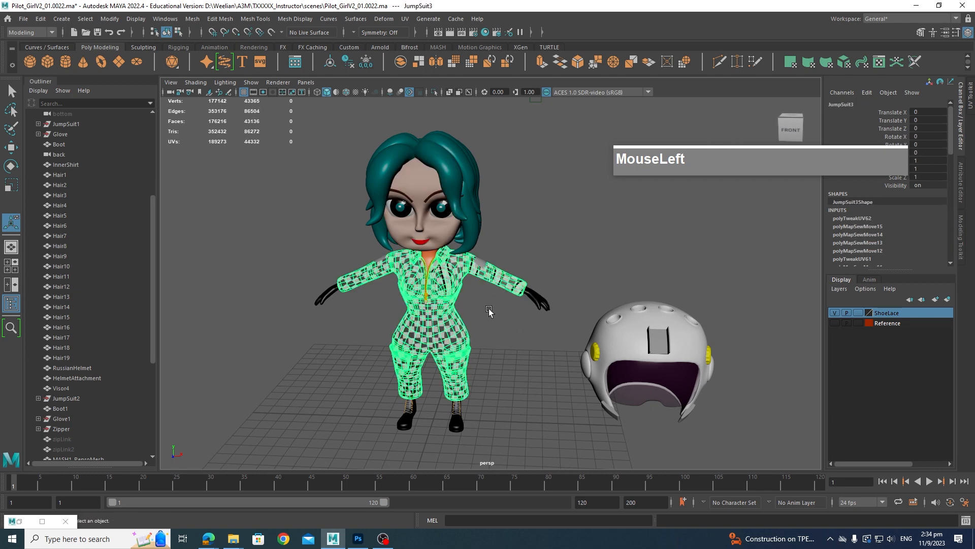
scroll(516, 344, up, 2)
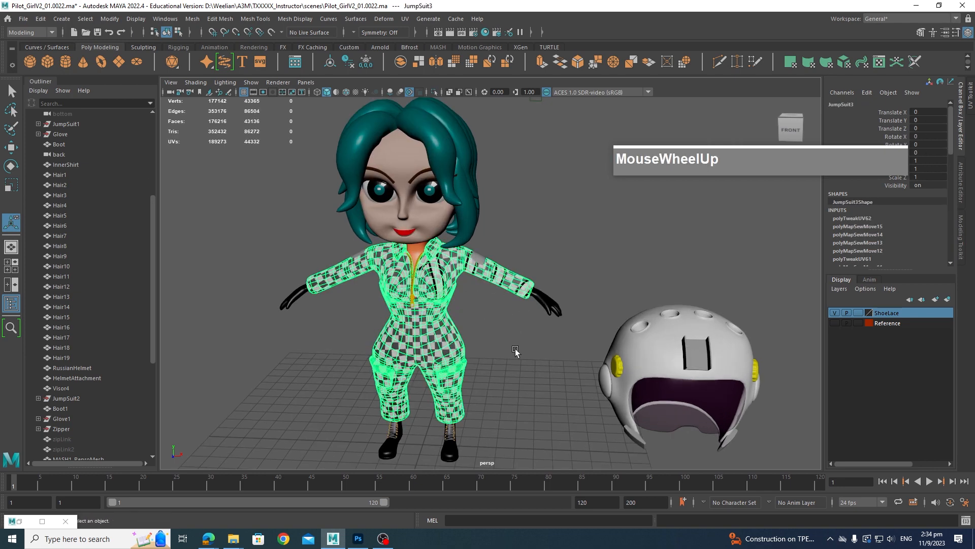
alt+drag(516, 353, 515, 324)
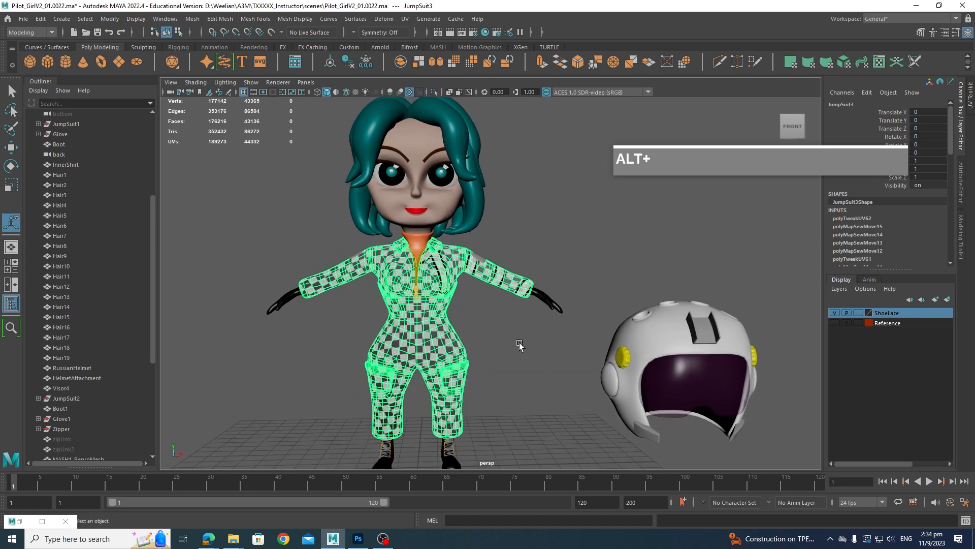
click(546, 301)
click(285, 297)
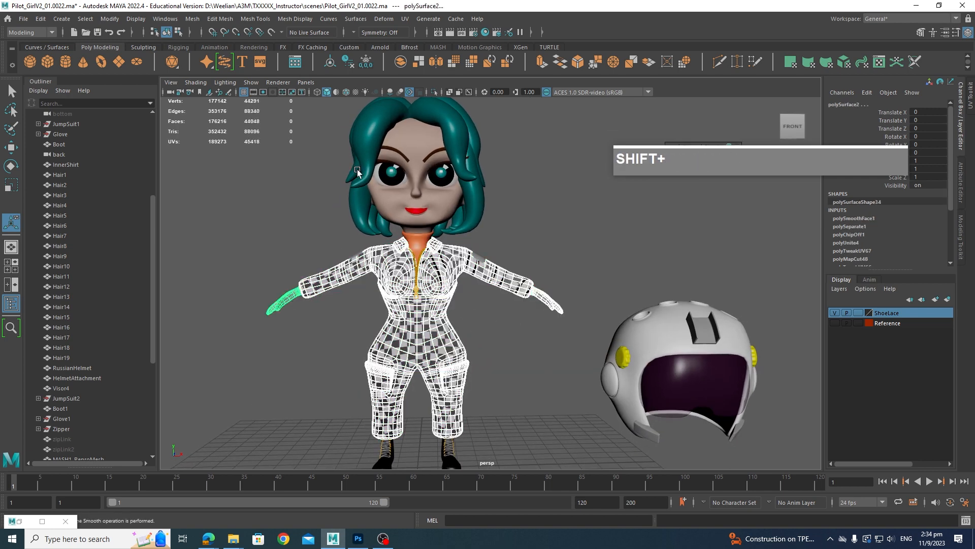
click(442, 208)
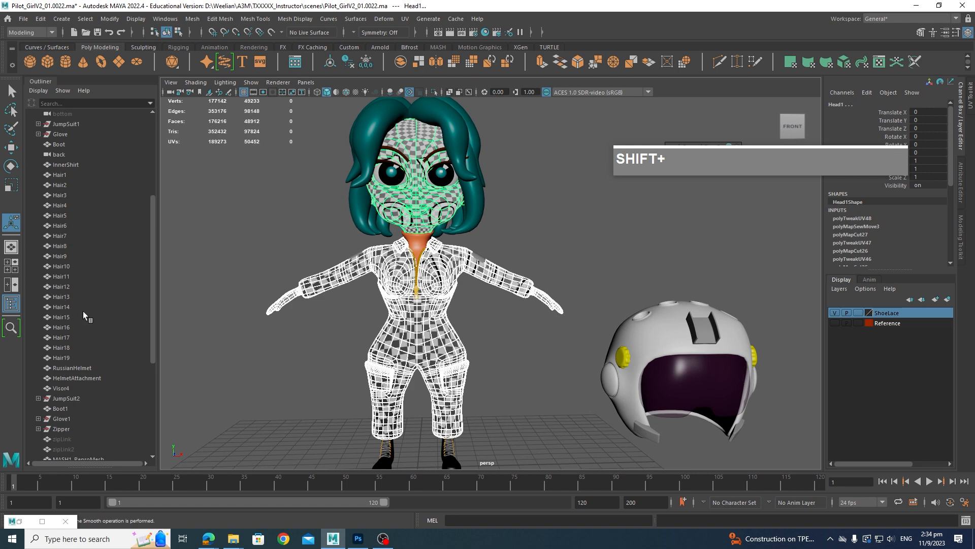
click(61, 357)
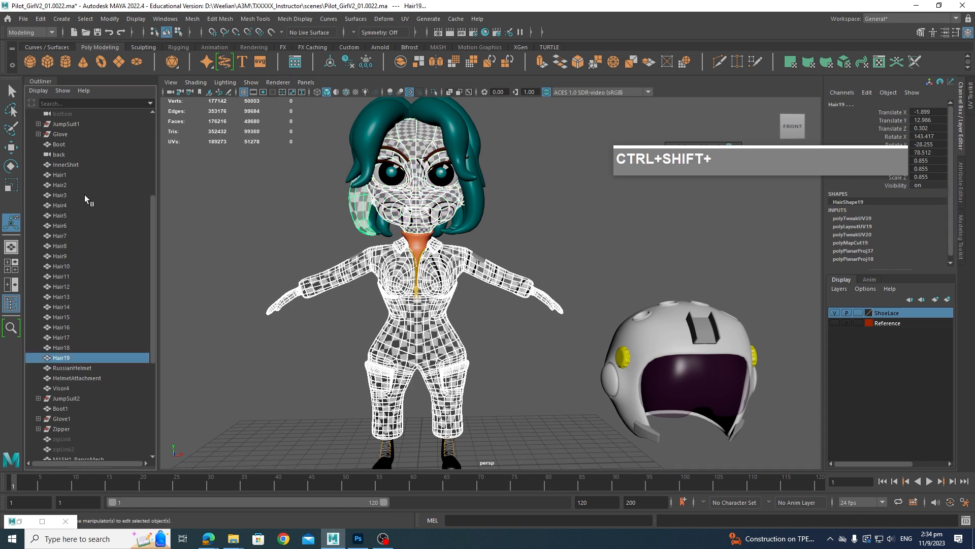
ctrl+shift+click(58, 174)
alt+drag(580, 413, 539, 348)
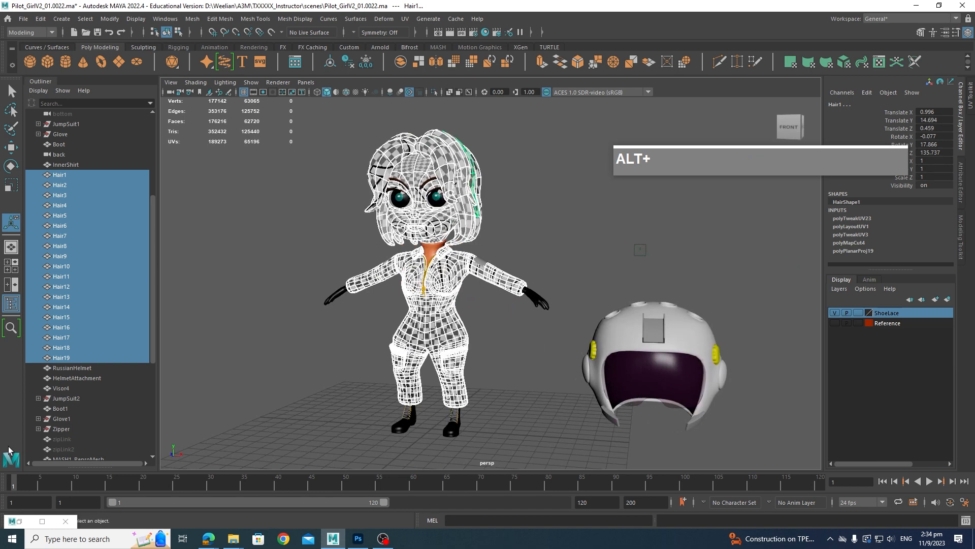
Bring back the UV Editor for the selected meshes and turn off its checker texture display
click(17, 523)
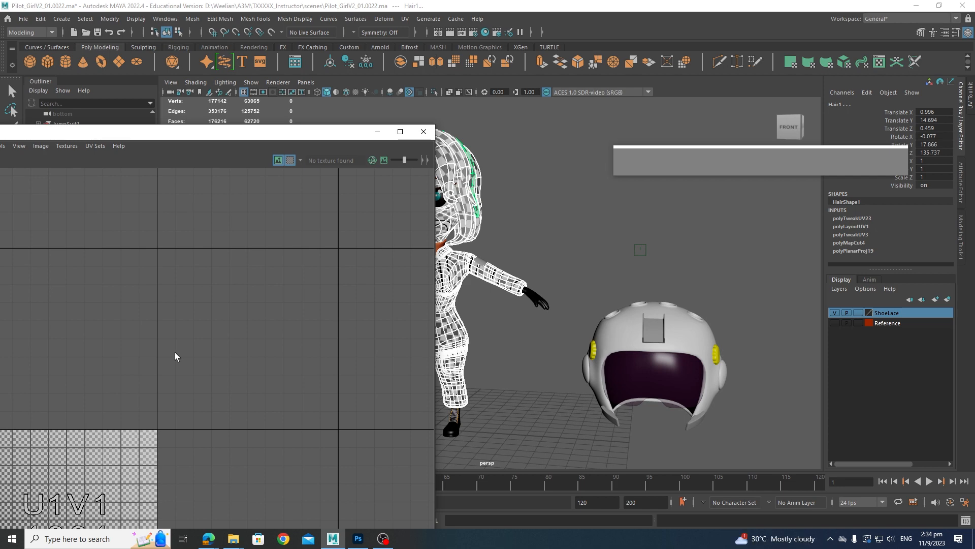
drag(272, 131, 599, 77)
scroll(485, 430, down, 2)
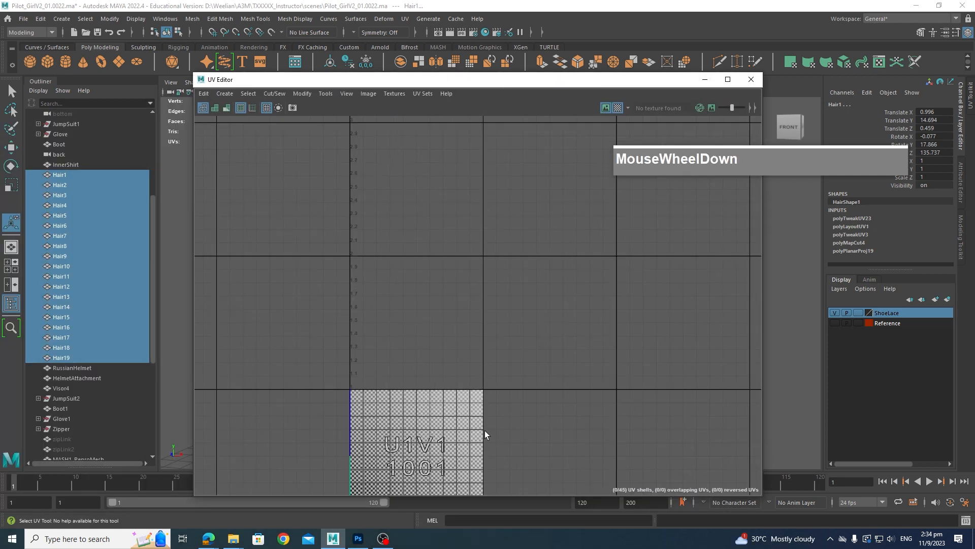
drag(473, 79, 518, 60)
scroll(513, 410, down, 3)
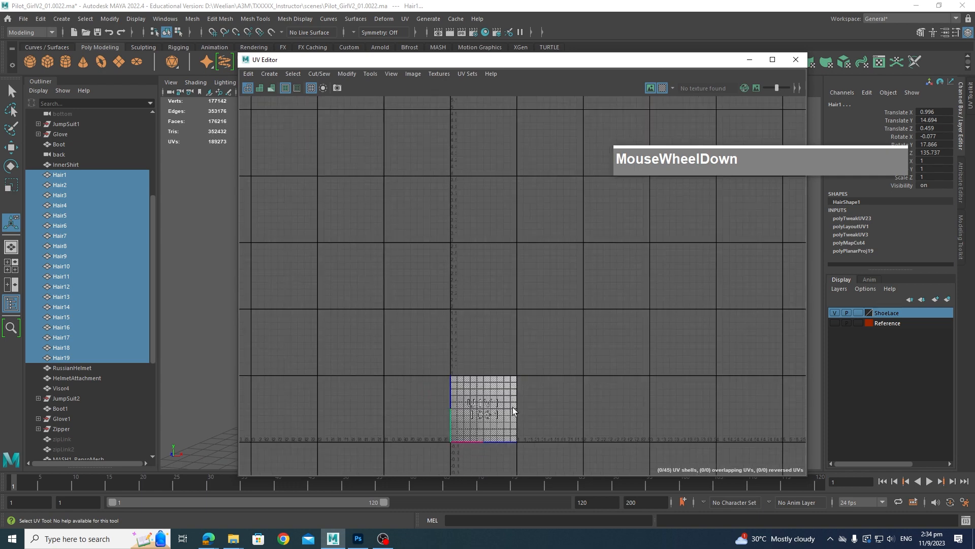
drag(392, 62, 474, 60)
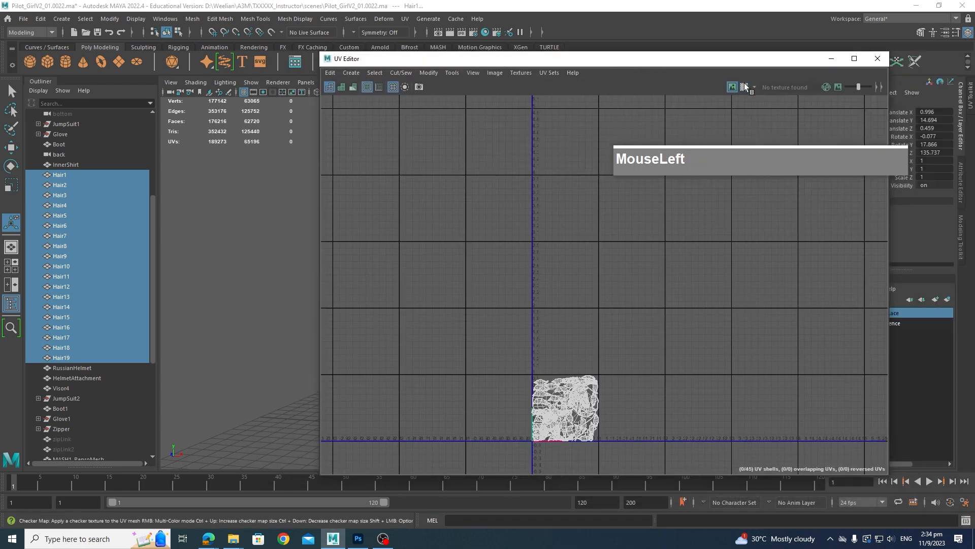
scroll(605, 410, up, 5)
alt+middle_drag(609, 414, 663, 313)
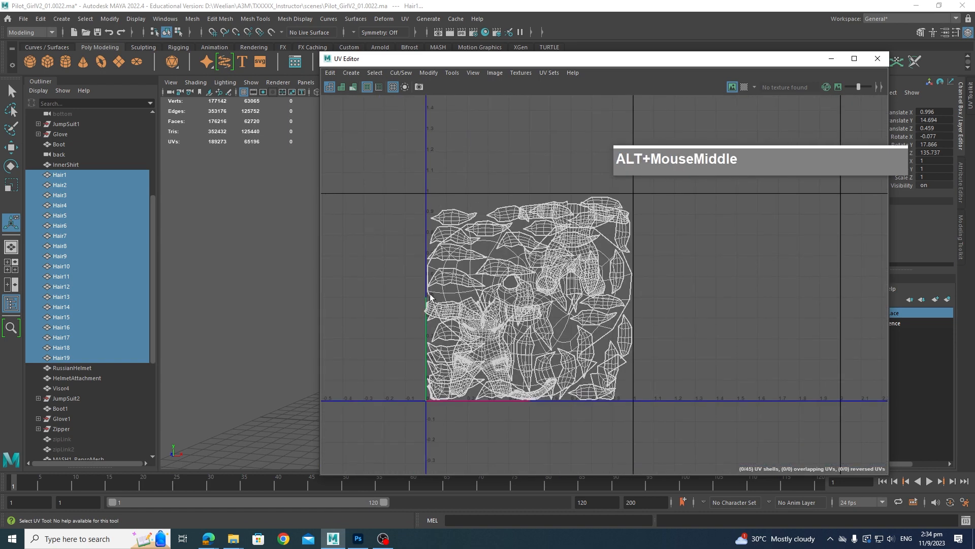
Select all UV shells of the head, jumpsuit and hair and lay them out together inside the 0 to 1 tile
scroll(646, 379, down, 2)
right_drag(509, 223, 465, 207)
drag(404, 201, 667, 373)
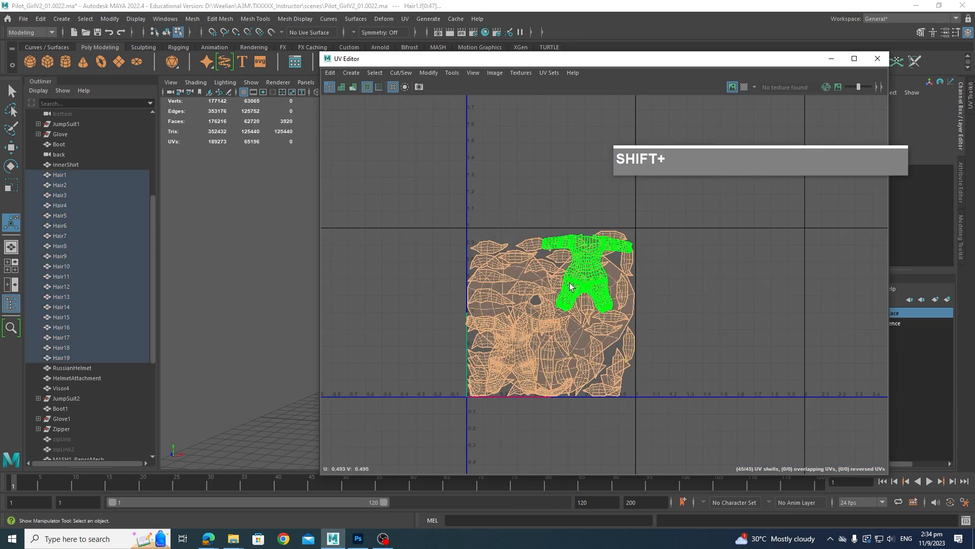
shift+right_click(568, 268)
shift+right_drag(567, 268, 473, 305)
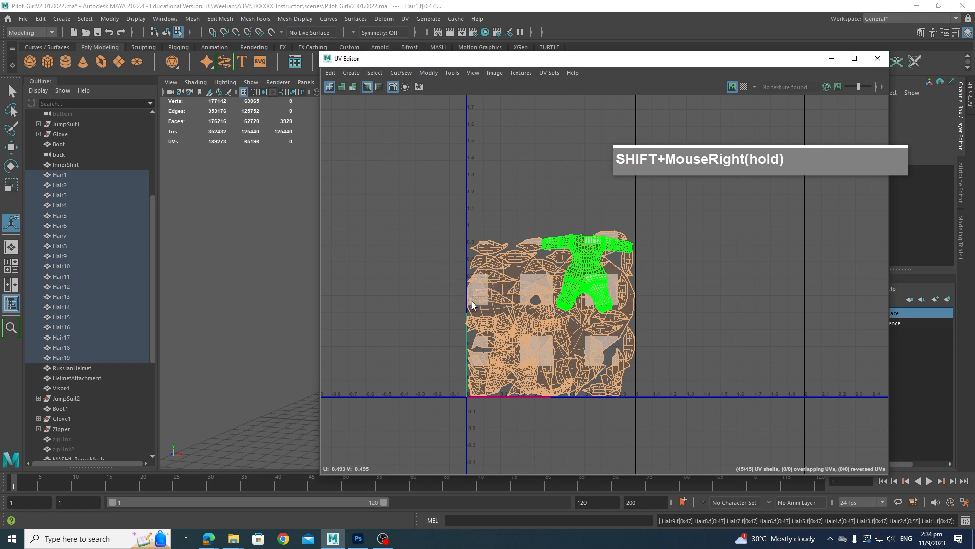
scroll(694, 376, up, 1)
scroll(695, 377, up, 3)
alt+middle_drag(659, 358, 705, 357)
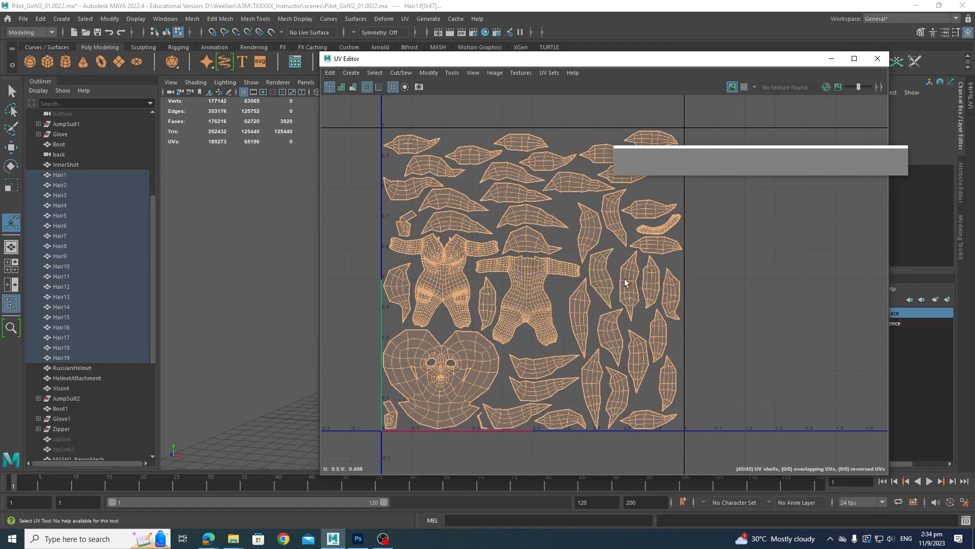
Select only Hair1 to Hair19 and move all their UV shells into the neighbouring tile between U 1 and 2
click(71, 175)
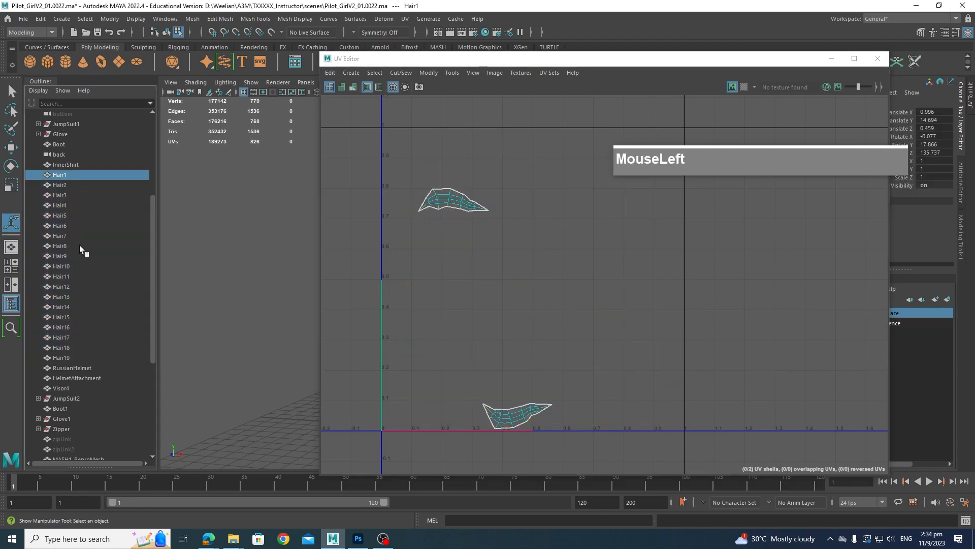
shift+click(86, 355)
scroll(675, 371, down, 2)
scroll(676, 371, down, 1)
alt+middle_drag(676, 371, 616, 347)
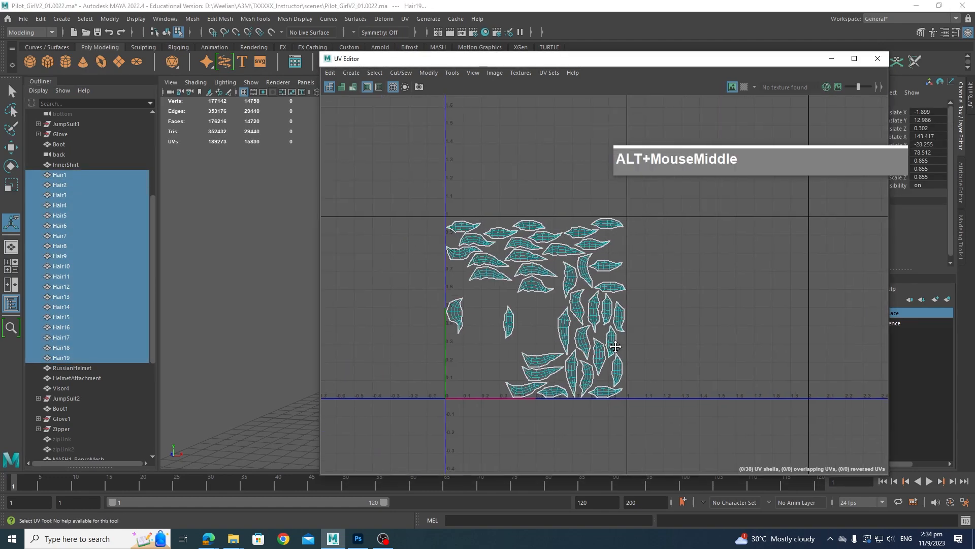
key(w)
right_drag(549, 287, 500, 266)
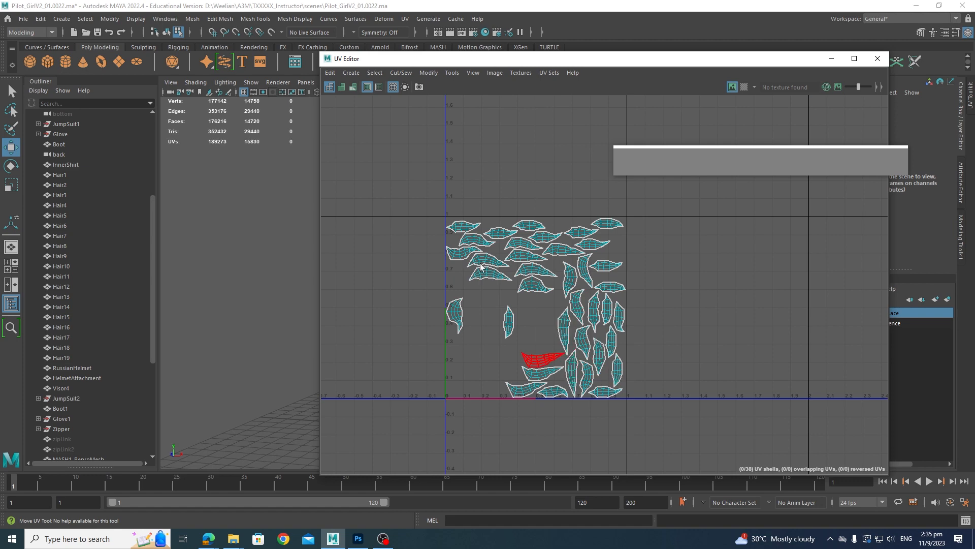
drag(420, 178, 649, 440)
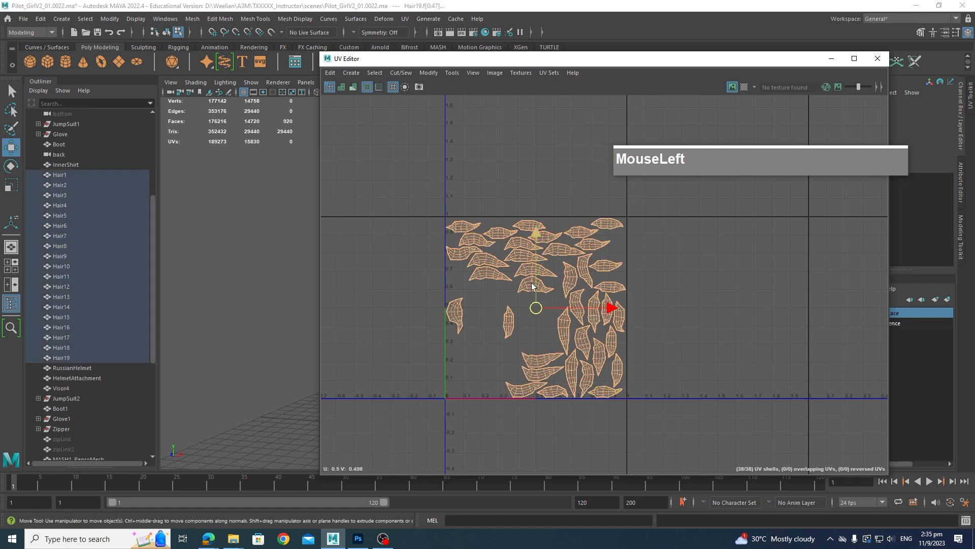
drag(535, 308, 687, 282)
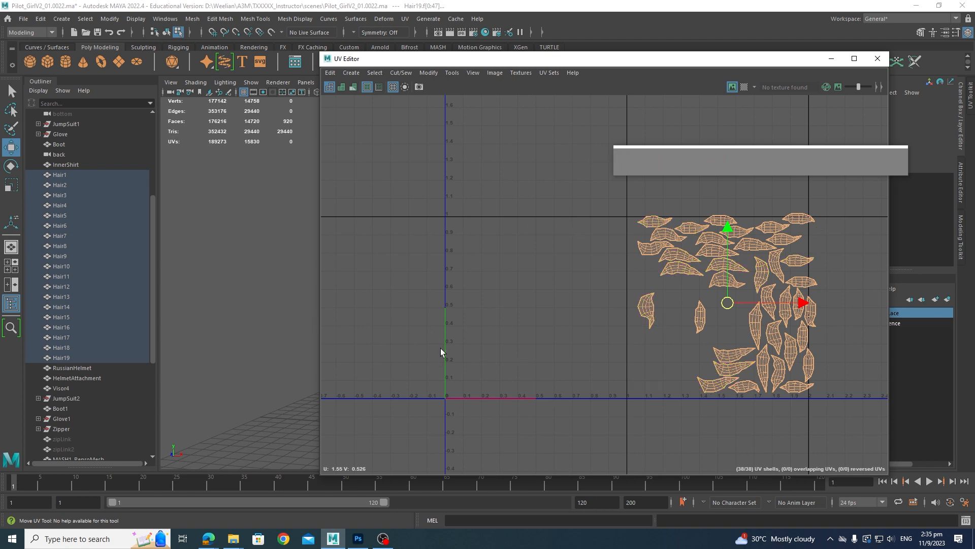
Minimize the UV Editor, return to object mode and select the head, the jumpsuit and both gloves
click(832, 59)
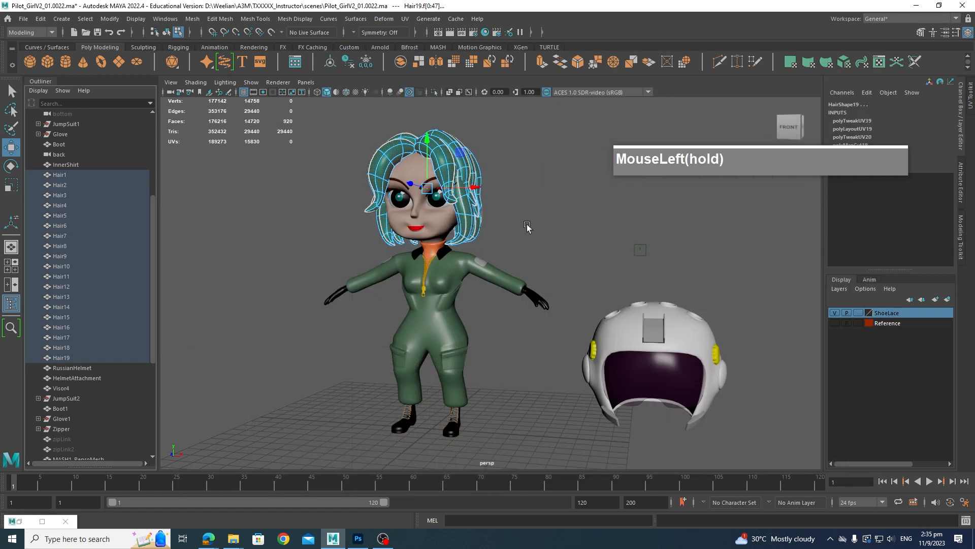
drag(430, 221, 455, 257)
right_drag(443, 228, 498, 200)
click(444, 218)
shift+click(494, 285)
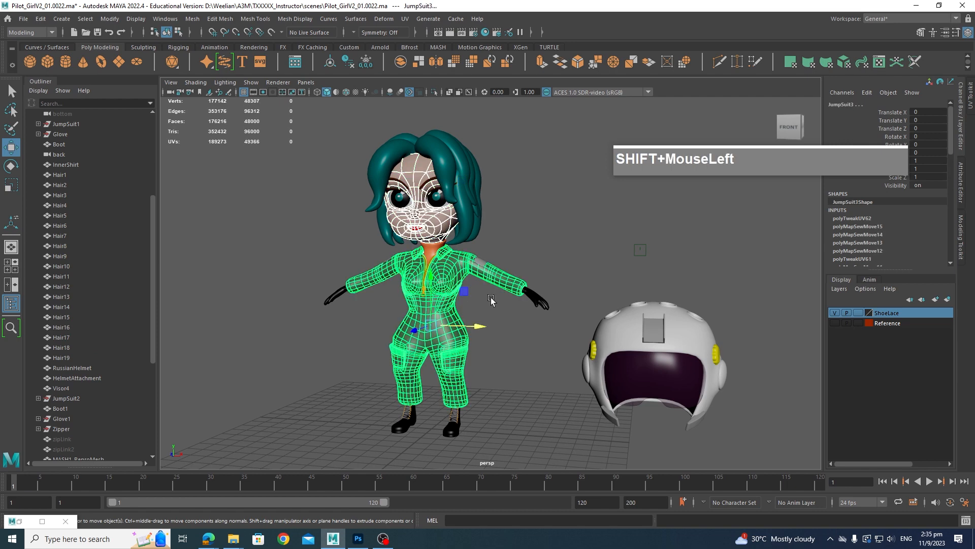
shift+click(529, 300)
shift+click(328, 302)
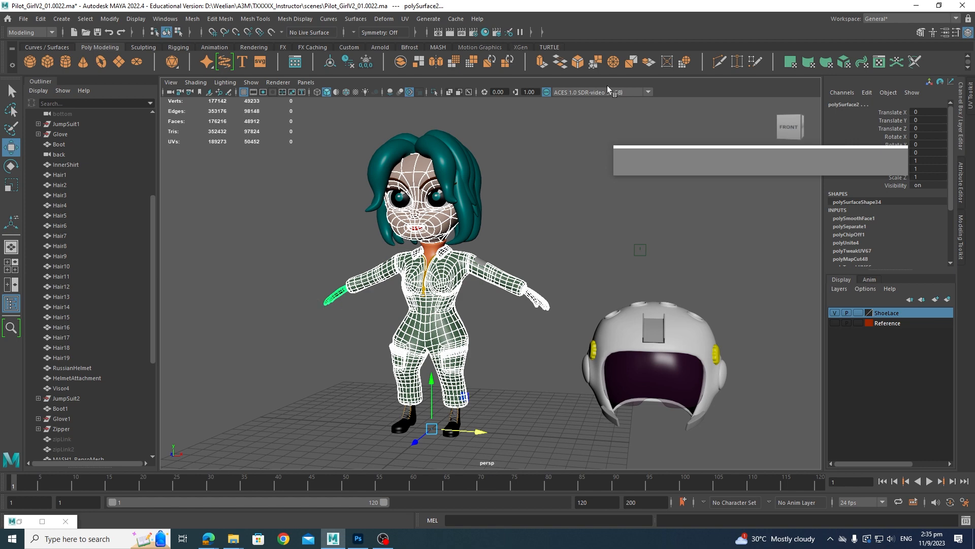
Reopen the UV Editor for the selected meshes and place it beside the character
click(881, 63)
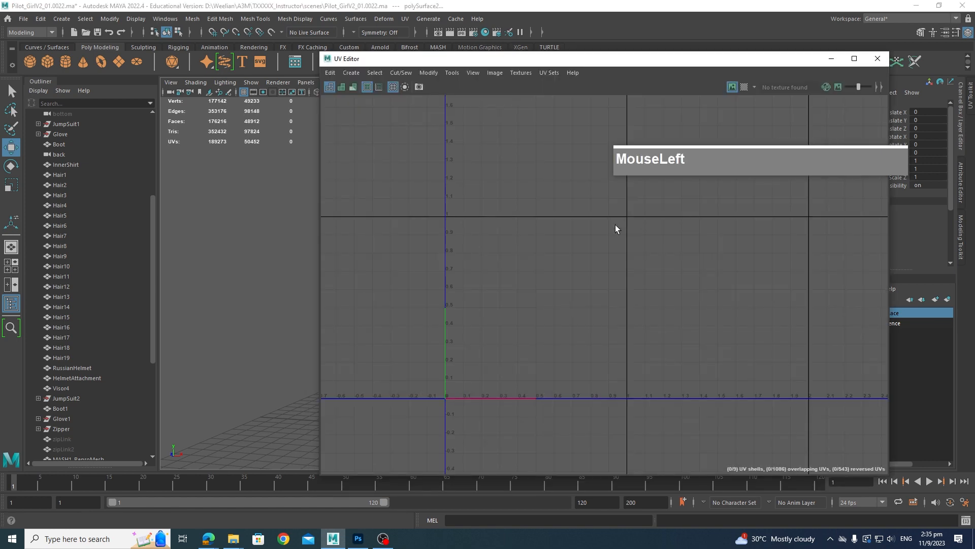
drag(463, 59, 593, 60)
scroll(662, 297, down, 1)
scroll(661, 297, up, 1)
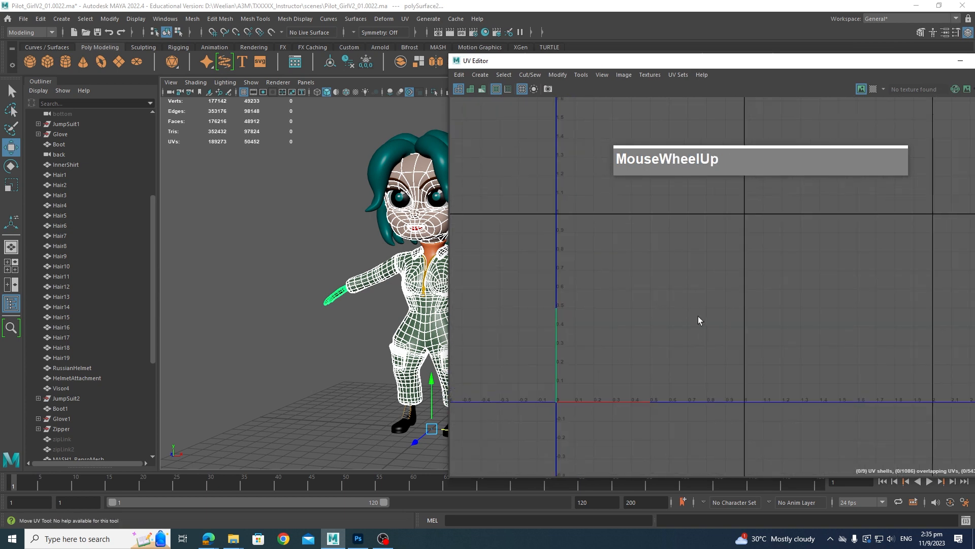
scroll(698, 316, down, 1)
scroll(686, 313, up, 1)
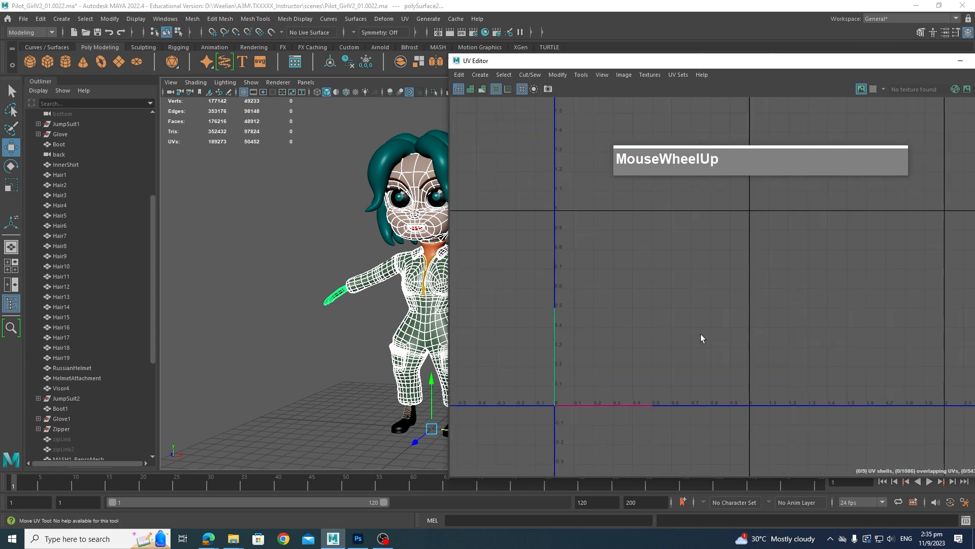
scroll(700, 334, up, 1)
scroll(437, 315, down, 2)
scroll(437, 315, up, 3)
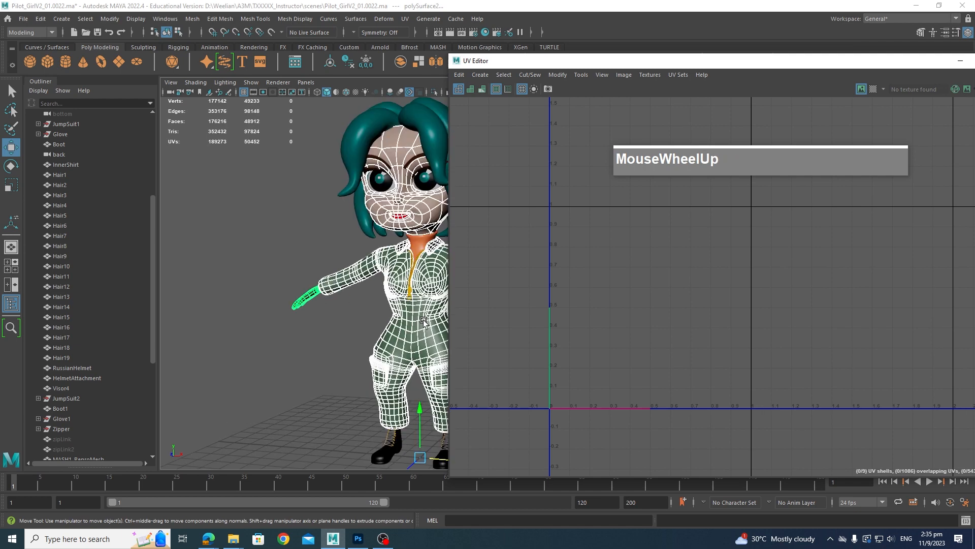
Display the selected meshes' UV shells and compare the size of the glove shells with the head and jumpsuit shells
alt+drag(437, 315, 397, 325)
alt+middle_drag(398, 325, 353, 312)
right_drag(370, 257, 370, 280)
scroll(702, 318, down, 2)
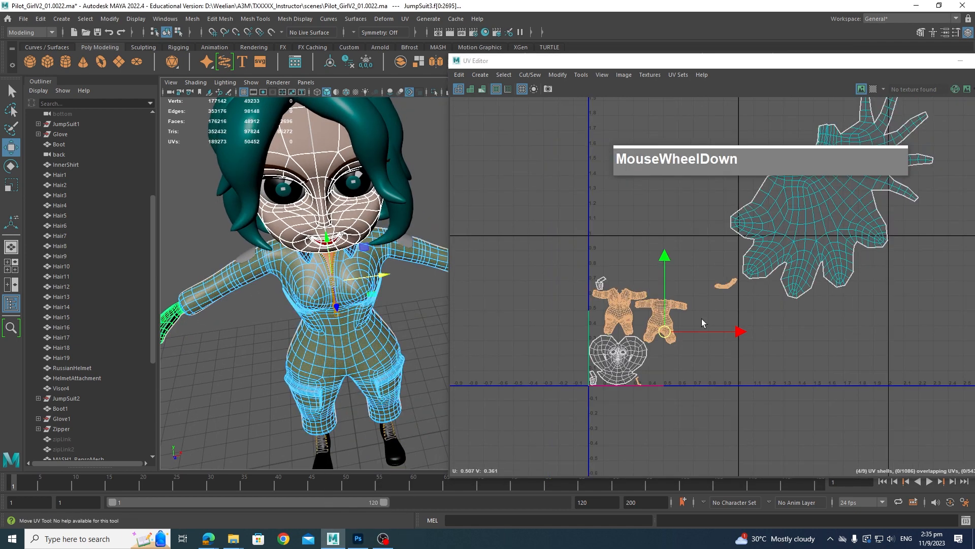
scroll(730, 313, down, 2)
alt+middle_drag(731, 313, 632, 340)
scroll(675, 339, up, 1)
scroll(537, 369, down, 1)
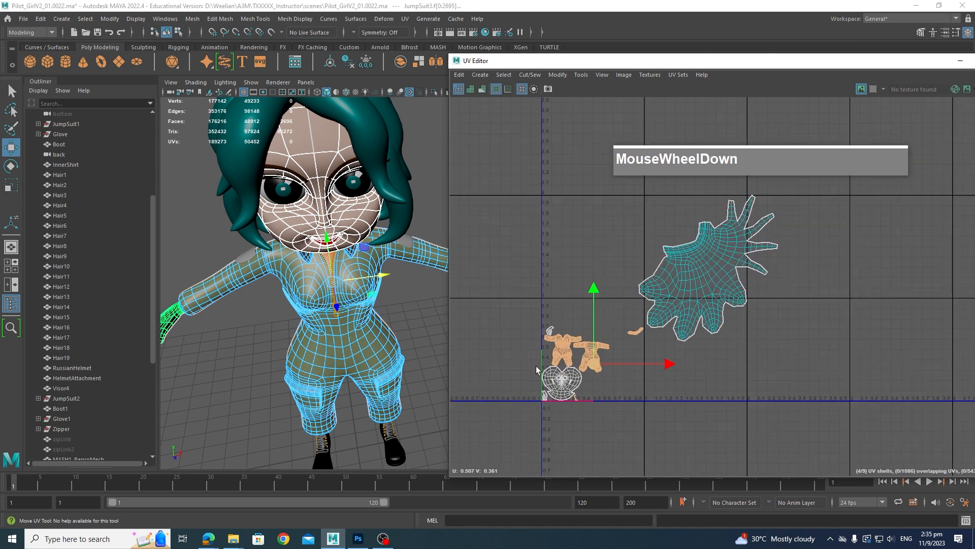
scroll(681, 334, down, 1)
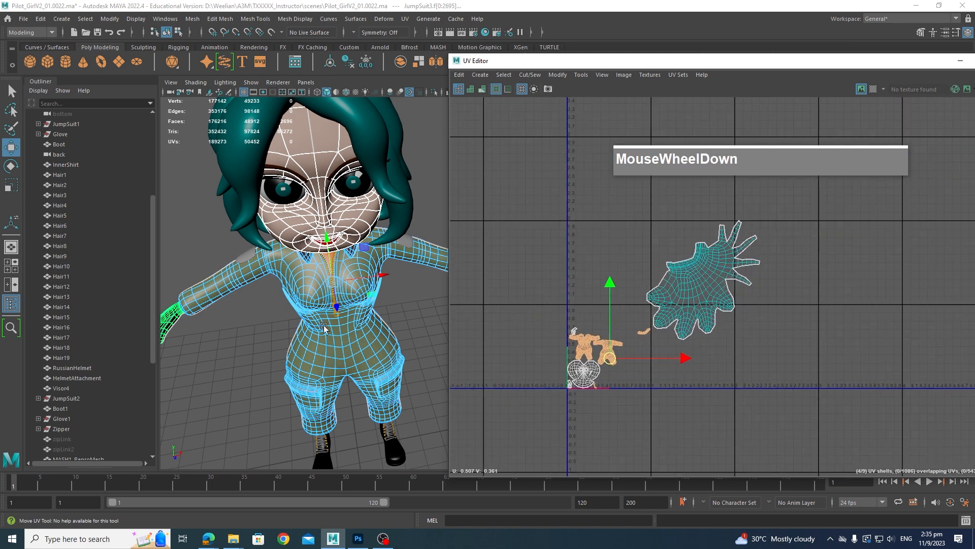
scroll(329, 325, down, 5)
mouse_move(761, 328)
alt+middle_down()
mouse_move(645, 319)
mouse_move(750, 316)
alt+middle_up()
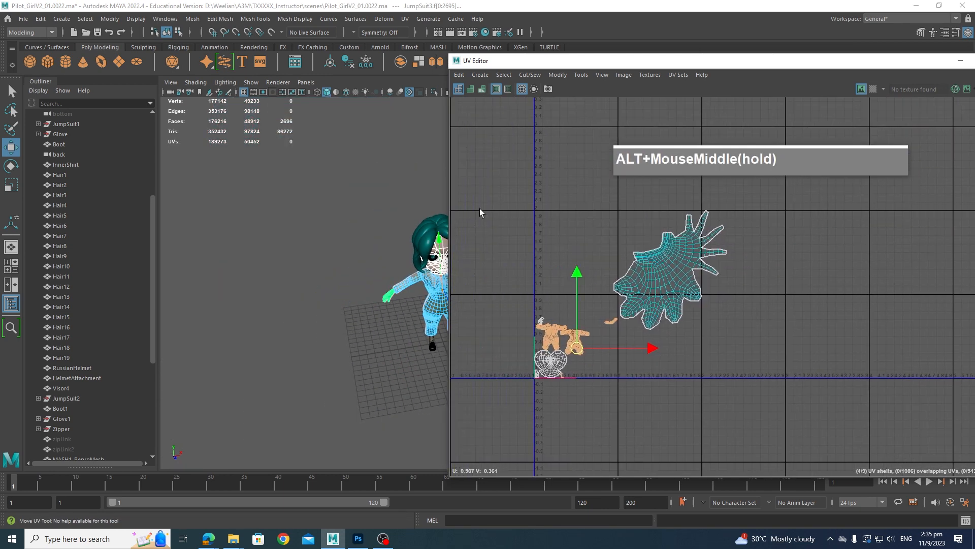
drag(480, 203, 763, 421)
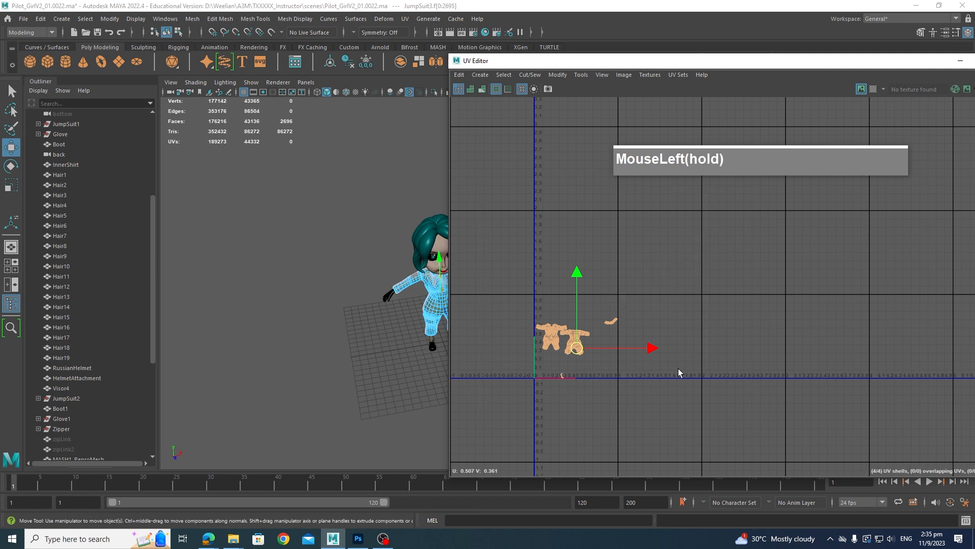
alt+middle_drag(443, 304, 368, 306)
scroll(582, 349, up, 4)
scroll(584, 349, up, 2)
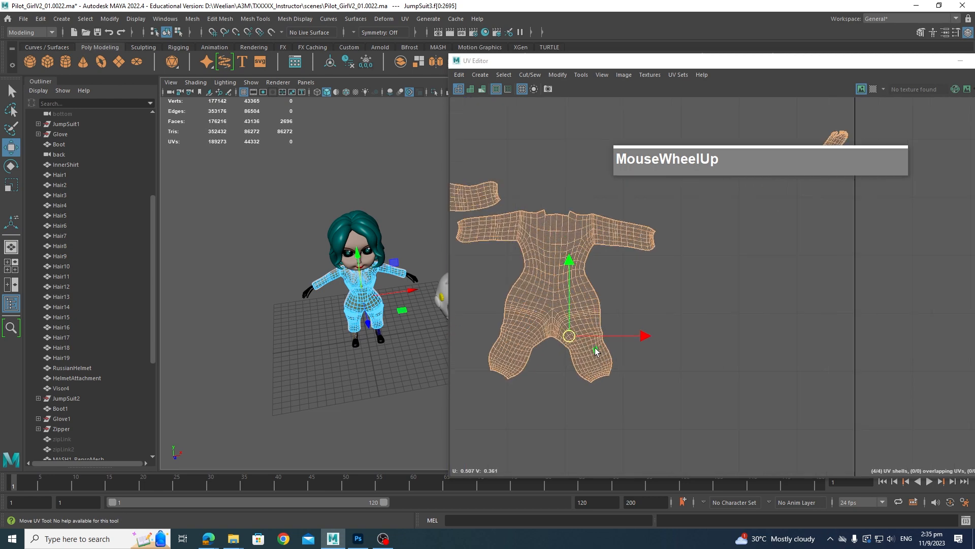
scroll(574, 346, down, 4)
alt+drag(450, 313, 431, 312)
shift+click(412, 277)
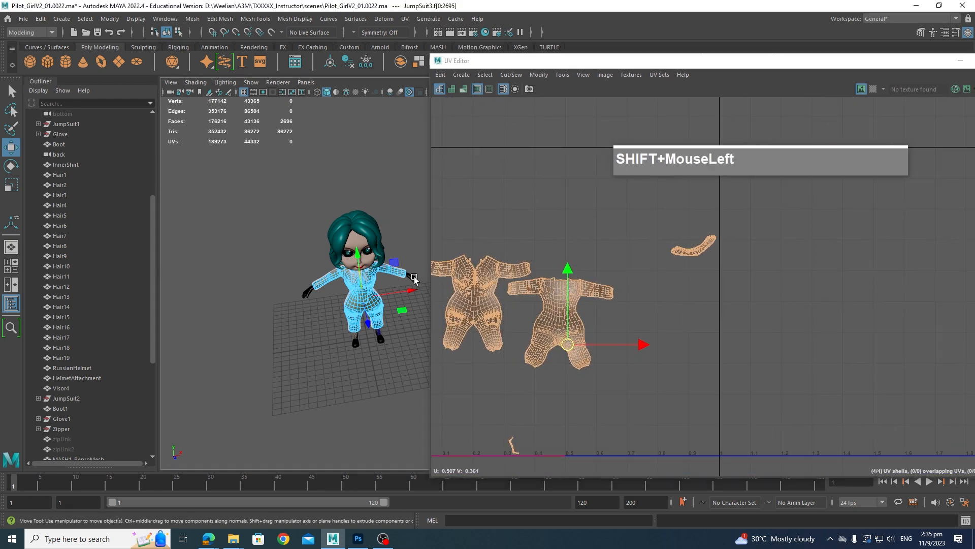
shift+click(308, 295)
Return to object mode and select the head, the jumpsuit and both gloves together
right_drag(332, 278, 406, 224)
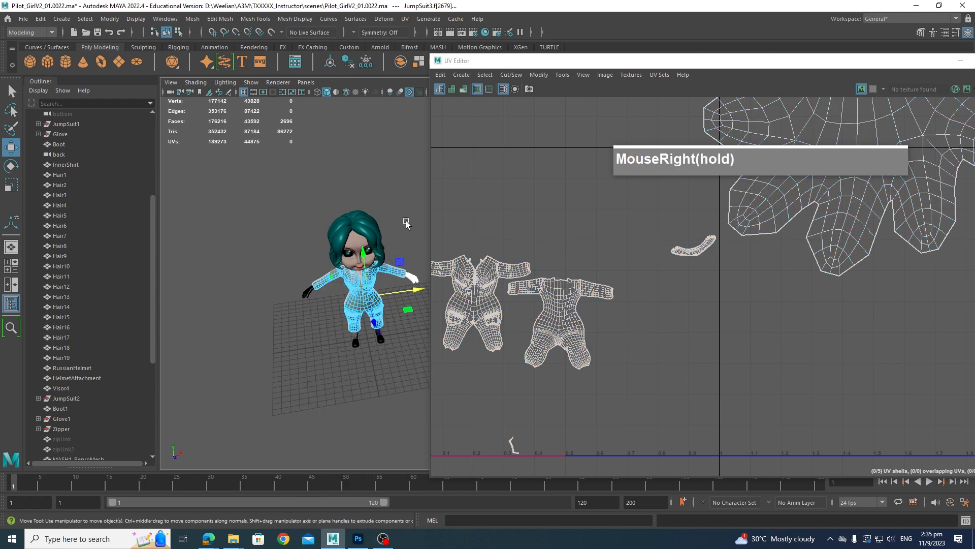
click(405, 233)
click(374, 257)
shift+click(399, 277)
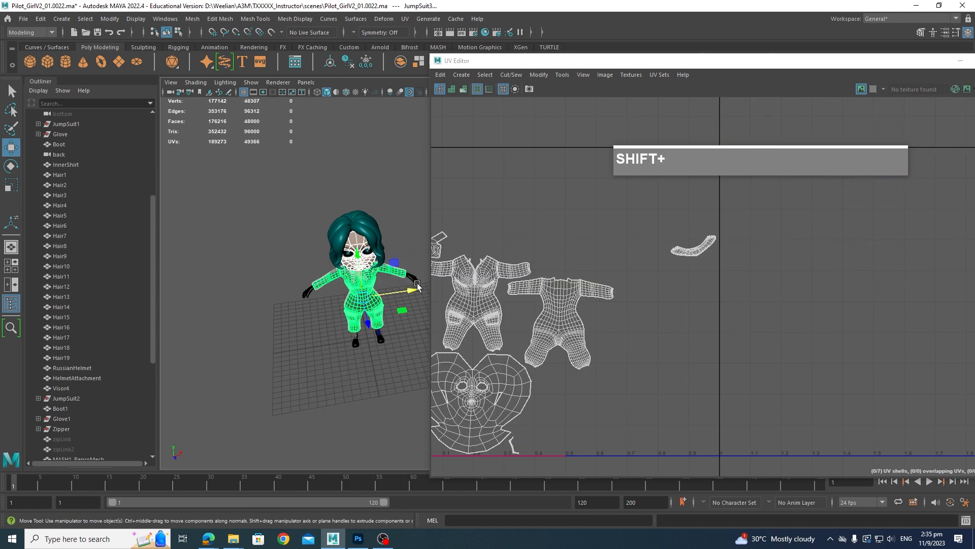
shift+click(414, 278)
shift+click(305, 293)
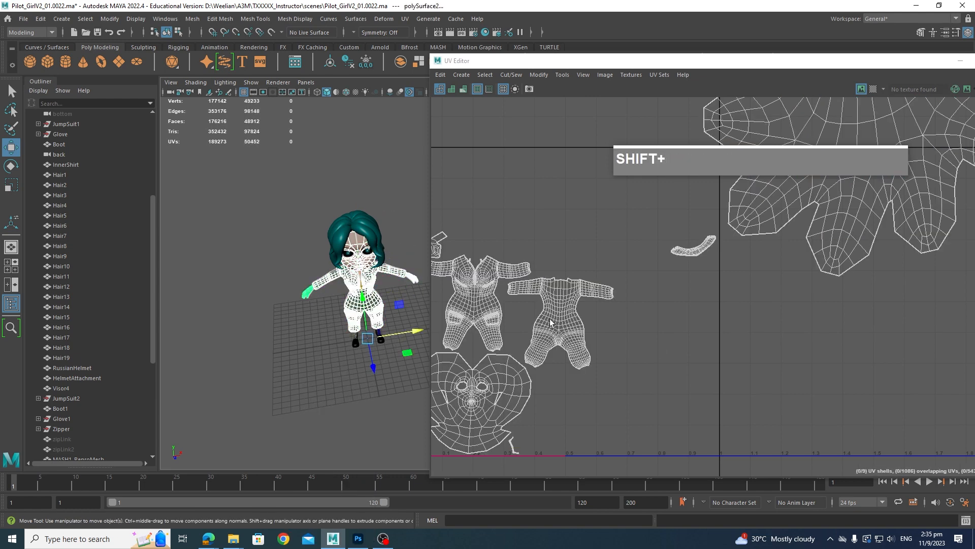
Select all UV shells of the head, jumpsuit and gloves and lay them out together inside the 0 to 1 tile
scroll(656, 327, down, 8)
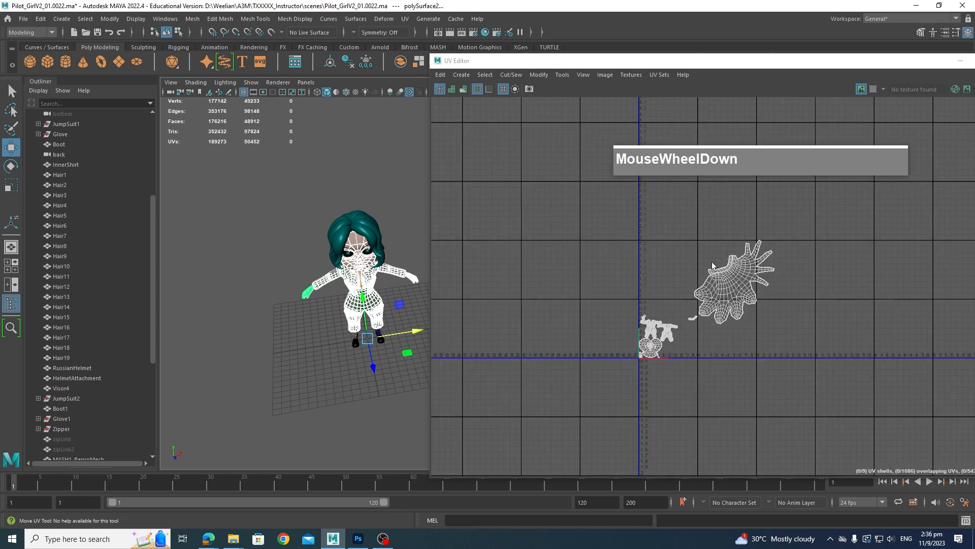
right_drag(712, 266, 647, 252)
drag(570, 224, 805, 379)
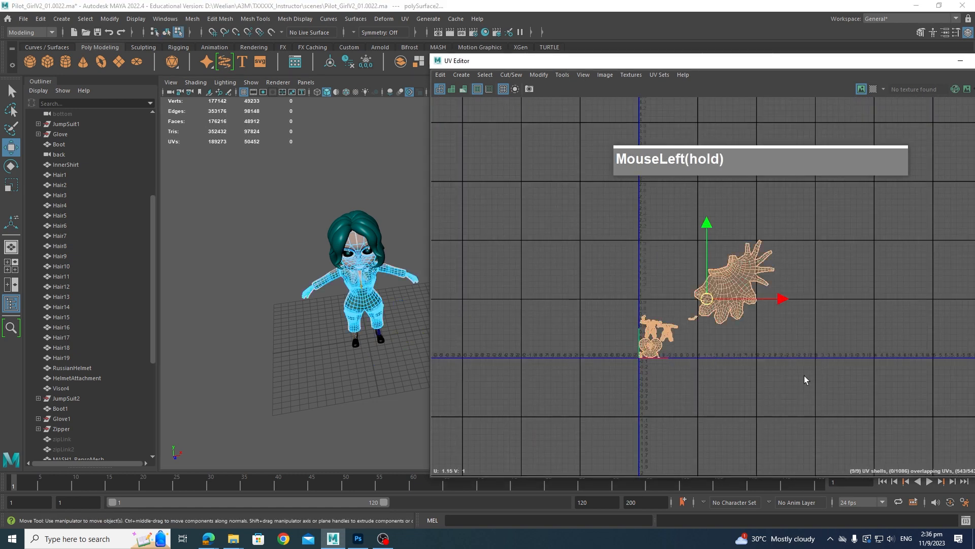
shift+right_drag(706, 306, 613, 333)
scroll(613, 332, up, 10)
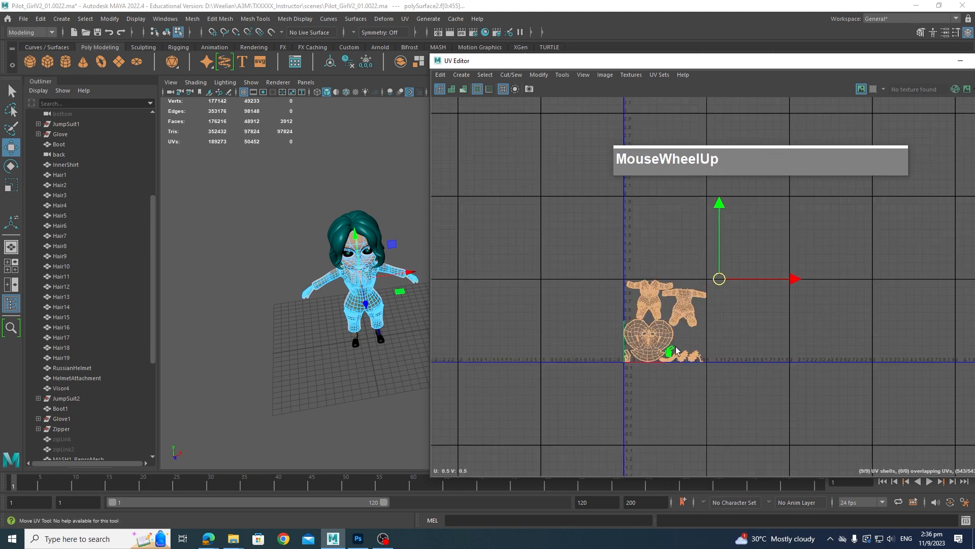
alt+middle_drag(714, 336, 754, 339)
scroll(740, 366, down, 2)
scroll(750, 319, down, 2)
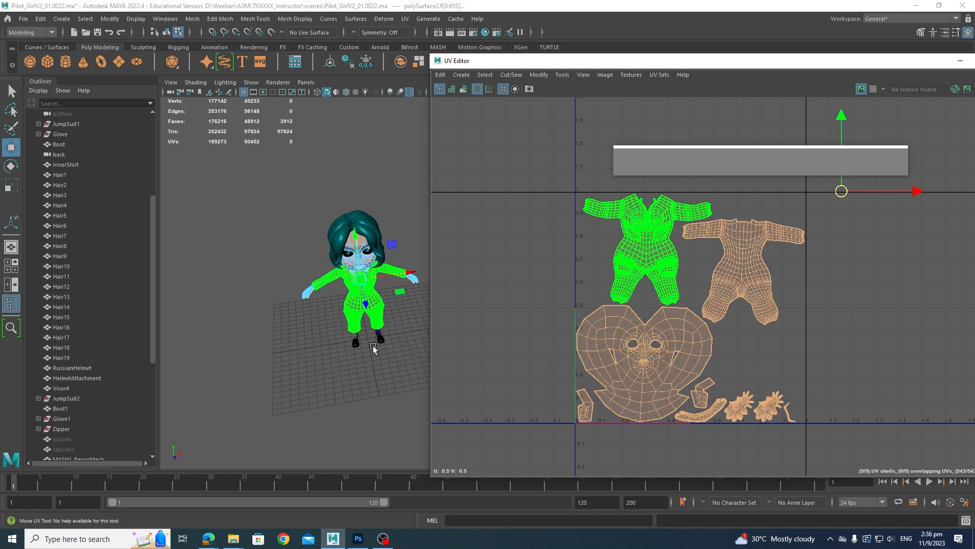
scroll(386, 286, up, 3)
scroll(737, 335, down, 1)
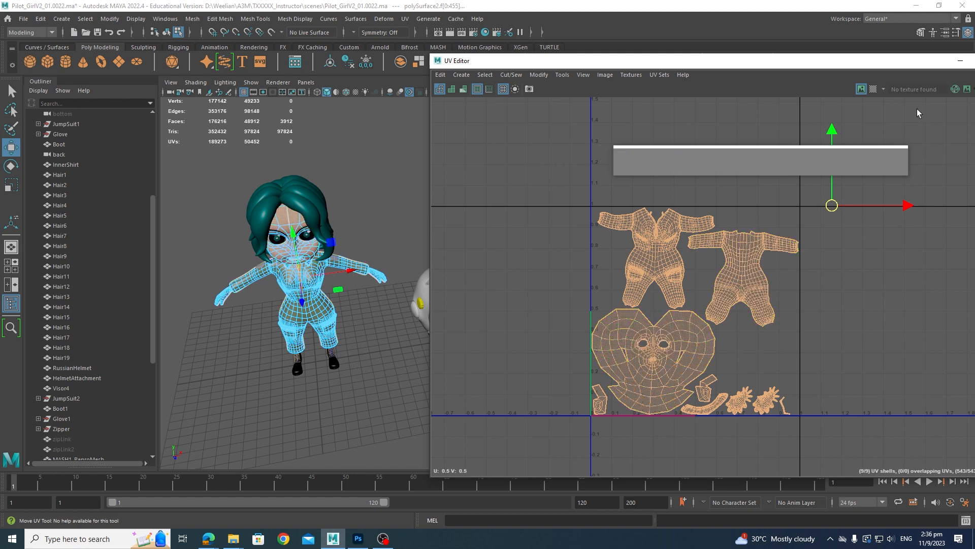
Turn on the checker map and examine the checker size and distortion across the jumpsuit, gloves and face
click(874, 90)
alt+drag(380, 254, 359, 240)
scroll(353, 340, up, 2)
alt+drag(352, 340, 244, 312)
scroll(325, 304, up, 1)
alt+drag(326, 305, 398, 298)
scroll(391, 287, up, 2)
alt+middle_drag(398, 298, 335, 325)
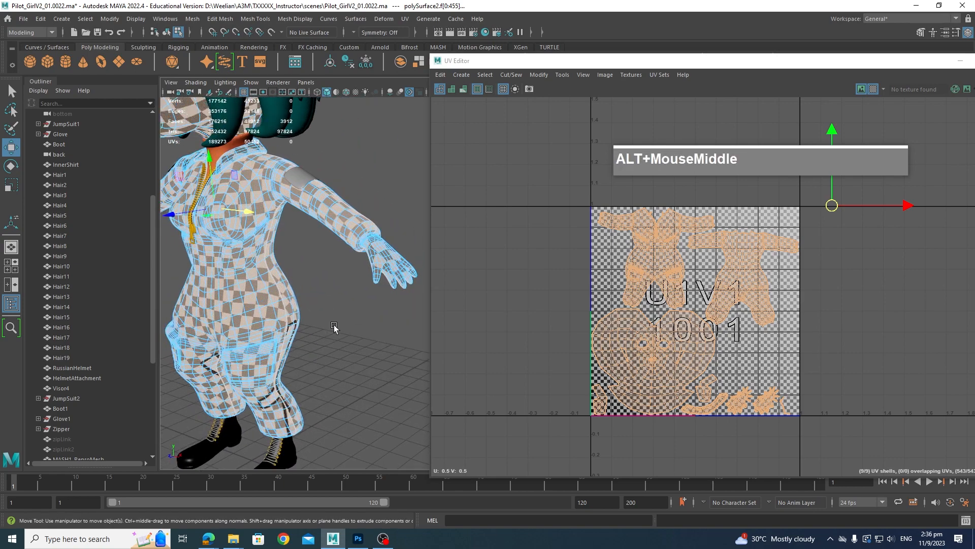
alt+drag(334, 325, 342, 325)
alt+middle_drag(342, 324, 416, 381)
alt+drag(304, 289, 387, 284)
alt+middle_drag(386, 285, 435, 279)
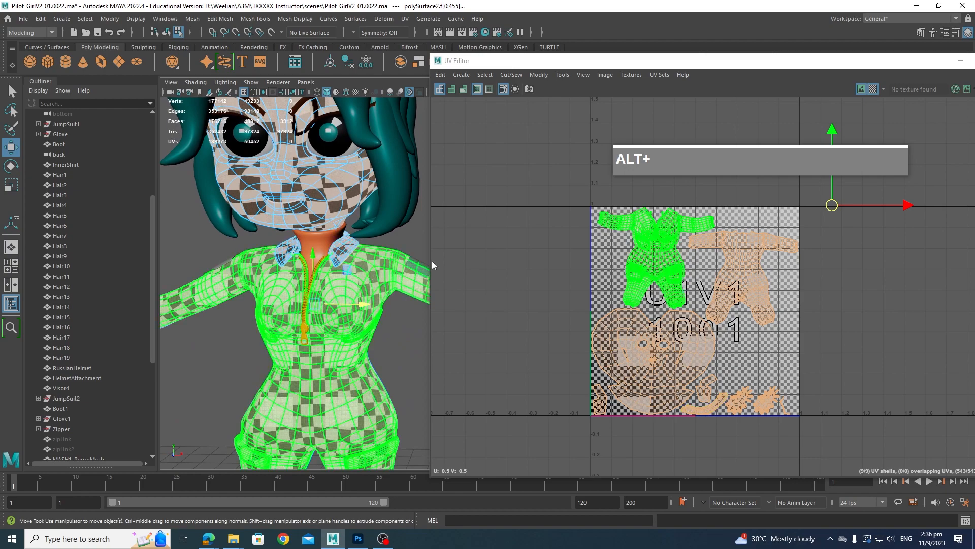
Narrow the UV Editor to enlarge the visible viewport and examine the checker pattern around the collar, neck and zipper
drag(429, 256, 612, 256)
alt+drag(458, 356, 392, 307)
alt+middle_drag(392, 308, 490, 277)
scroll(429, 309, up, 5)
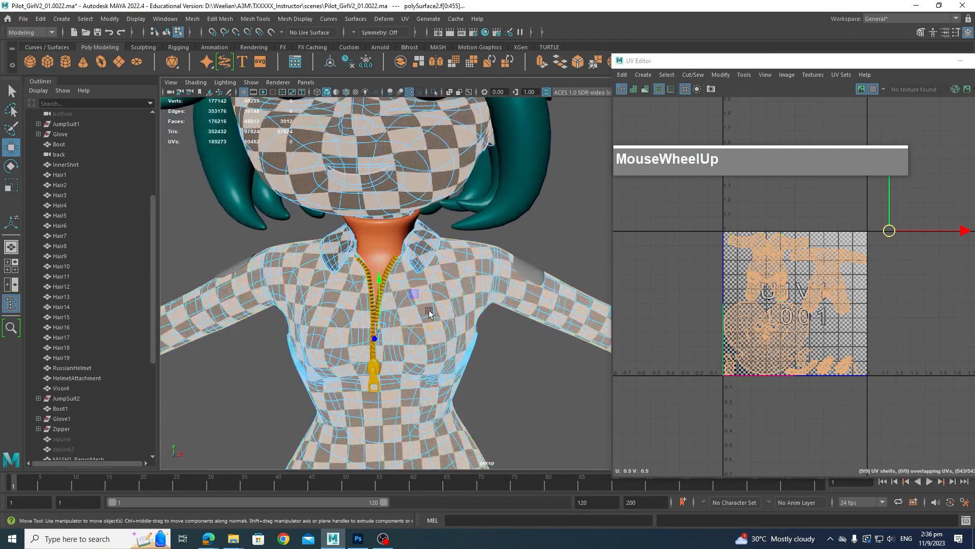
alt+middle_drag(350, 310, 441, 305)
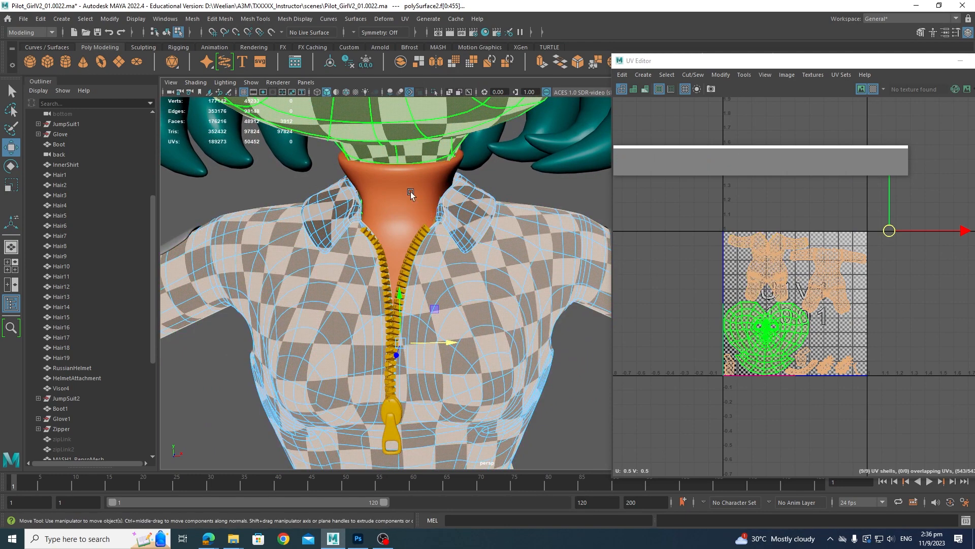
scroll(377, 257, up, 6)
scroll(314, 185, down, 3)
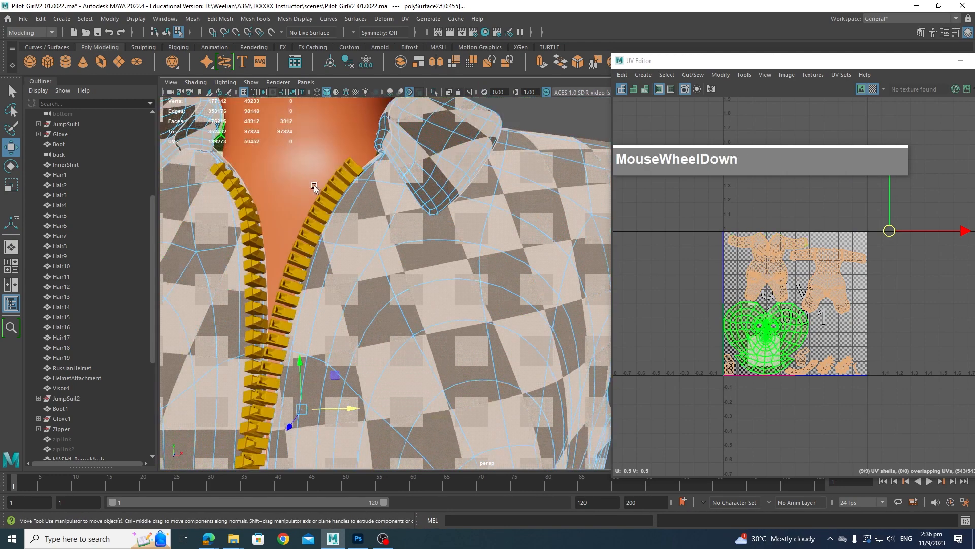
scroll(283, 309, down, 3)
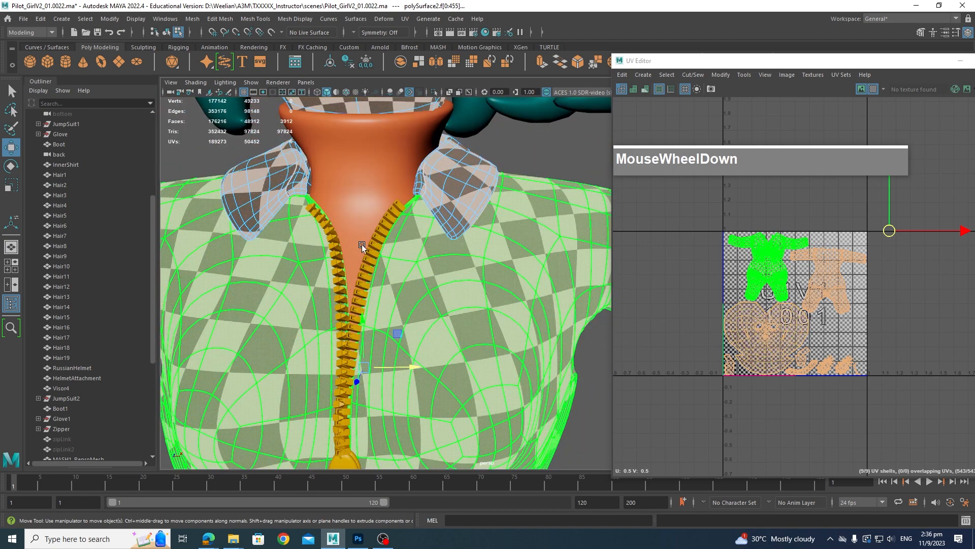
Return to object mode and select the inner shirt at the neck to check its UVs
click(381, 163)
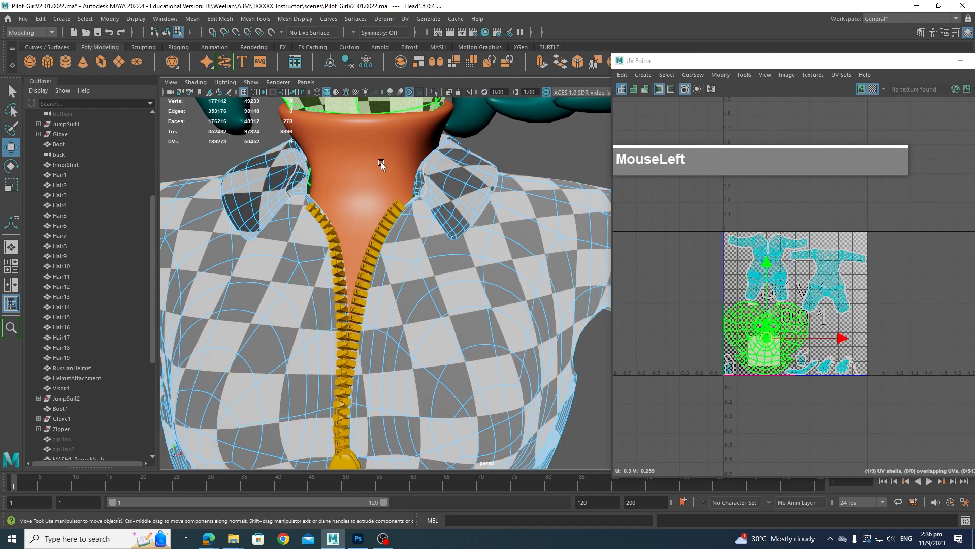
right_drag(398, 128, 476, 117)
click(419, 124)
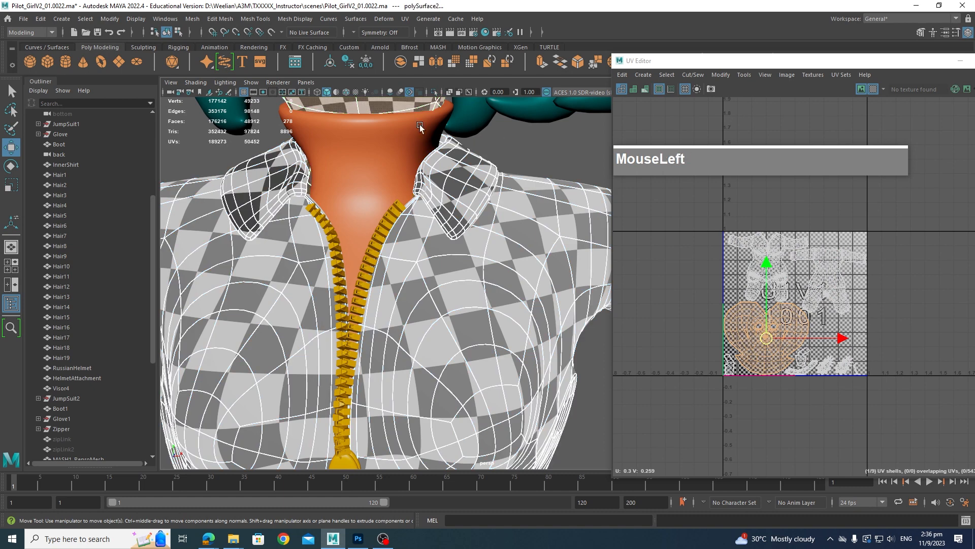
scroll(369, 188, down, 3)
alt+middle_drag(372, 223, 425, 102)
alt+middle_drag(412, 318, 425, 213)
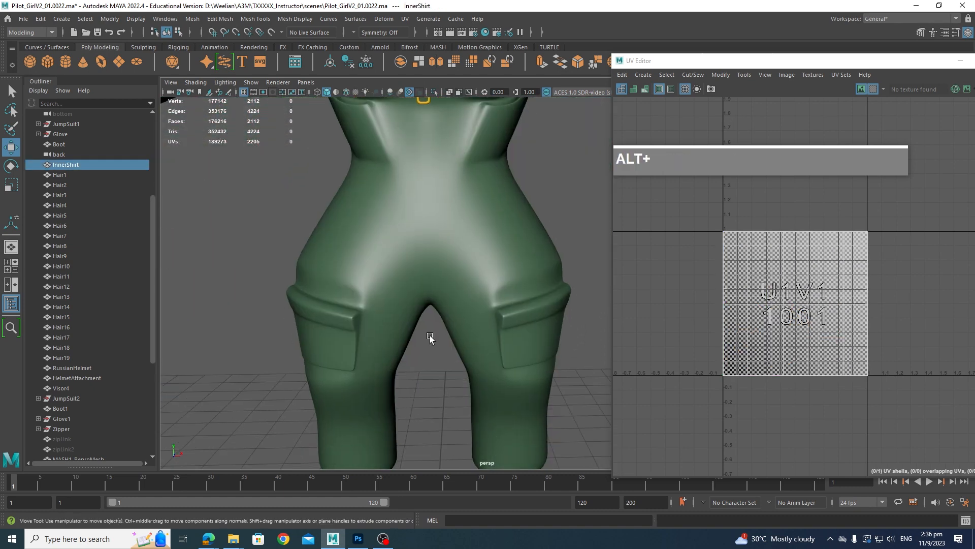
Select the boots, inspect their checker pattern and UVs, and clear the selection
alt+middle_drag(432, 340, 411, 244)
click(376, 311)
alt+drag(377, 311, 459, 327)
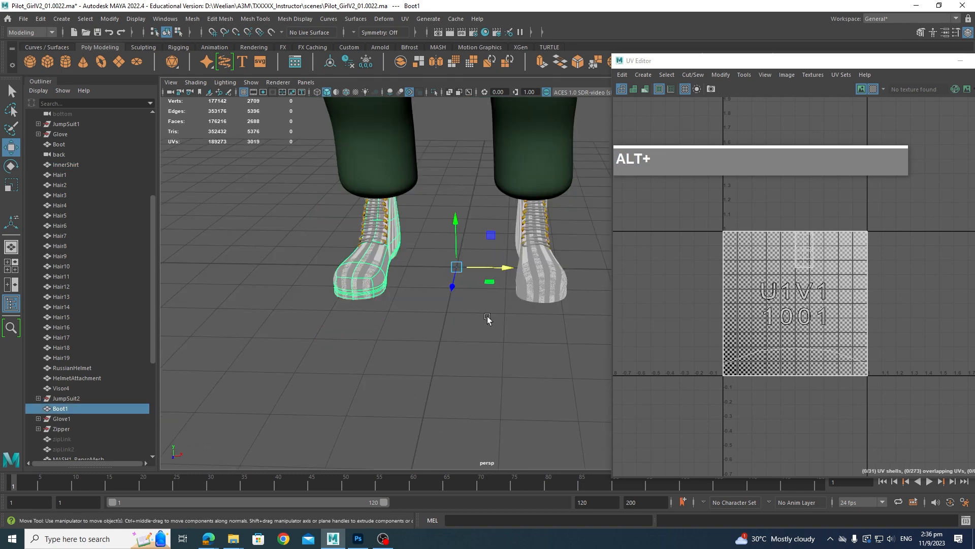
scroll(541, 279, down, 2)
click(582, 282)
Select the helmet beside the character and examine its checker pattern and UVs
scroll(559, 254, down, 2)
alt+middle_drag(544, 231, 493, 328)
scroll(526, 333, down, 4)
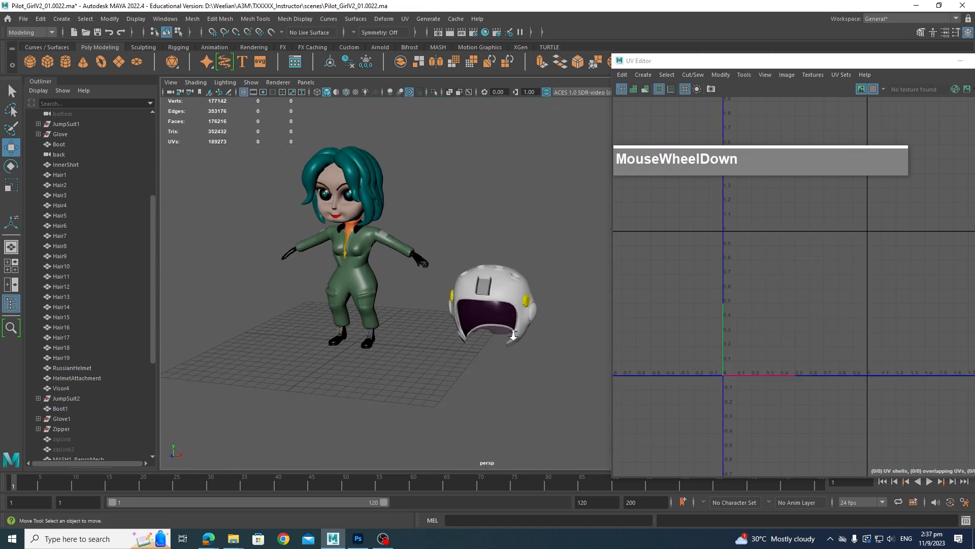
scroll(519, 293, up, 3)
click(518, 292)
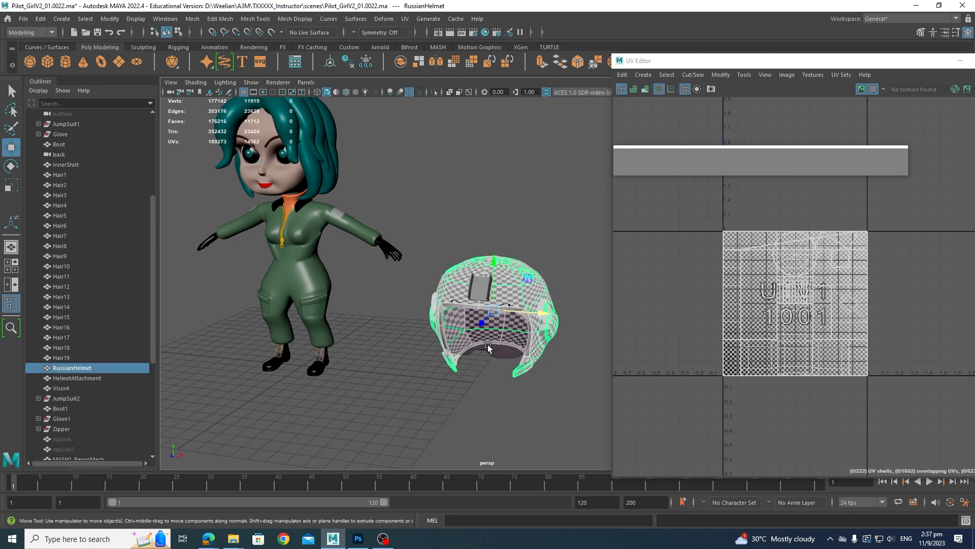
Minimize the UV Editor and deselect the helmet, leaving the character and helmet in view
drag(794, 61, 862, 92)
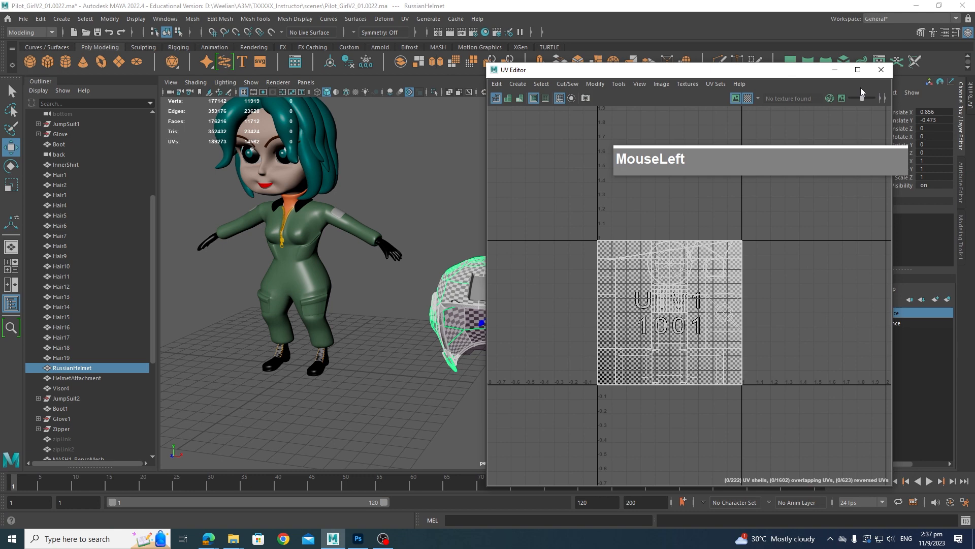
click(834, 74)
scroll(577, 261, down, 2)
alt+drag(577, 262, 619, 297)
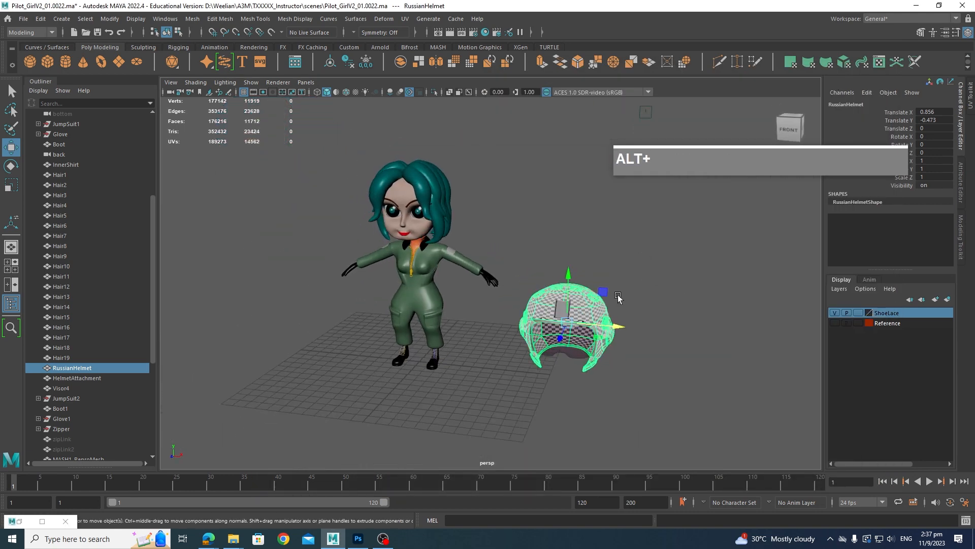
scroll(627, 299, up, 3)
alt+middle_drag(627, 298, 643, 314)
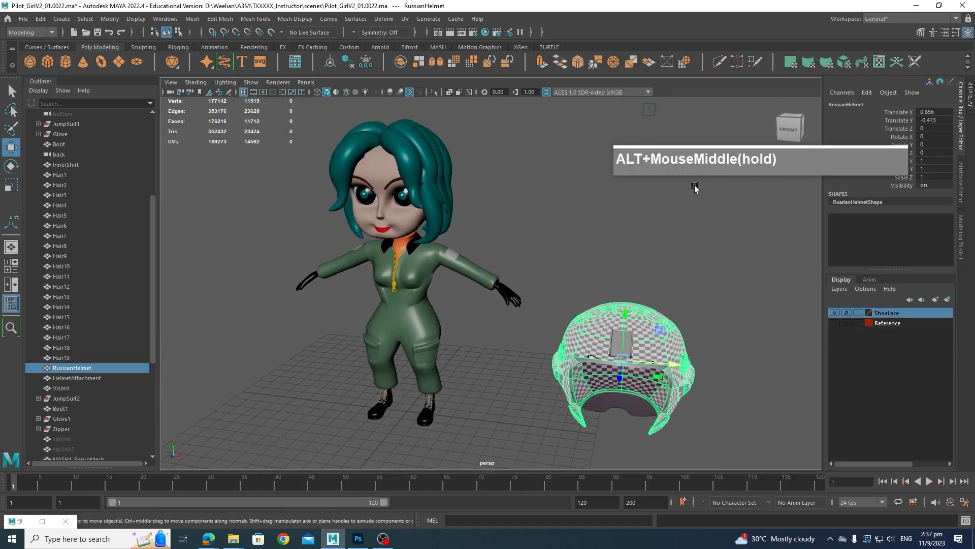
alt+drag(690, 167, 660, 189)
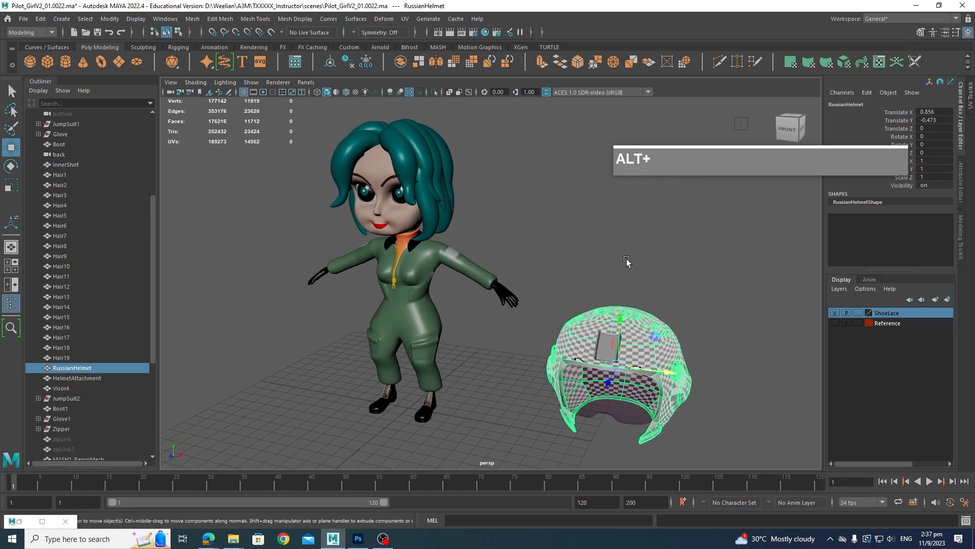
alt+drag(627, 260, 652, 258)
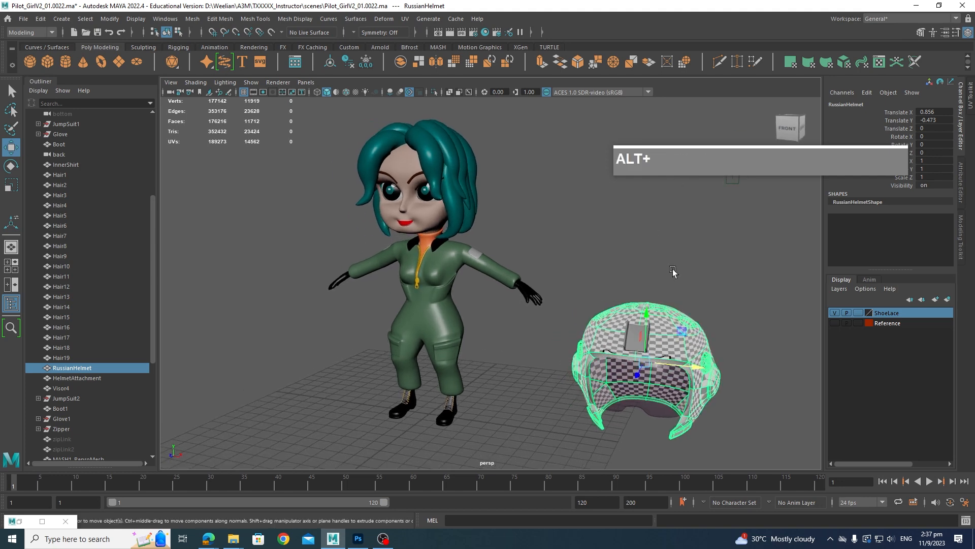
right_drag(694, 174, 597, 141)
click(618, 207)
click(624, 245)
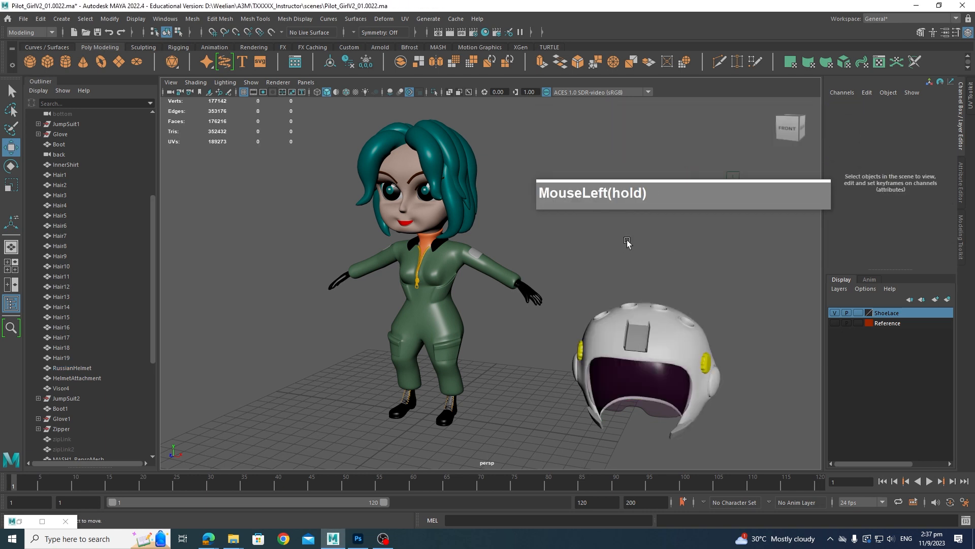